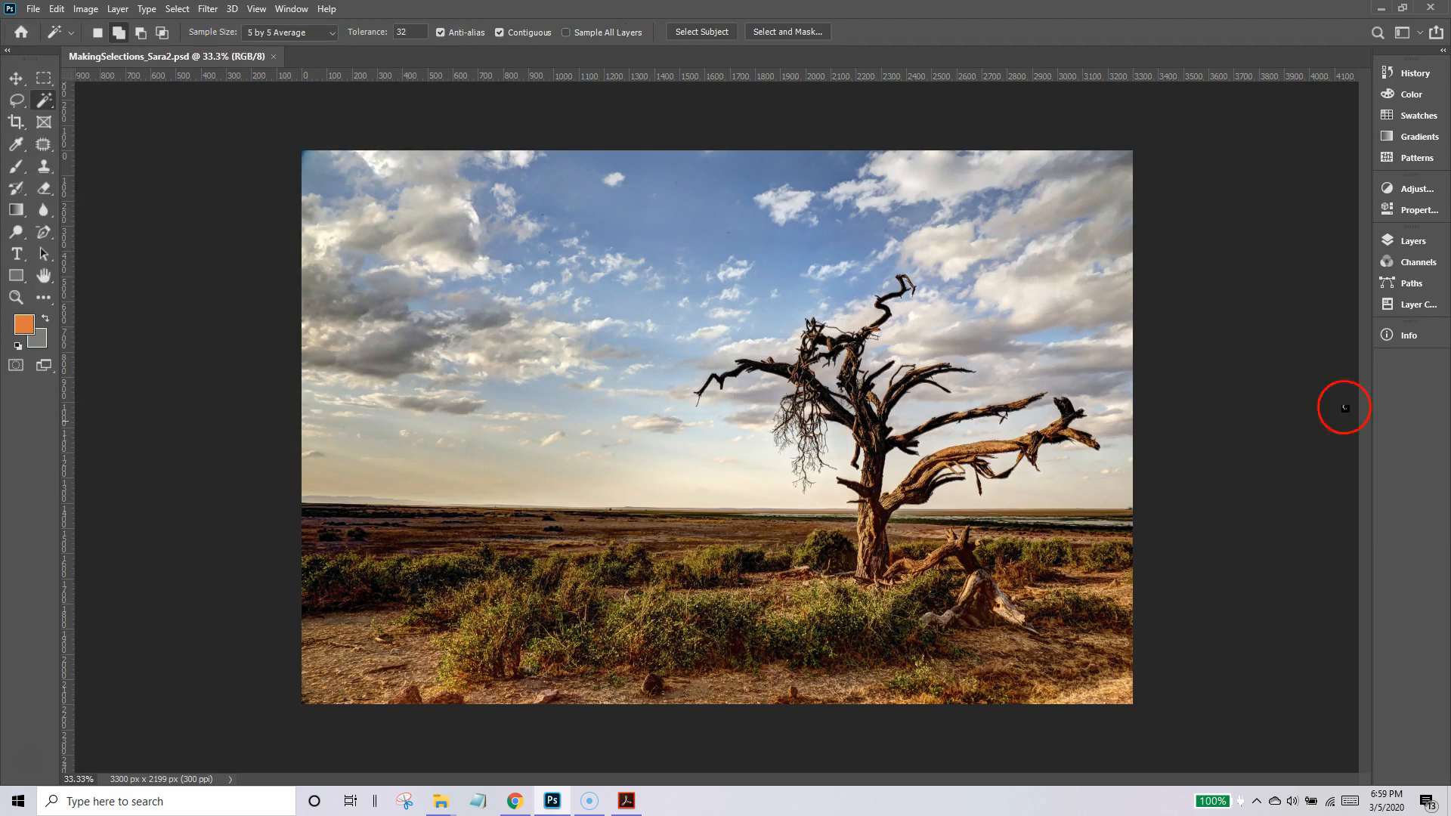
Examine the fine branches of the dead tree at 200% zoom, and return to a view of the whole image.
click(1393, 242)
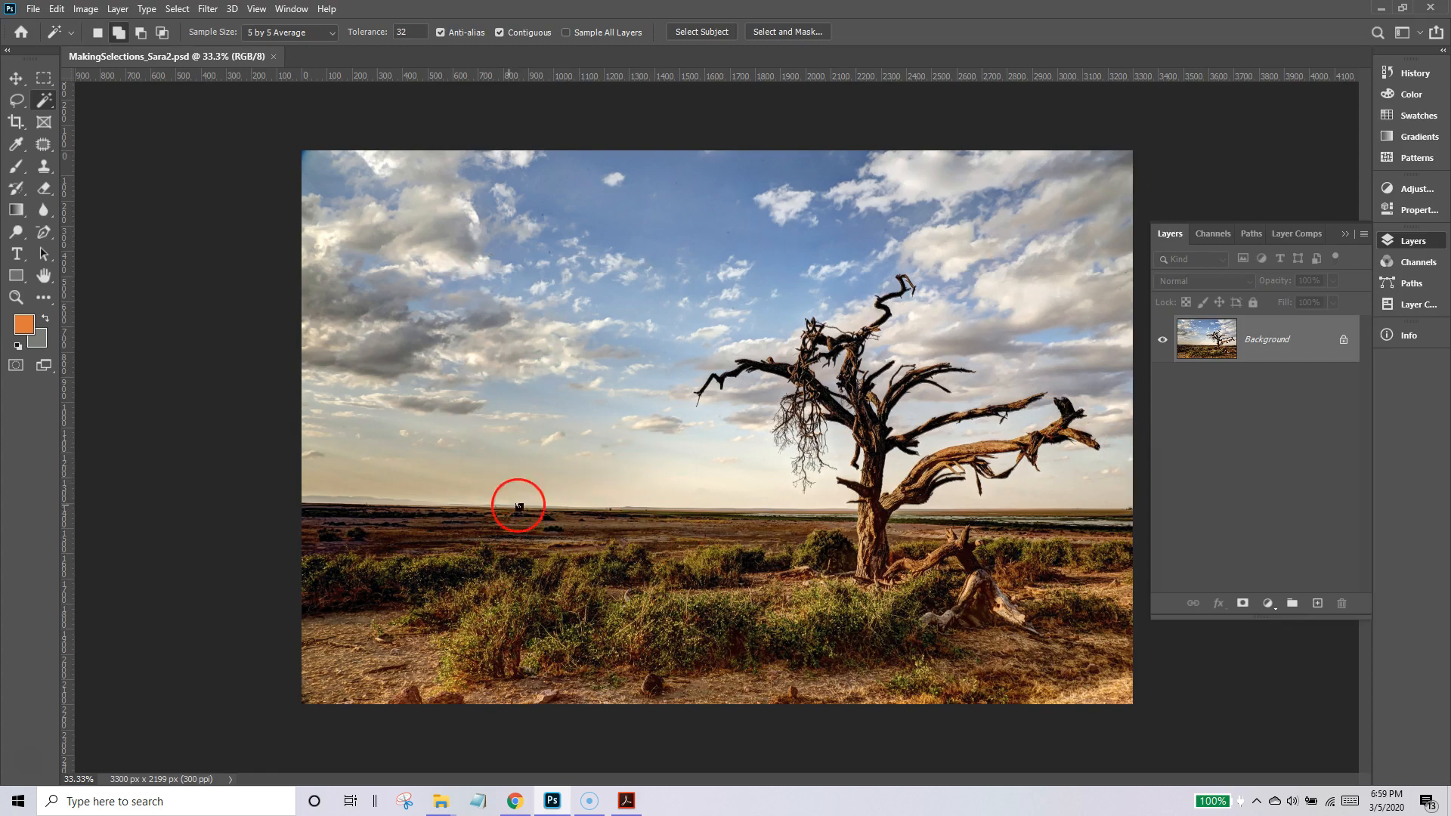
click(17, 297)
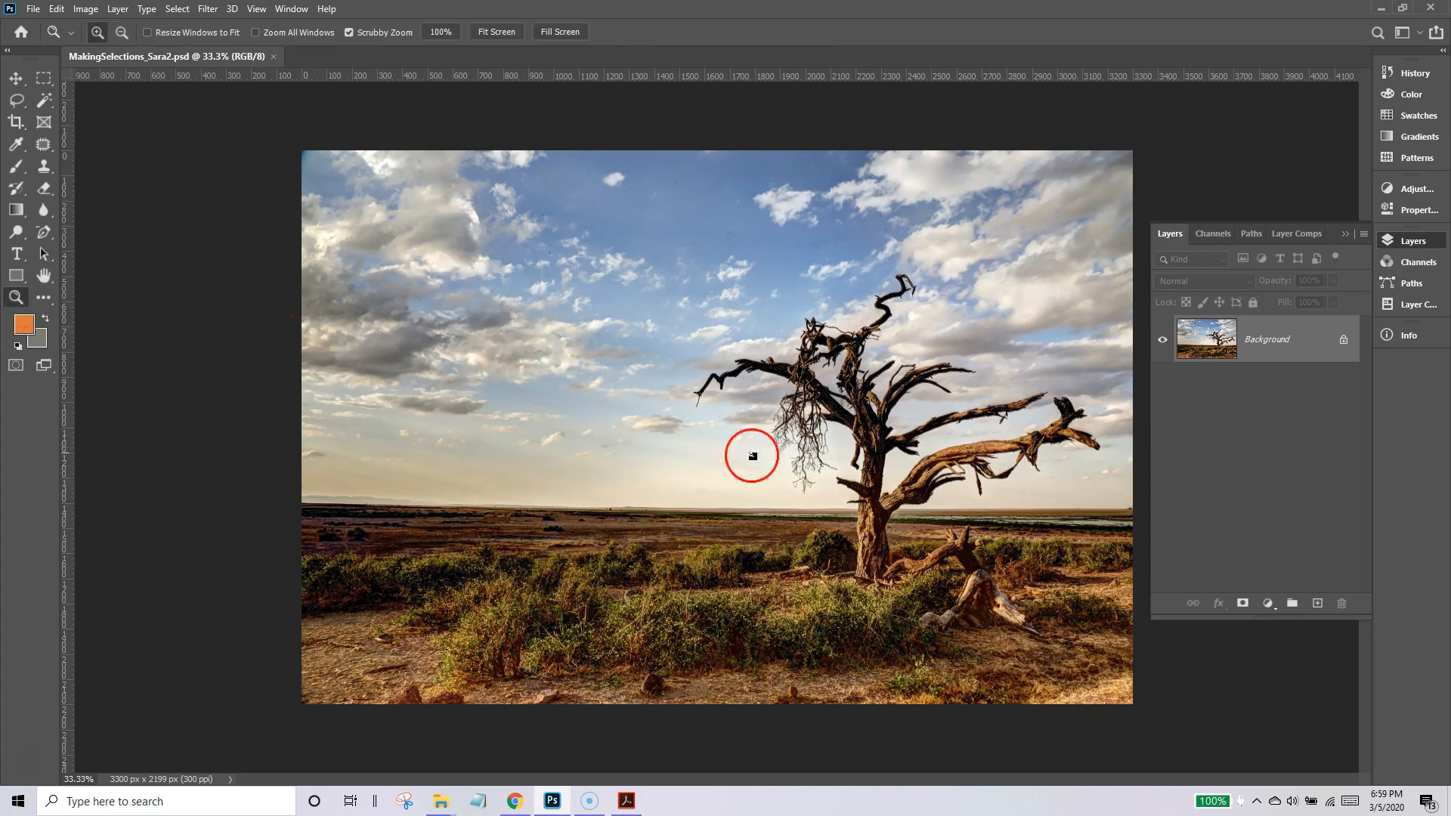
click(836, 409)
click(862, 408)
click(862, 409)
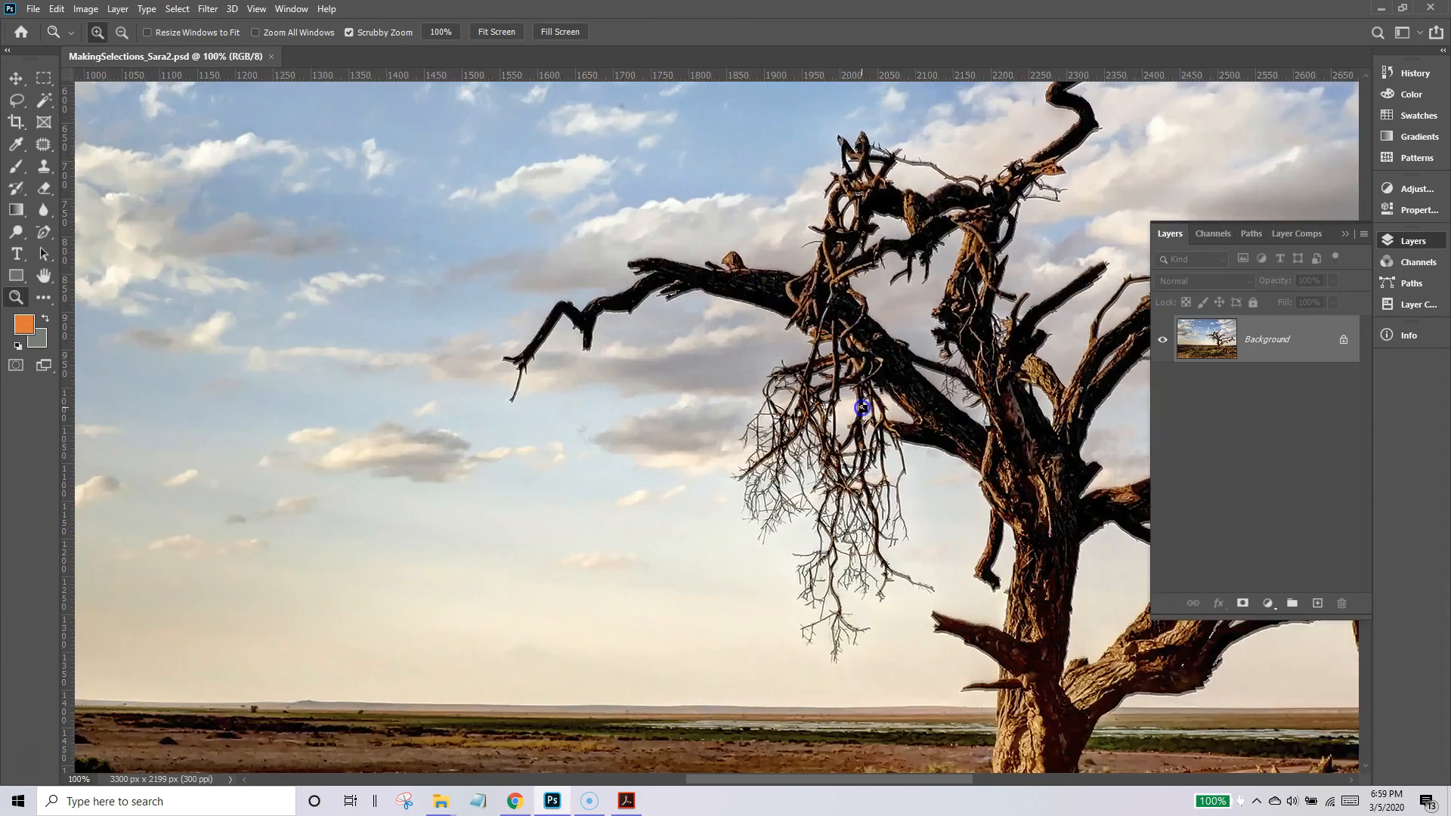
click(862, 408)
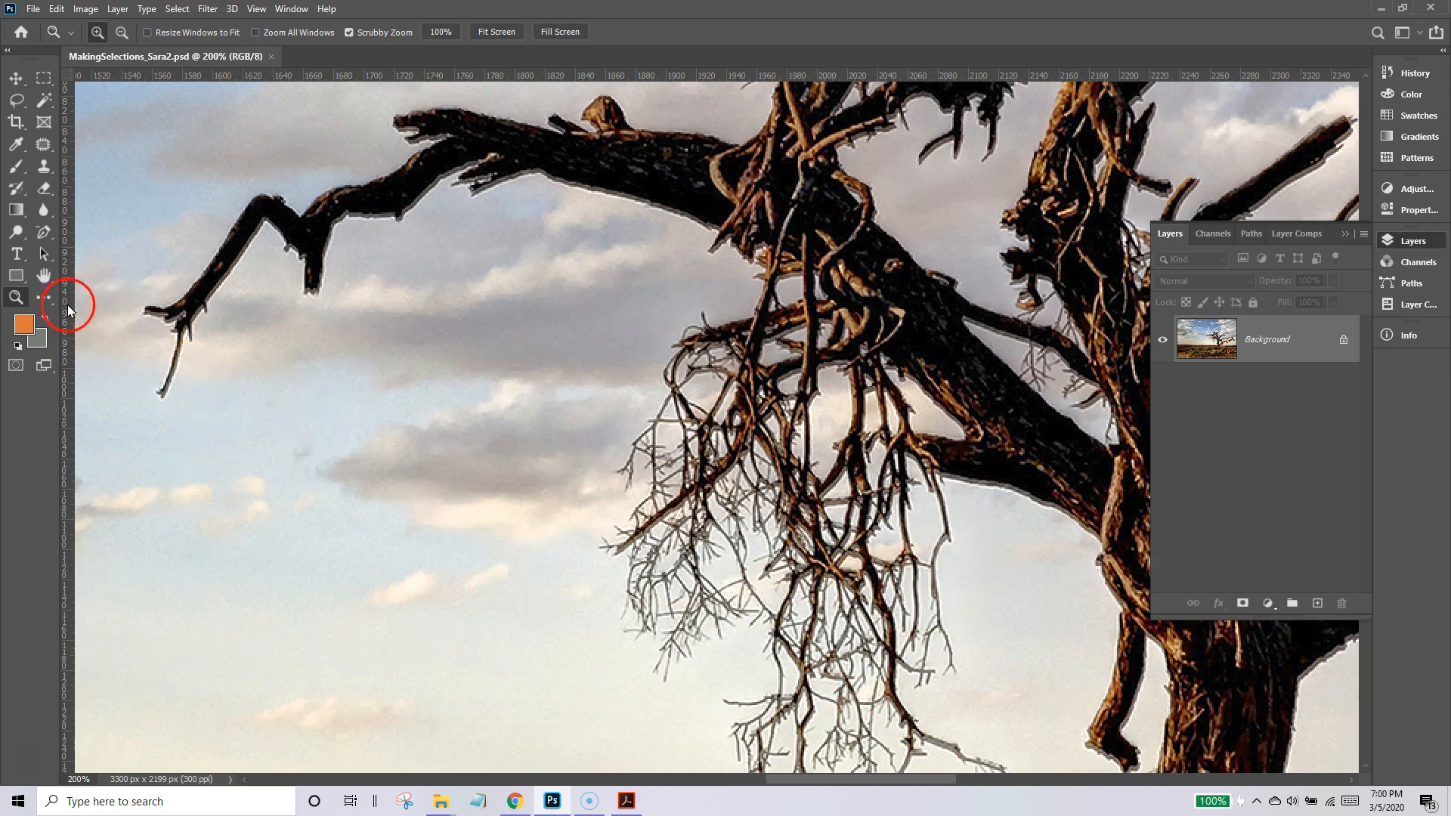
double_click(45, 276)
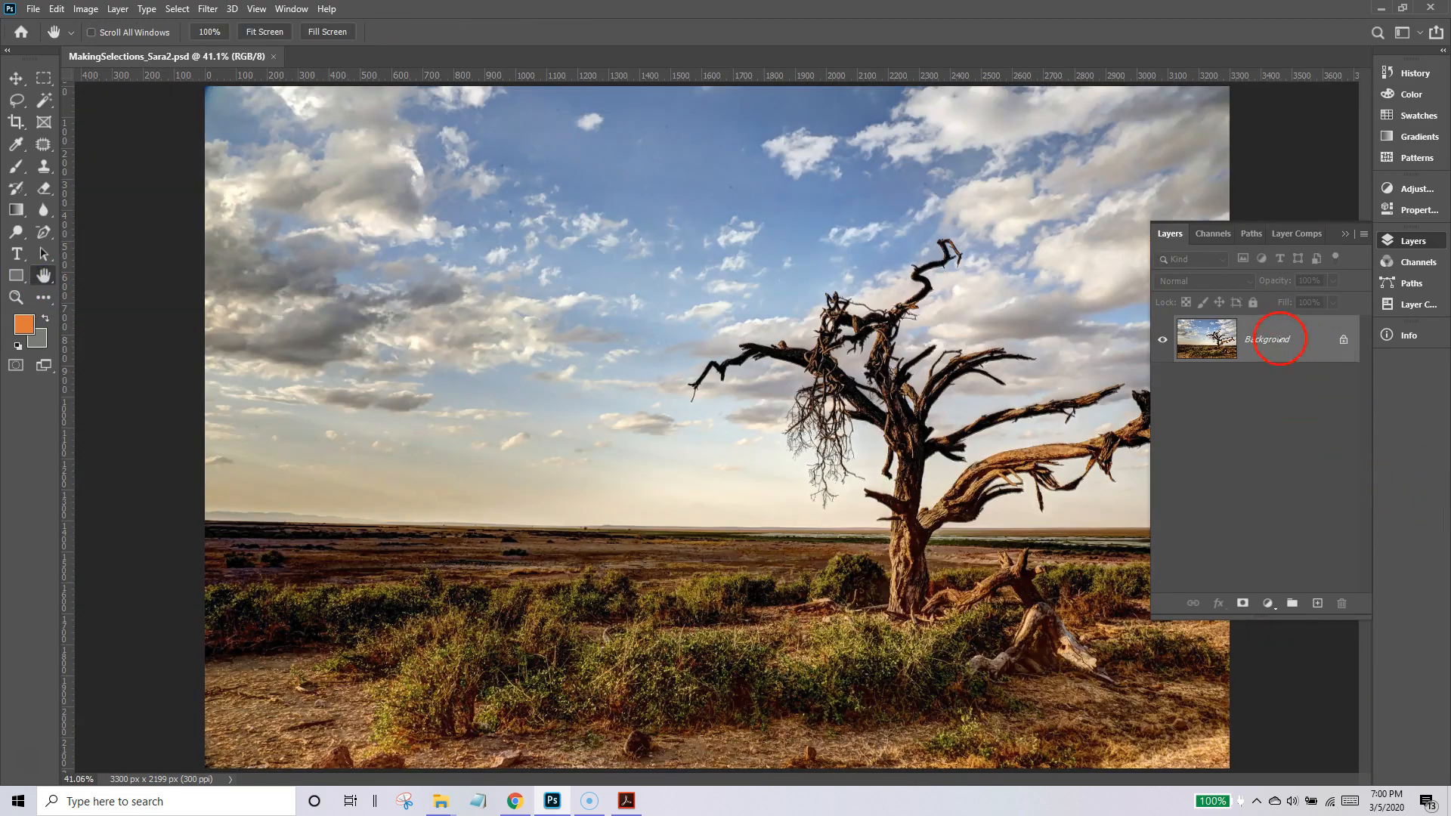
Duplicate the Background layer, hide the original and name the copy Working Layer.
drag(1304, 339, 1318, 603)
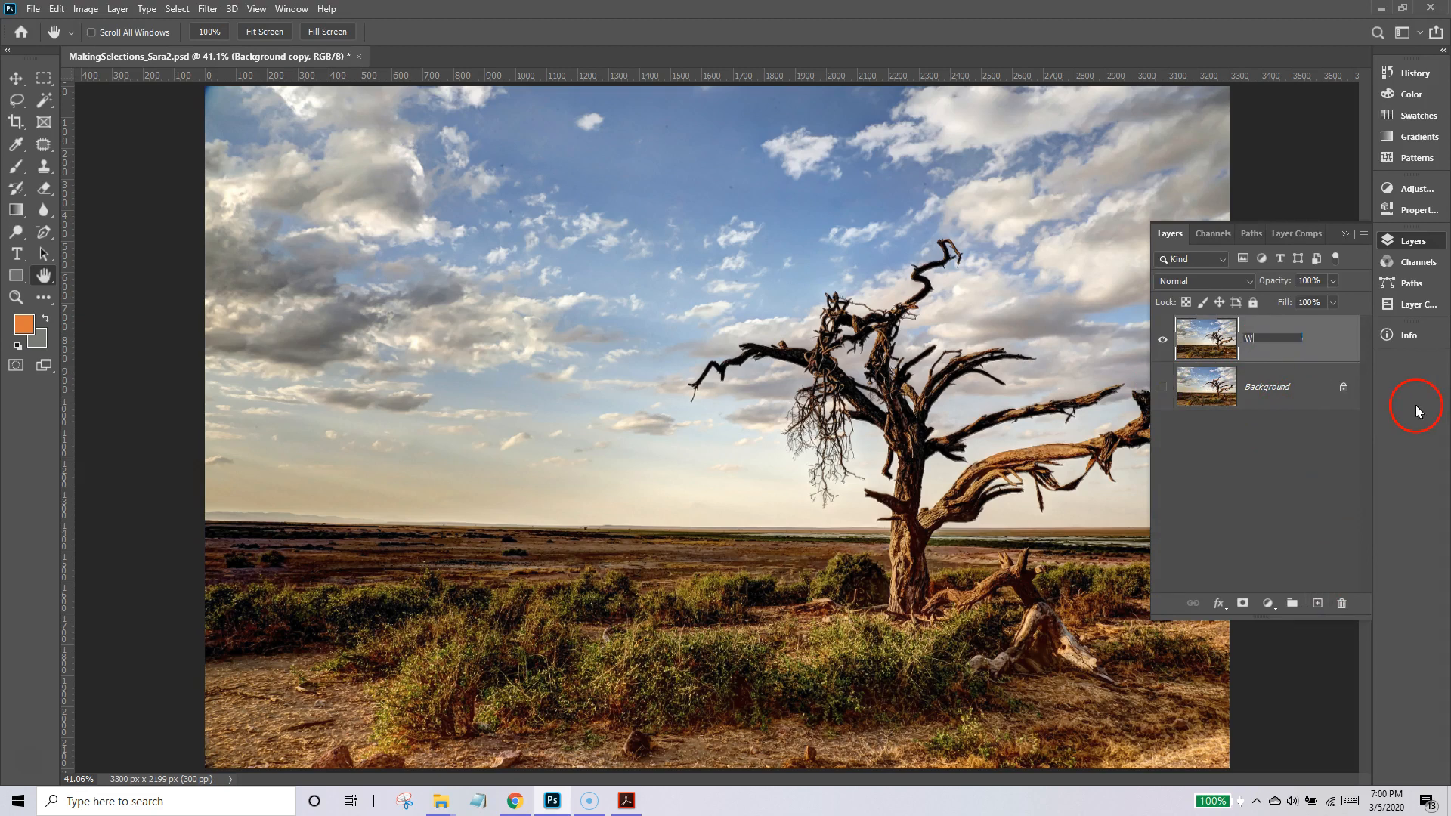
key(Return)
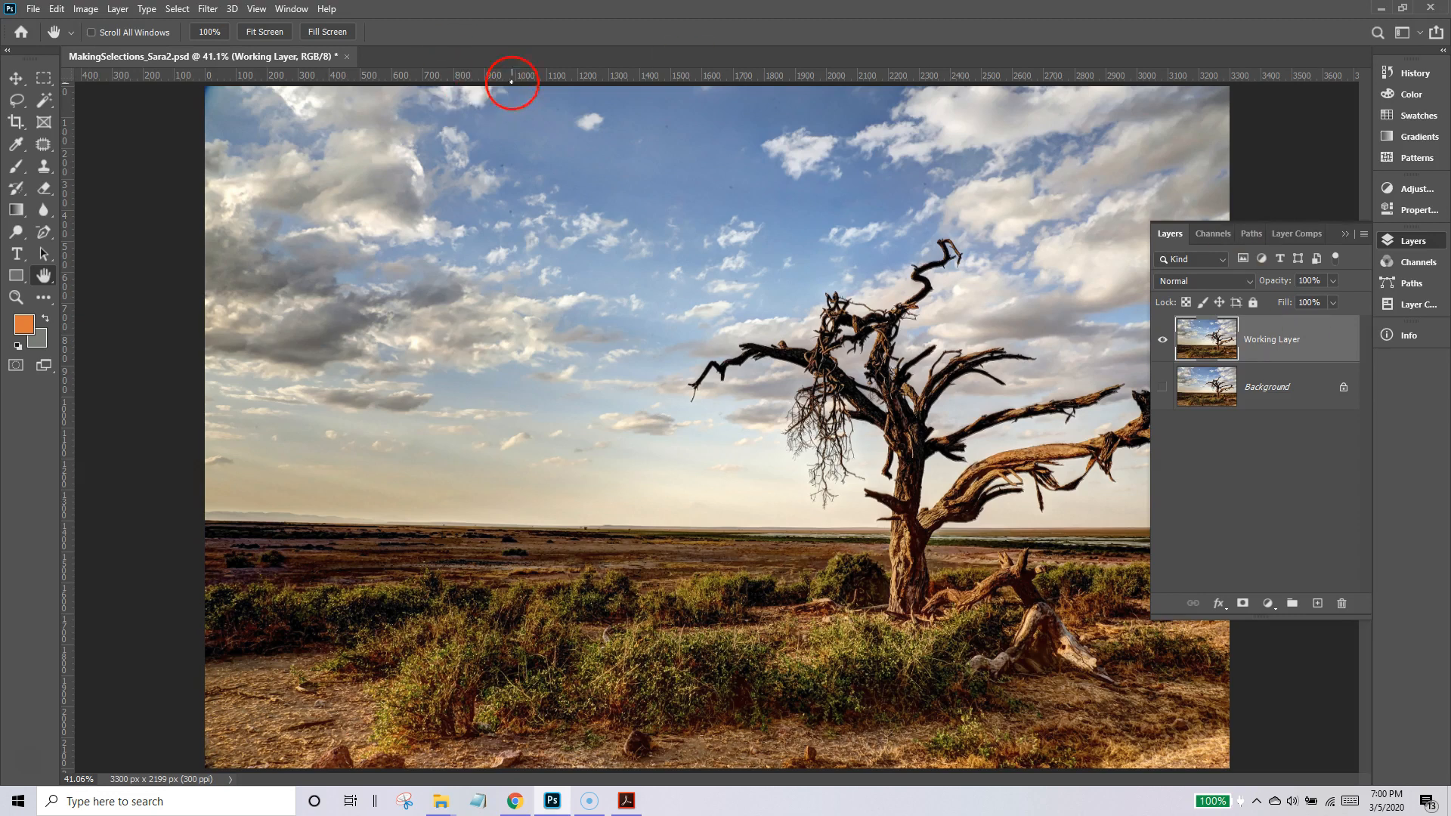
Erase the large sky area left of the tree on the Working Layer using the Eraser with a 1200 px brush.
click(46, 188)
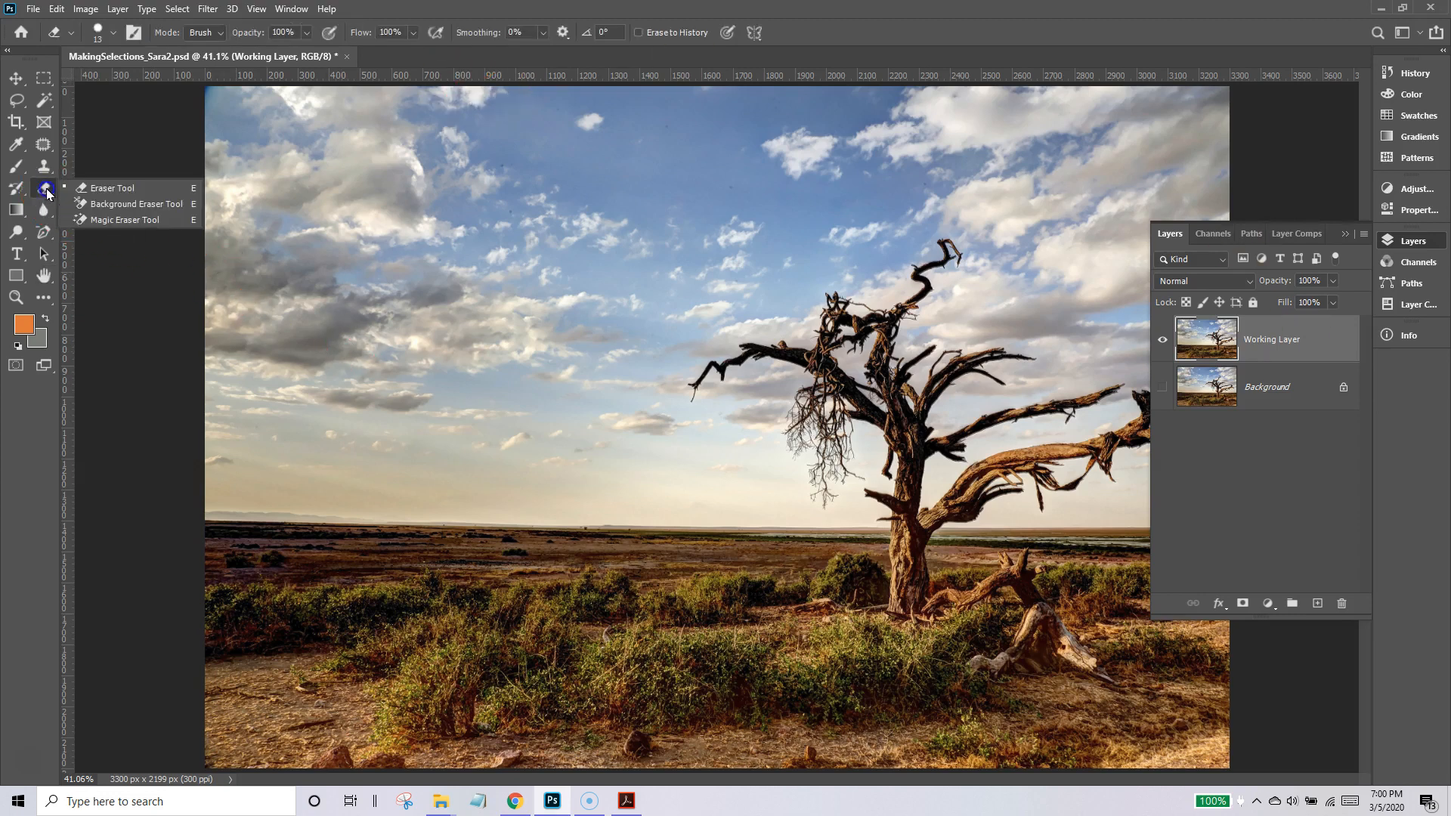
click(90, 188)
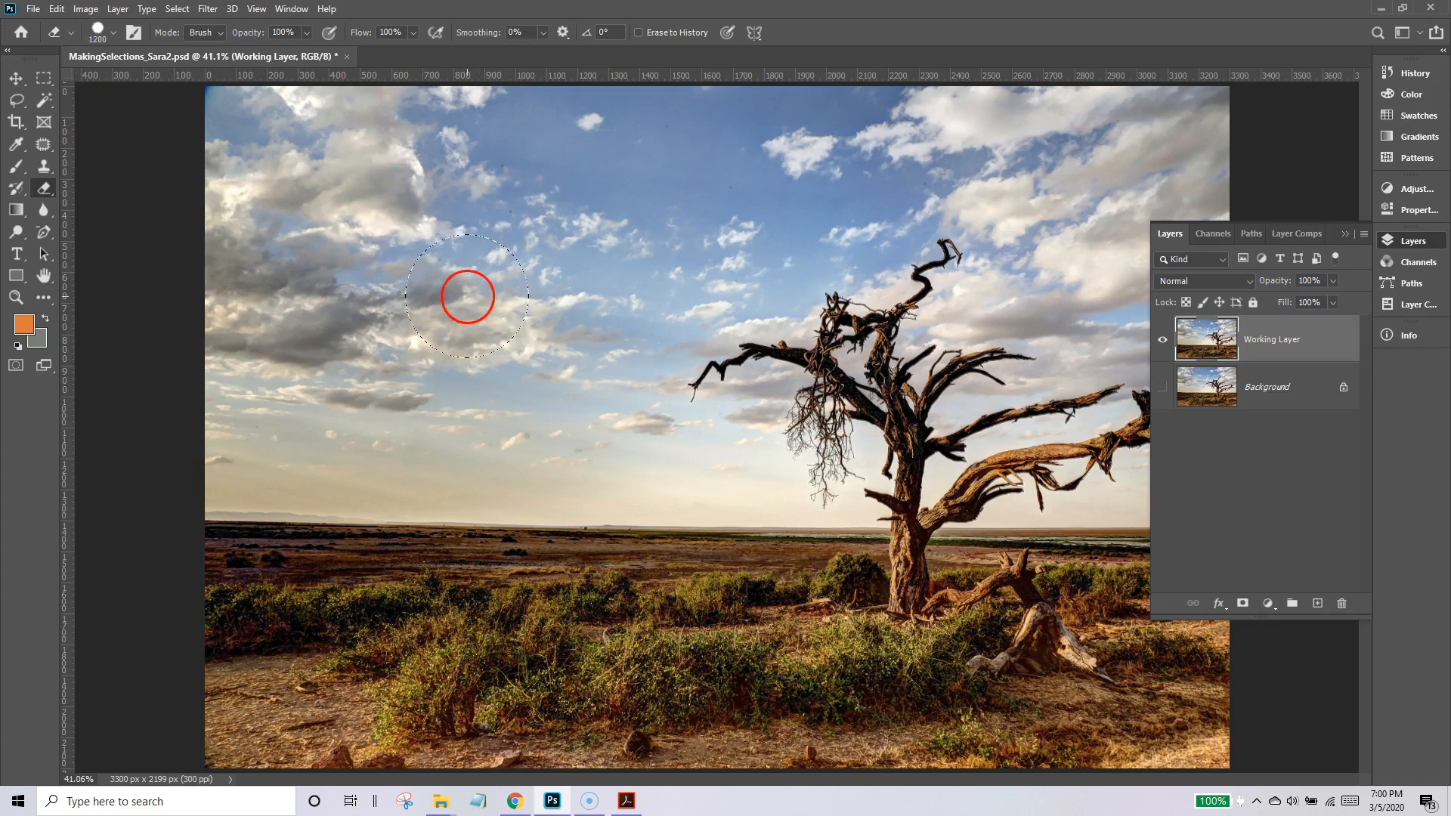
click(468, 296)
mouse_move(423, 296)
mouse_down()
mouse_move(273, 285)
mouse_move(360, 236)
mouse_move(212, 275)
mouse_move(424, 259)
mouse_move(506, 178)
mouse_move(560, 172)
mouse_move(486, 252)
mouse_up()
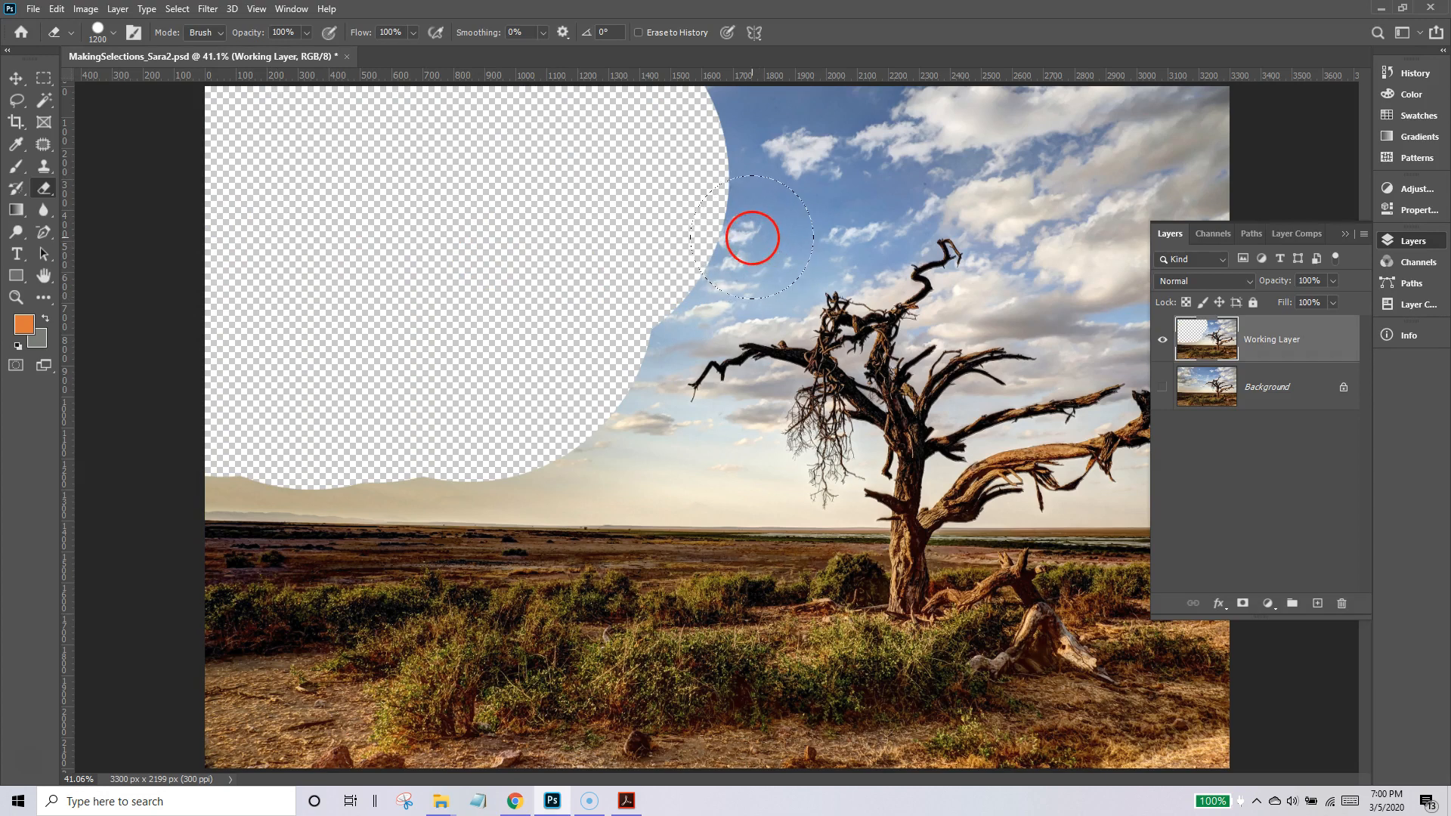
Reduce the Eraser brush to 500 px and erase more sky above the treetop and down toward the horizon left of the tree.
key(bracketleft)
key(bracketleft)
key(bracketleft)
key(bracketleft)
key(bracketleft)
mouse_move(741, 214)
mouse_down()
mouse_move(877, 155)
mouse_move(699, 129)
mouse_move(1186, 136)
mouse_move(733, 195)
mouse_up()
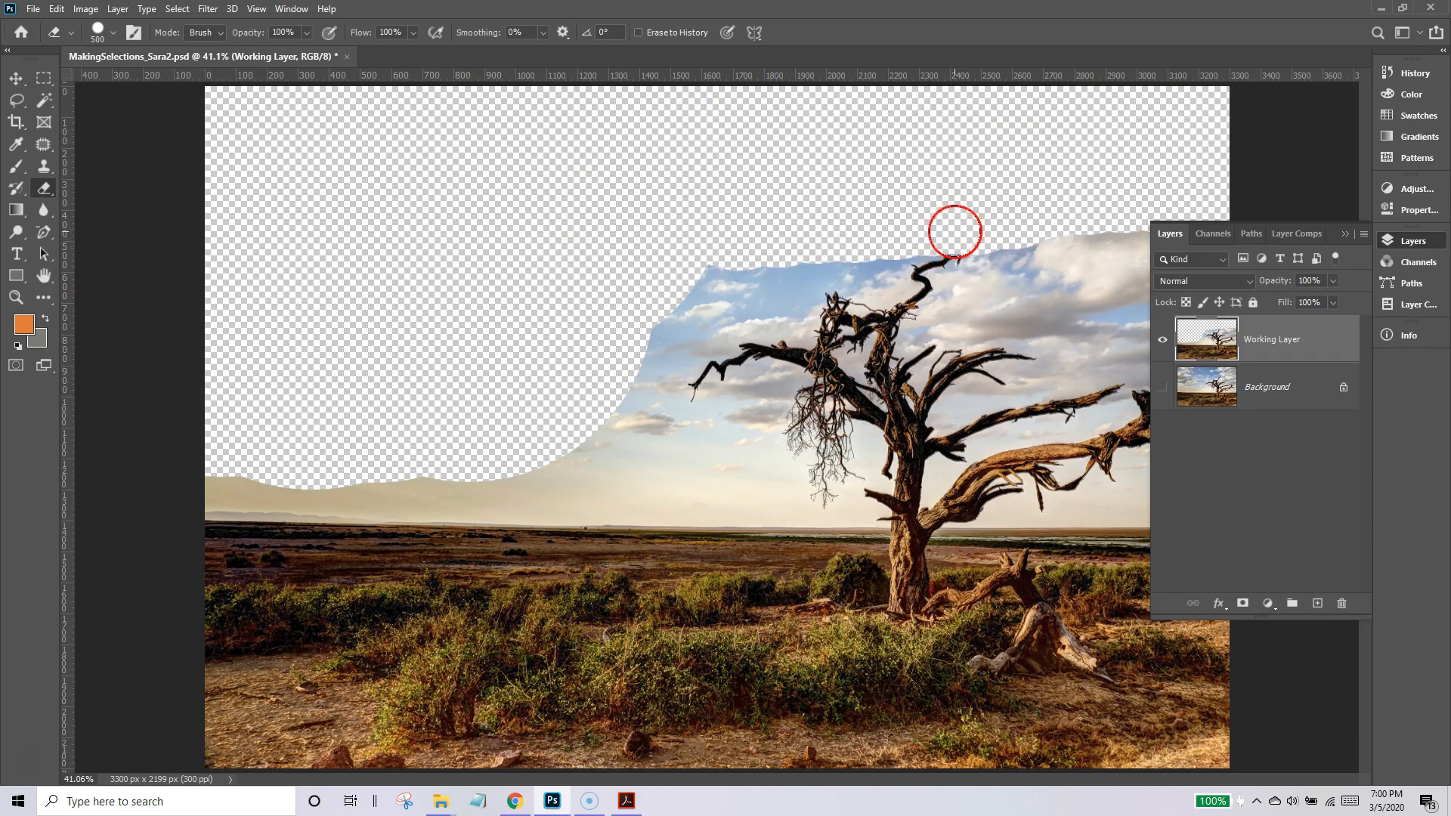
key(ctrl+z)
mouse_move(719, 143)
mouse_down()
mouse_move(963, 125)
mouse_move(1236, 141)
mouse_move(1064, 164)
mouse_move(863, 161)
mouse_move(787, 188)
mouse_move(627, 289)
mouse_move(542, 396)
mouse_up()
drag(425, 414, 162, 423)
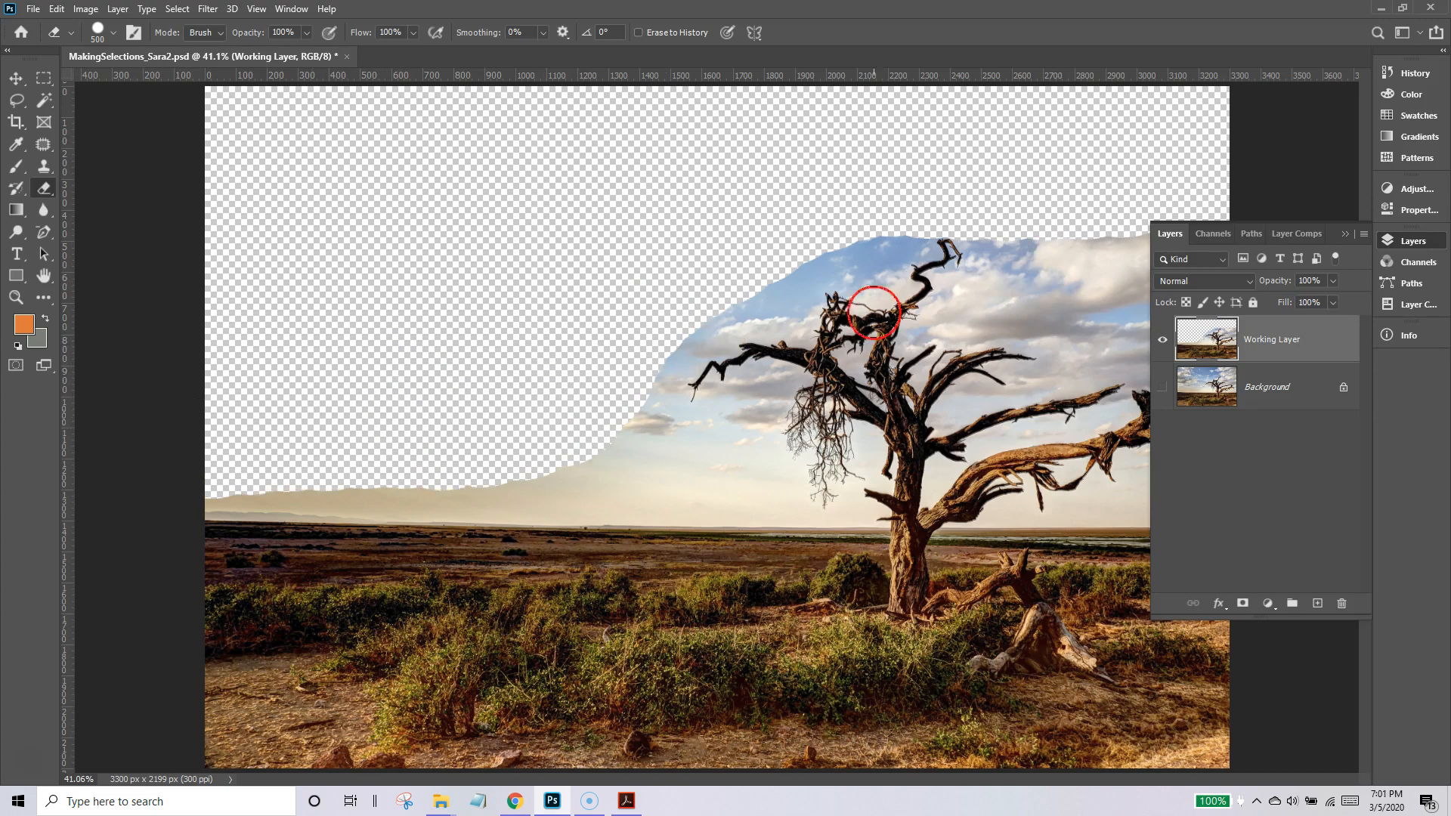
Revert the document to the Name Change history state to discard all the erasing.
click(1406, 74)
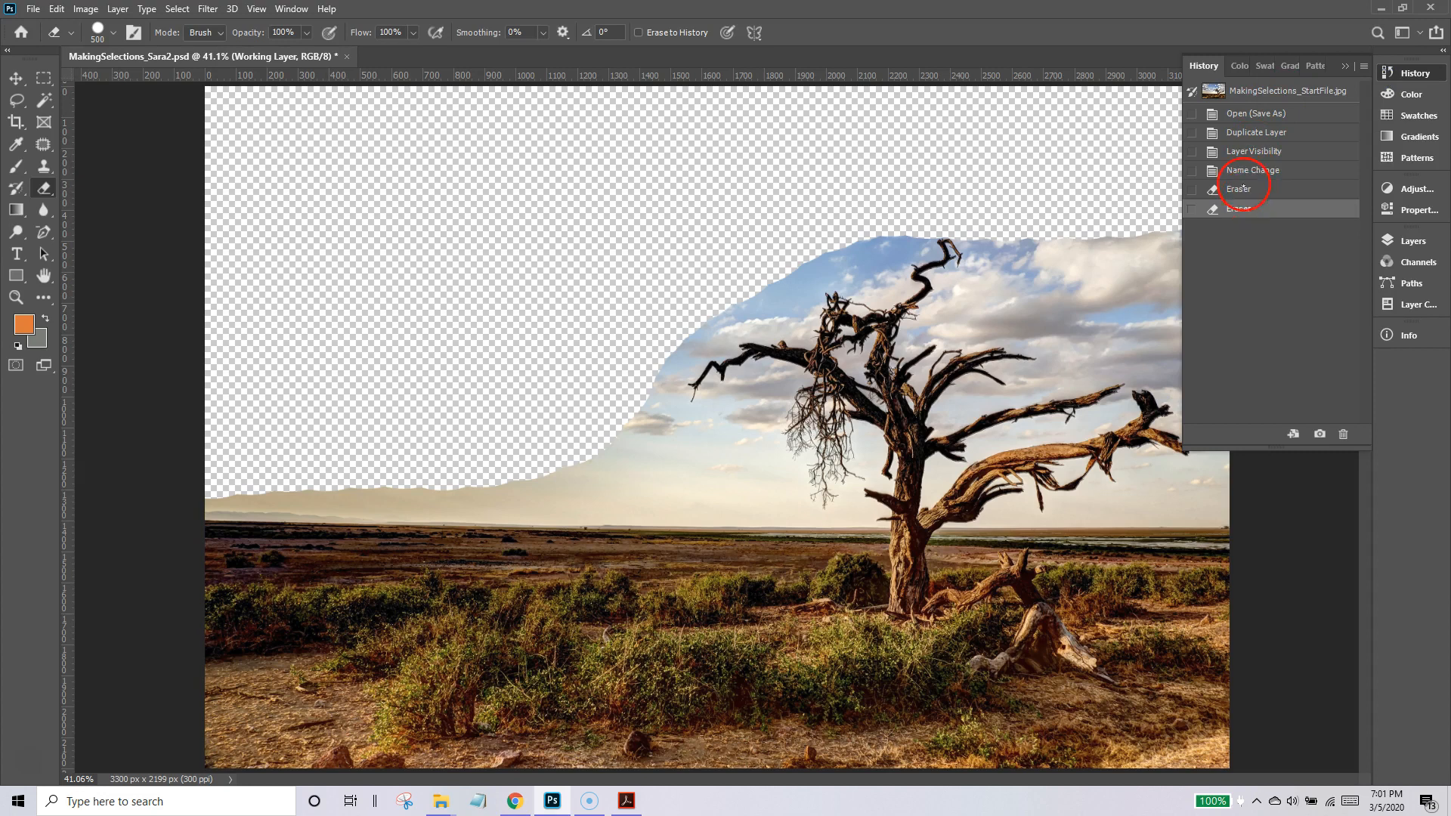
click(1244, 171)
click(1405, 242)
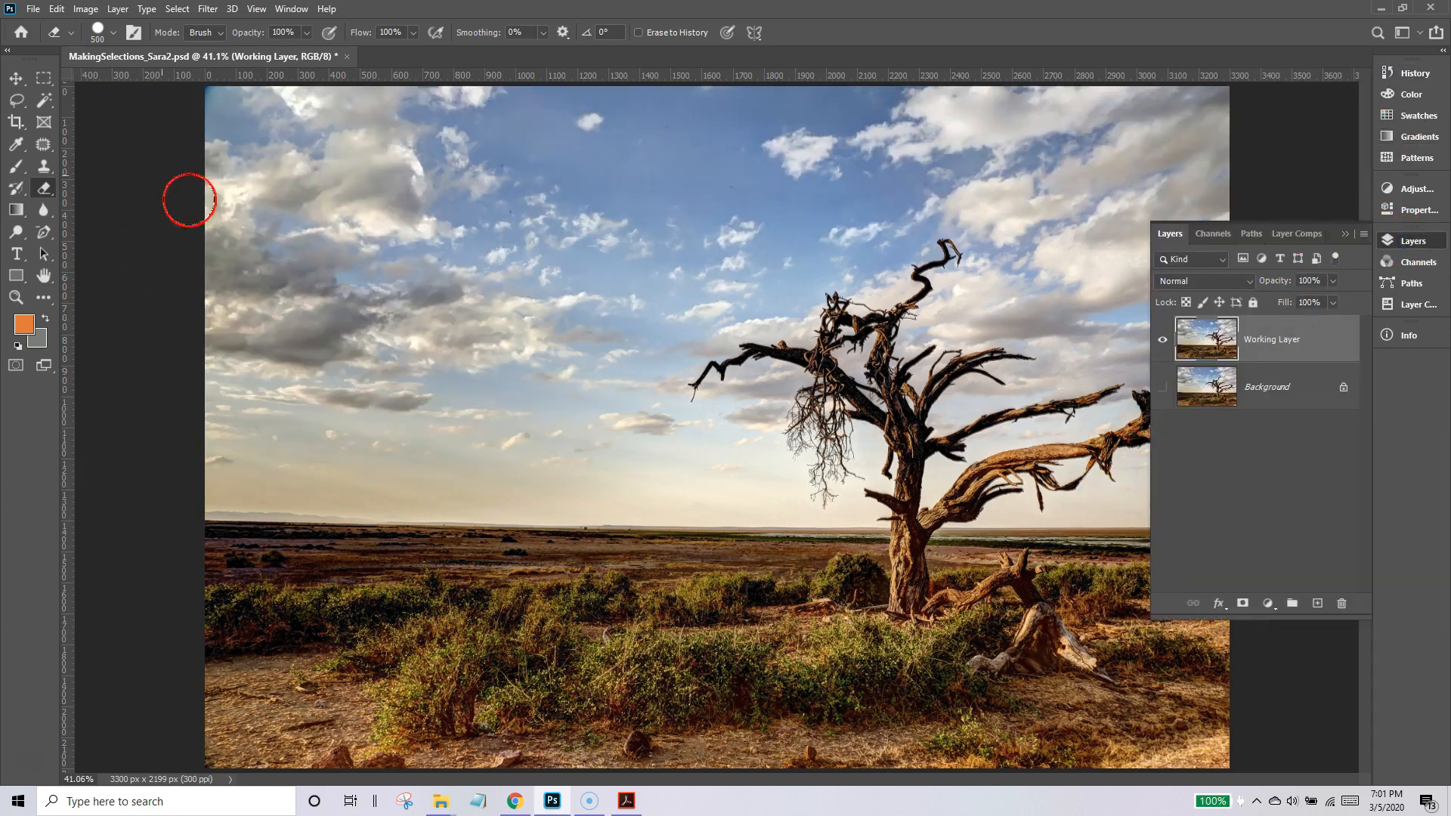
Select the sky left of the tree down to the horizon with the Rectangular Marquee and delete it.
click(43, 78)
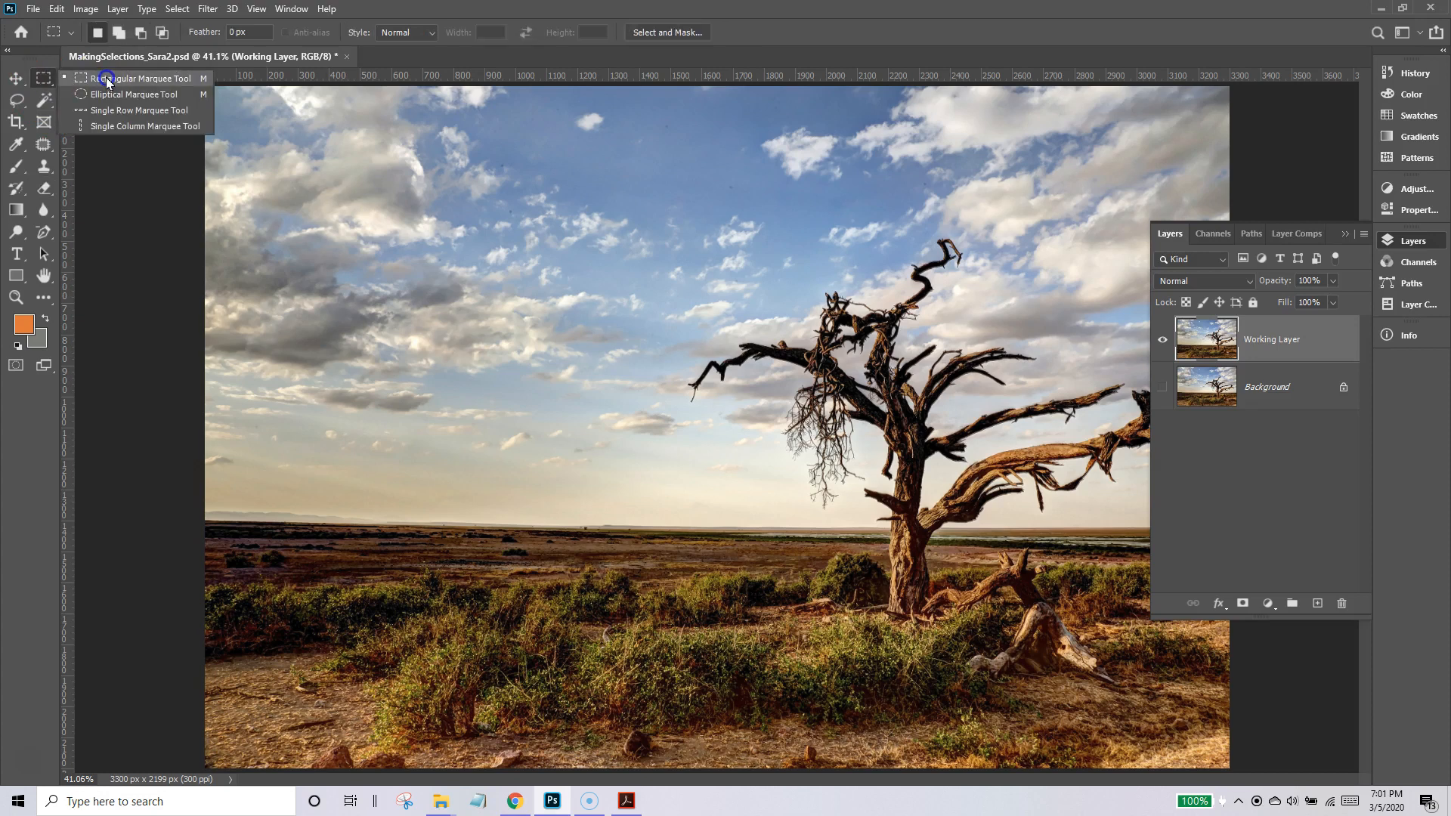
click(107, 78)
drag(204, 89, 670, 520)
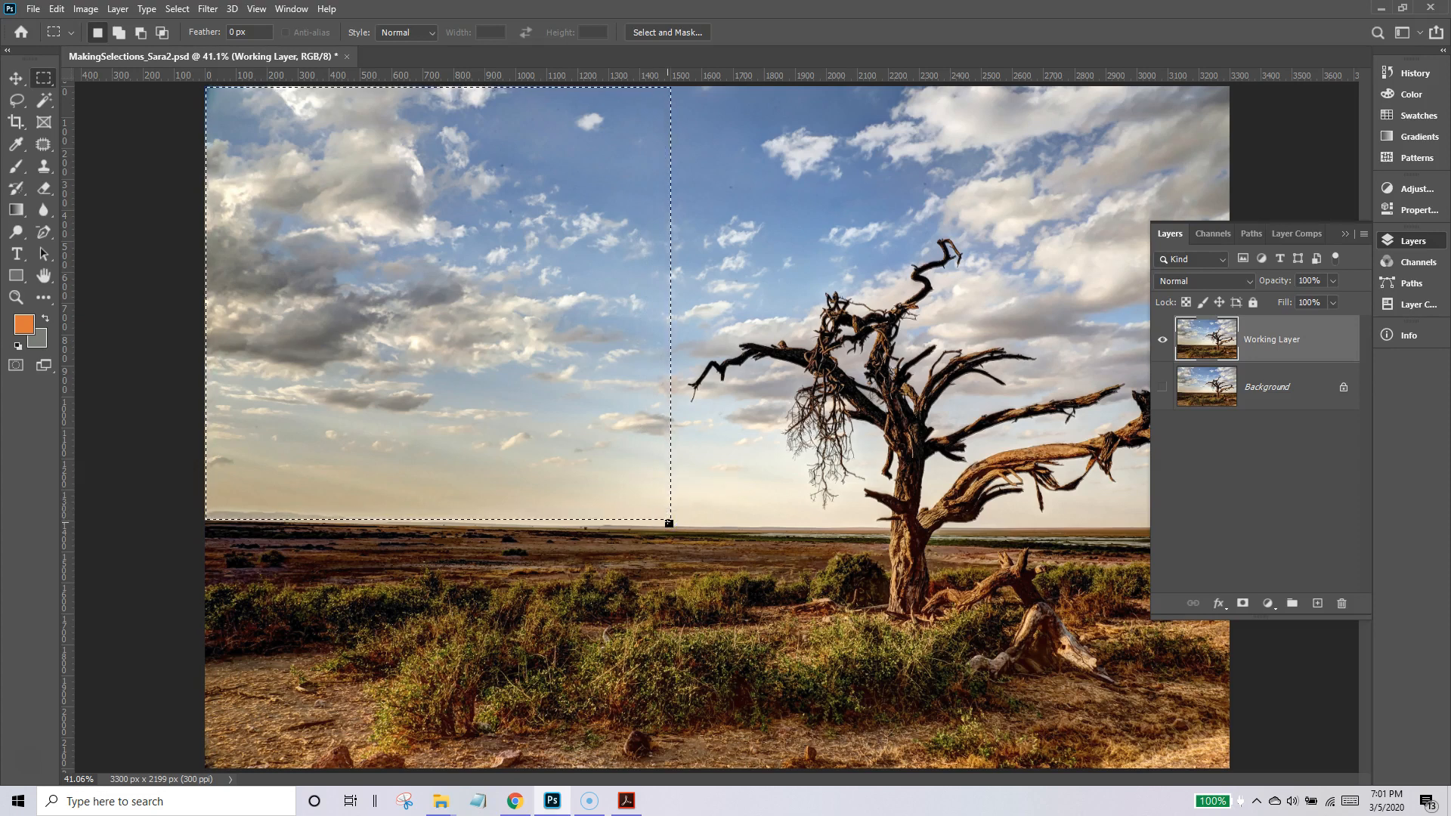
key(Delete)
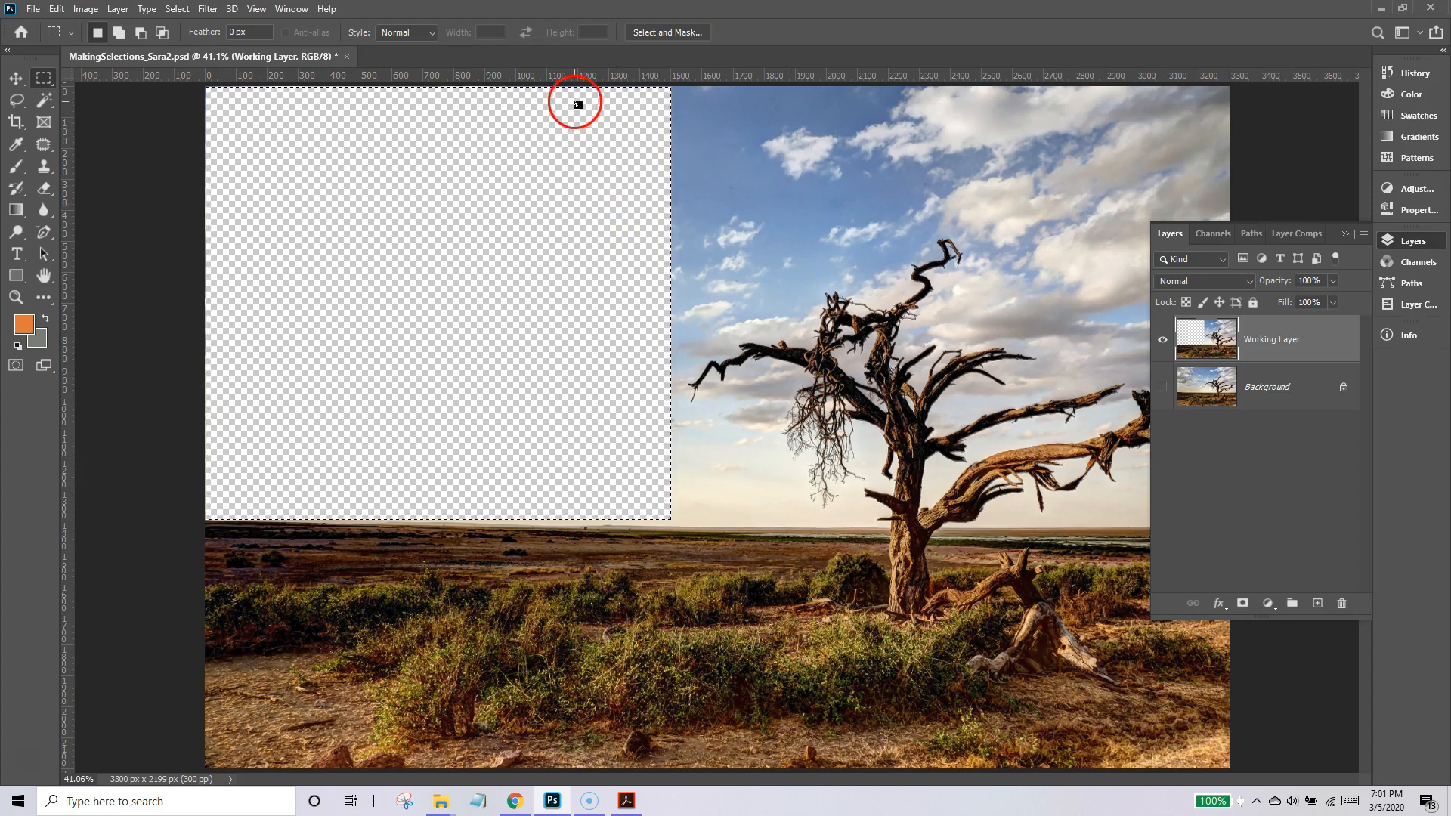
Drop the current selection, marquee a rectangular strip of sky above the treetop and delete its contents.
drag(627, 94, 642, 93)
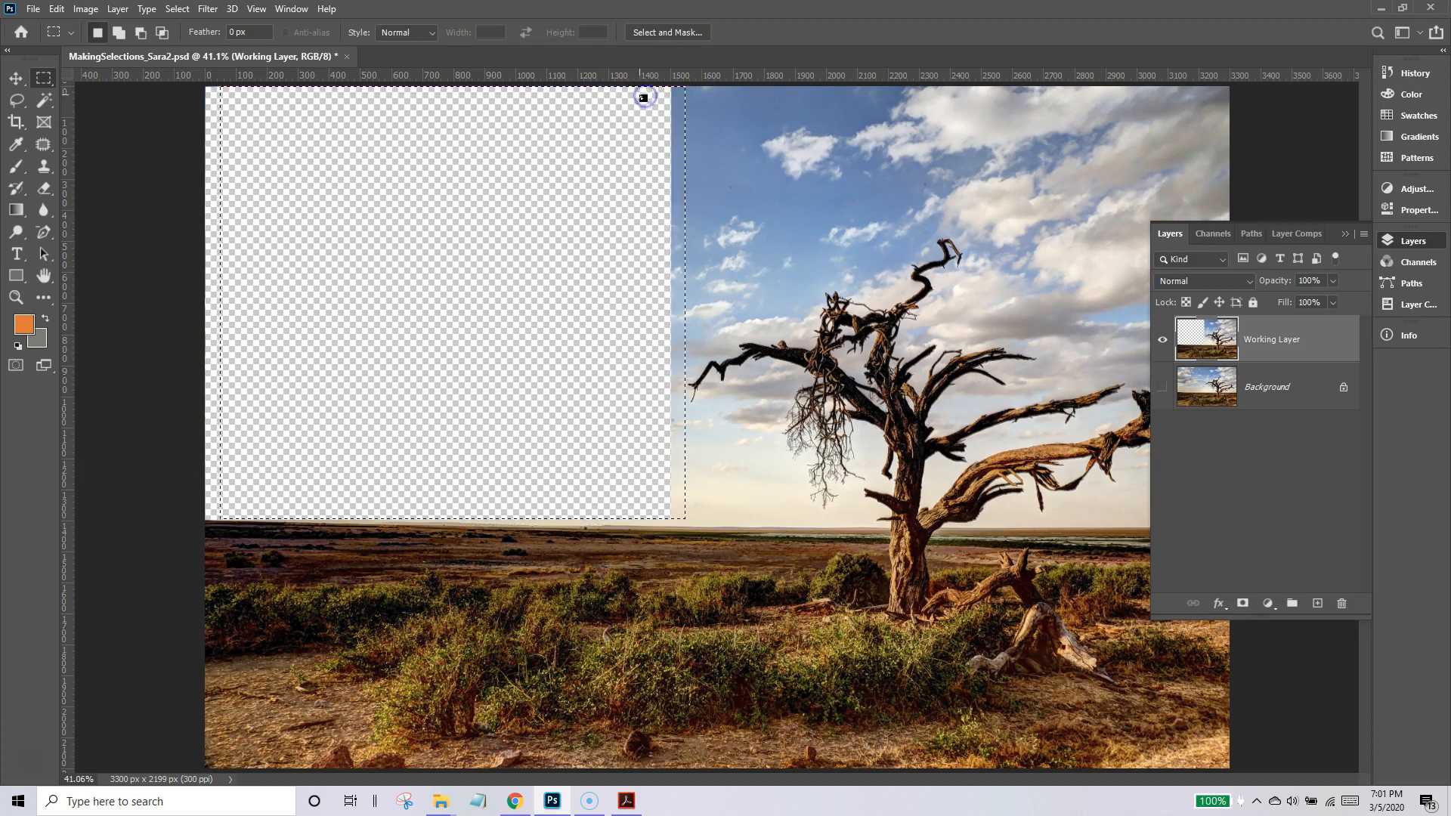
click(688, 162)
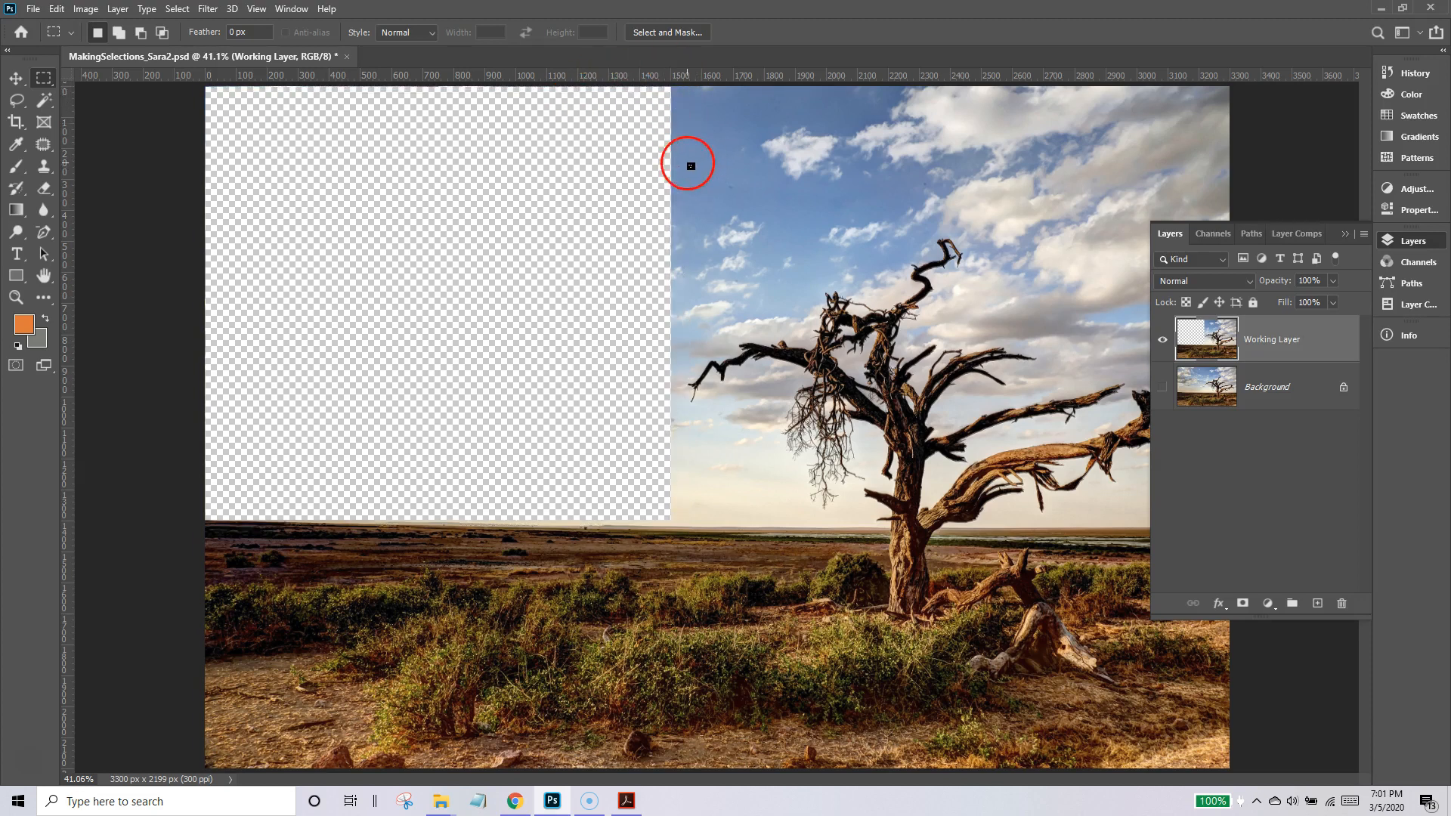
drag(639, 97, 1260, 220)
key(Delete)
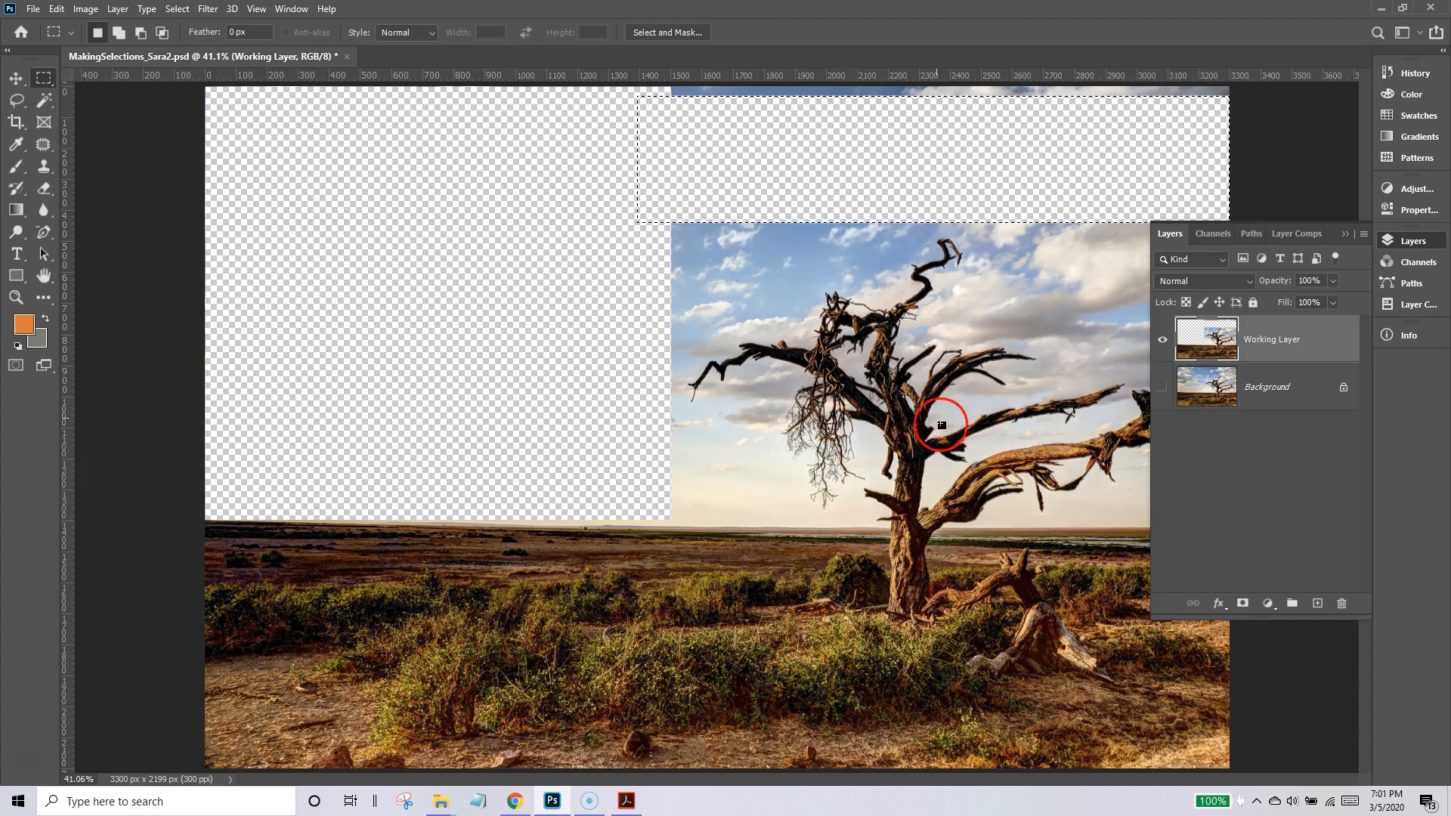
Step back through the history to the Name Change state to discard both rectangular deletions.
click(1408, 73)
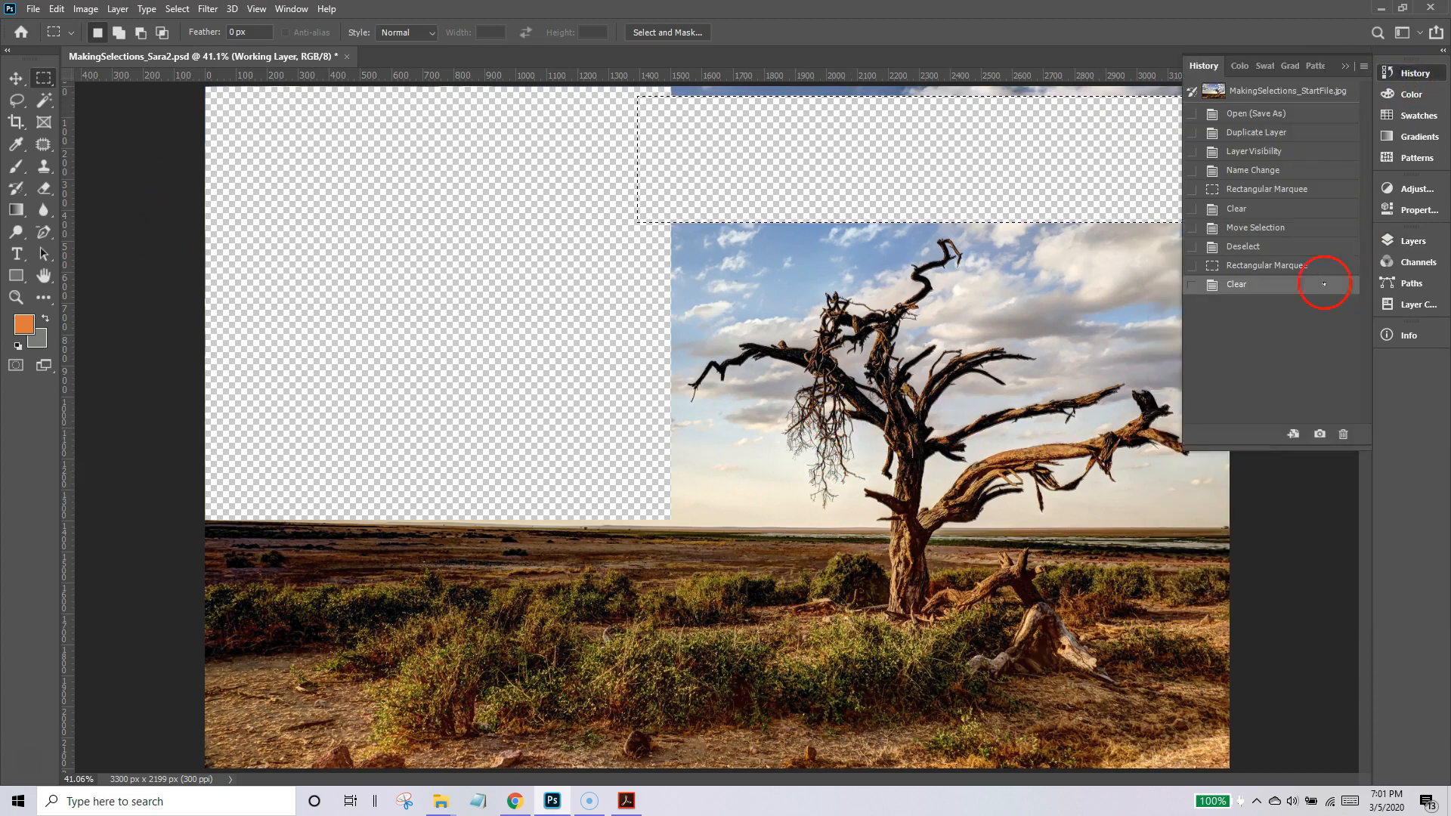
click(1276, 251)
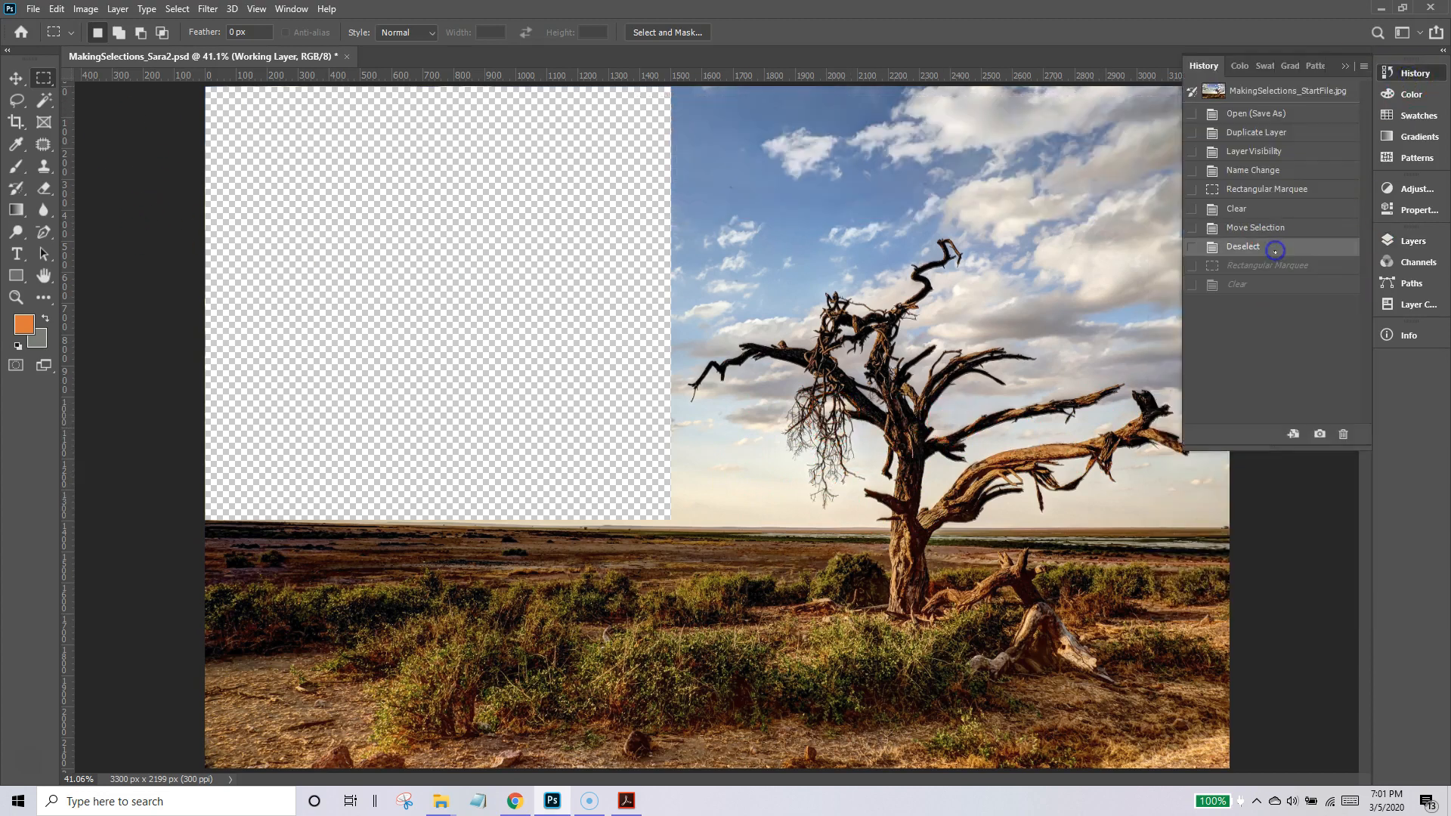
click(1413, 241)
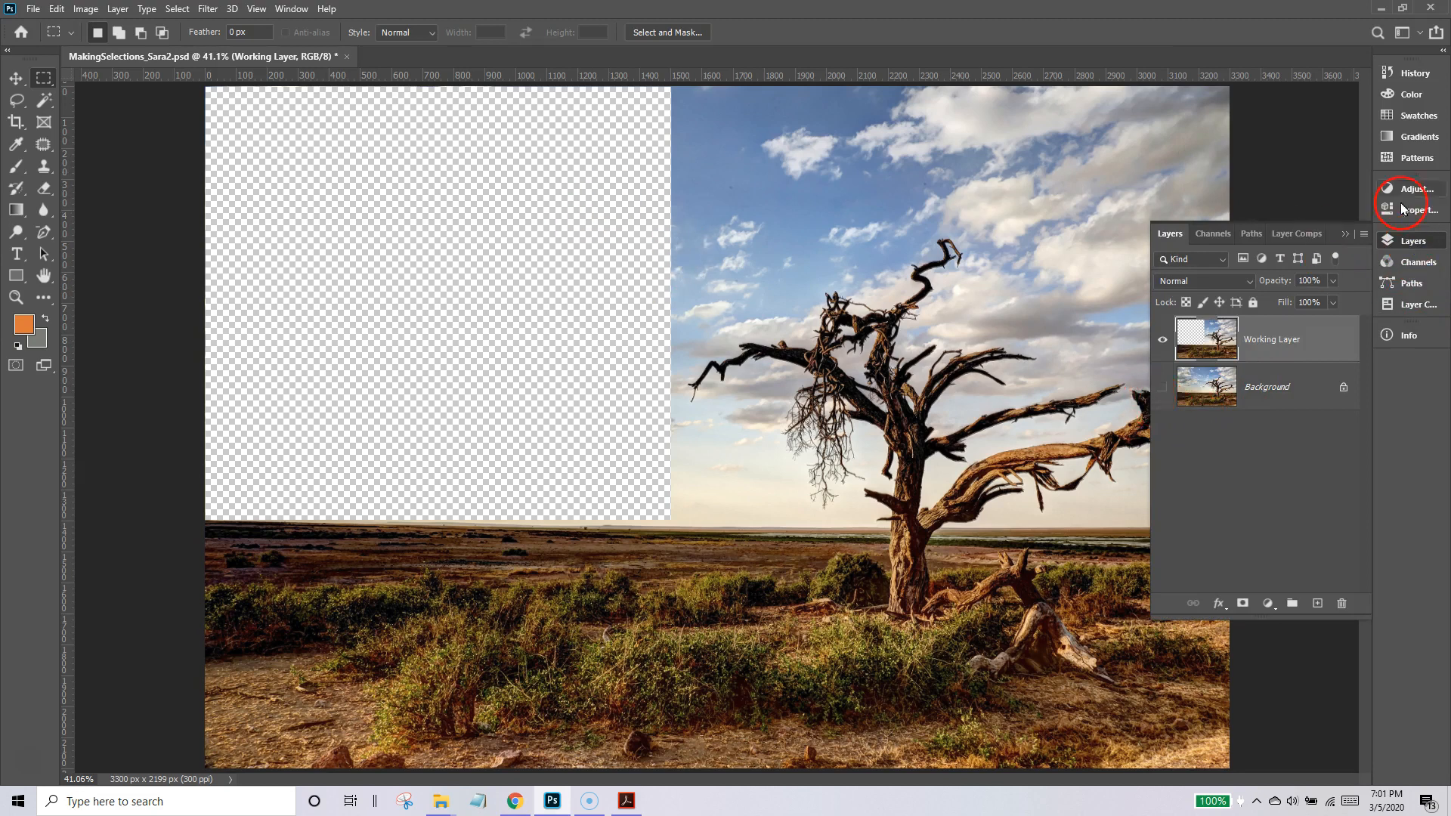
click(1427, 75)
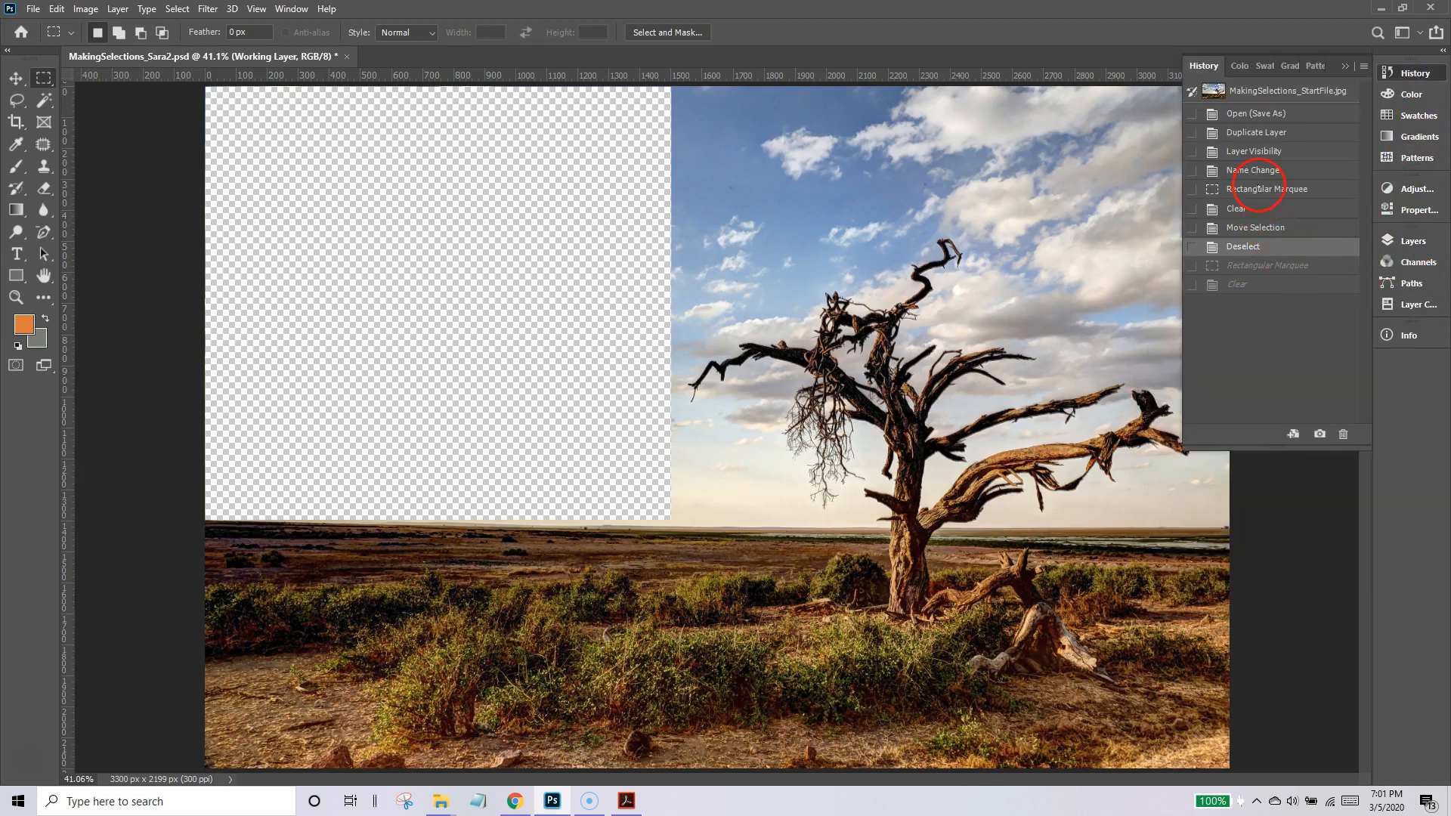
click(1254, 170)
click(1444, 236)
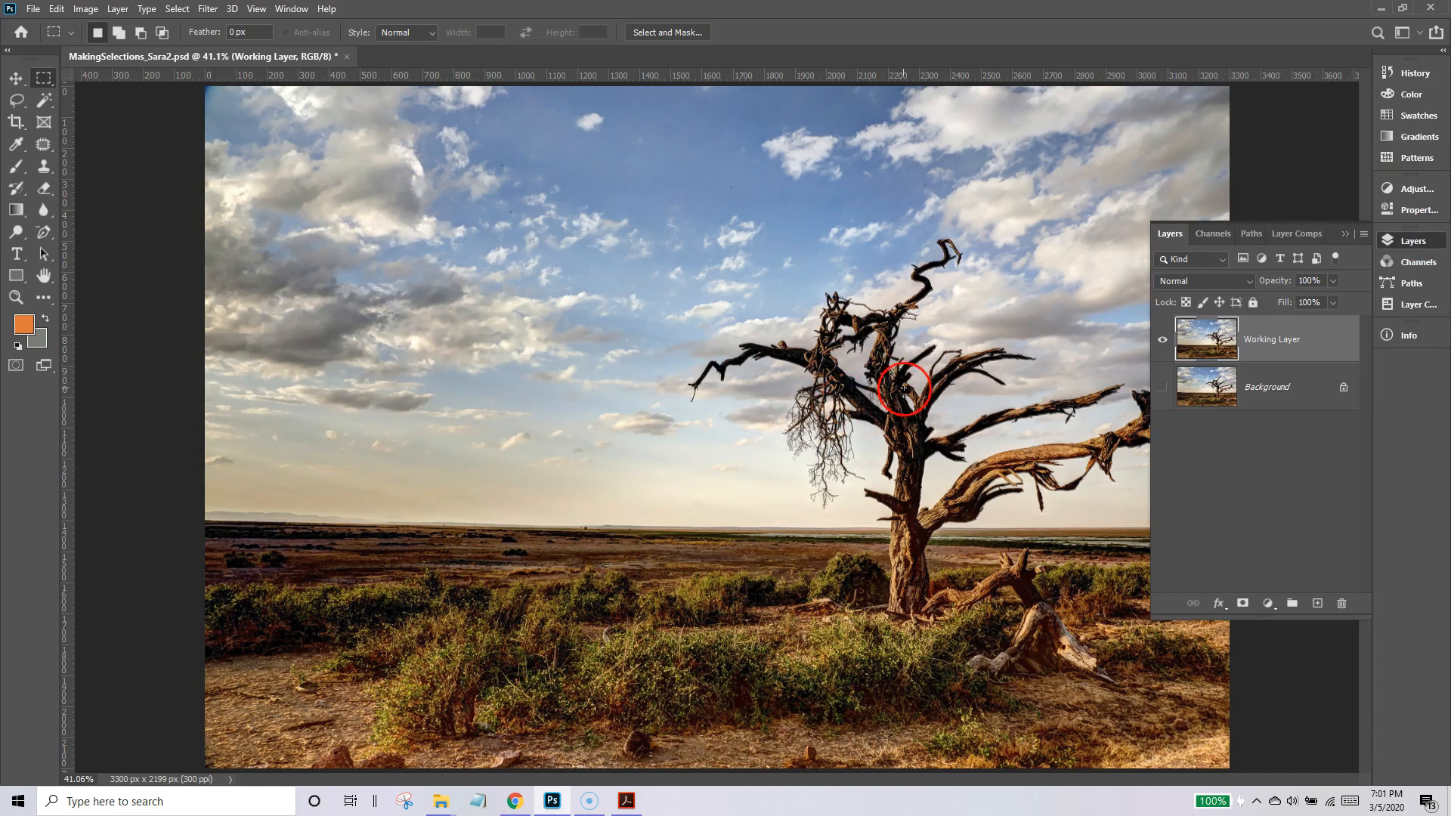
Try deleting a freehand Lasso selection of the sky around the treetop, and undo the deletion and deselect.
click(16, 101)
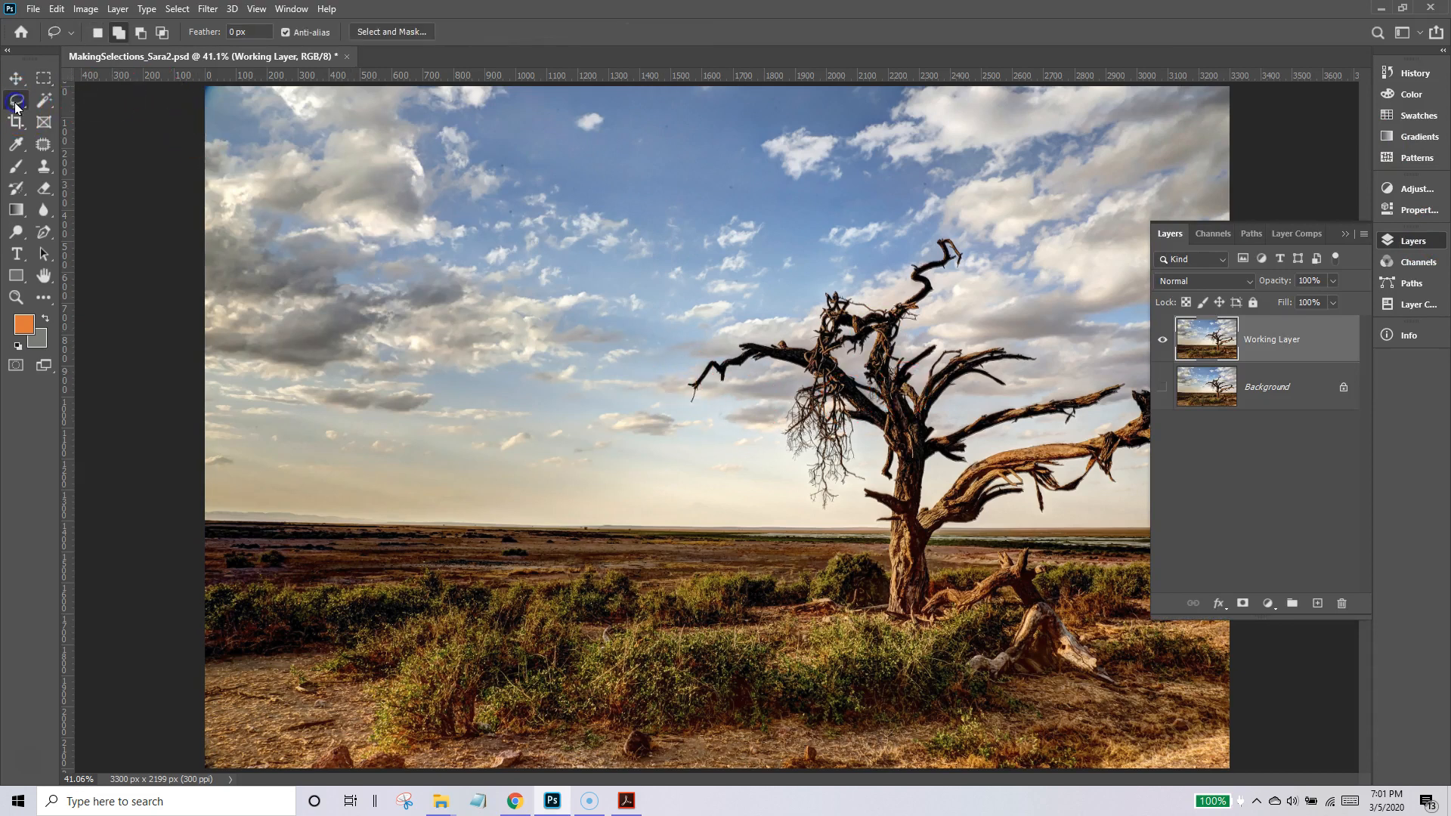
drag(711, 338, 712, 338)
mouse_move(643, 415)
mouse_down()
mouse_move(368, 459)
mouse_move(212, 336)
mouse_move(192, 126)
mouse_move(508, 53)
mouse_move(1137, 58)
mouse_up()
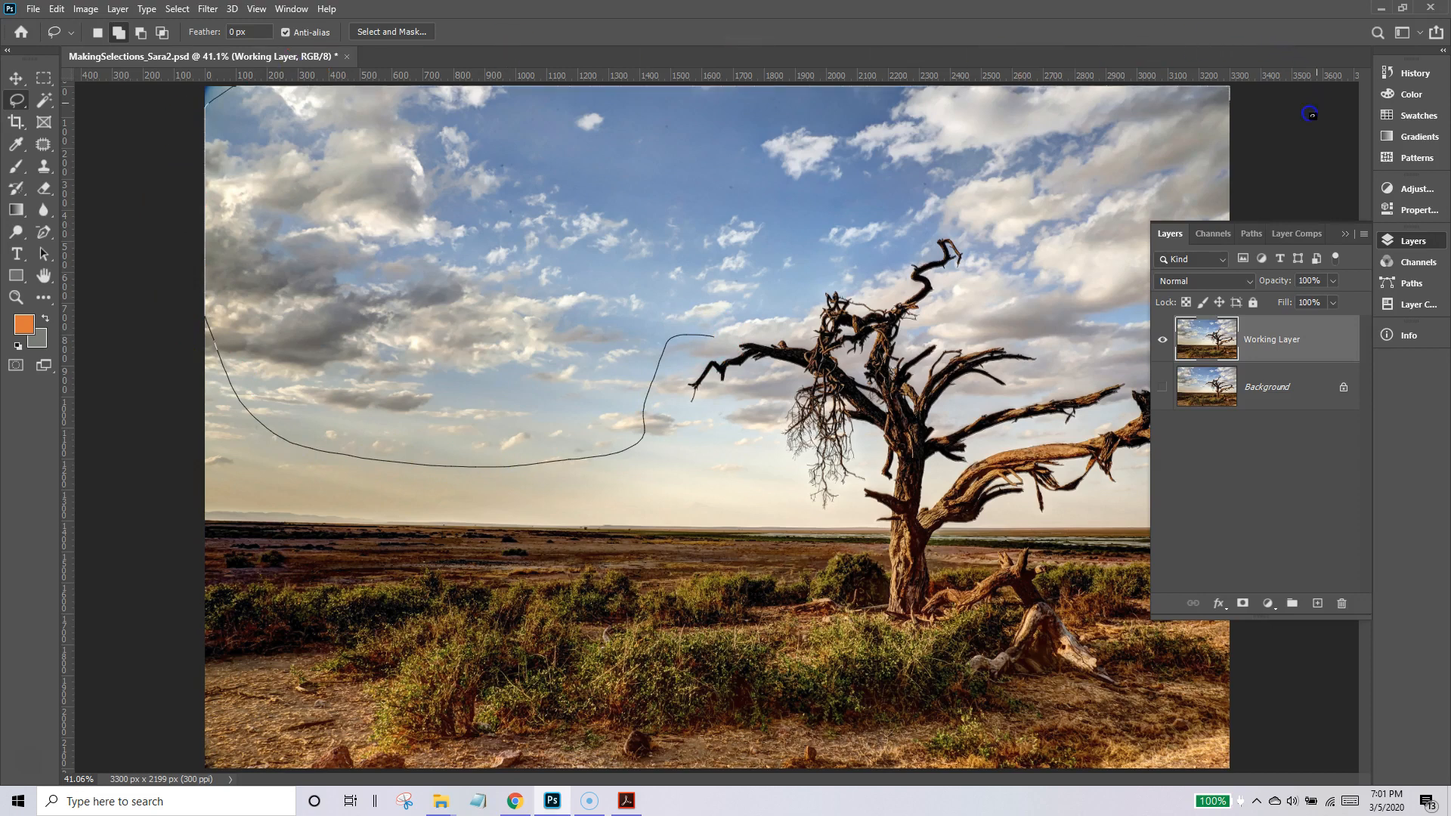
mouse_move(1209, 178)
mouse_down()
mouse_move(1082, 214)
mouse_move(963, 220)
mouse_up()
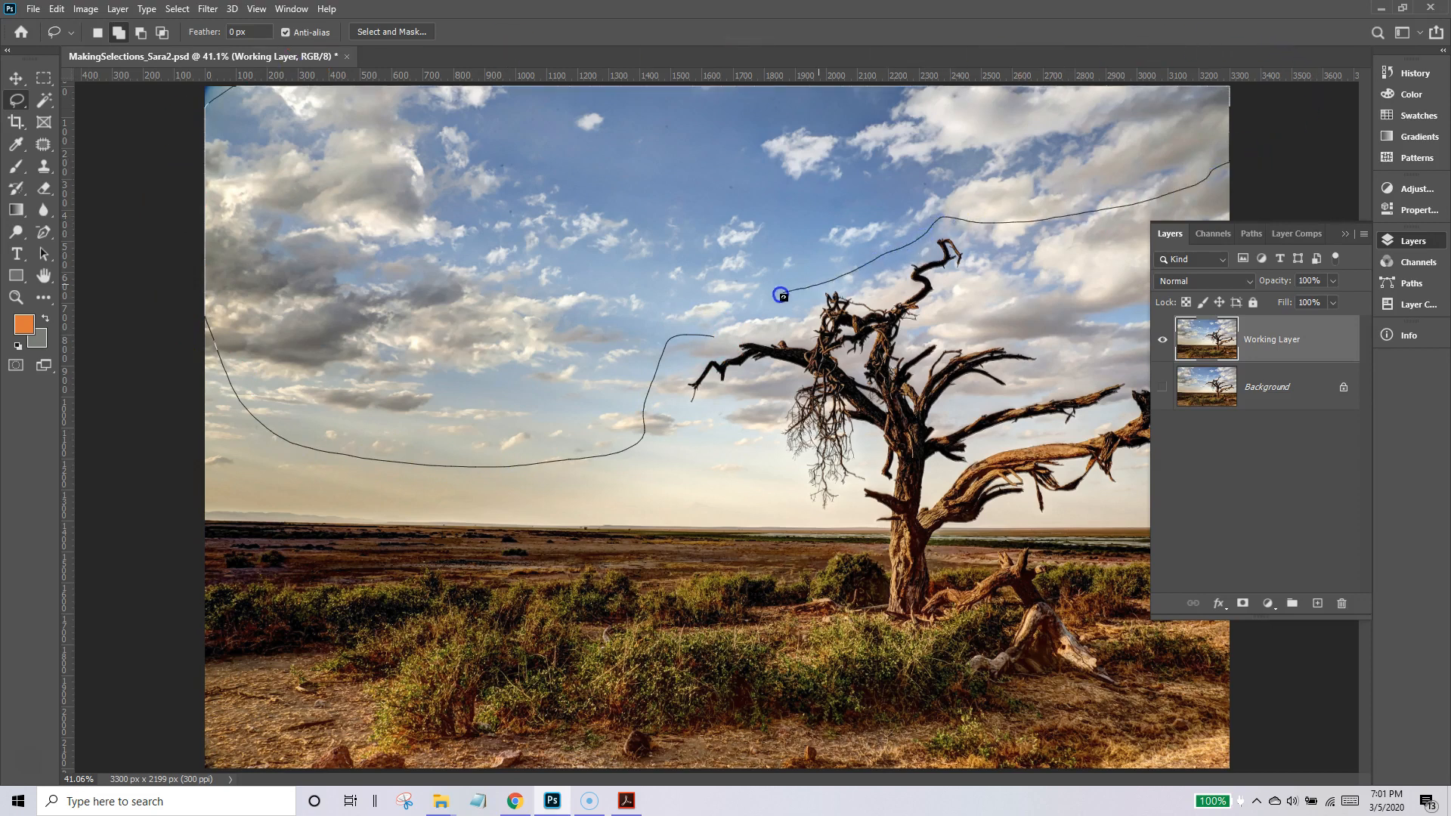
drag(713, 338, 711, 338)
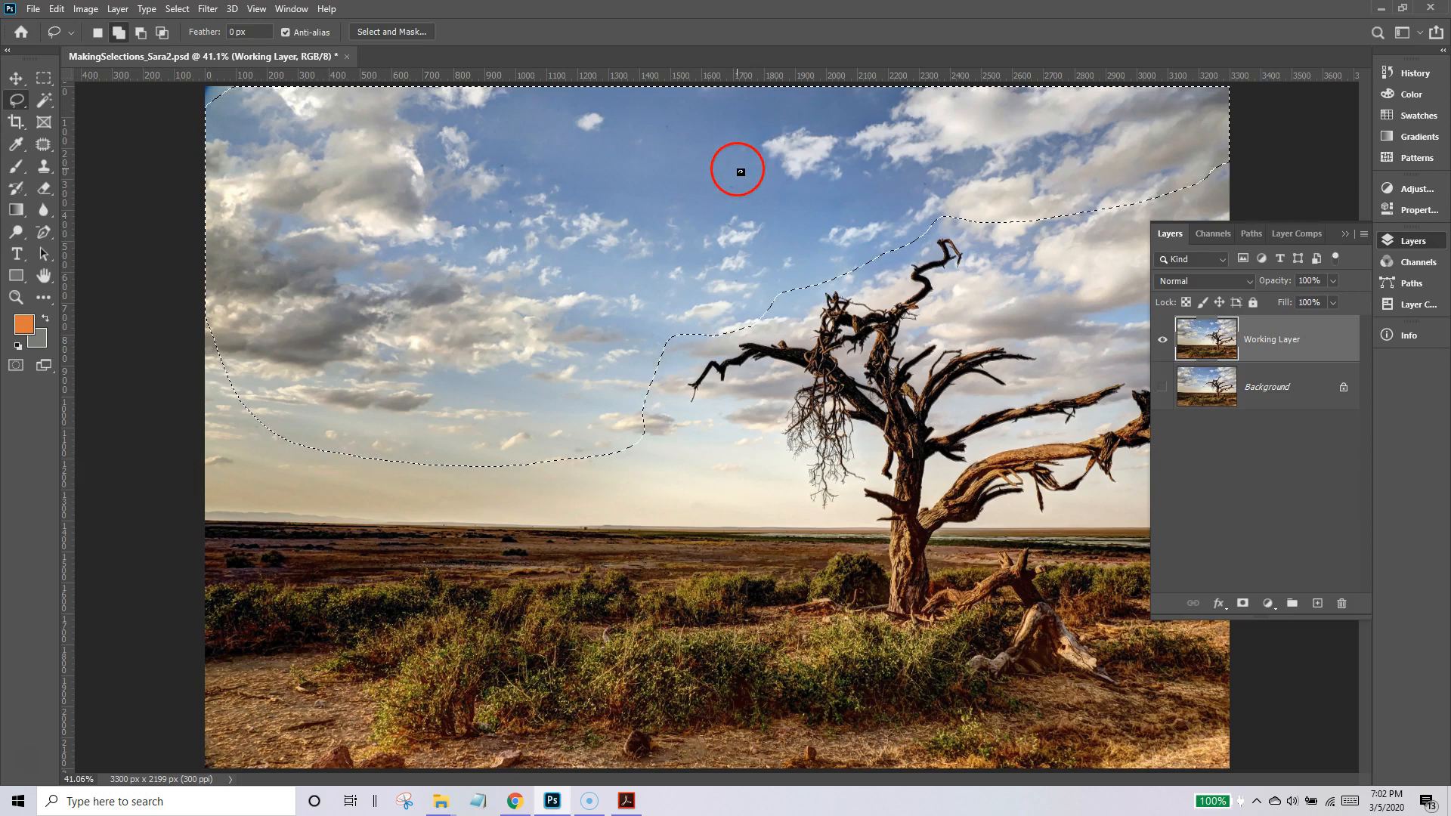
key(Delete)
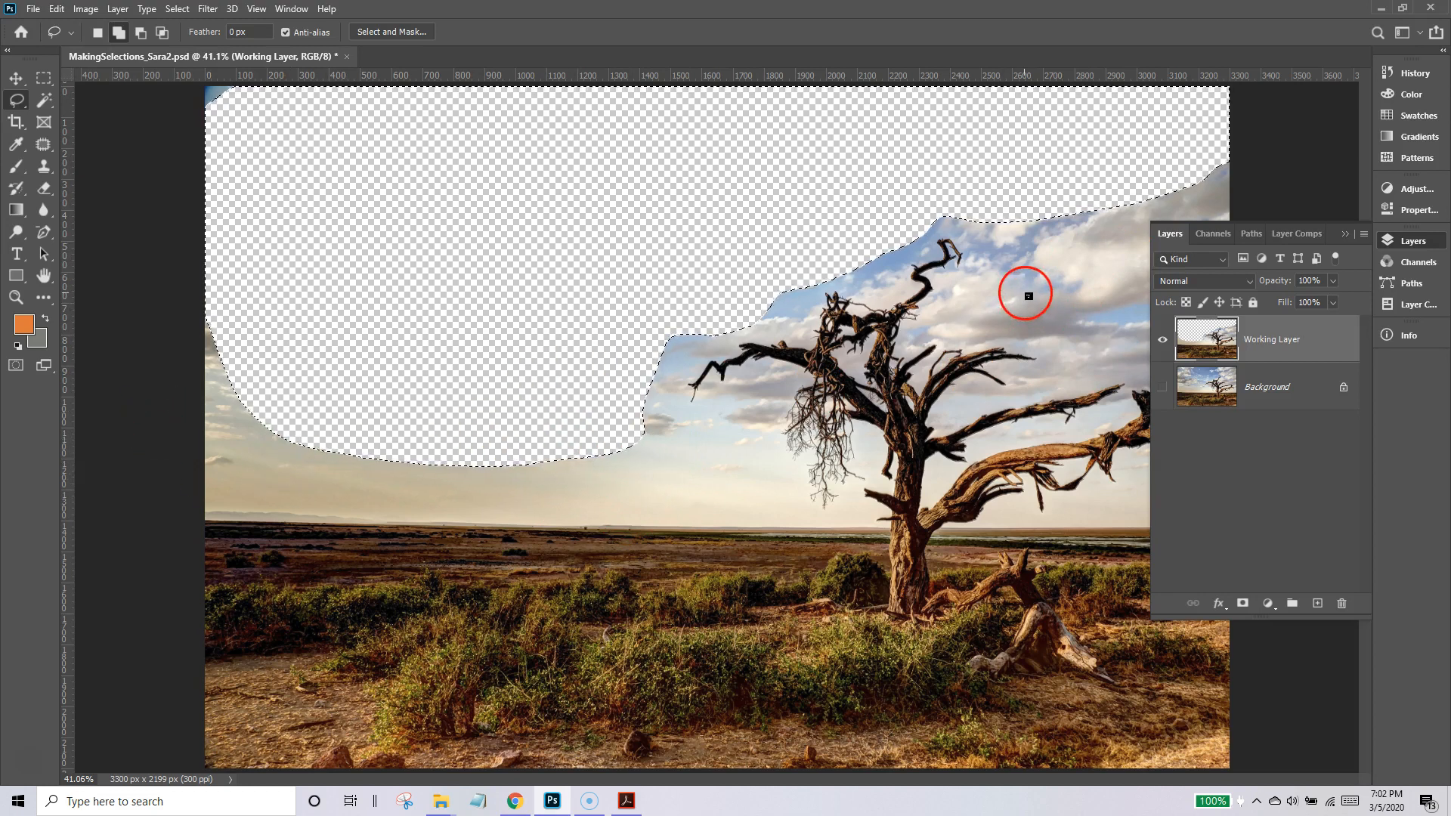
key(ctrl+z)
click(1066, 249)
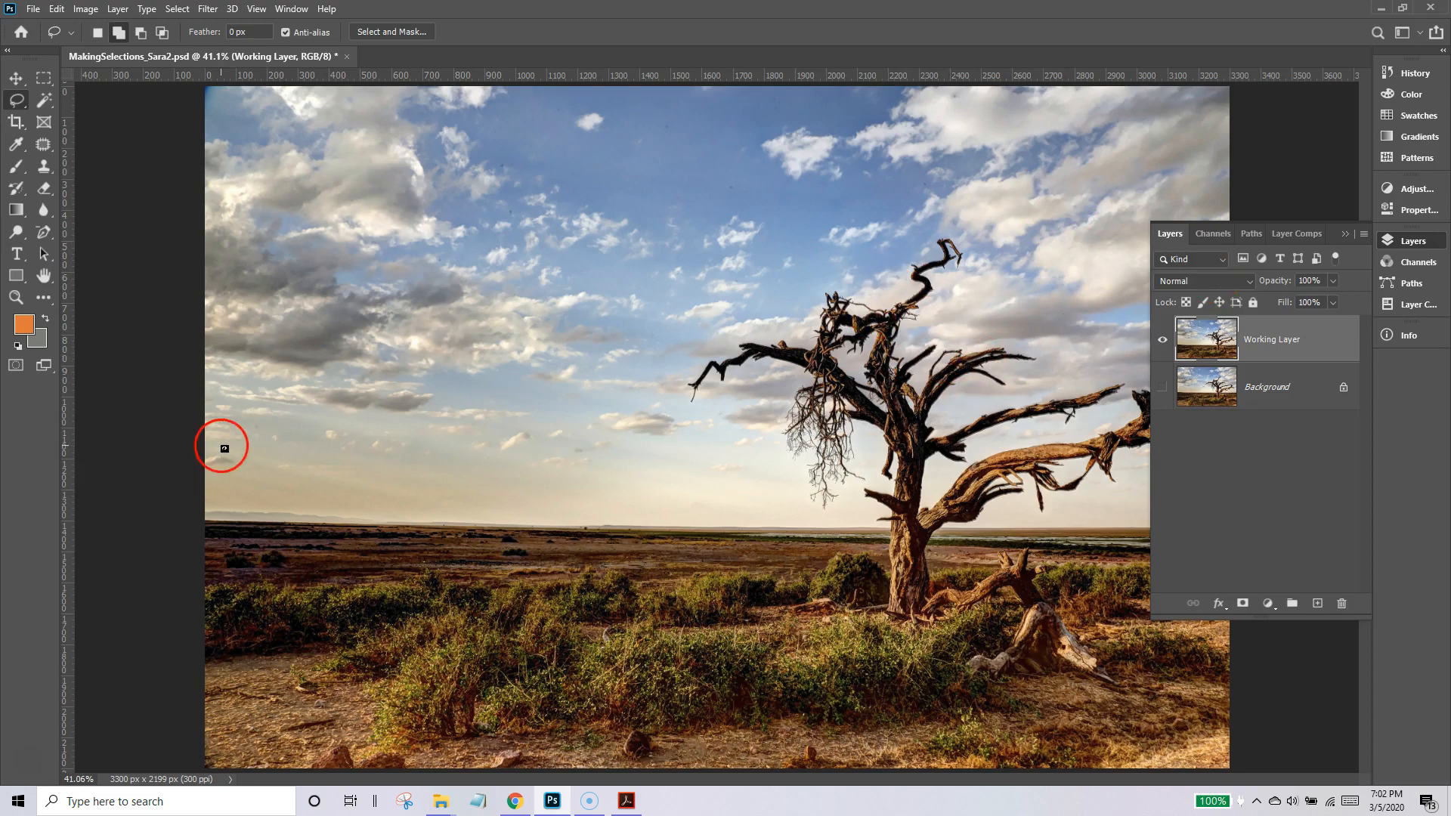
Select the blue area of the upper sky on the Working Layer with the Magic Wand tool.
click(43, 99)
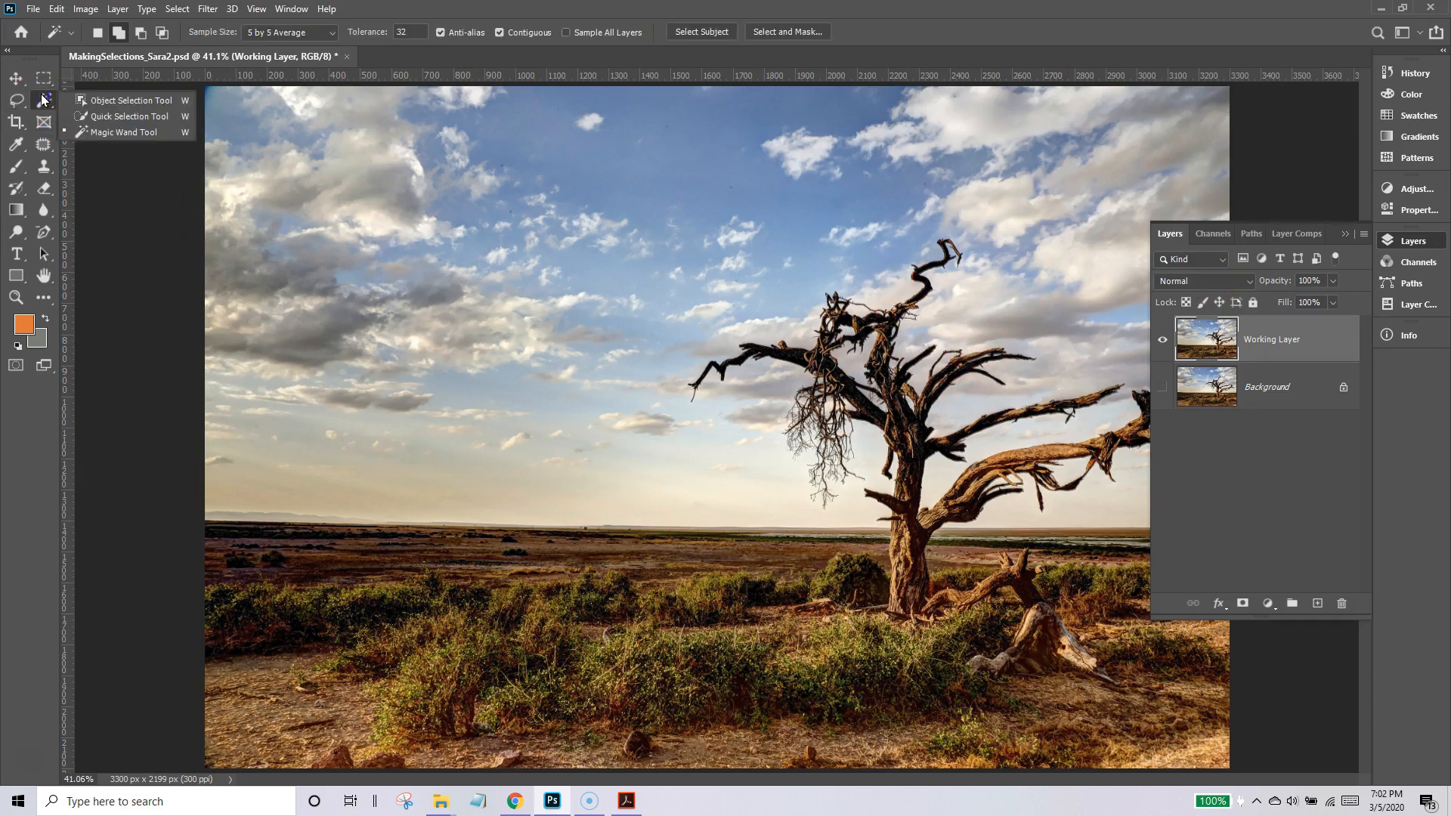
drag(65, 114, 125, 142)
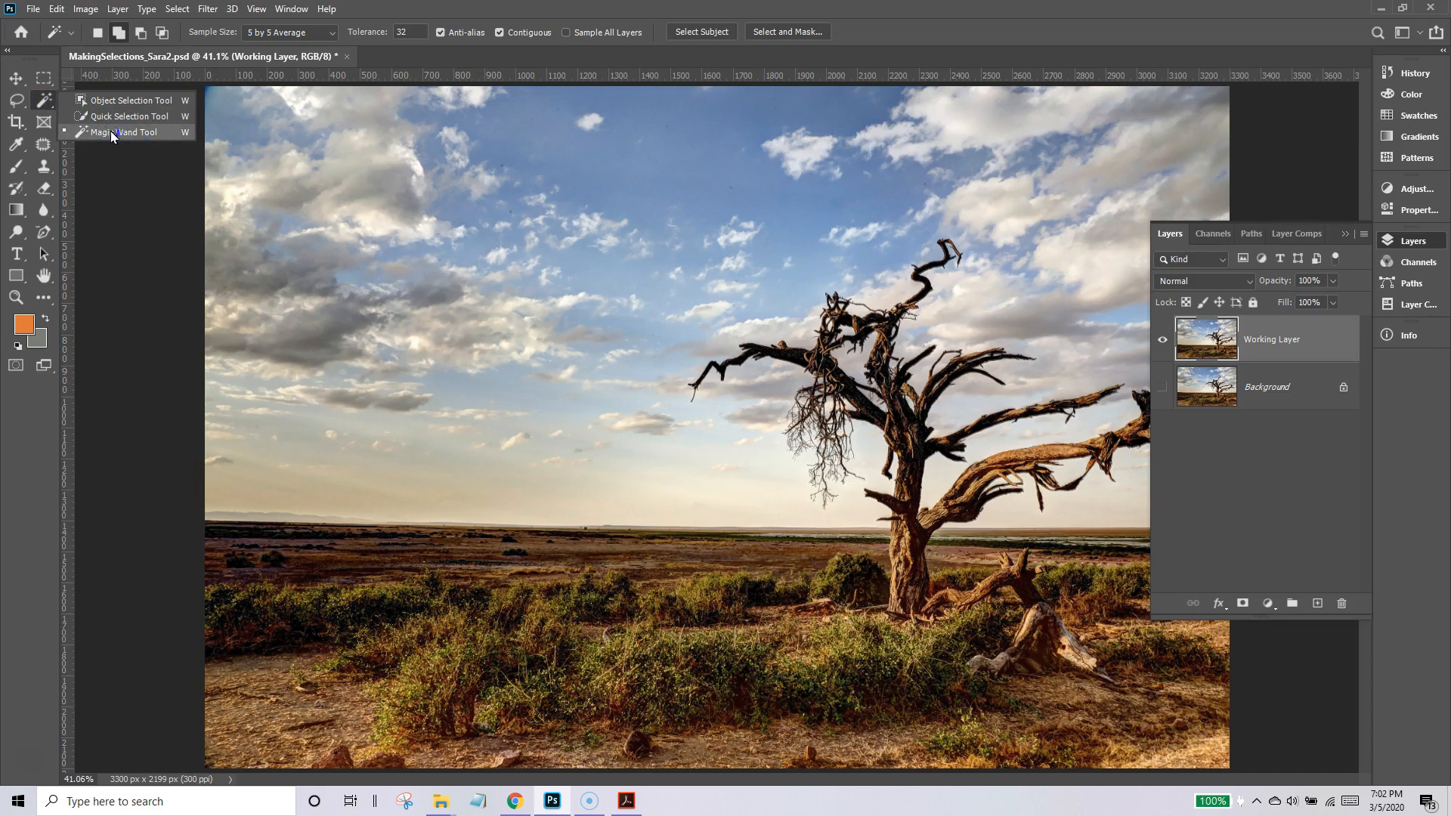
drag(112, 132, 111, 133)
click(153, 145)
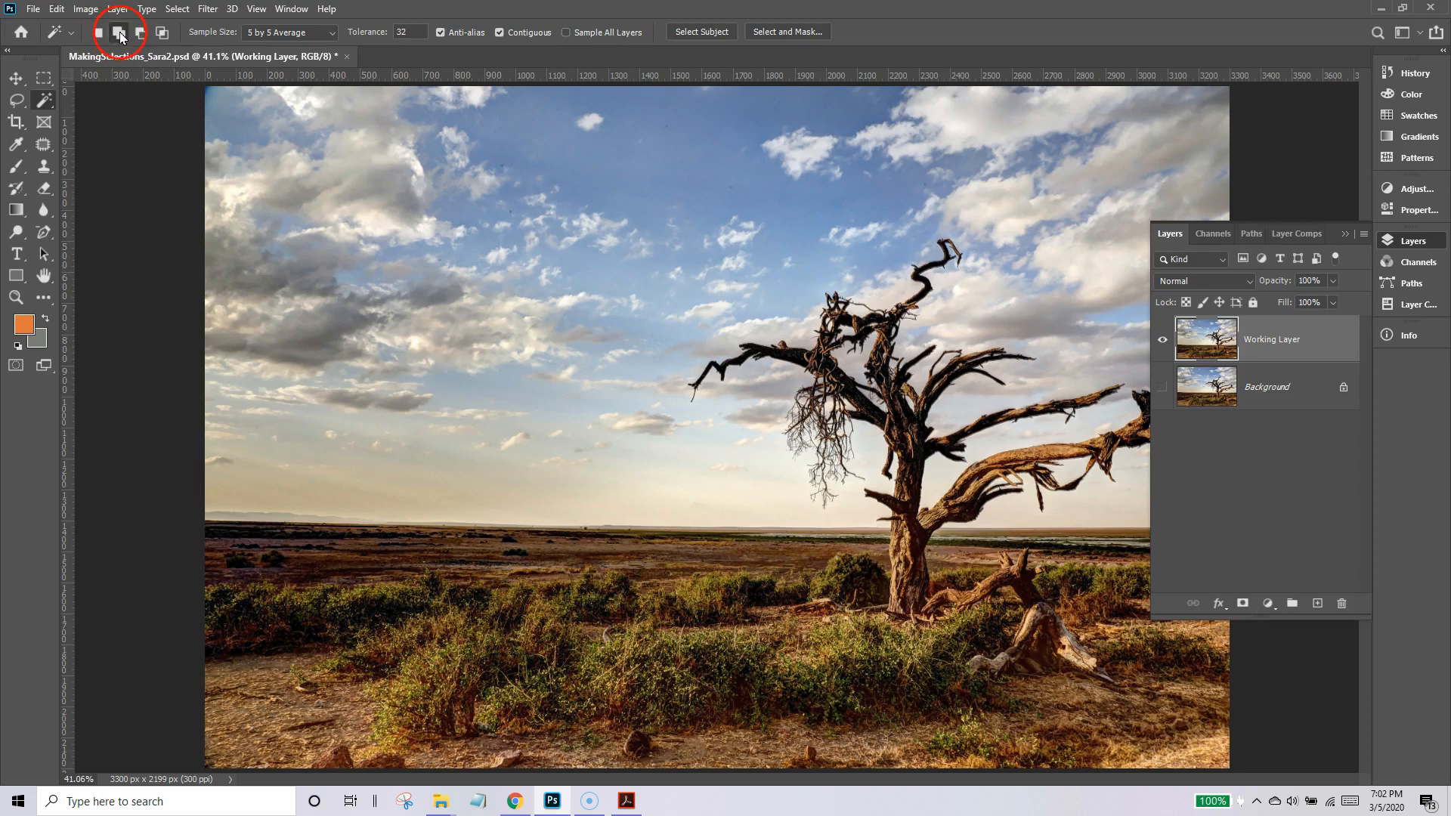
click(313, 108)
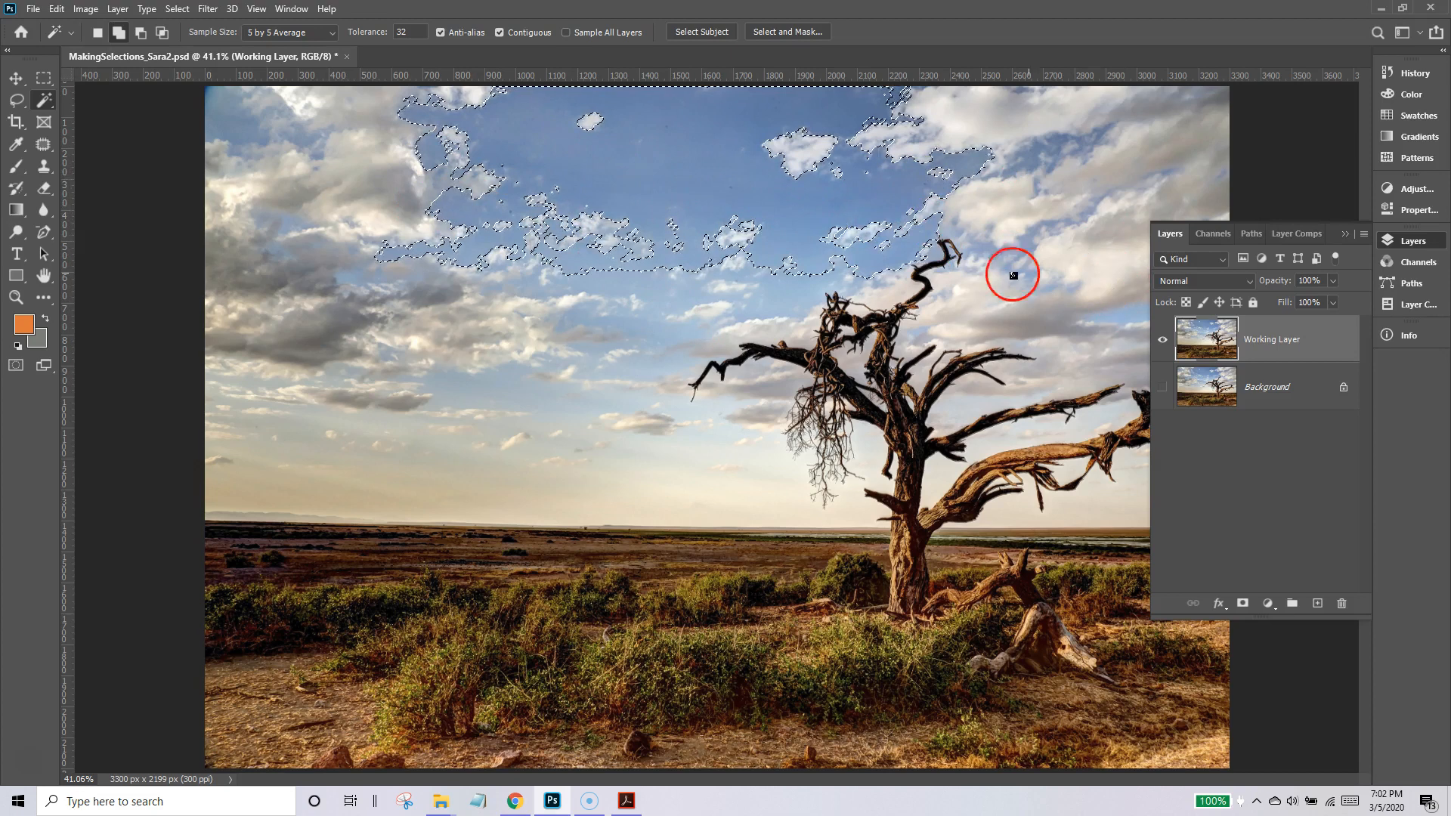
Add the lower sky left of the tree and the clouds right of it to the Magic Wand selection, and grow the selection.
click(390, 452)
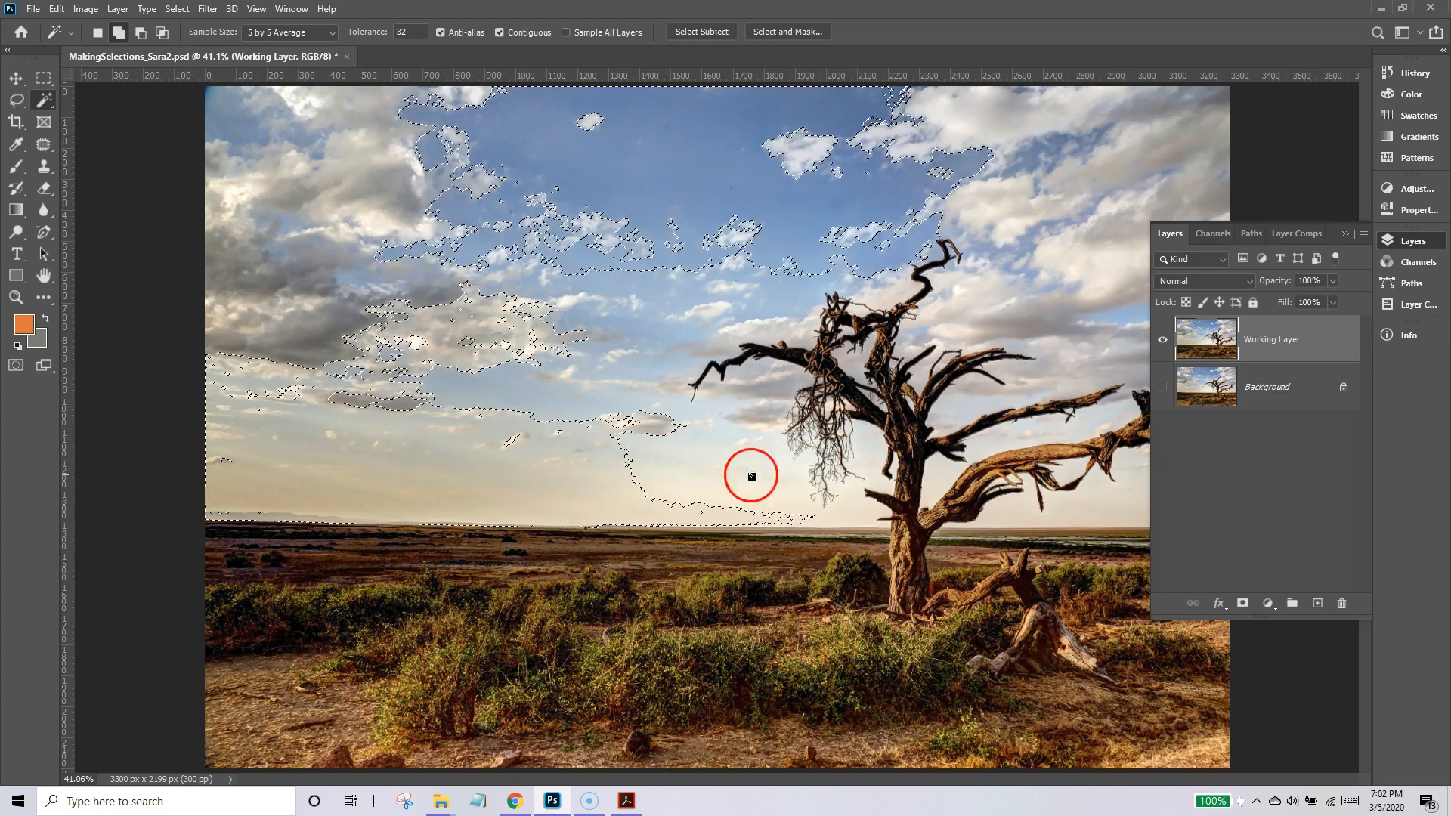
click(1344, 234)
click(1187, 309)
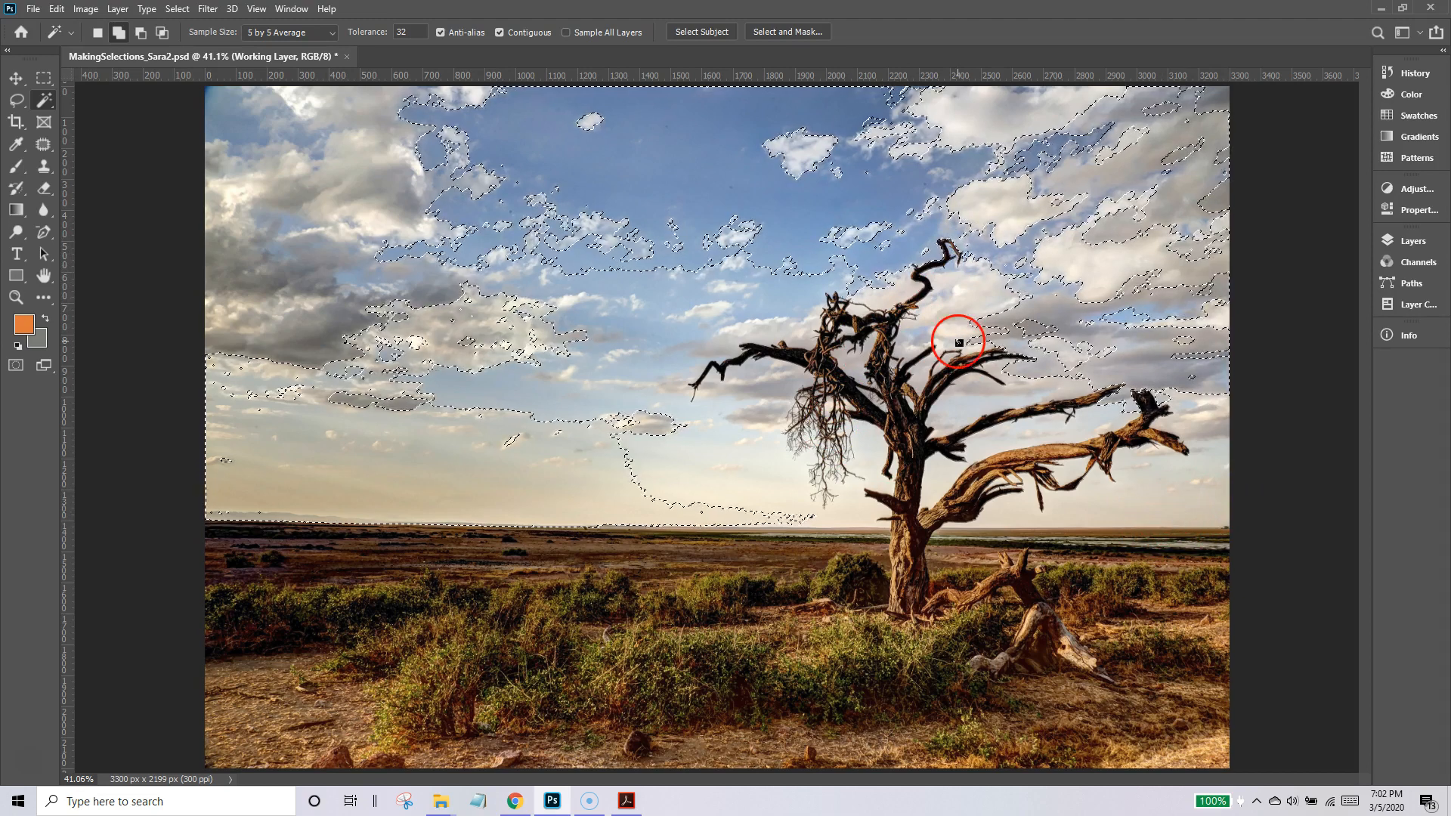
click(178, 12)
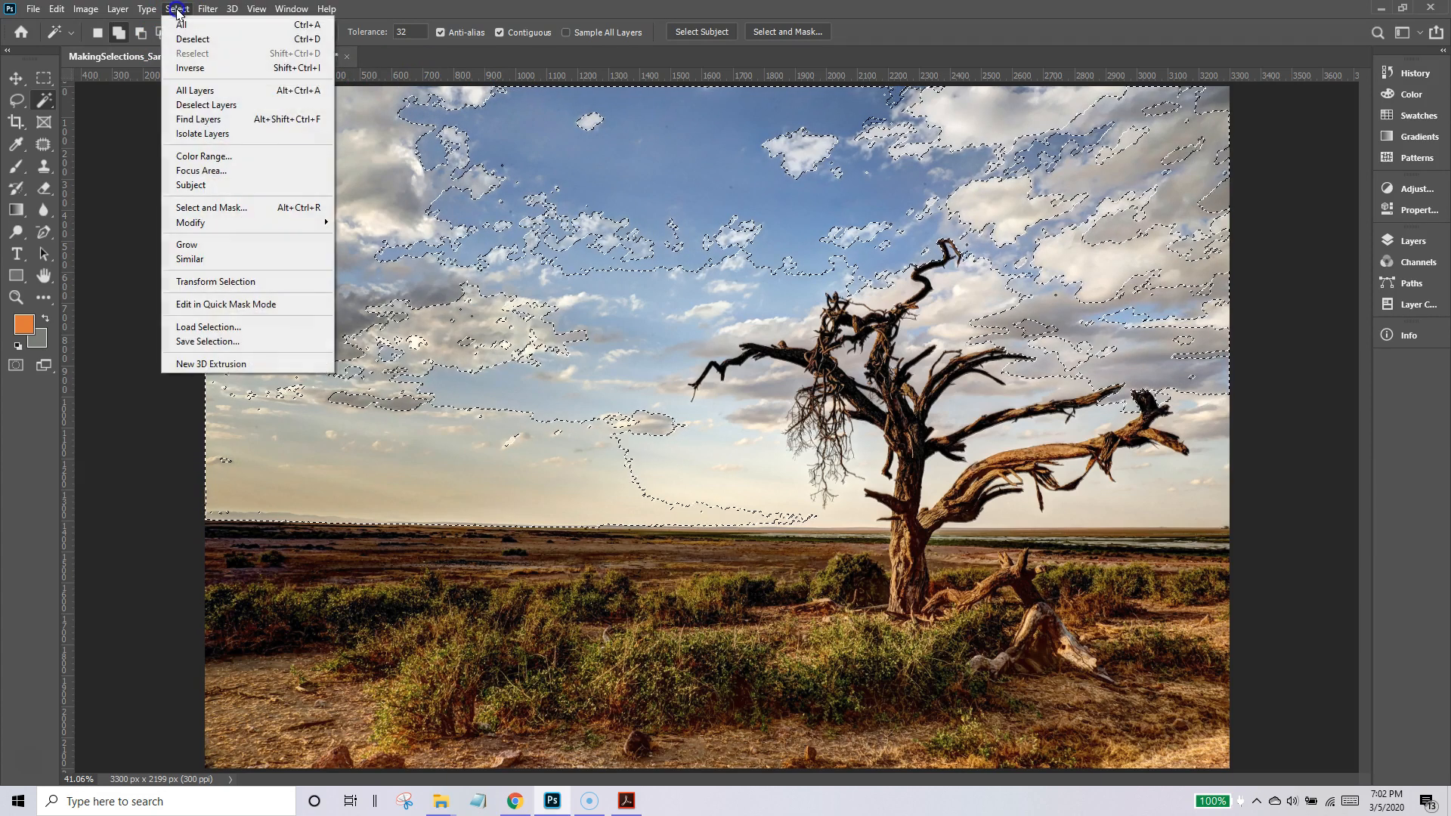
click(187, 243)
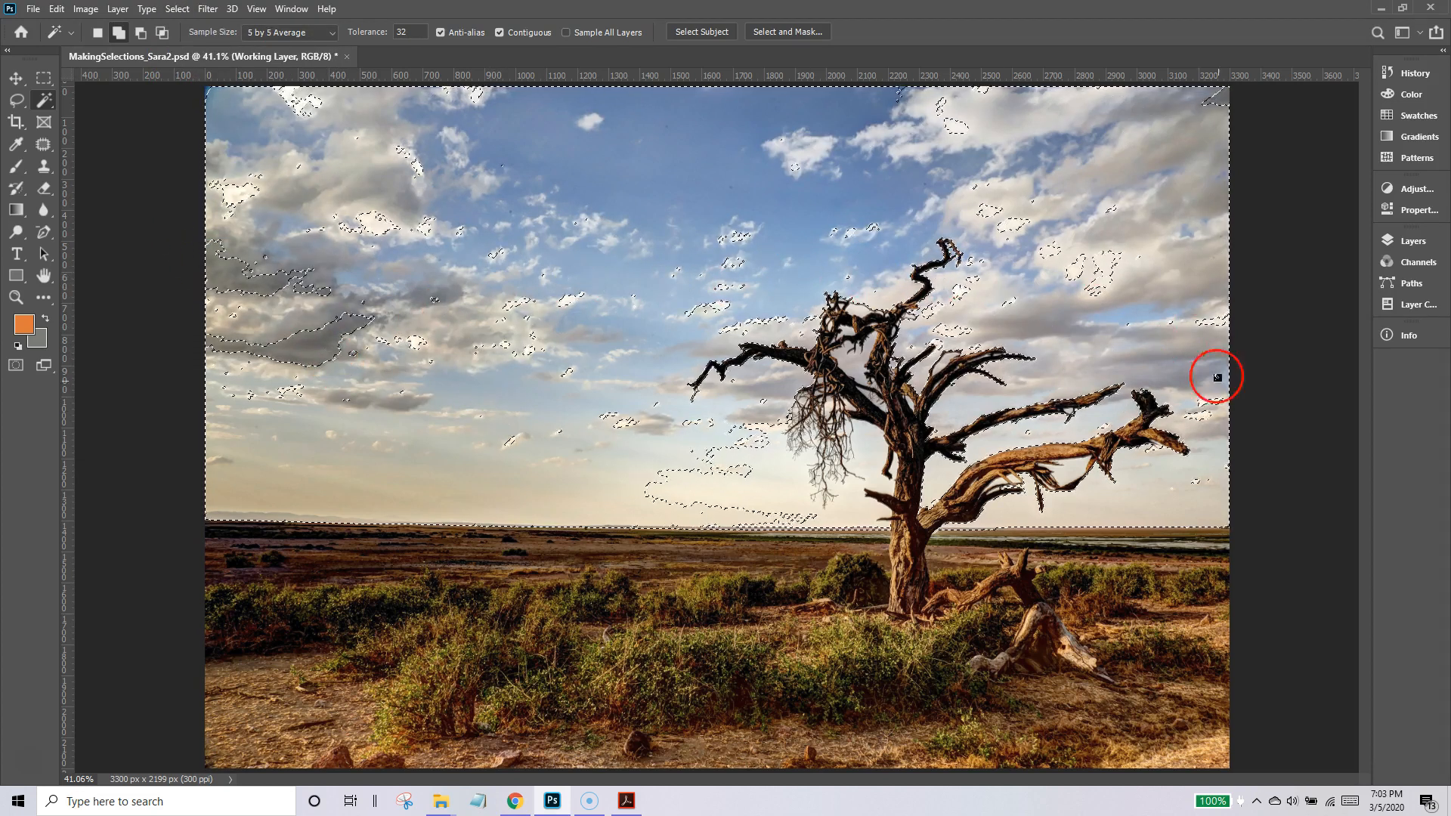
Try extending the sky selection to similar colours, and step back in the history to the Grow state.
click(177, 8)
click(189, 258)
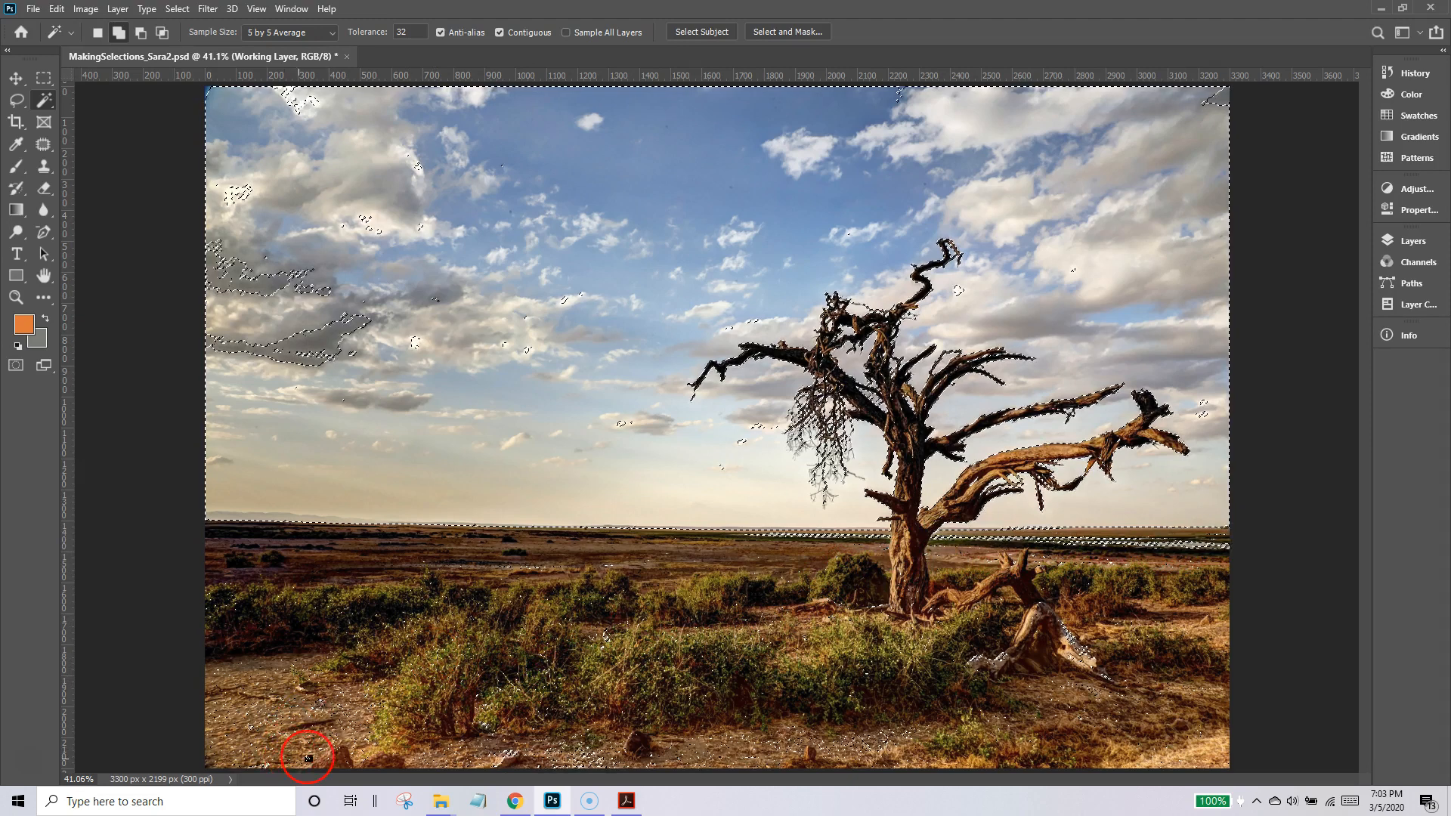
click(1413, 73)
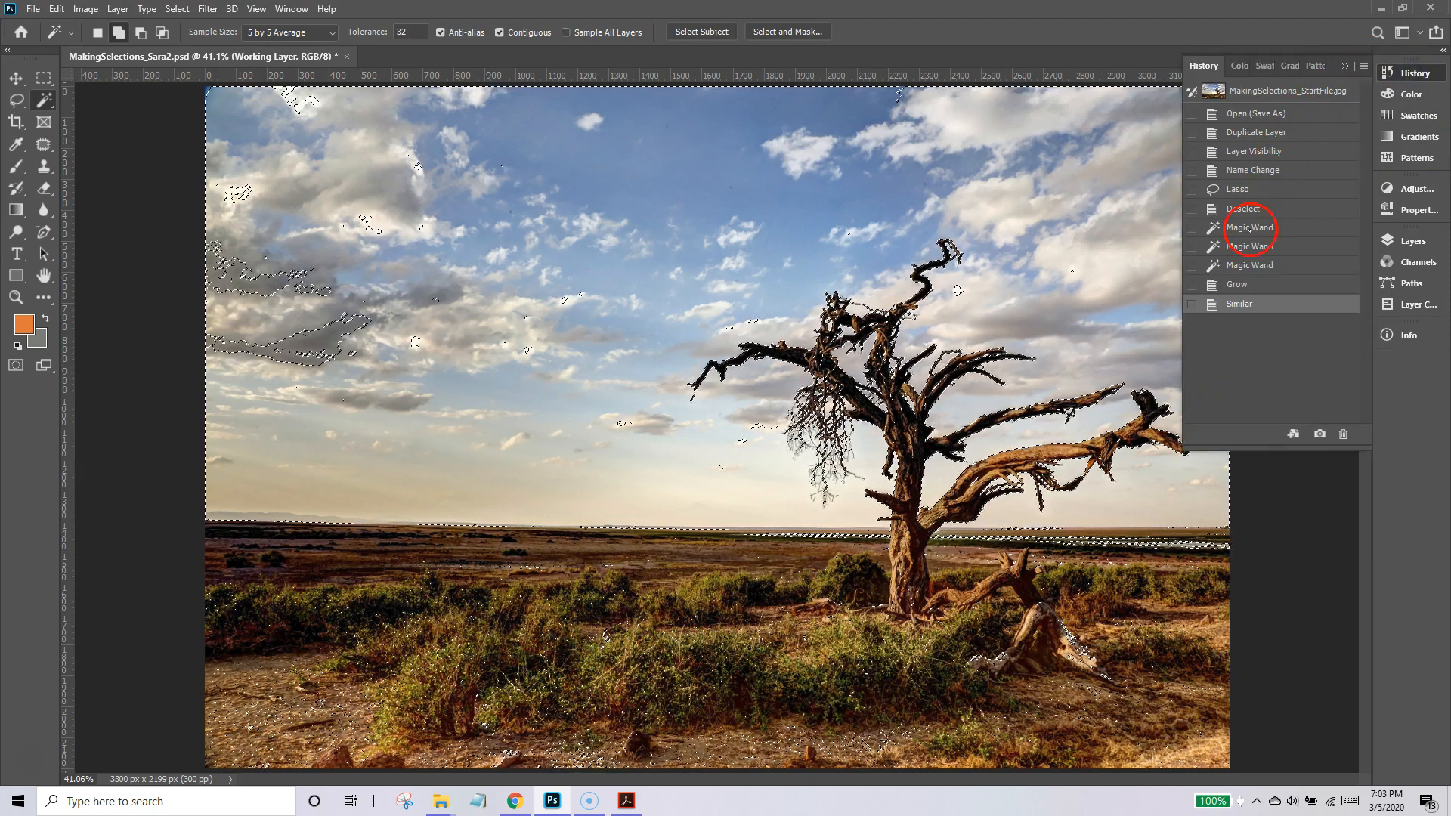
click(1238, 288)
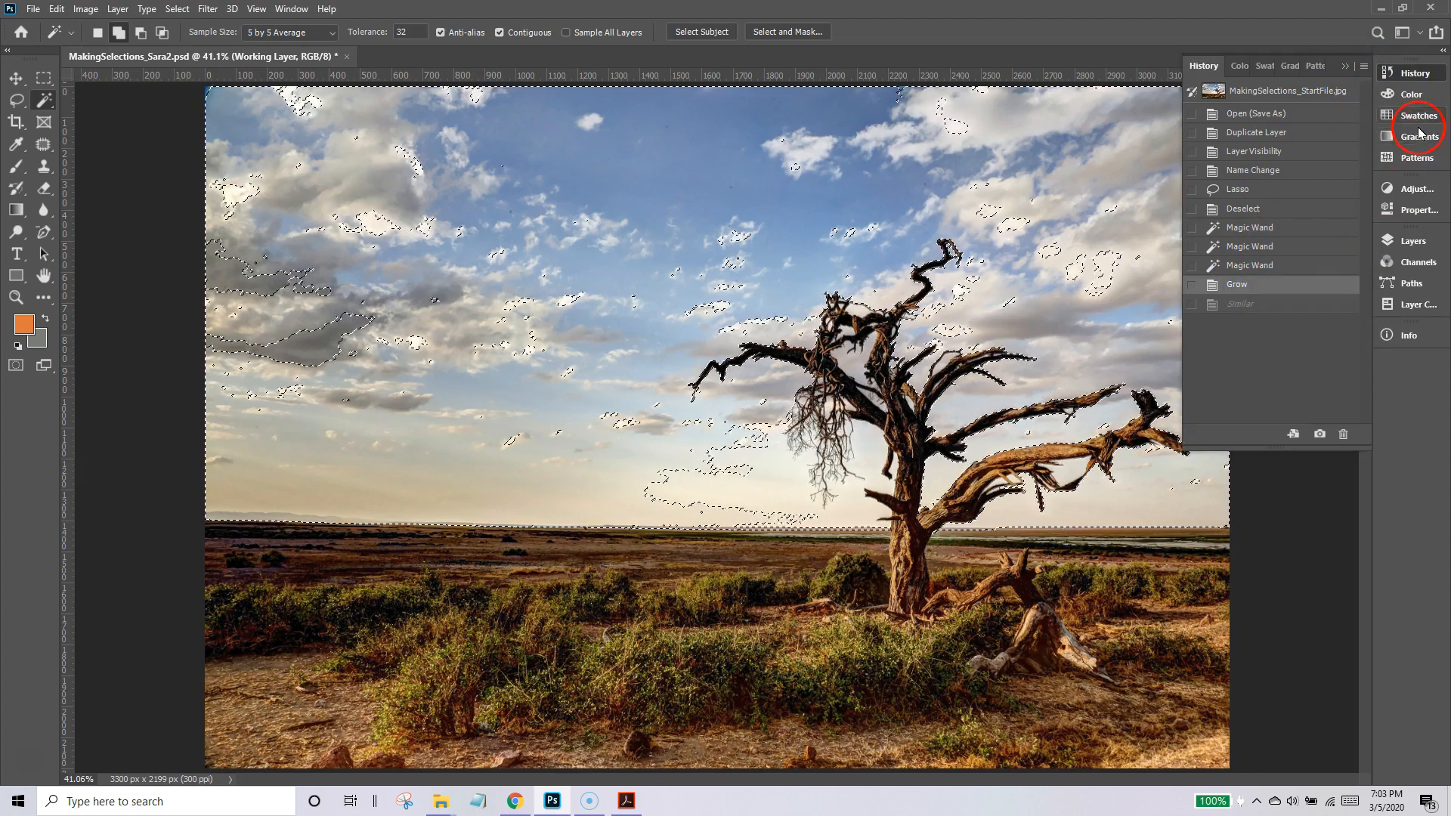
click(1346, 66)
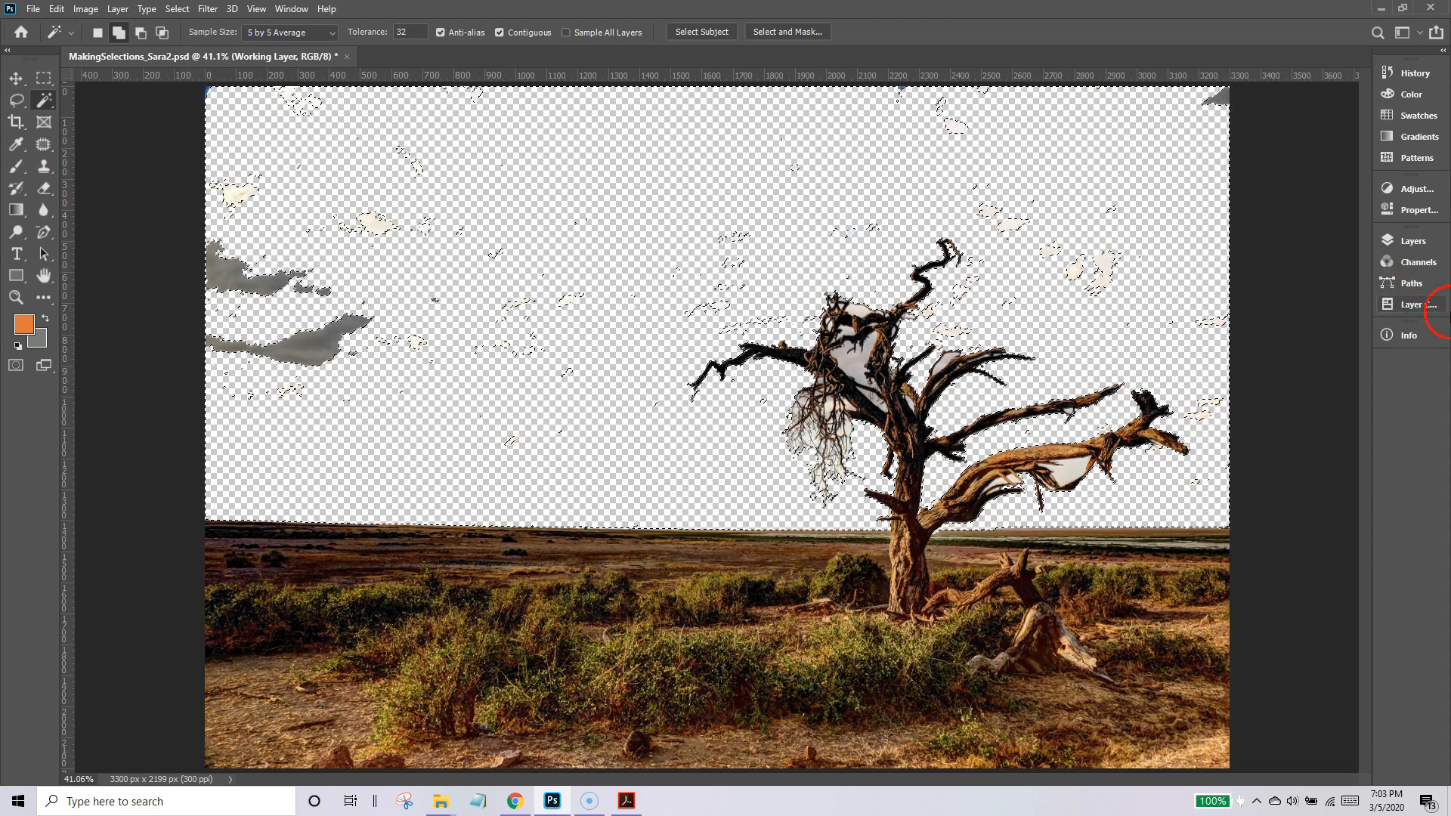
Delete the selected sky from the Working Layer and deselect.
click(1408, 240)
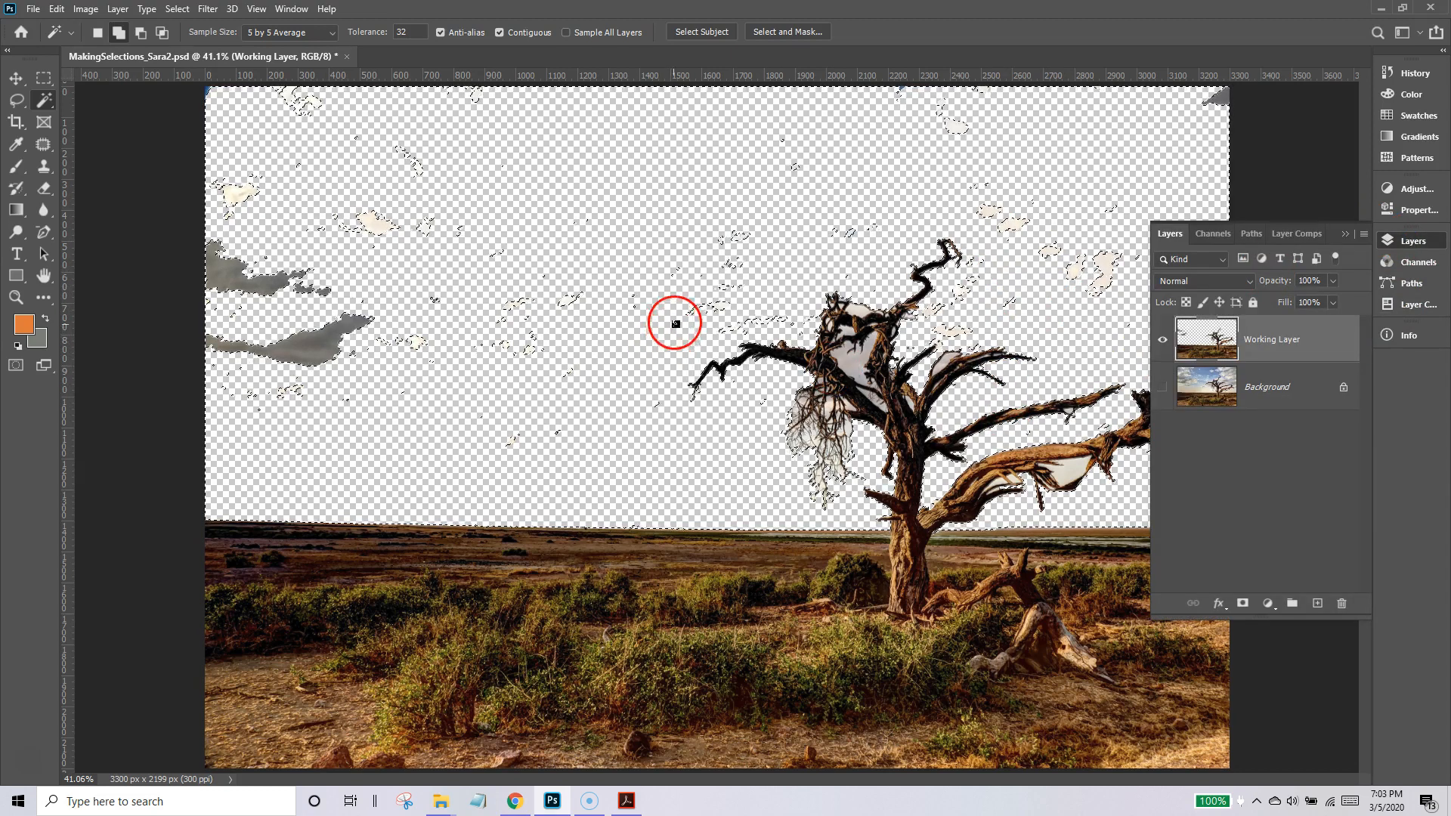
key(ctrl+d)
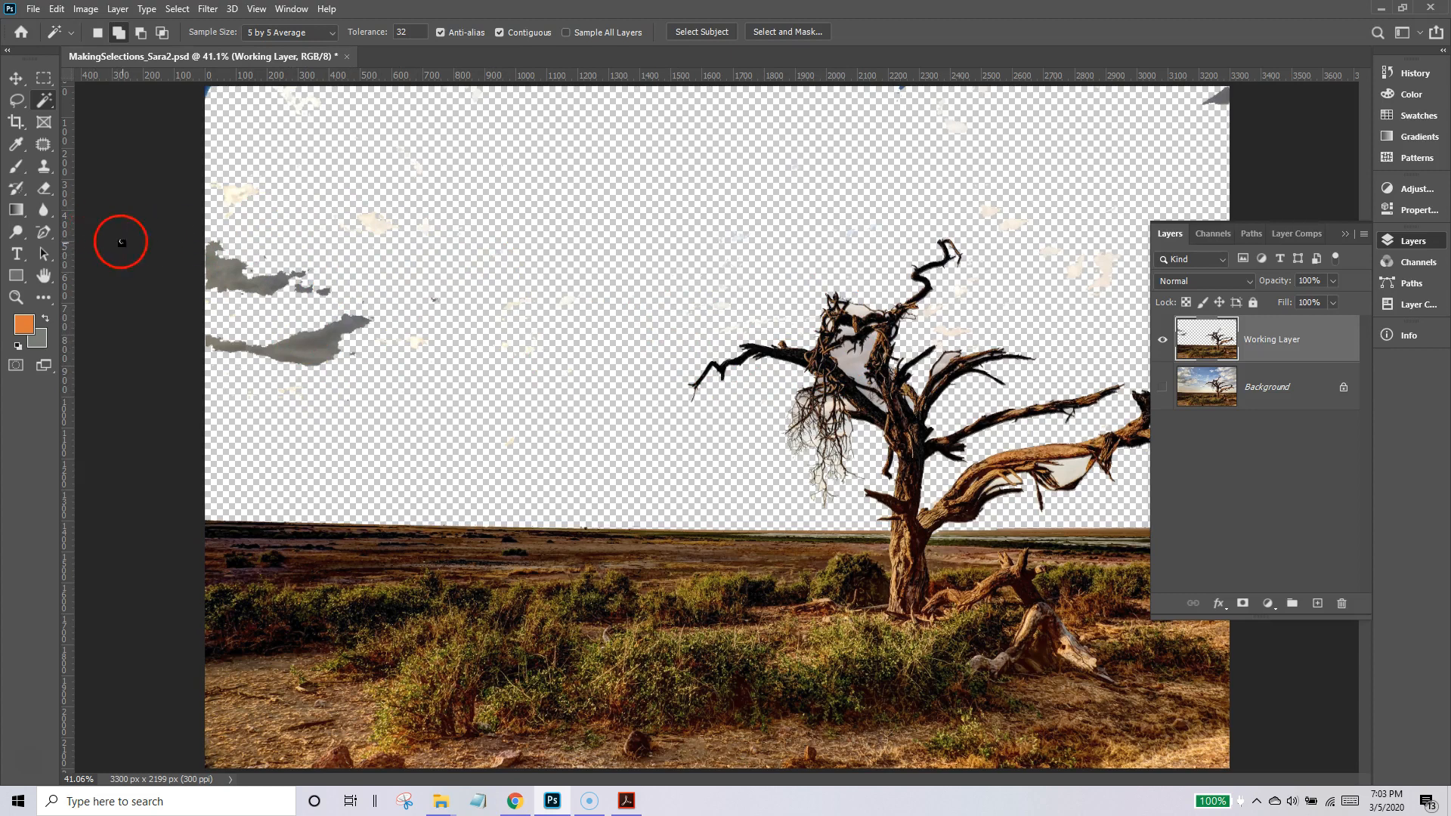
Erase the leftover grey clouds at the image's left edge and the remnants in its upper right with the Eraser.
click(47, 189)
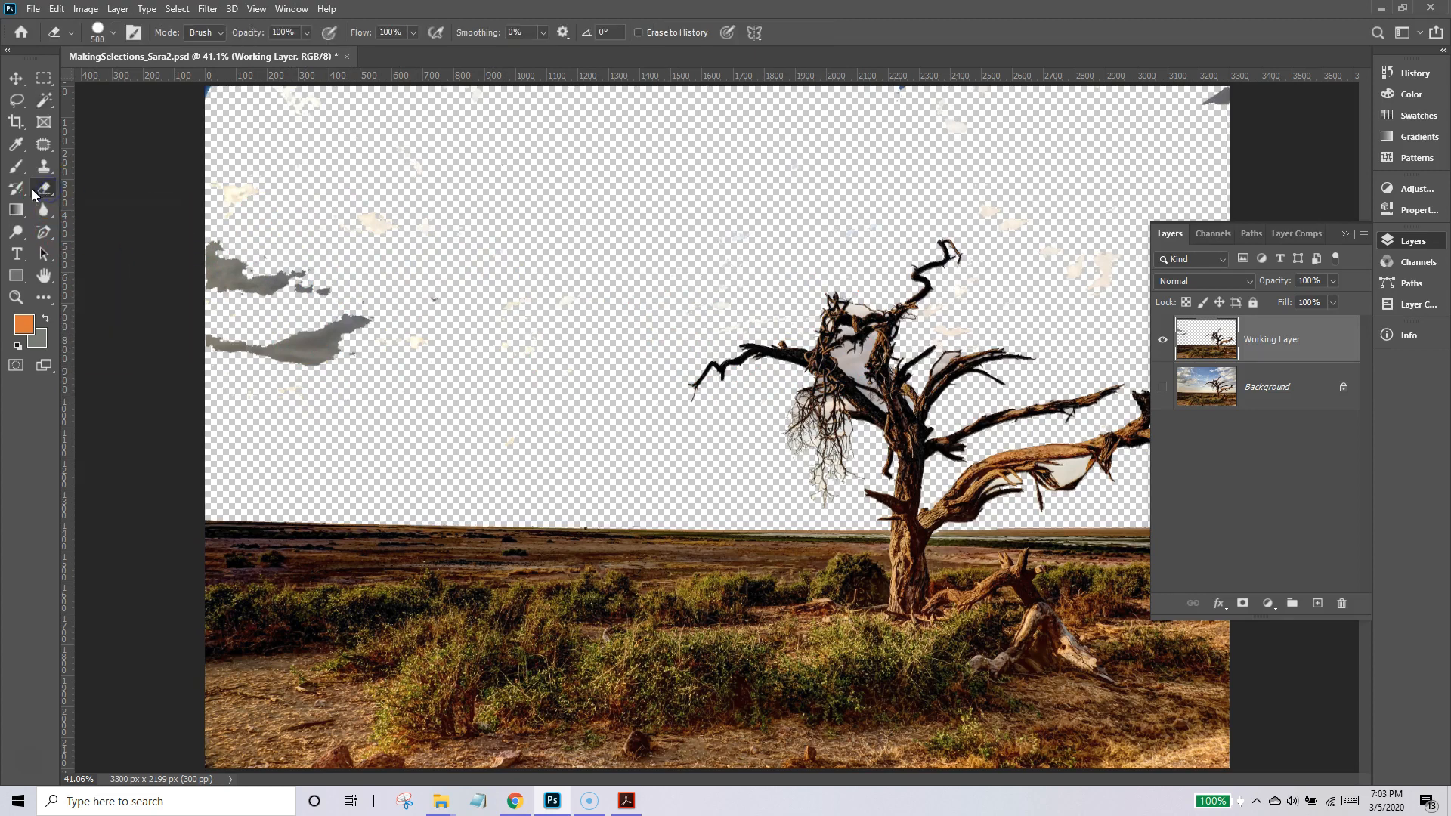
mouse_move(309, 285)
mouse_down()
mouse_move(253, 159)
mouse_move(286, 292)
mouse_move(288, 369)
mouse_up()
mouse_move(308, 297)
mouse_down()
mouse_move(188, 123)
mouse_move(1174, 108)
mouse_up()
mouse_move(1073, 163)
mouse_down()
mouse_move(1023, 184)
mouse_move(1005, 227)
mouse_move(1119, 296)
mouse_up()
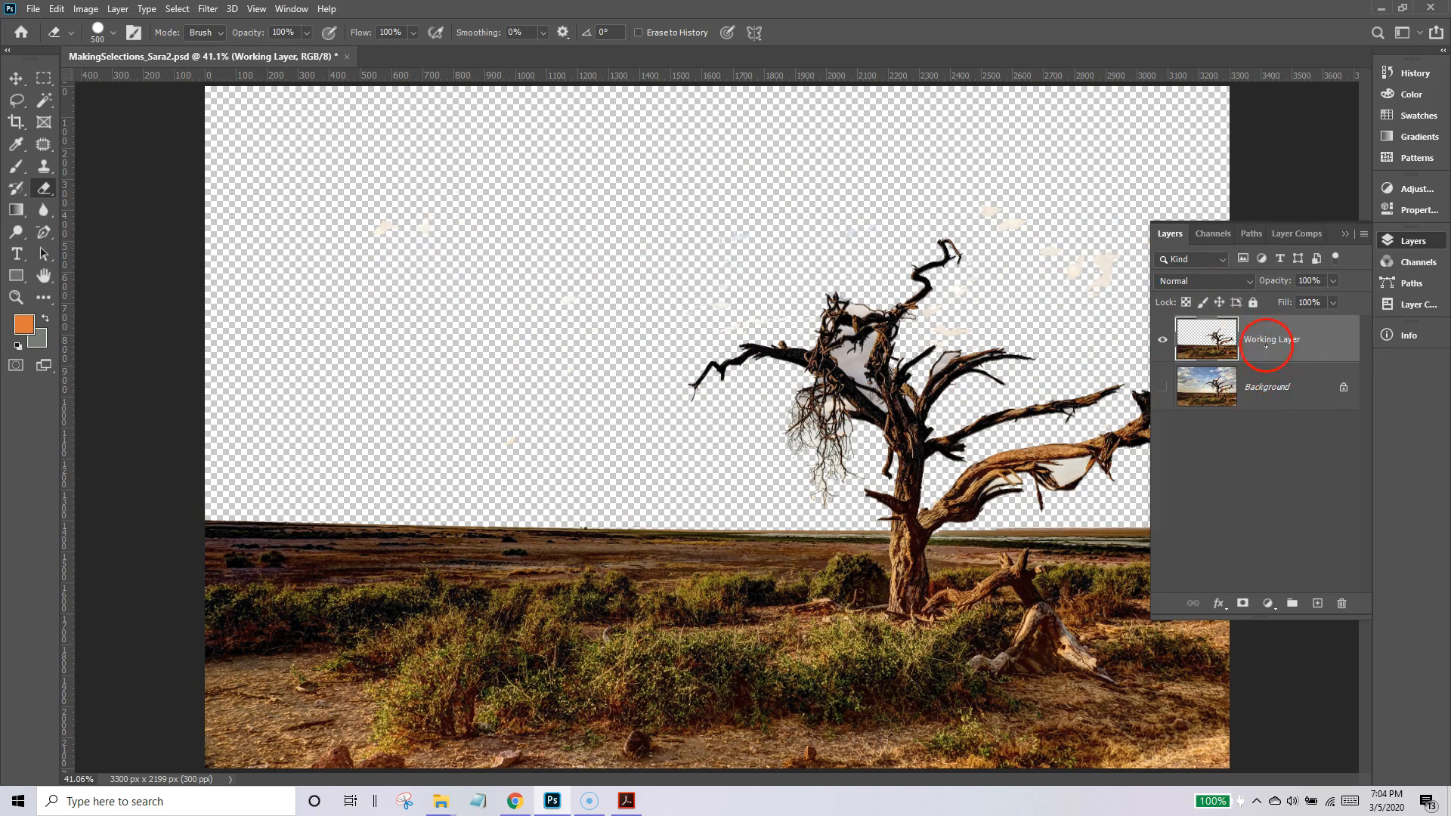
Add a new layer between the Working Layer and the Background, and name it Color Fill.
click(1318, 603)
drag(1259, 345, 1278, 408)
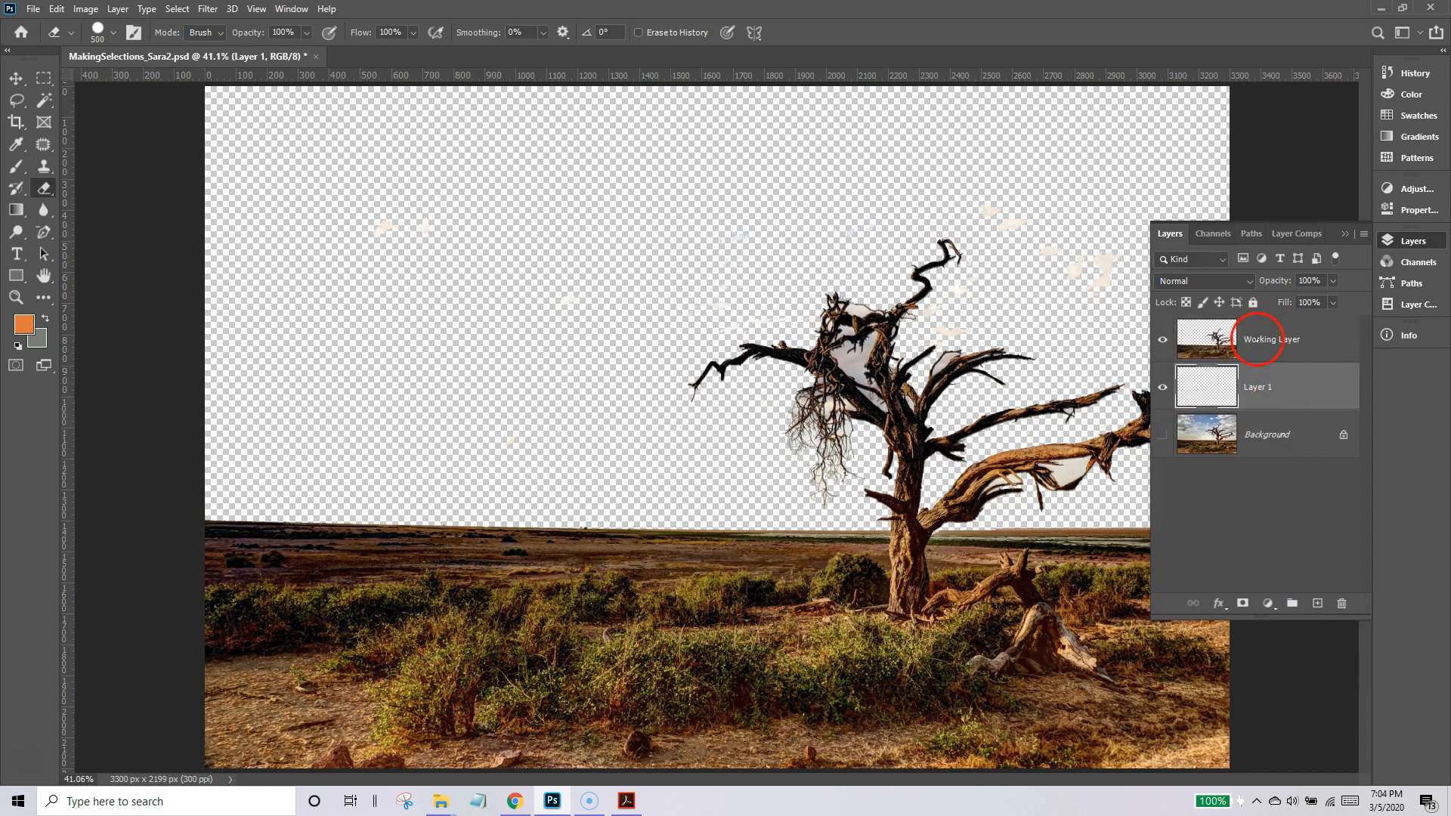
click(1257, 389)
key(Return)
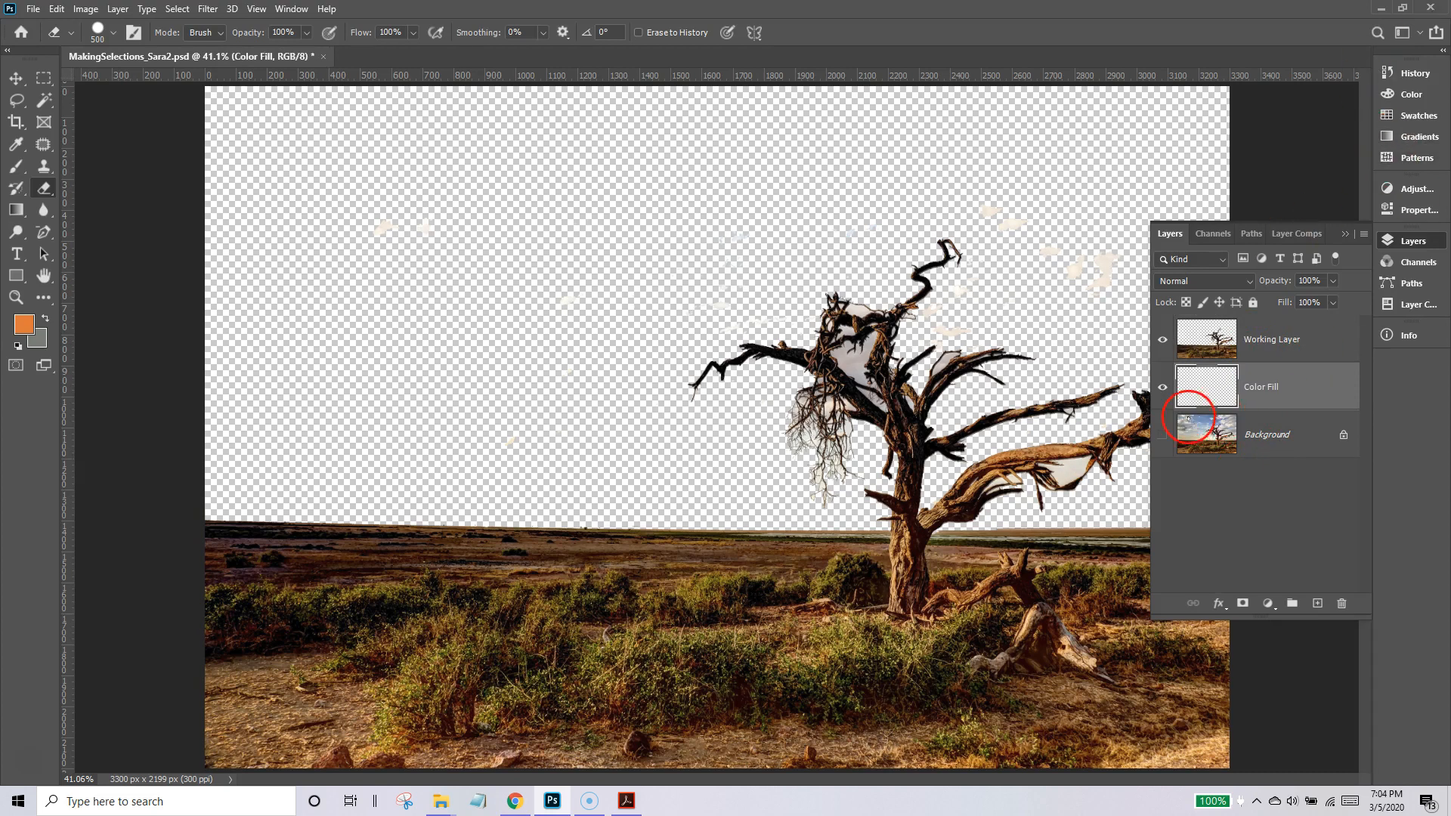
Fill the Color Fill layer with a solid orange-red, #f03c0b, in Normal mode at 100% opacity.
click(57, 9)
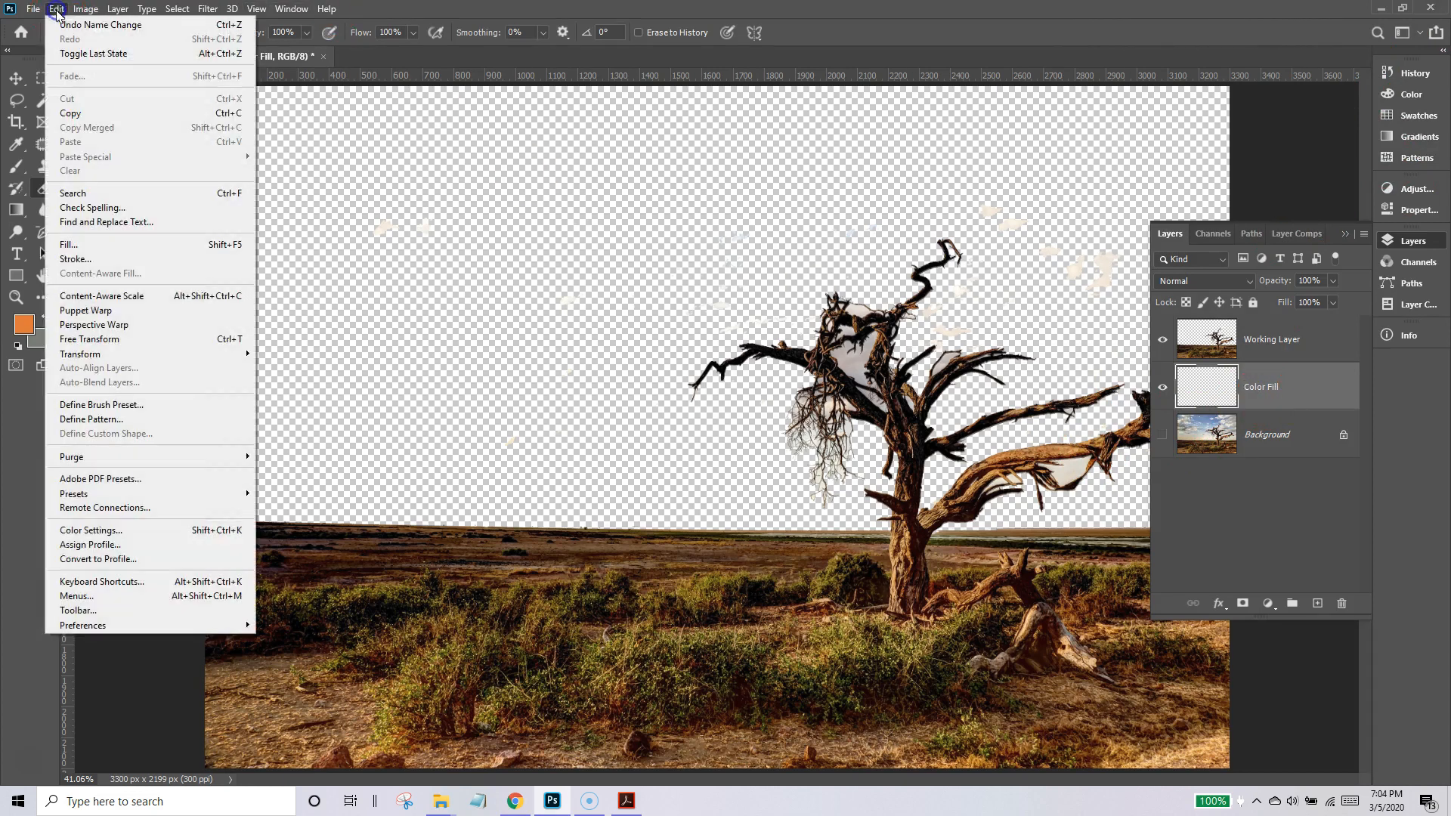
click(69, 245)
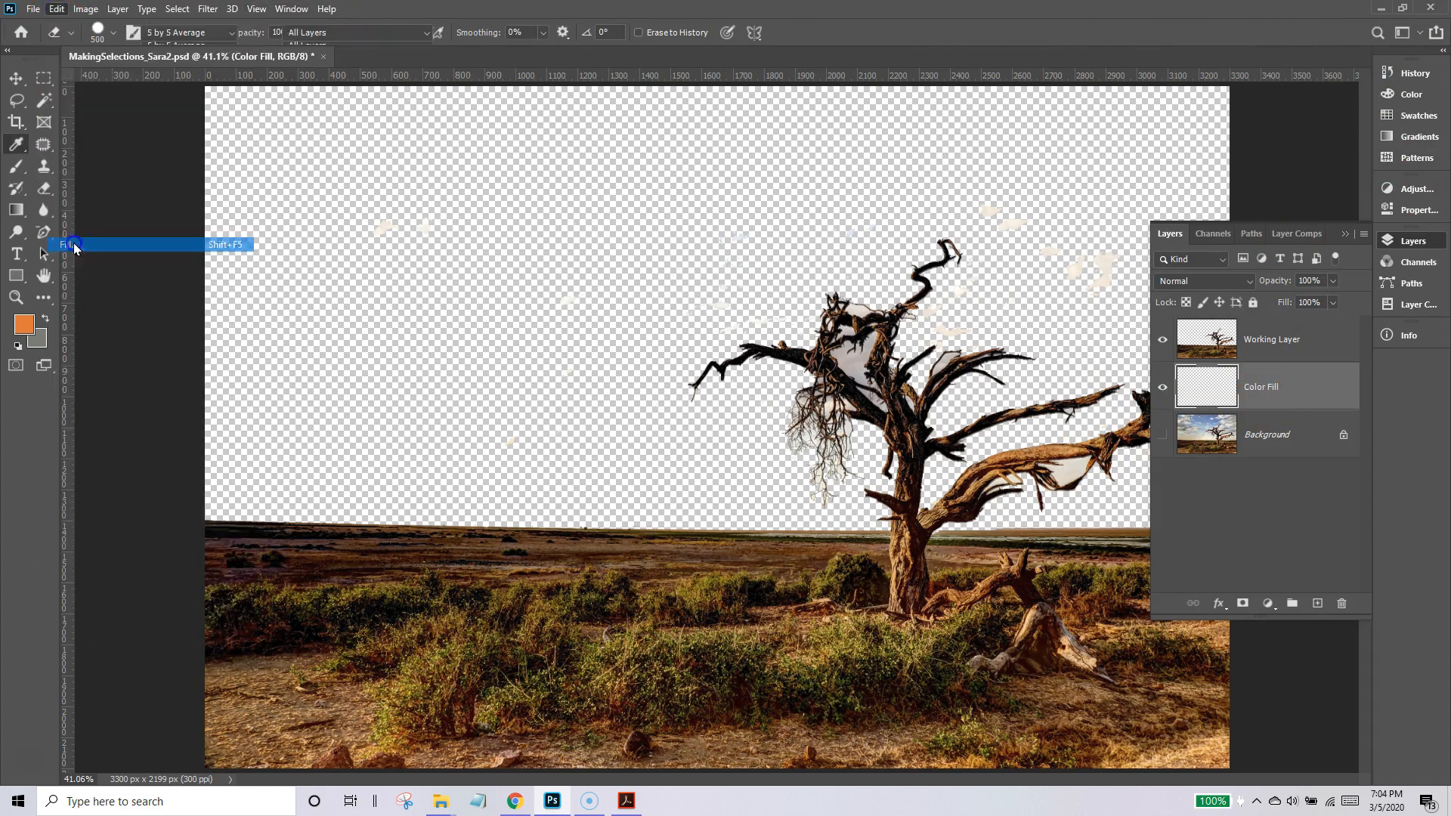
click(333, 421)
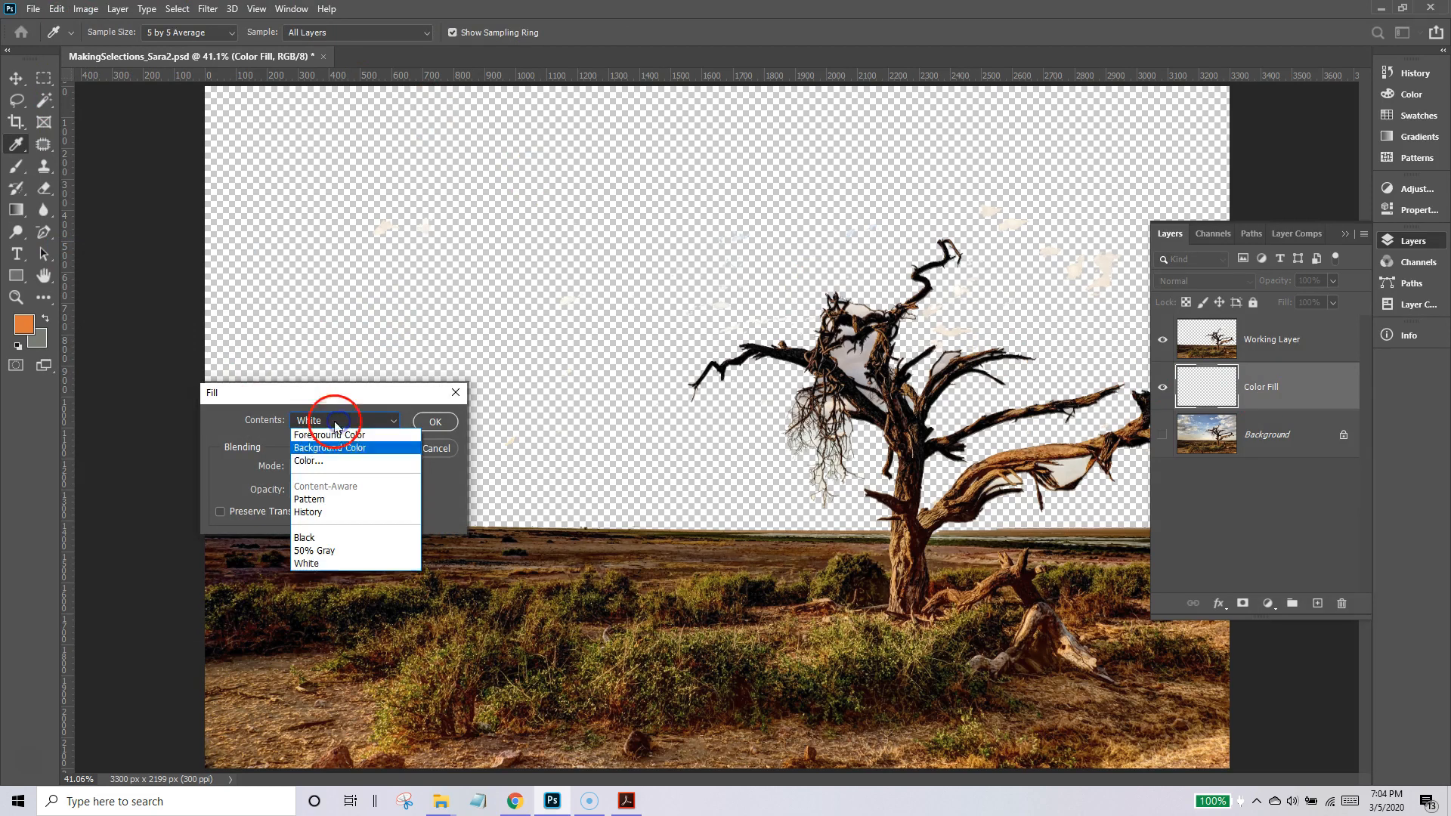
click(309, 458)
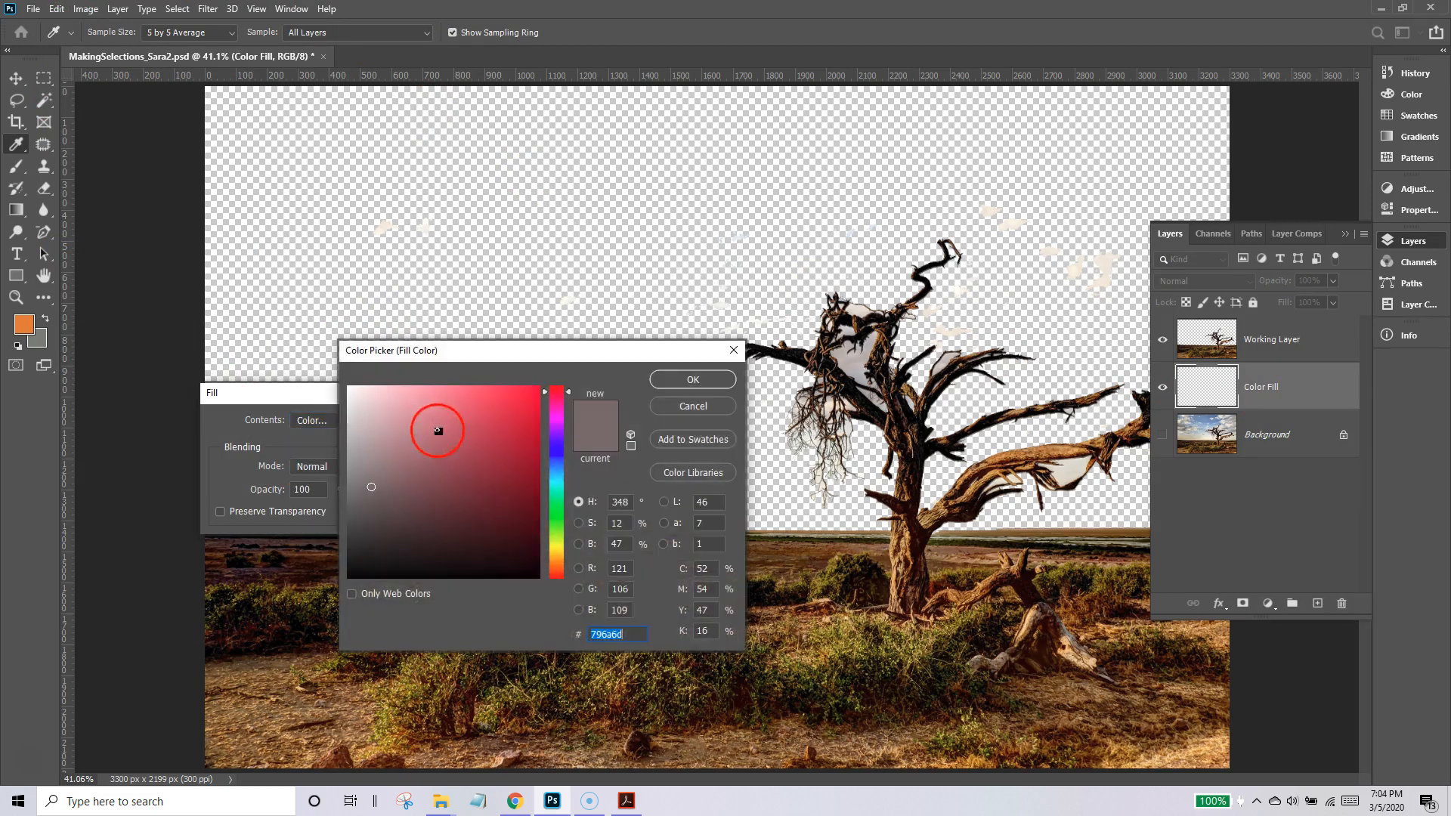
click(562, 568)
mouse_move(554, 557)
mouse_down()
mouse_move(555, 511)
mouse_move(563, 577)
mouse_up()
drag(517, 394, 531, 396)
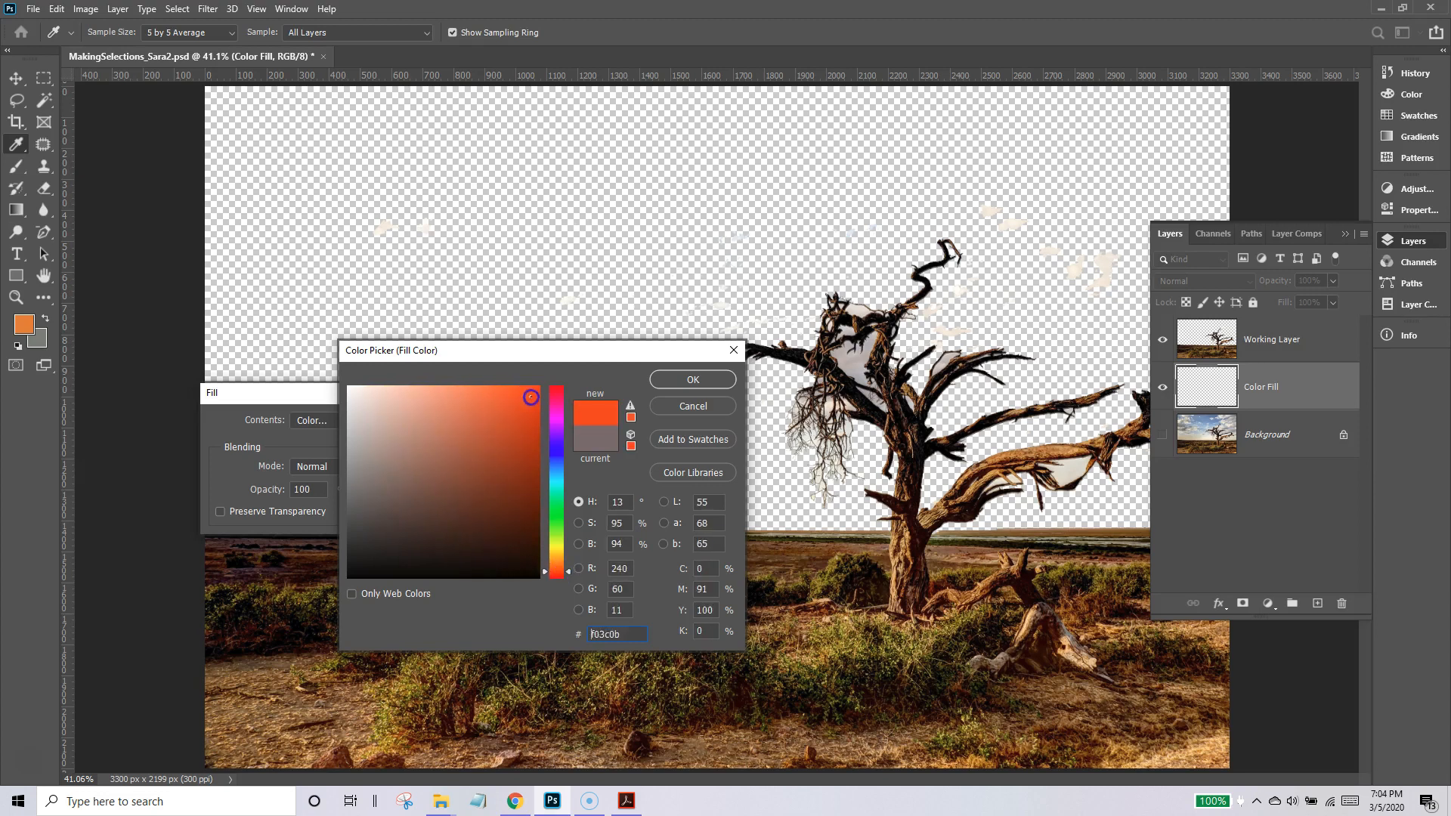
click(657, 380)
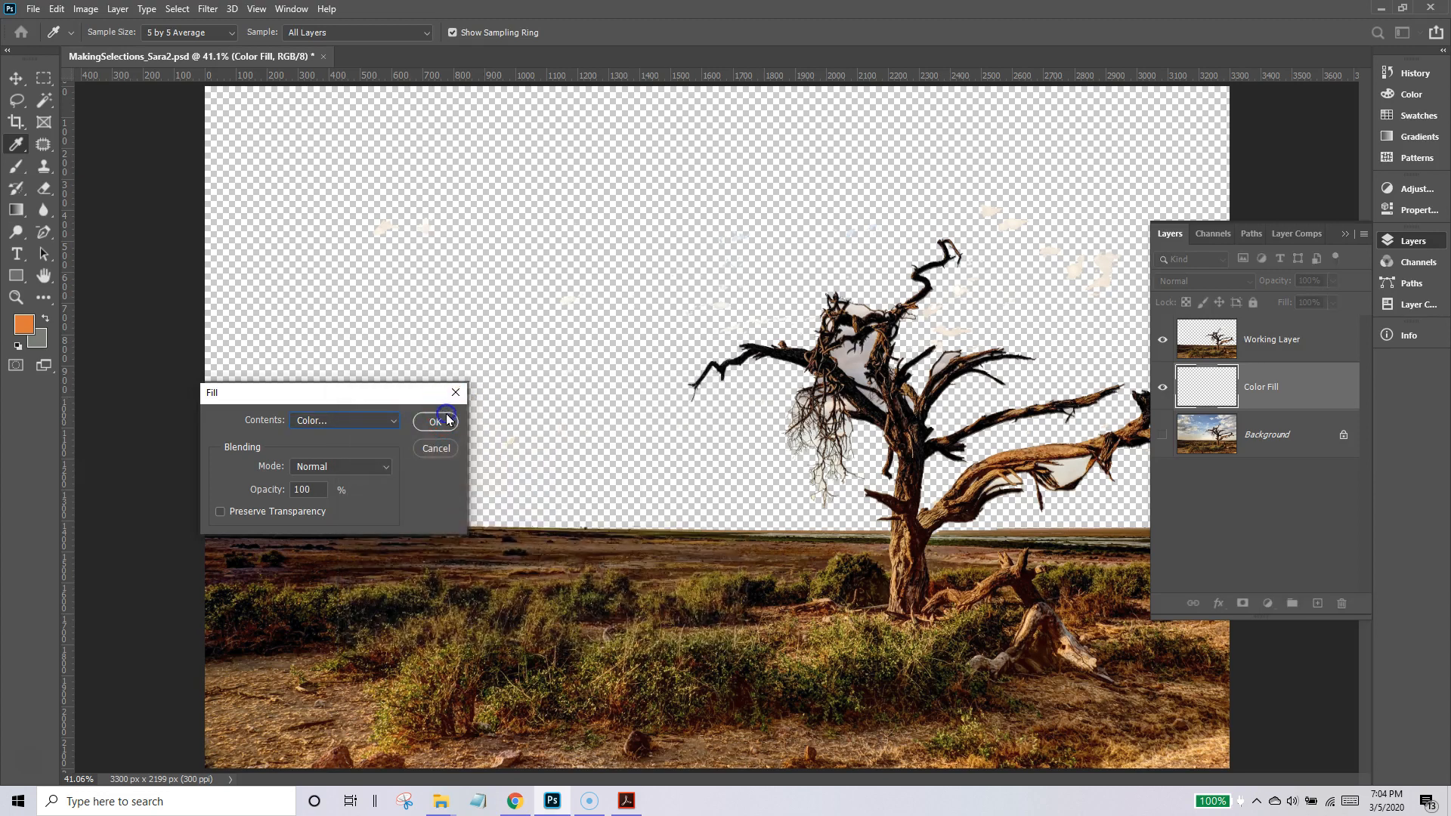
click(447, 413)
Try erasing the leftover cloud spots in the left sky with the Color Fill layer active, and undo the stroke.
key(e)
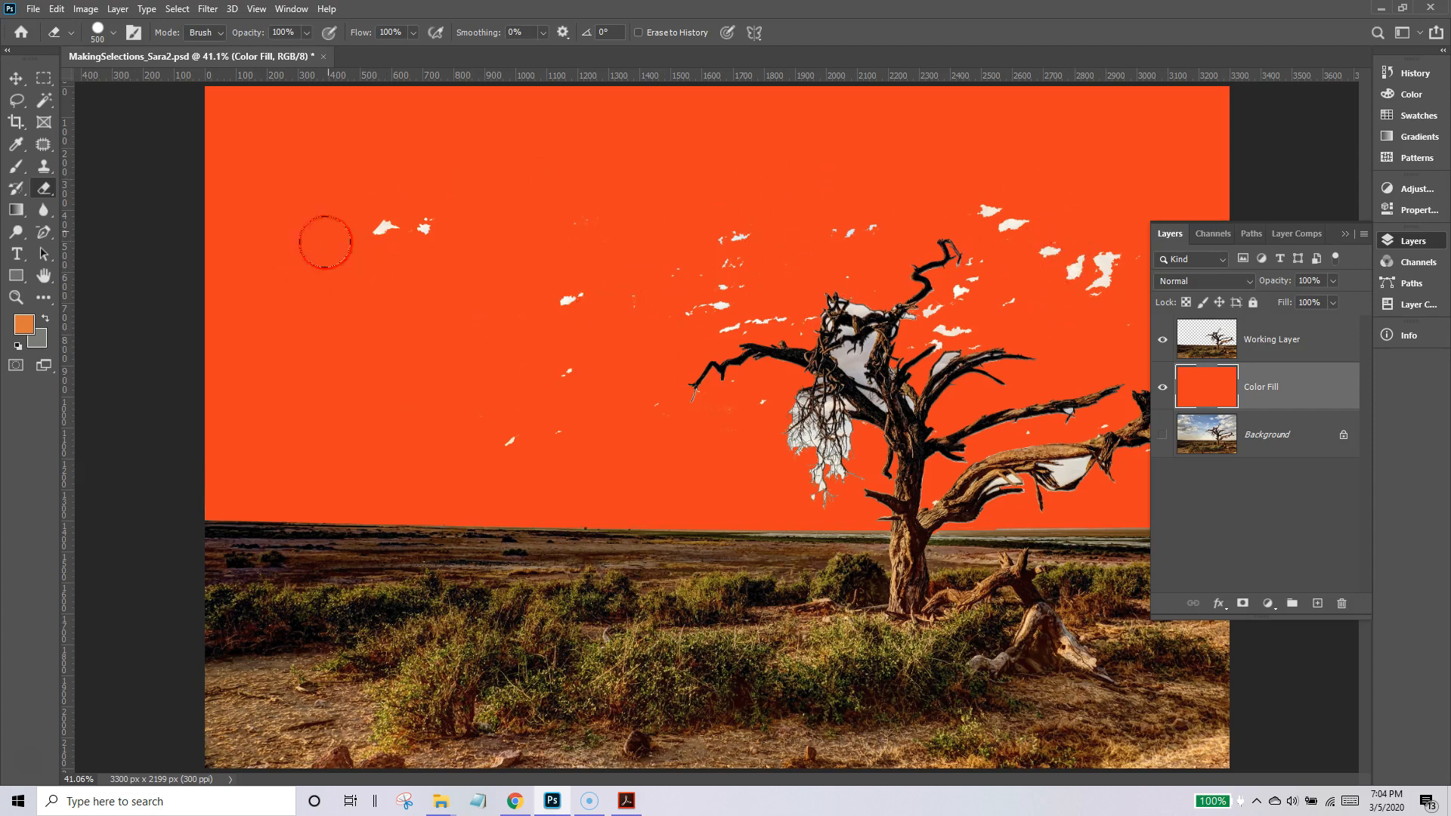
drag(375, 241, 441, 272)
key(ctrl+z)
Erase the leftover cloud patches left of and above the tree on the Working Layer.
click(1285, 338)
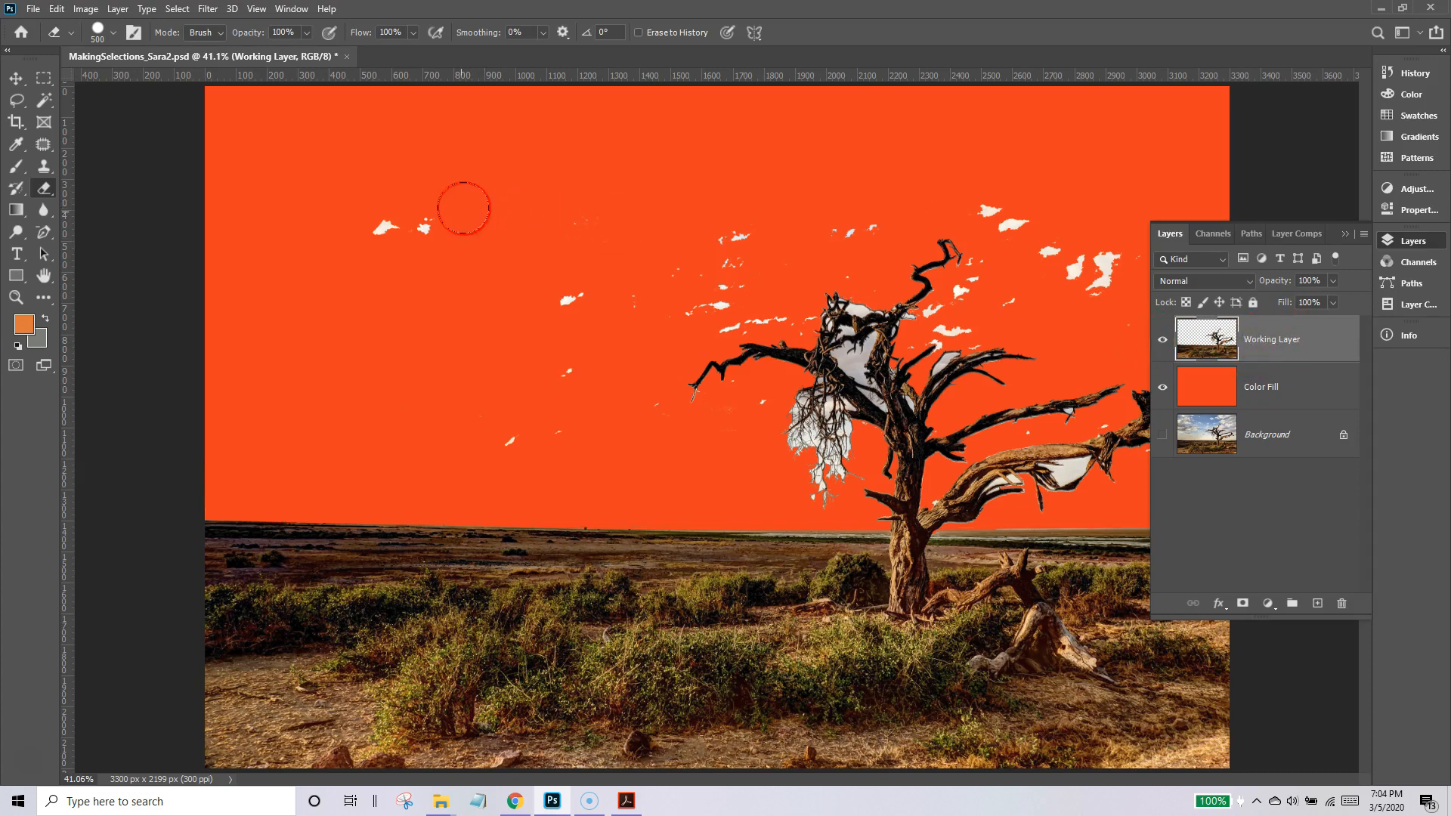
mouse_move(401, 221)
mouse_down()
mouse_move(485, 251)
mouse_move(549, 330)
mouse_move(518, 394)
mouse_up()
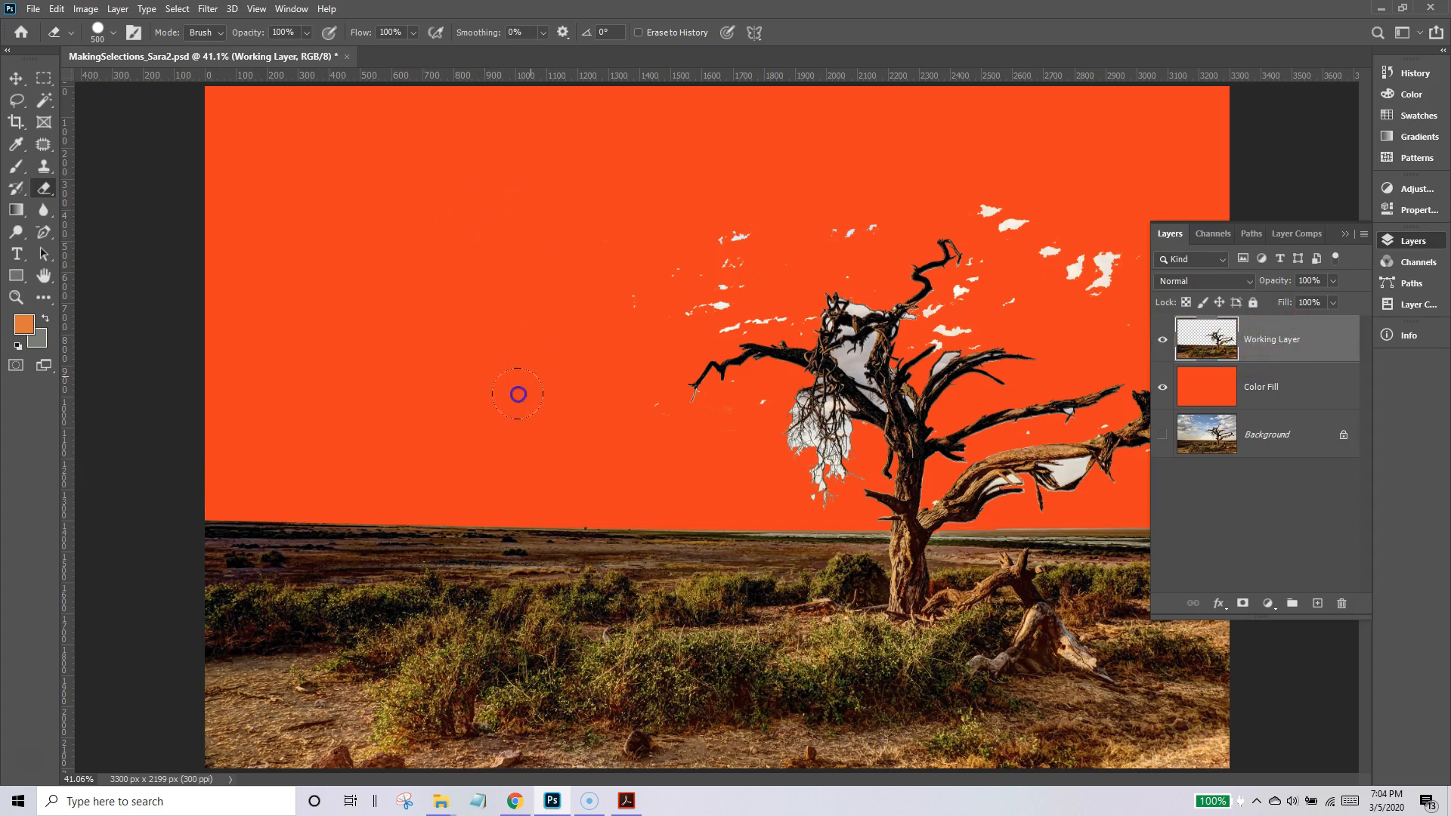
drag(596, 265, 704, 247)
mouse_move(832, 193)
mouse_down()
mouse_move(896, 171)
mouse_move(999, 171)
mouse_move(1039, 177)
mouse_move(1078, 215)
mouse_up()
drag(574, 153, 582, 203)
Reduce the Eraser size to 125 and erase the small cloud specks above the tree's left branch.
key(bracketleft)
key(bracketleft)
key(bracketleft)
key(bracketleft)
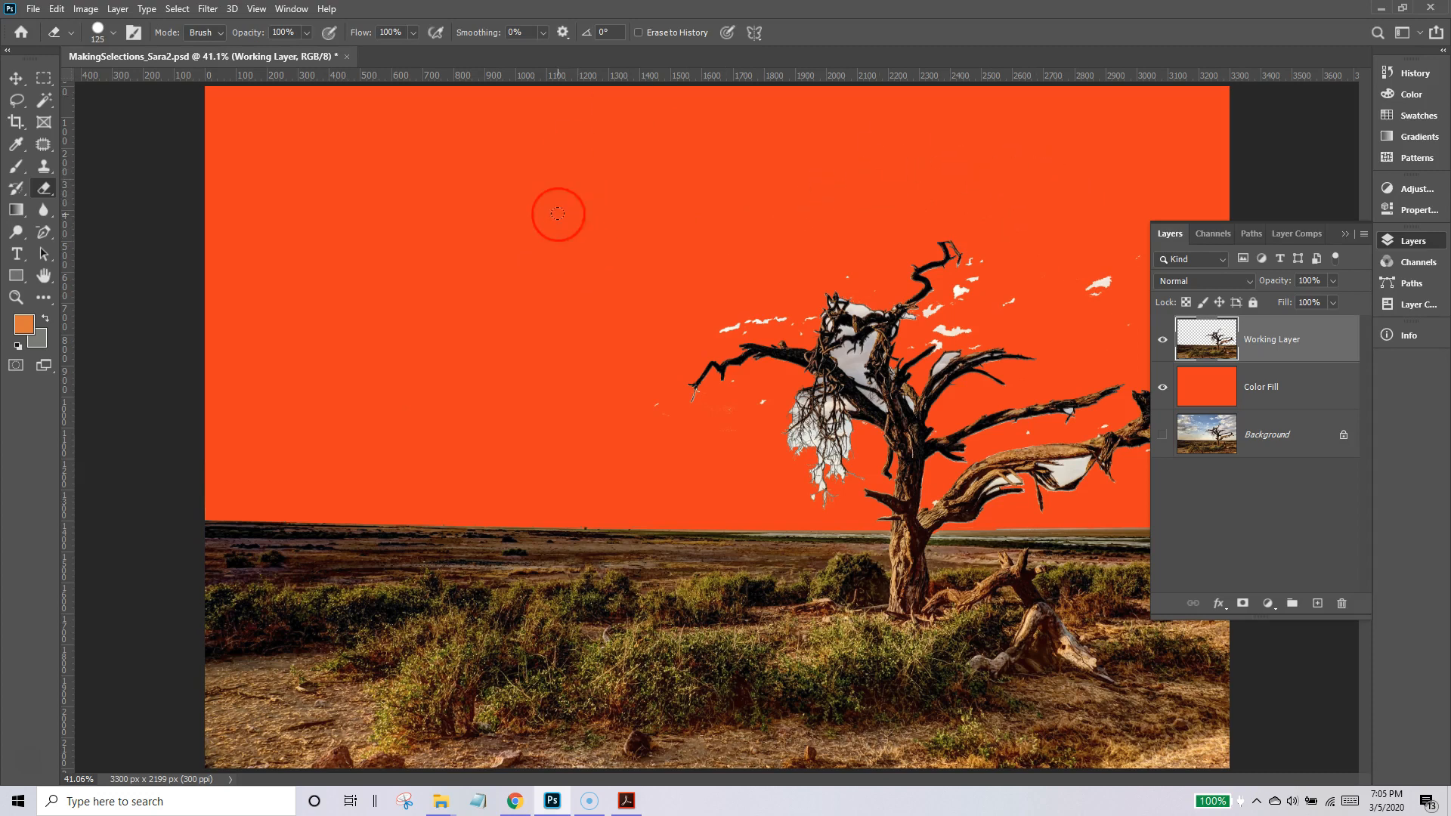
drag(714, 314, 715, 327)
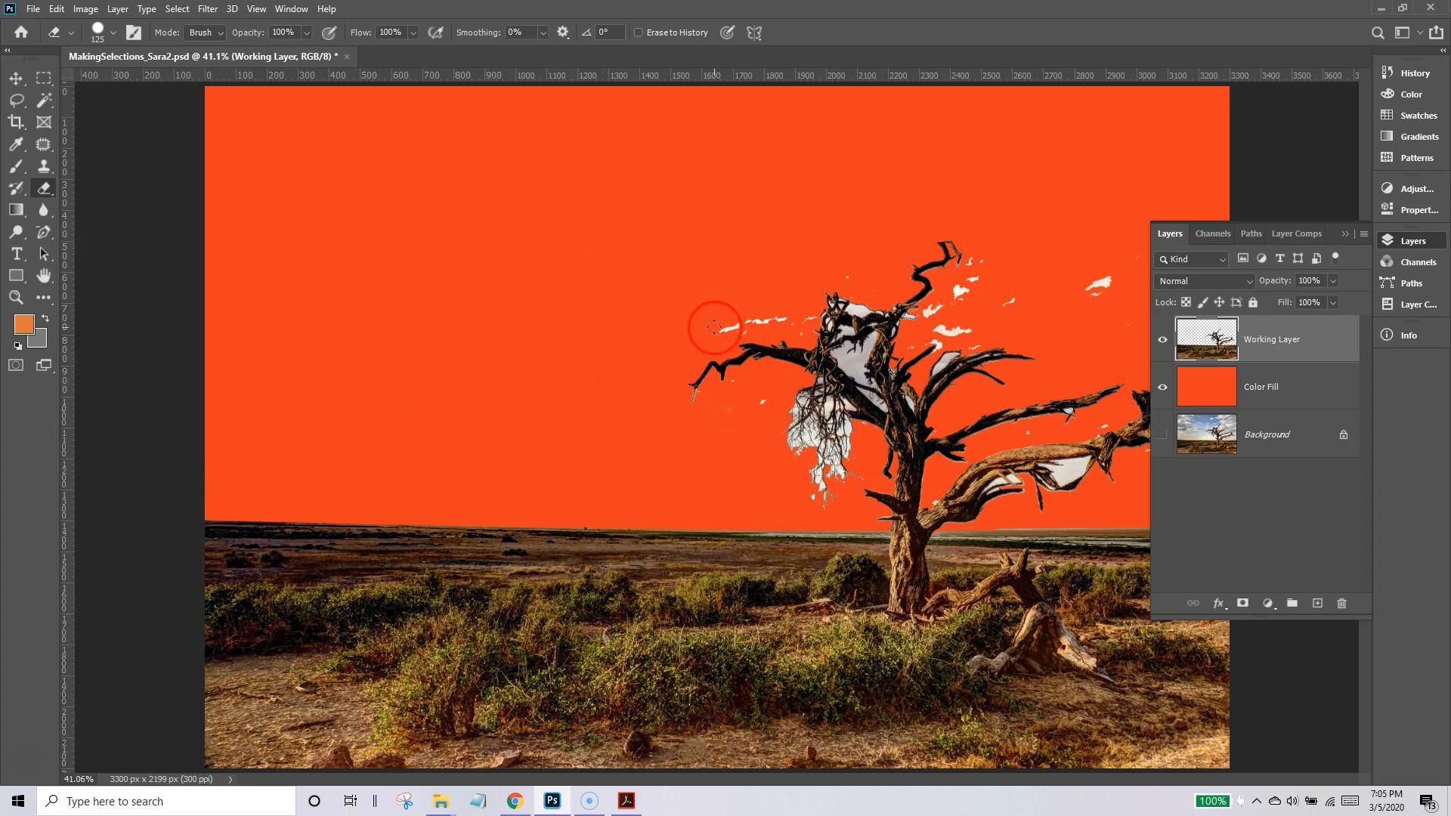
Erase the remaining cloud patches right of the tree and around its topmost branch on the Working Layer.
click(16, 297)
click(960, 376)
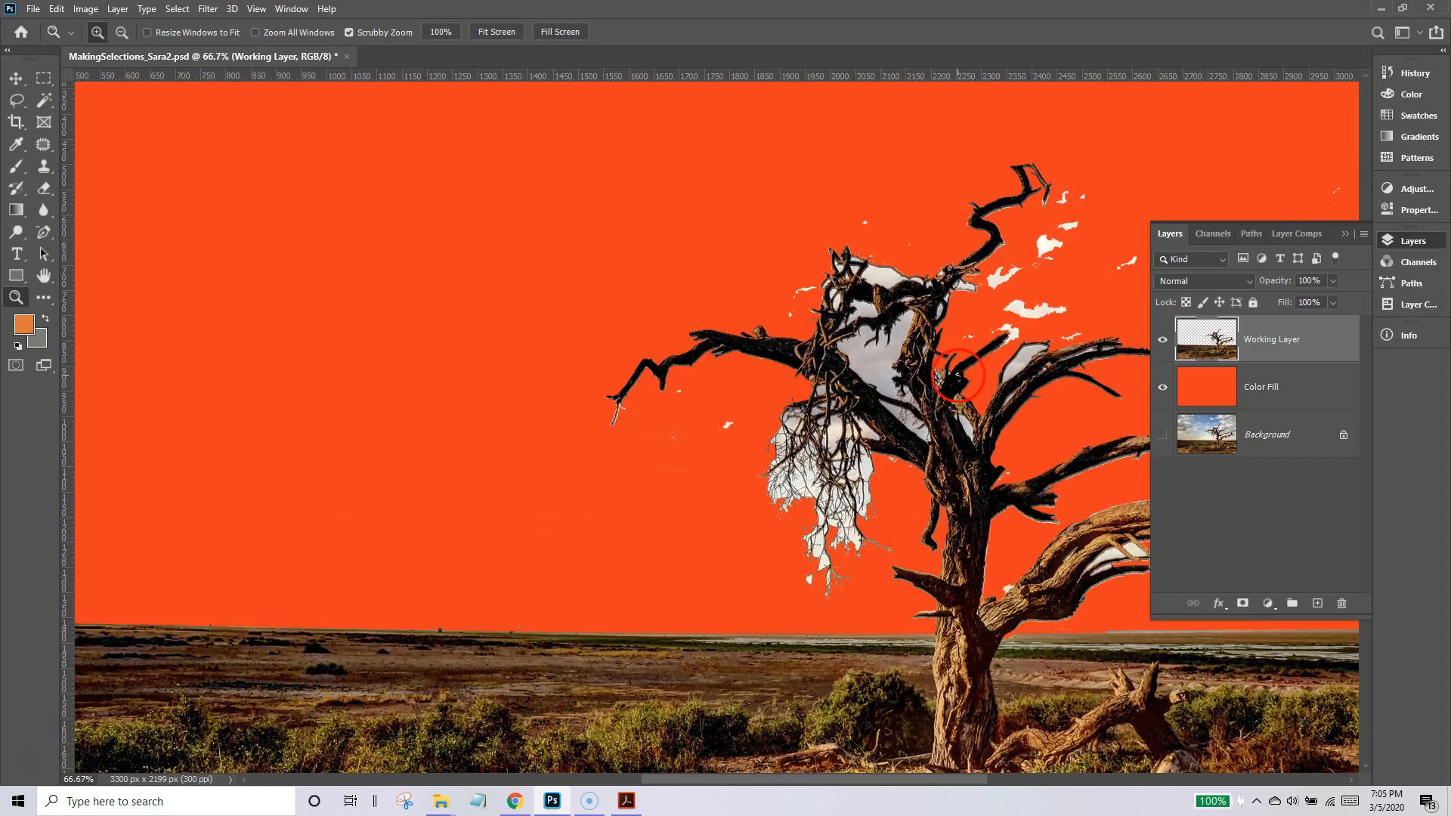
scroll(983, 363, right, 5)
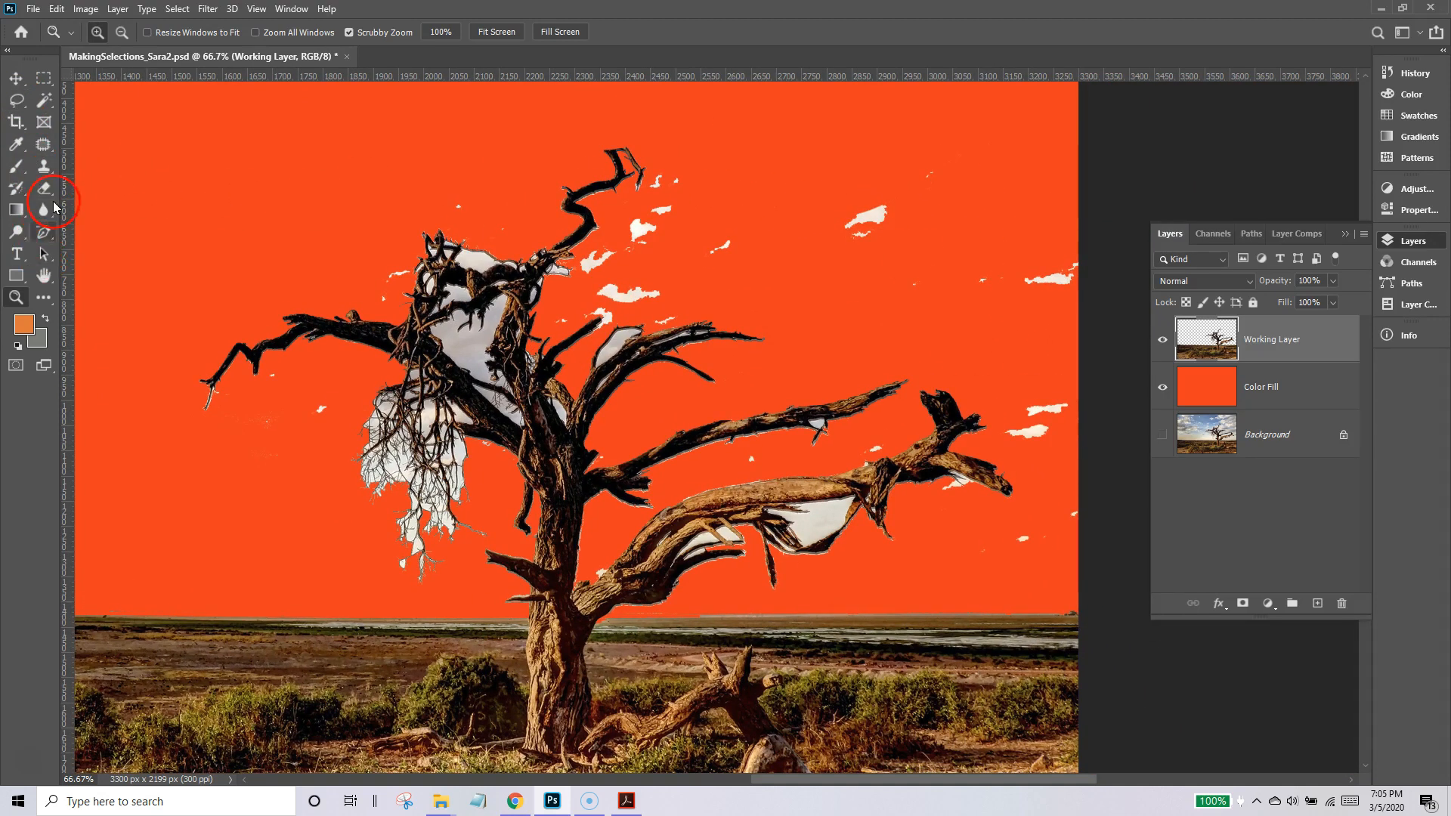
click(44, 188)
mouse_move(1042, 266)
mouse_down()
mouse_move(1076, 405)
mouse_move(1042, 398)
mouse_up()
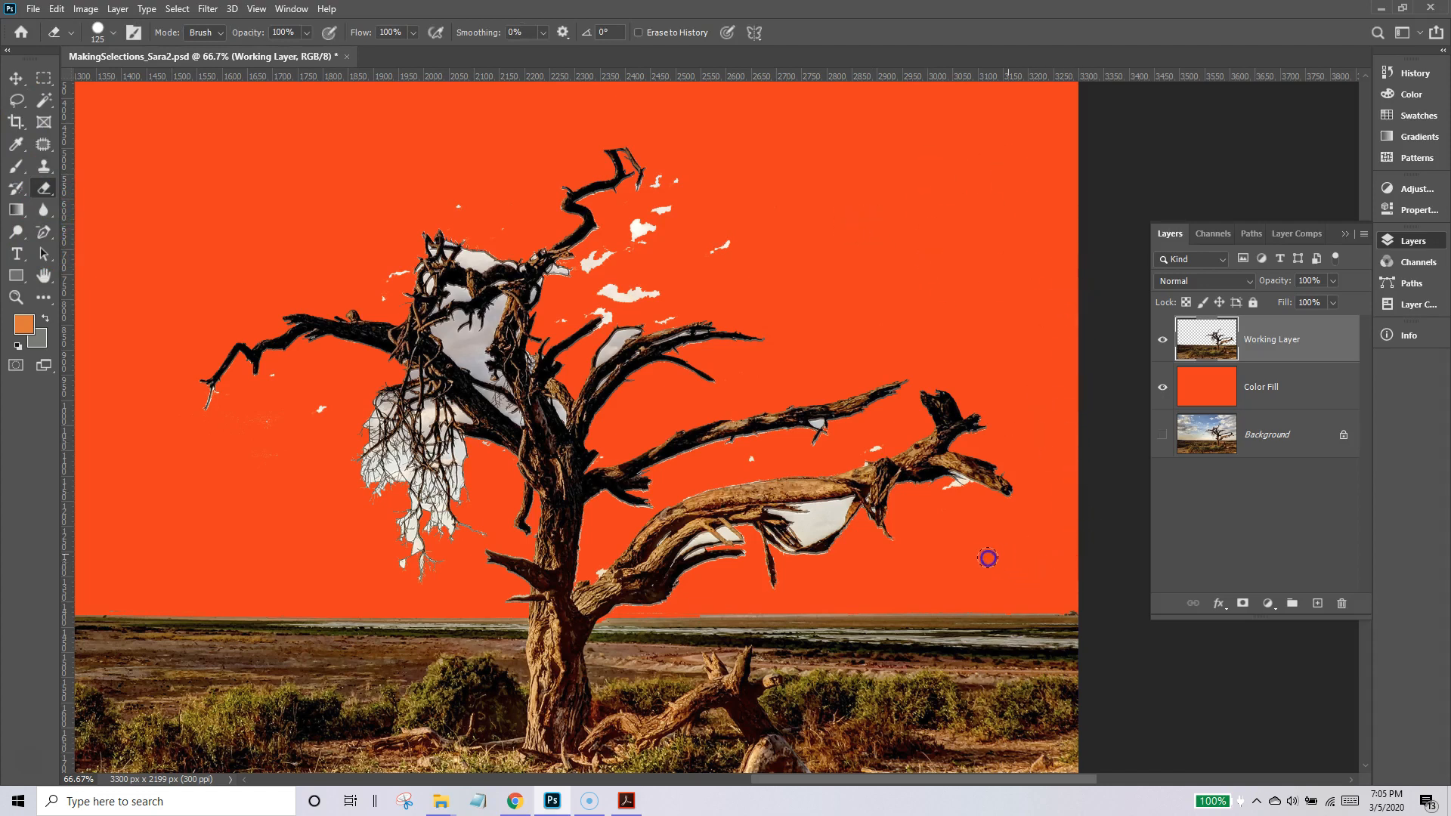
mouse_move(687, 234)
mouse_down()
mouse_move(681, 259)
mouse_move(615, 279)
mouse_move(653, 233)
mouse_up()
click(455, 201)
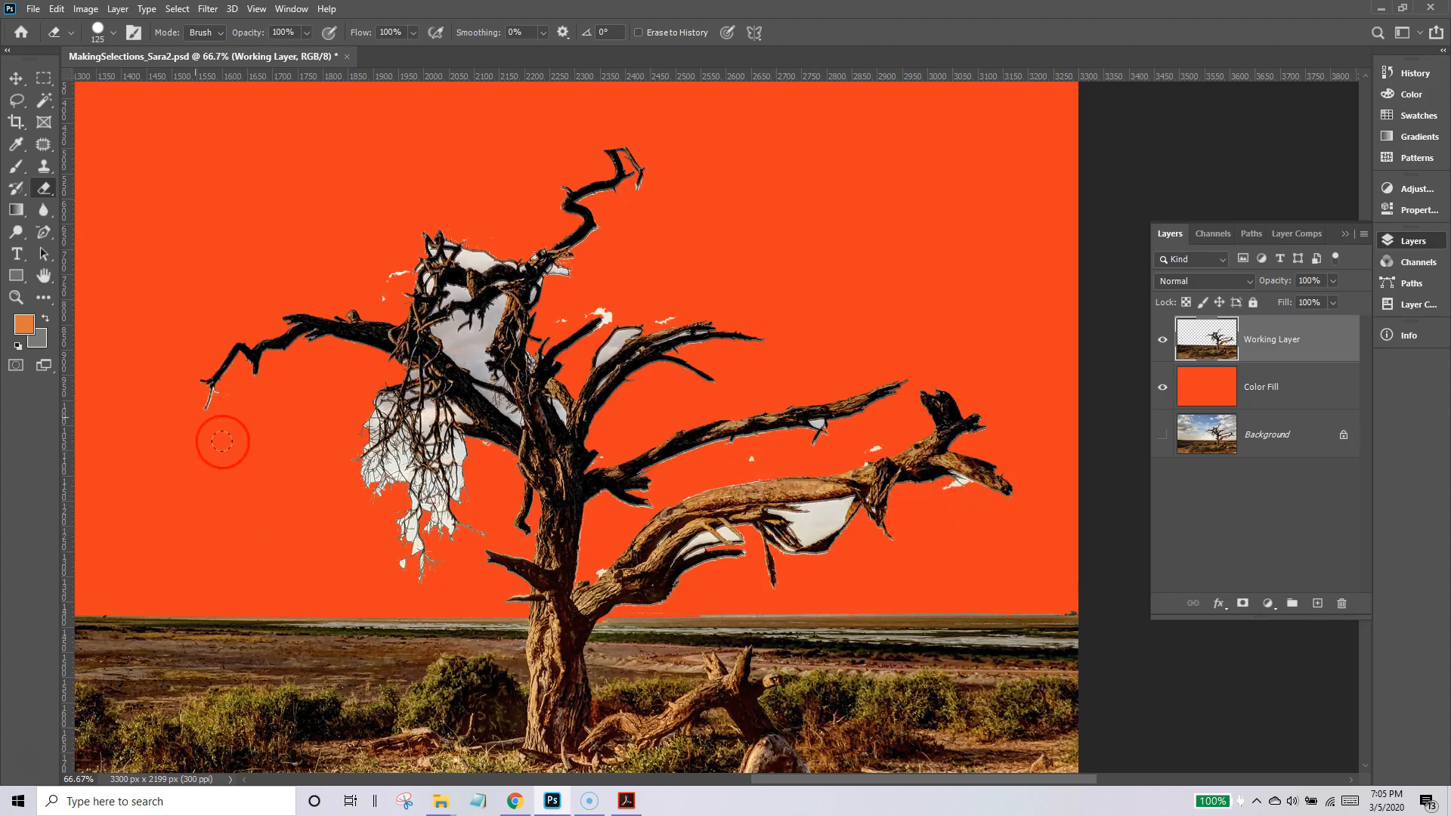
Select the large sky gap inside the tree crown with the Magic Wand and delete it from the Working Layer.
click(18, 298)
click(612, 456)
click(611, 456)
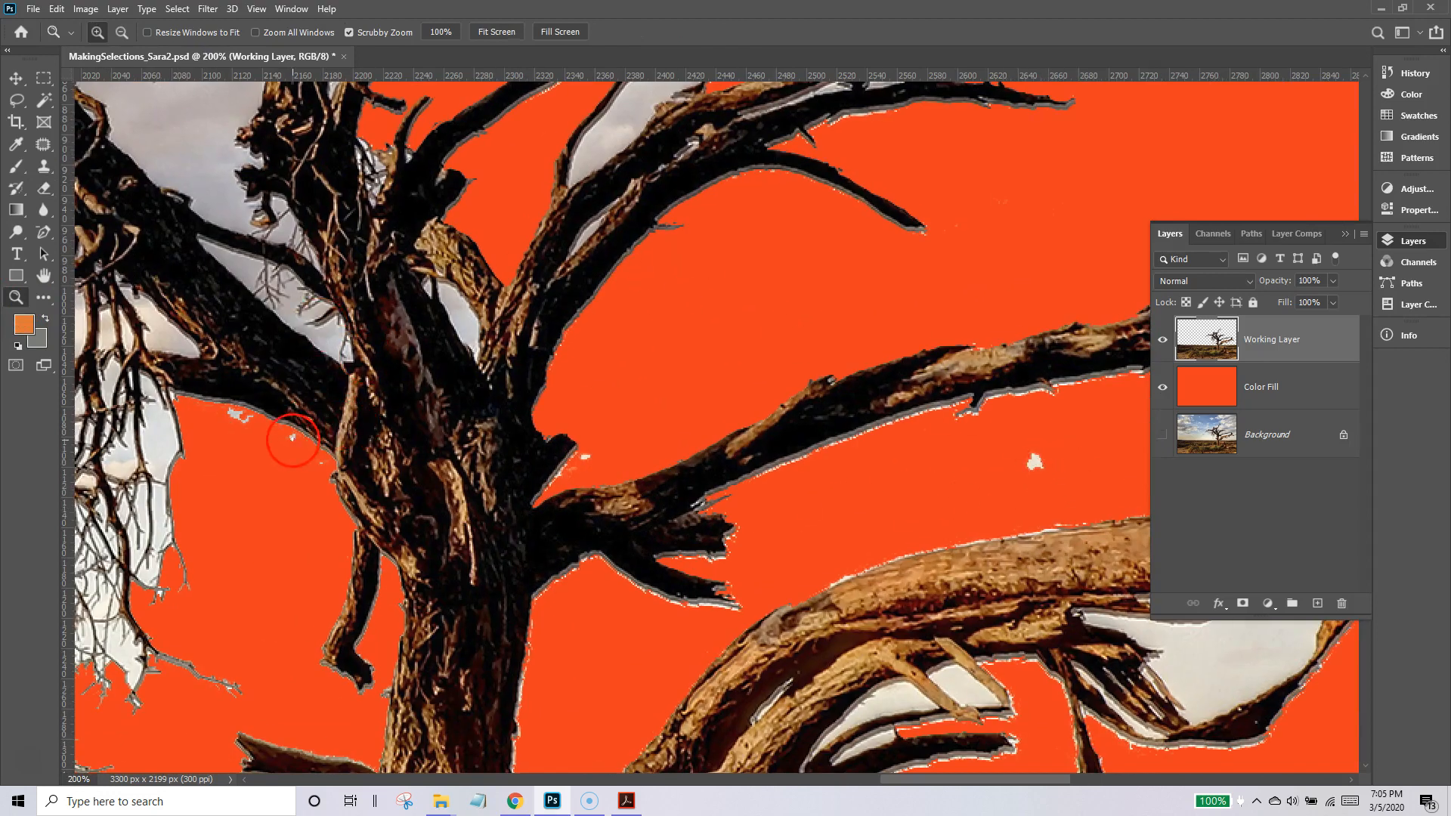
drag(261, 382, 582, 594)
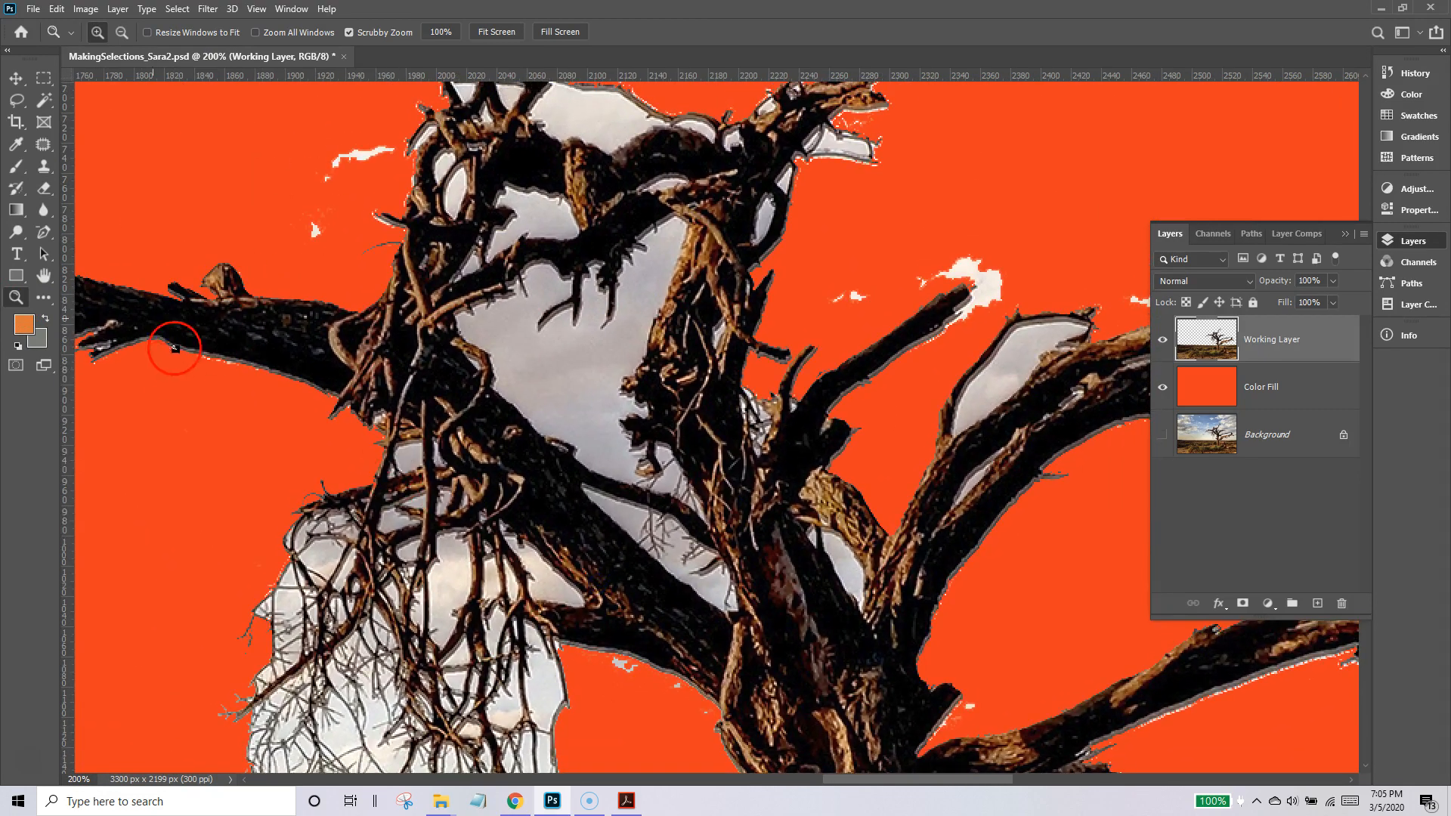
click(43, 100)
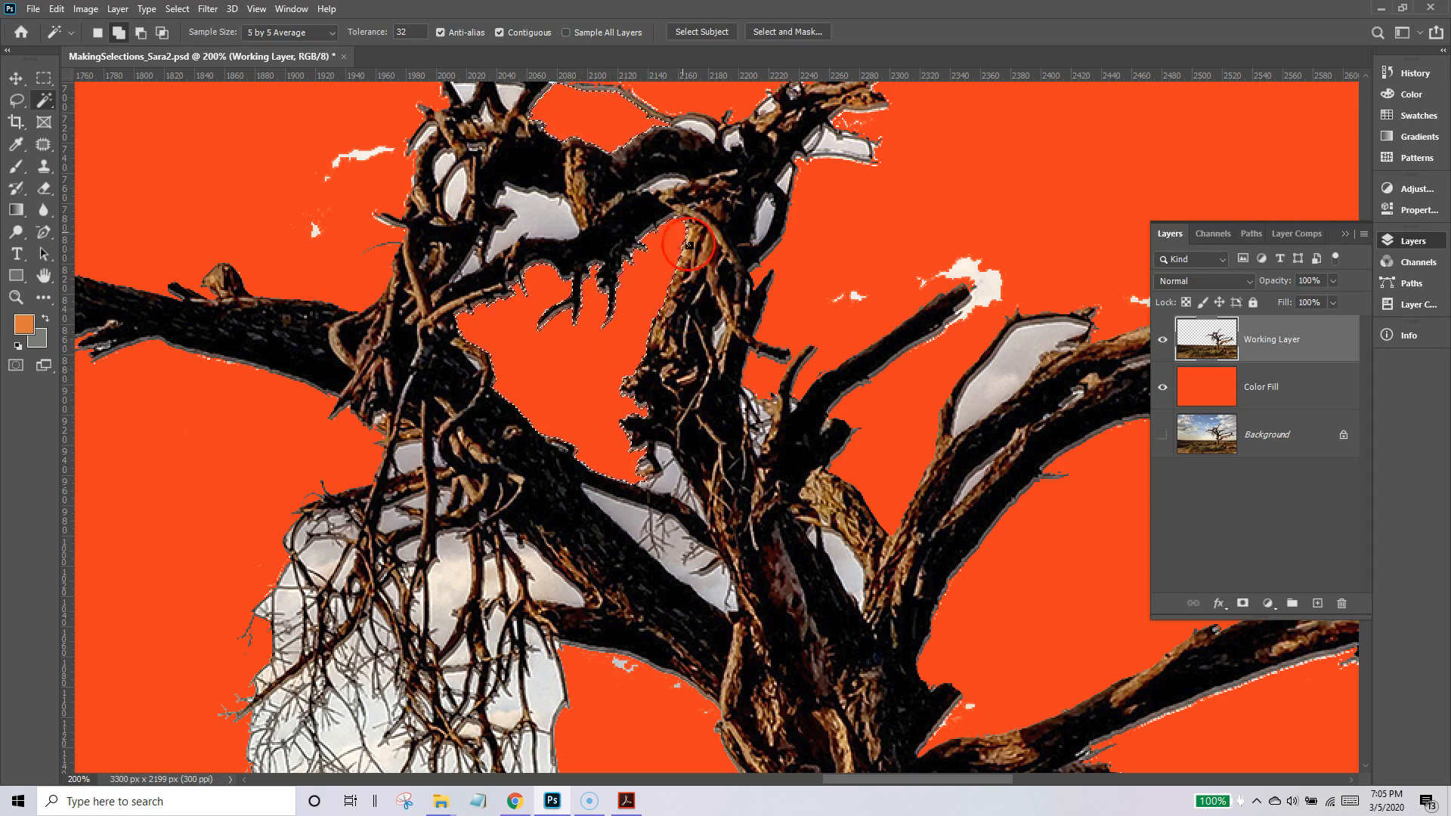
Add the sky patches between the hanging twigs to the Magic Wand selection, and grow the selection.
click(454, 557)
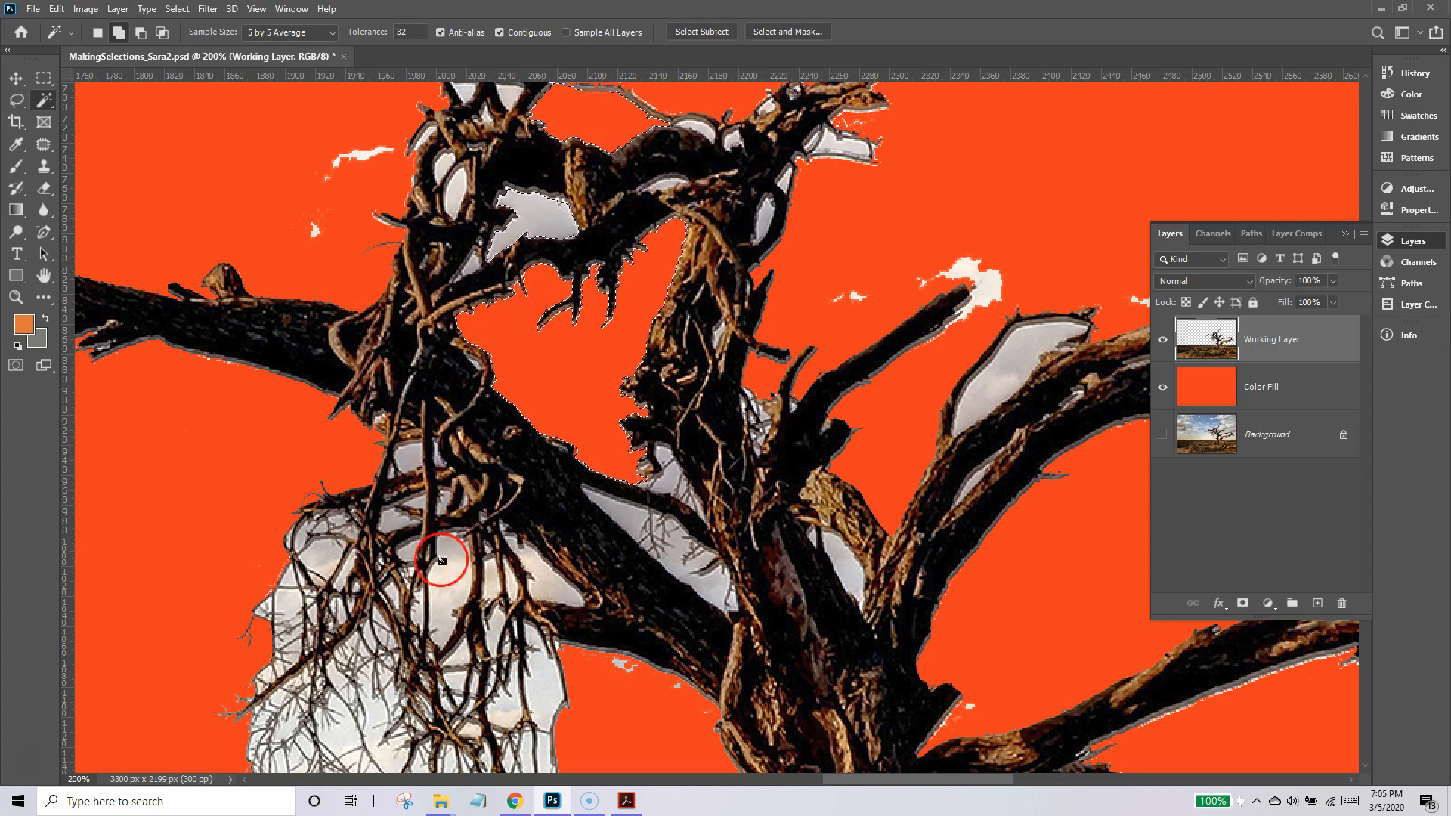
click(548, 693)
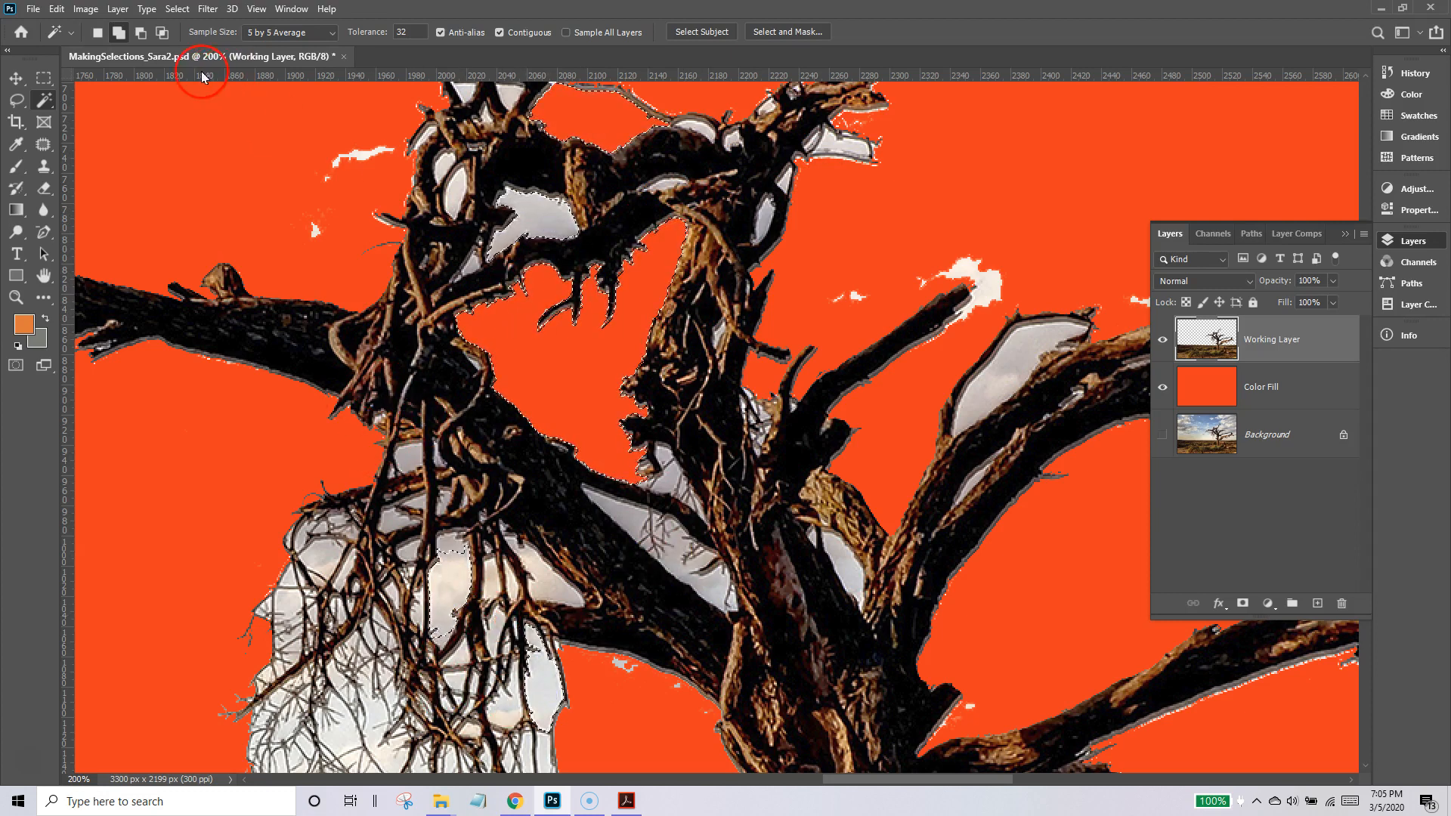
click(177, 8)
click(201, 245)
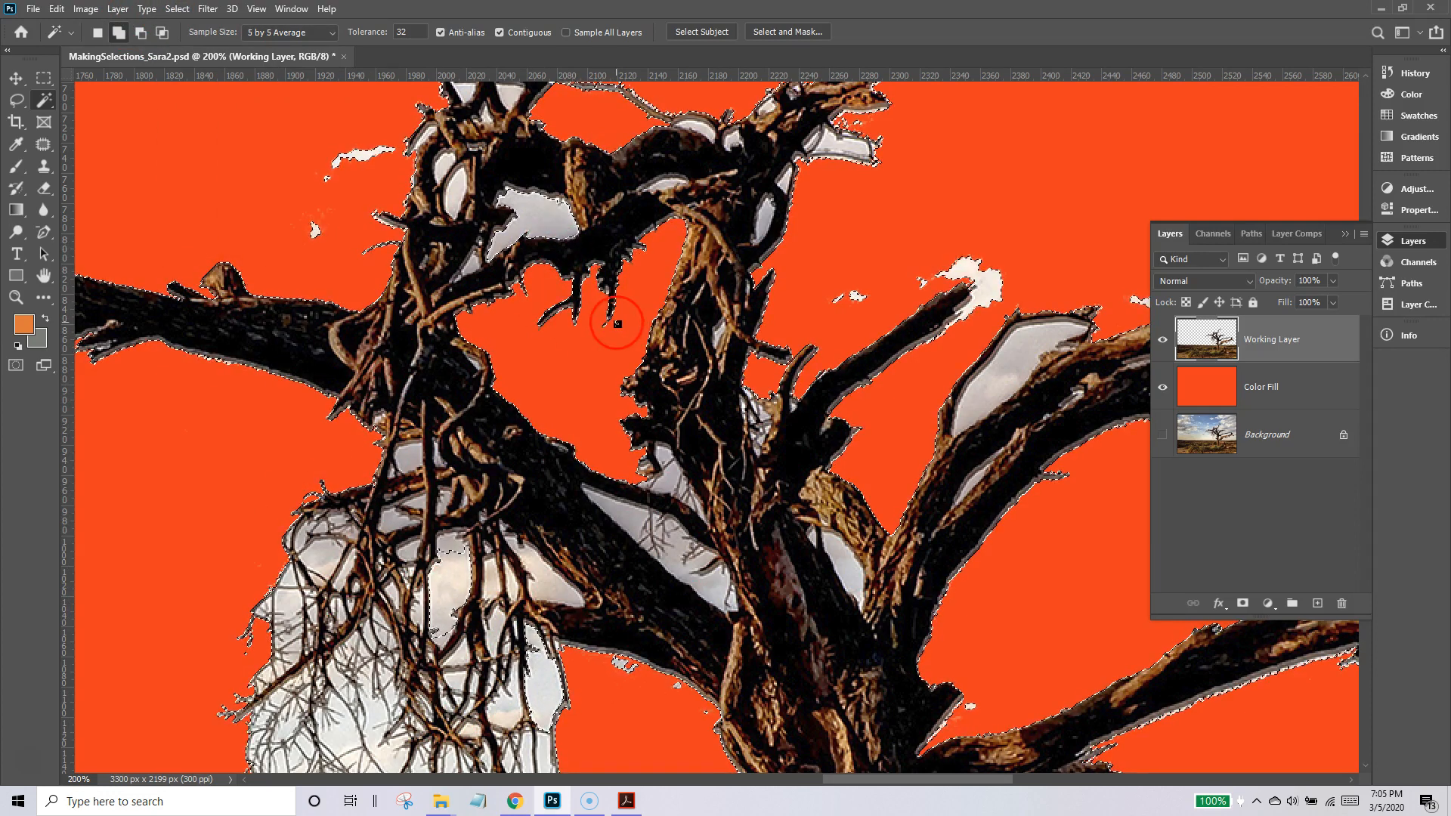
Clear the selected sky patches from the Working Layer, plus further gaps picked with the Magic Wand among the lower hanging twigs.
key(Delete)
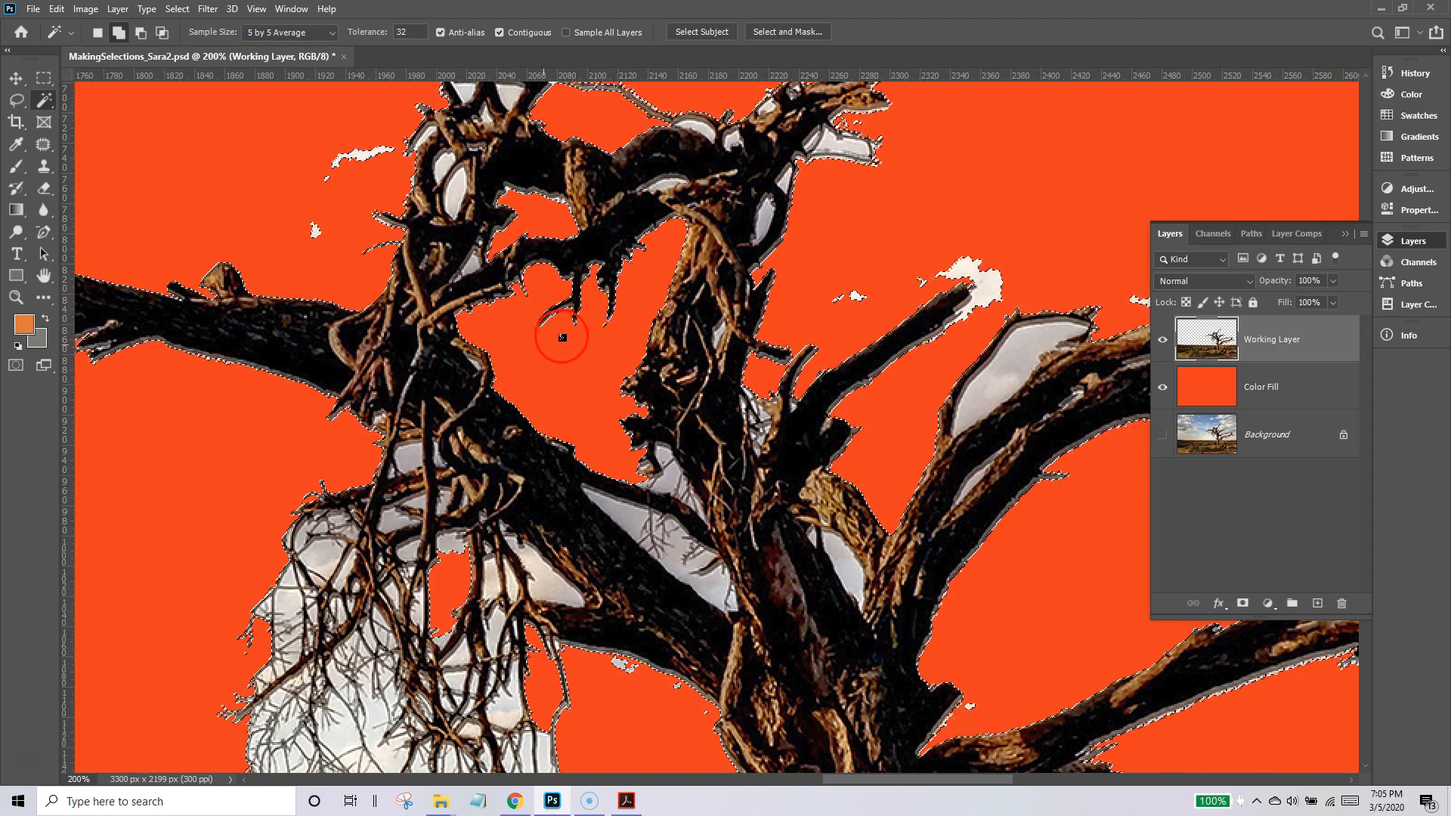
scroll(790, 529, down, 4)
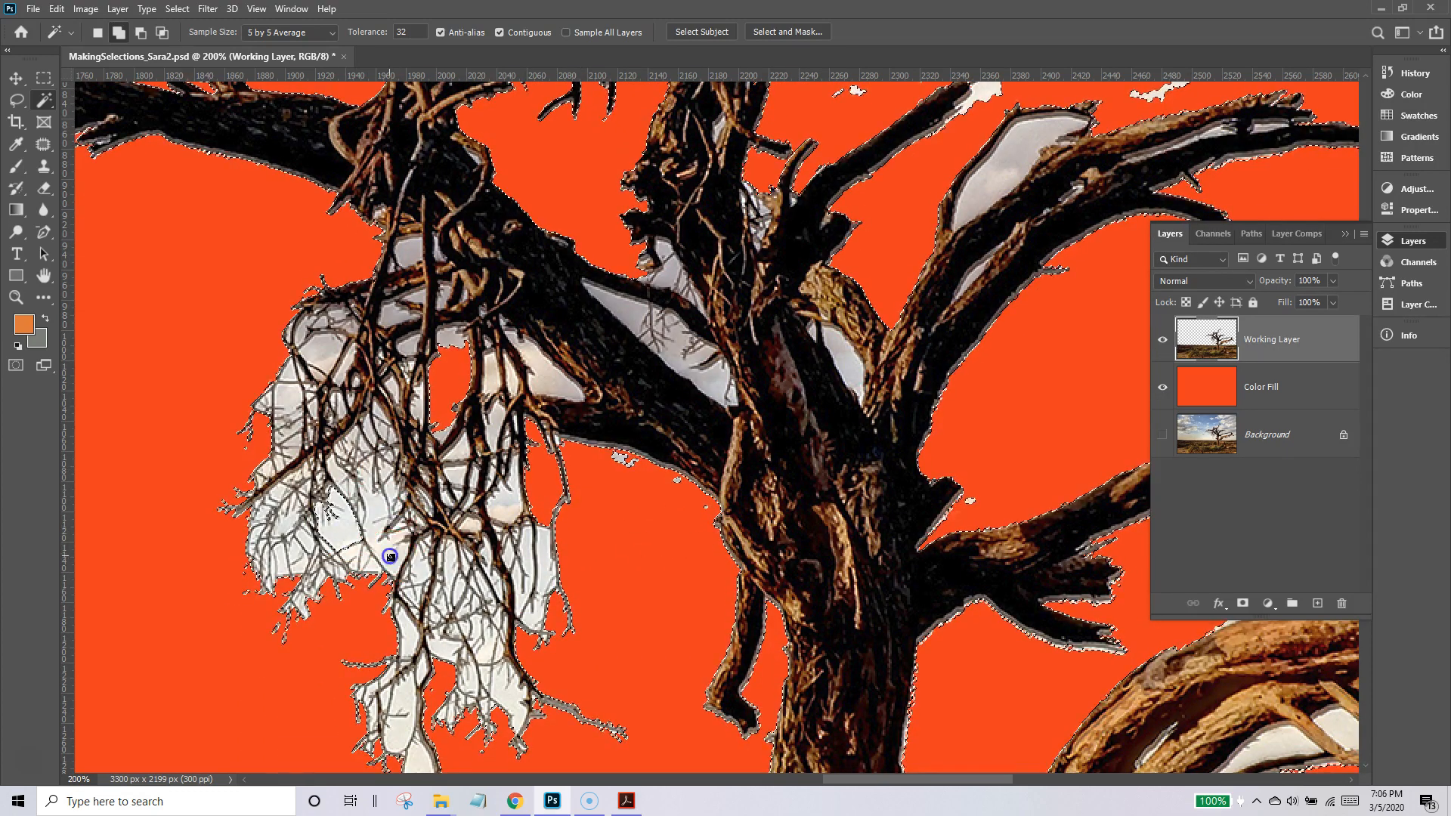
click(528, 554)
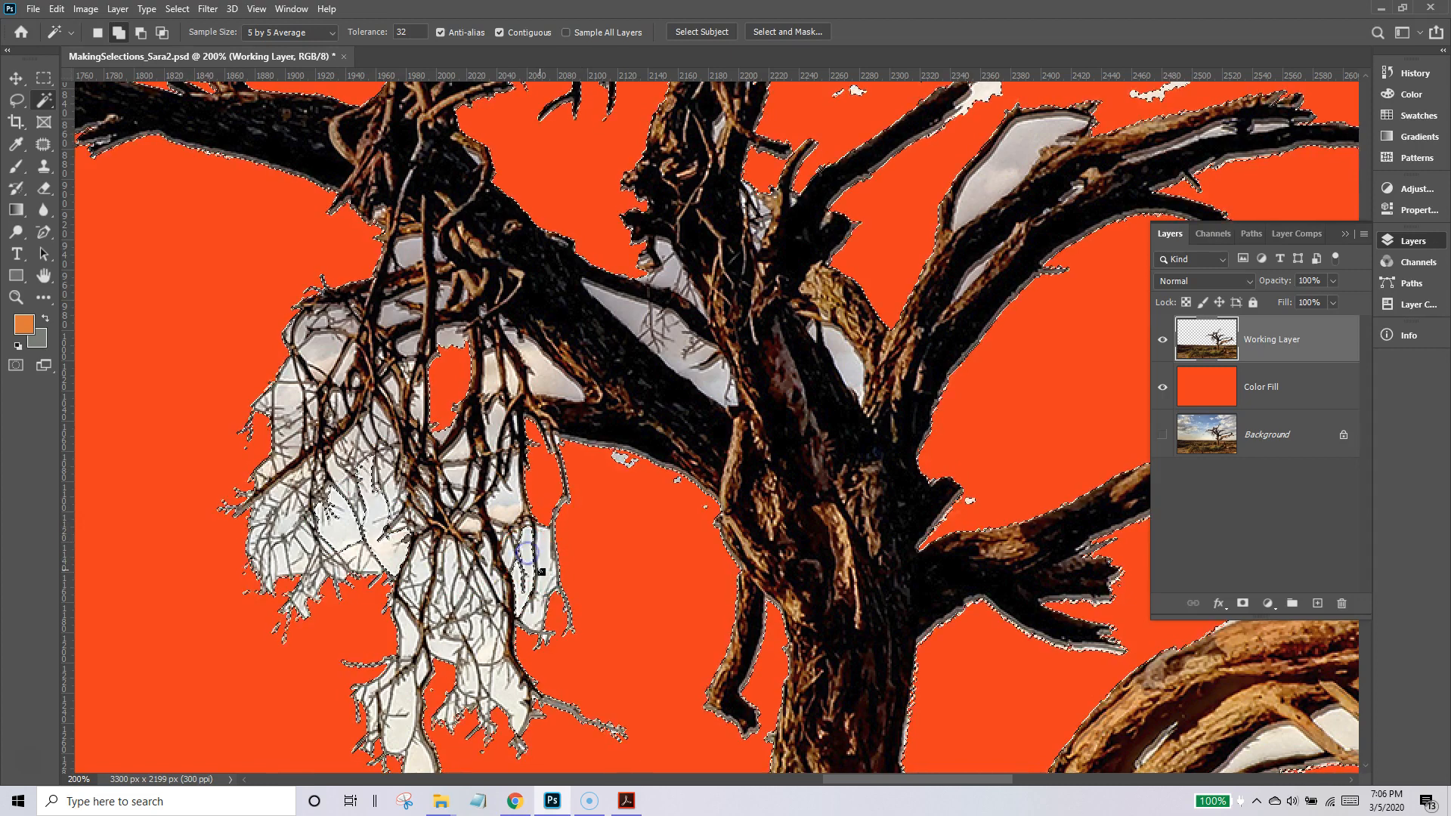
click(519, 607)
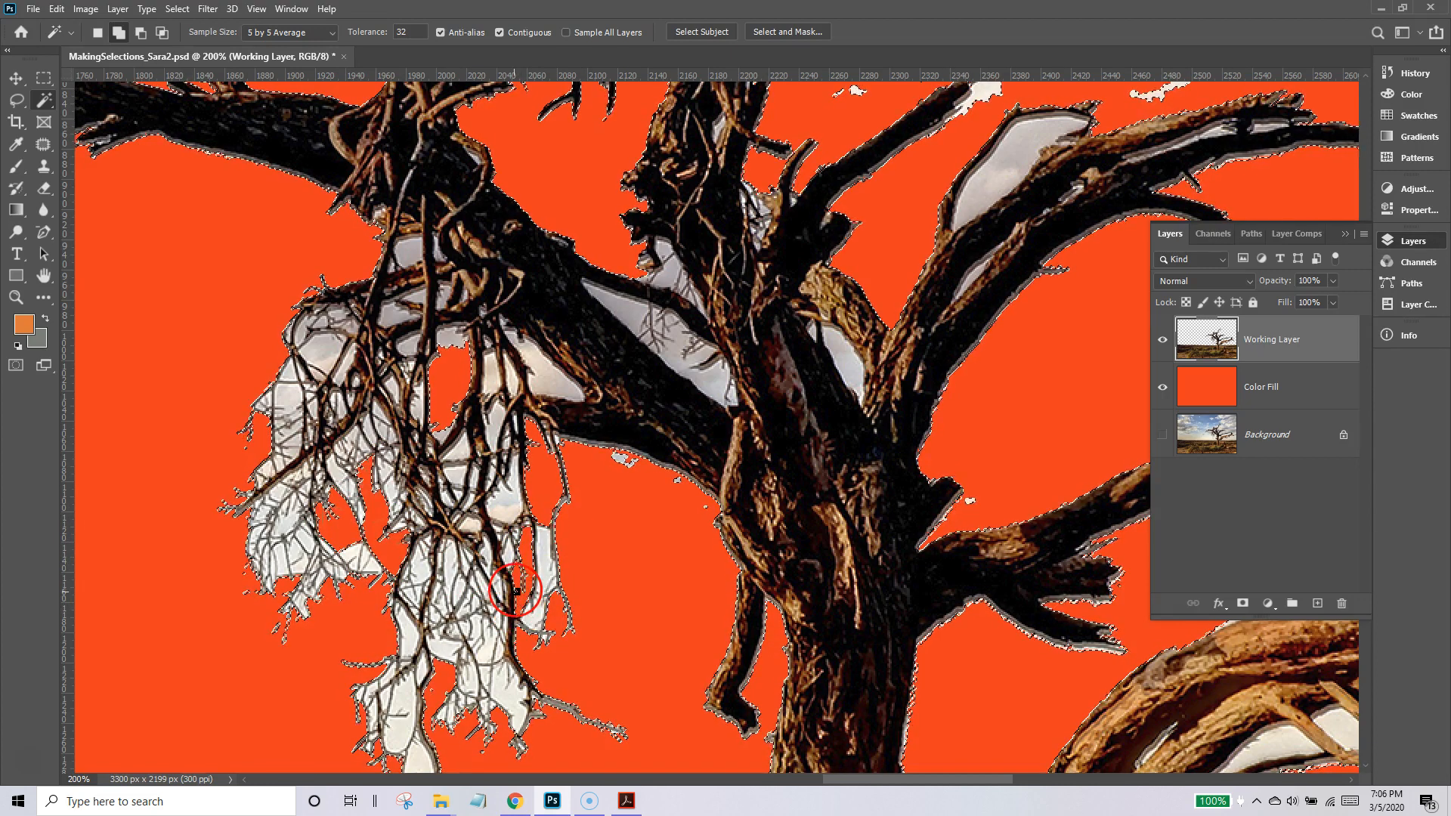
click(495, 586)
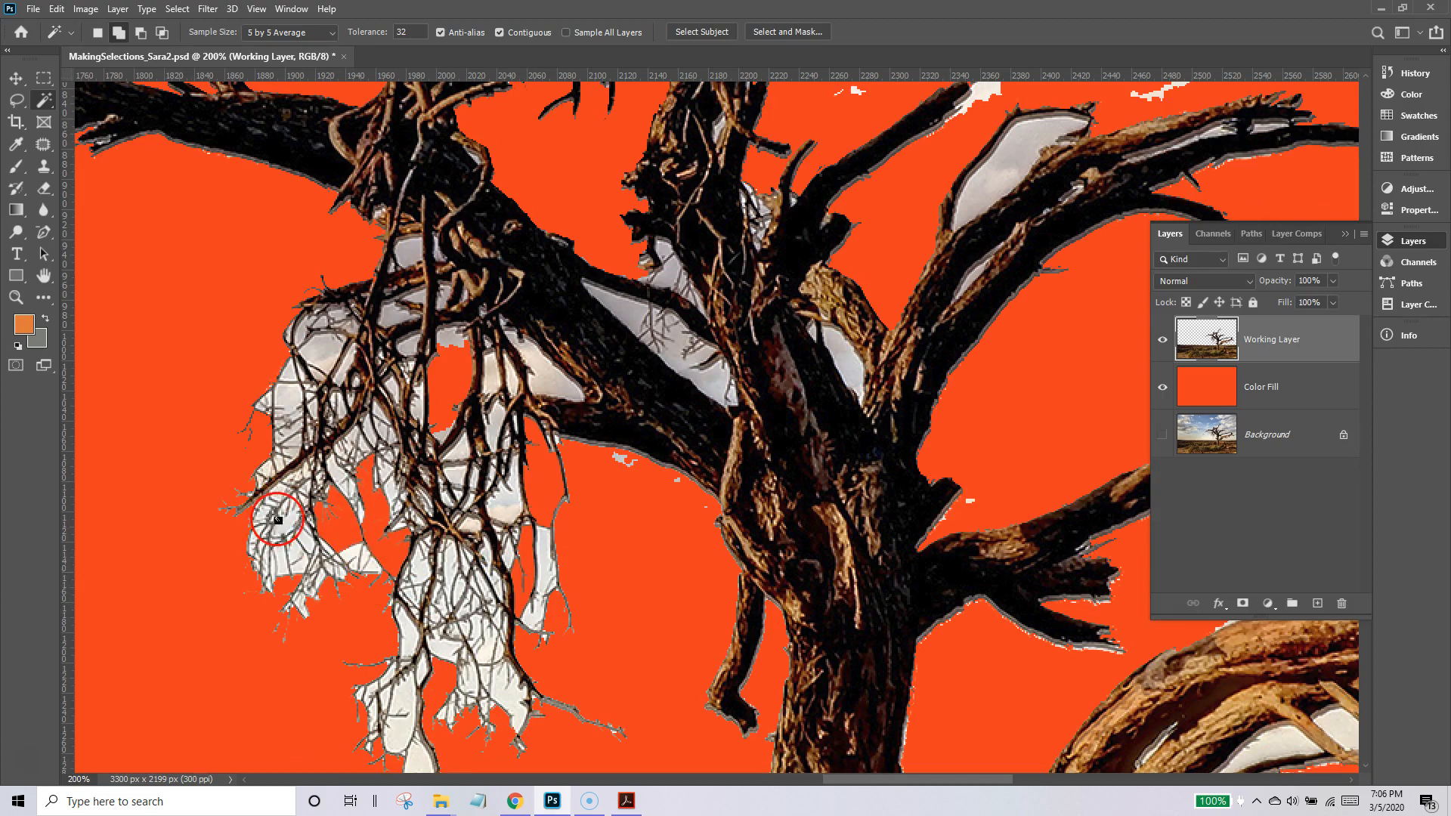
Try to clear the remaining sky by picking gaps beside the trunk with the Magic Wand, extending with Similar and deleting.
click(618, 318)
click(635, 315)
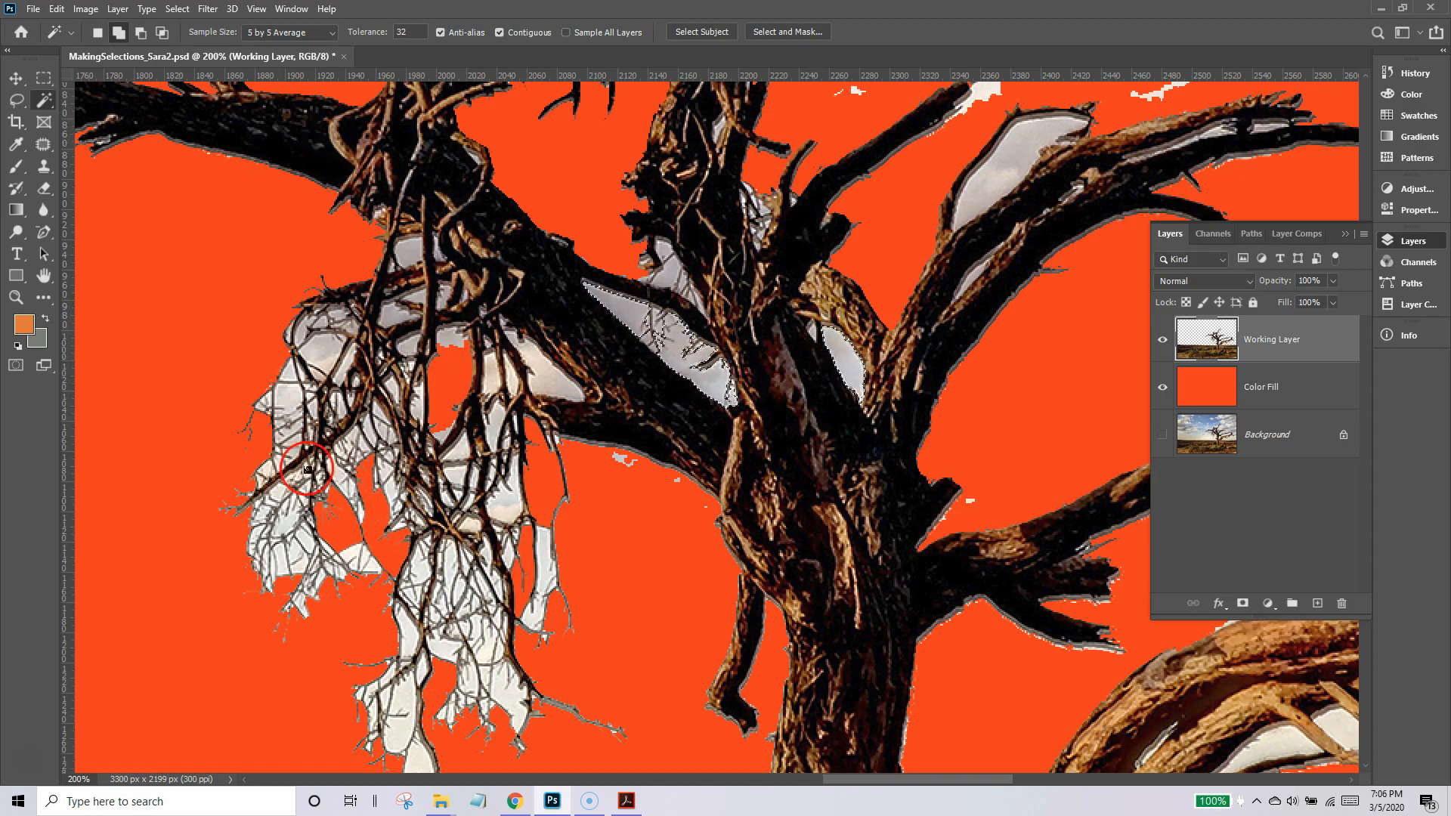
click(177, 9)
click(201, 259)
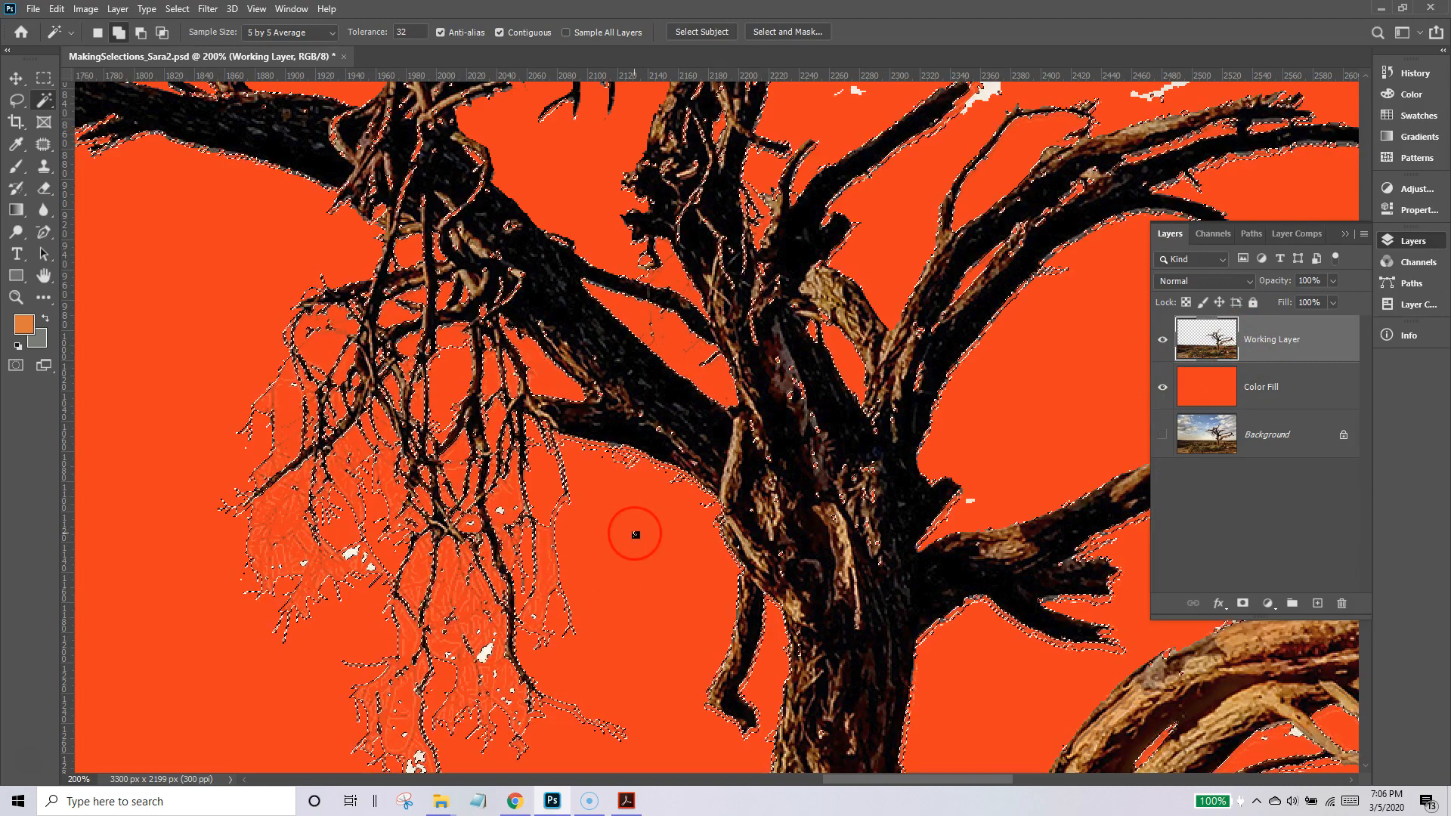
Go back in the history to before the last Clear and deselect everything.
click(1407, 76)
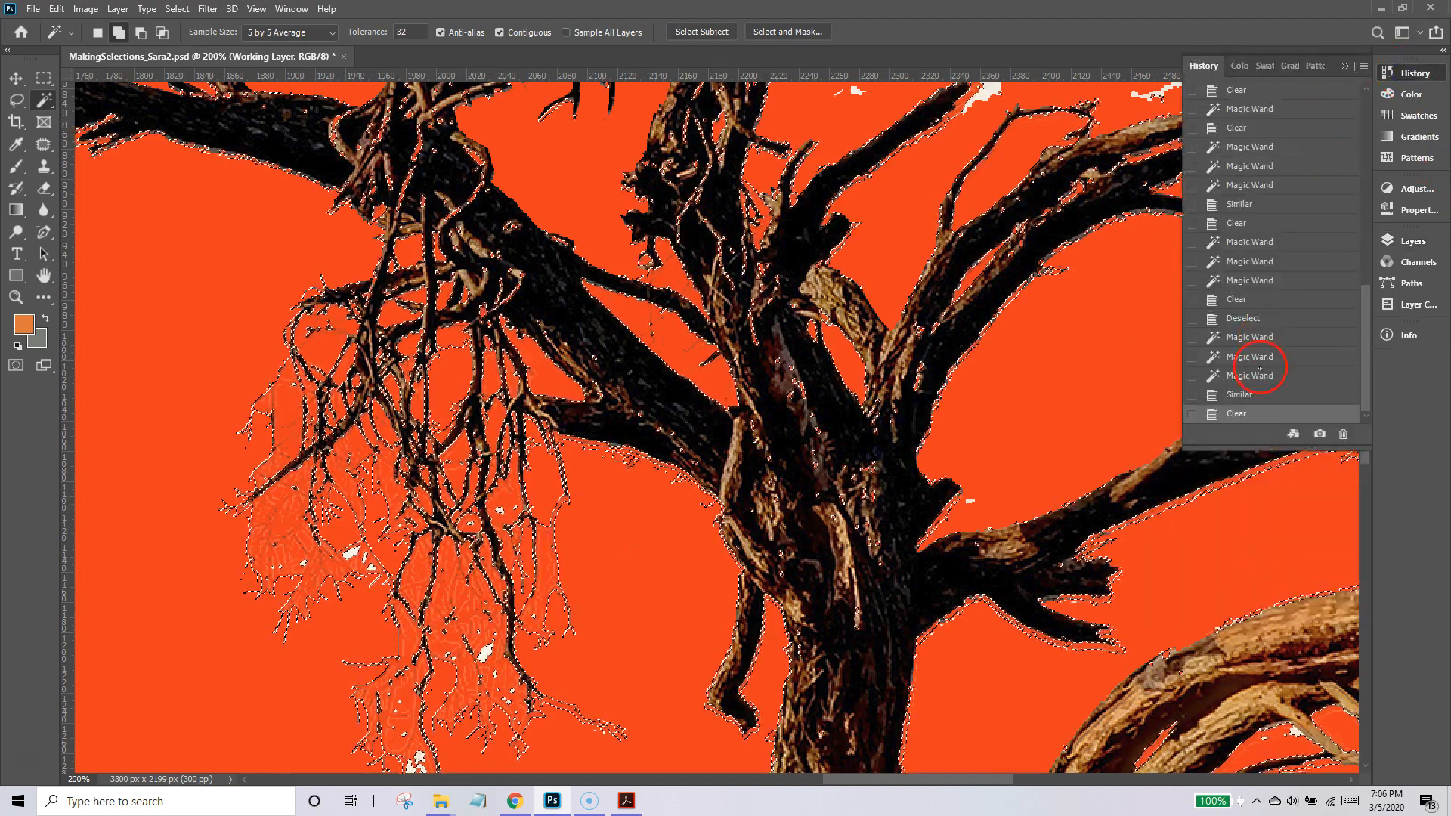
click(1255, 394)
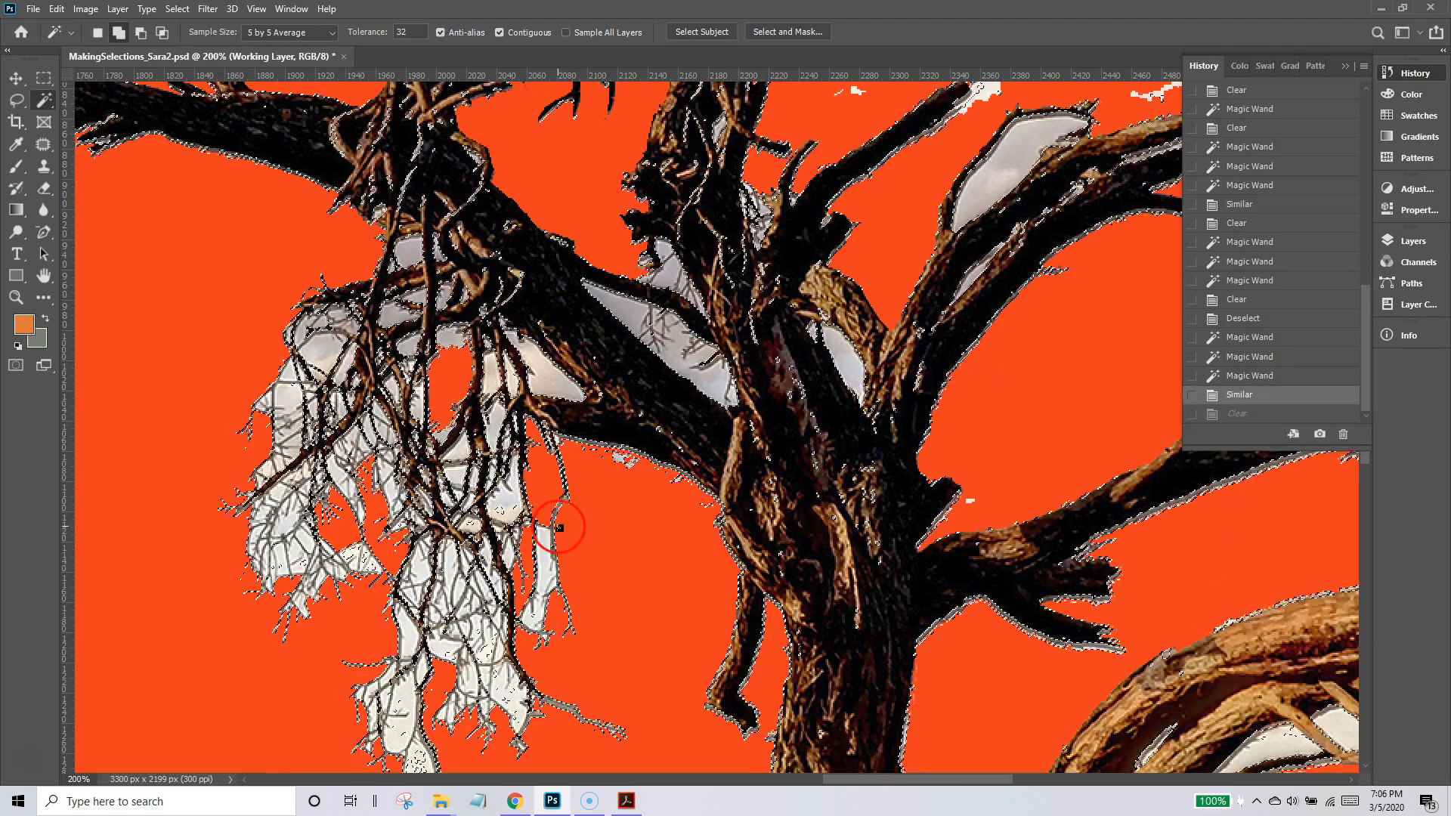
key(ctrl+d)
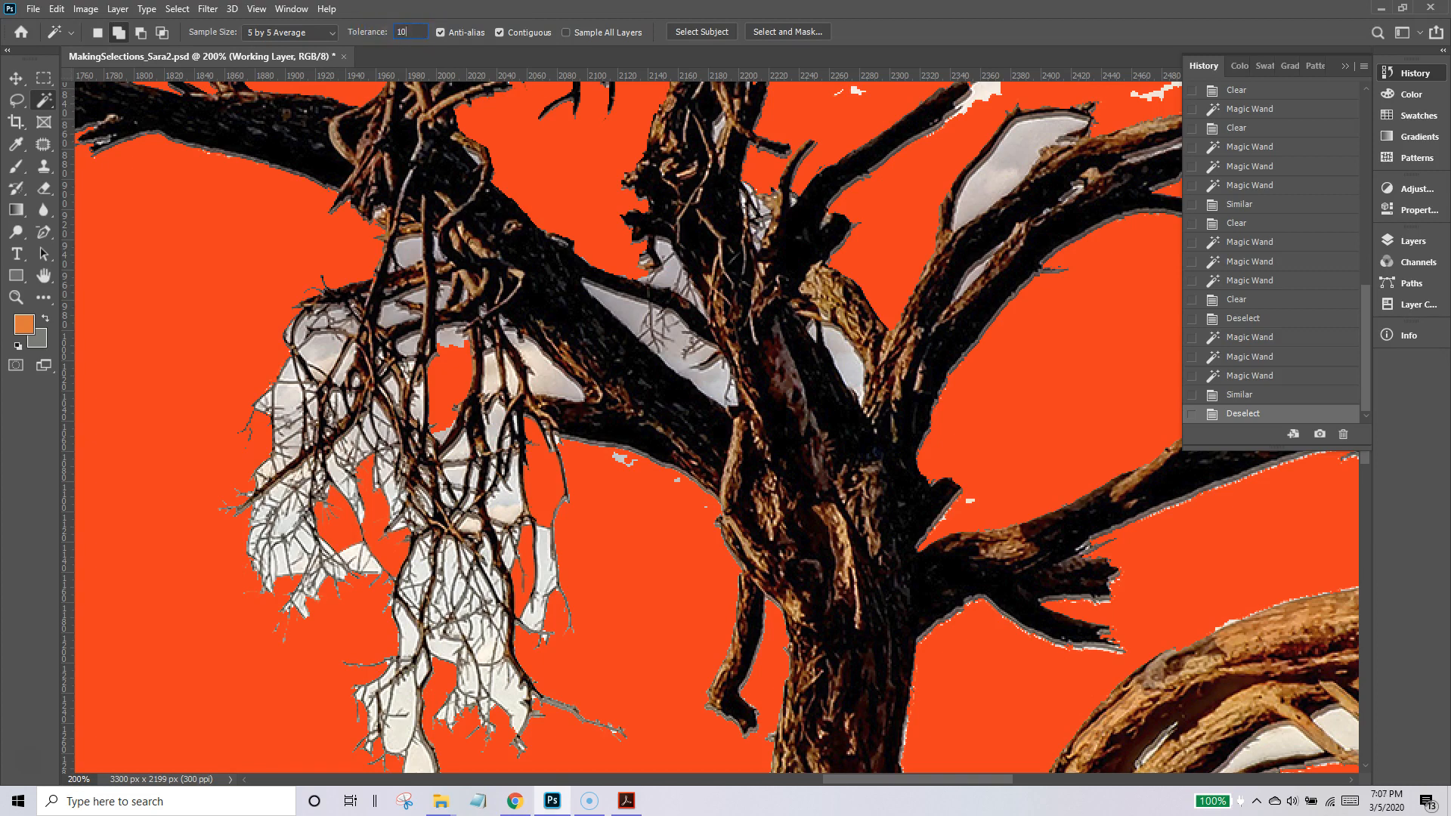
Try Magic Wand tolerance 10 on gaps among the twigs and beside the trunk, extend the selection with Similar and delete it.
click(548, 382)
click(447, 646)
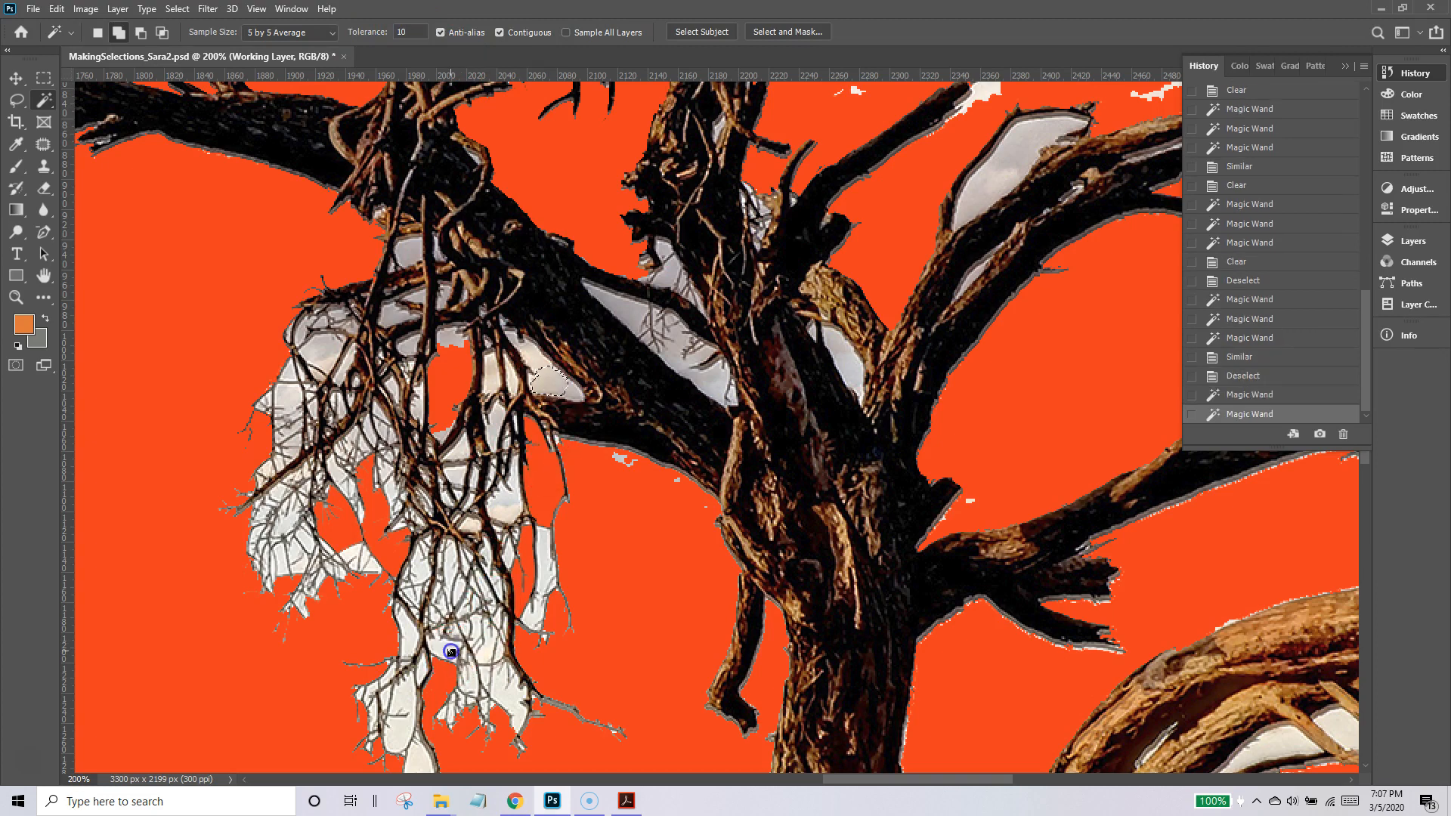
click(845, 362)
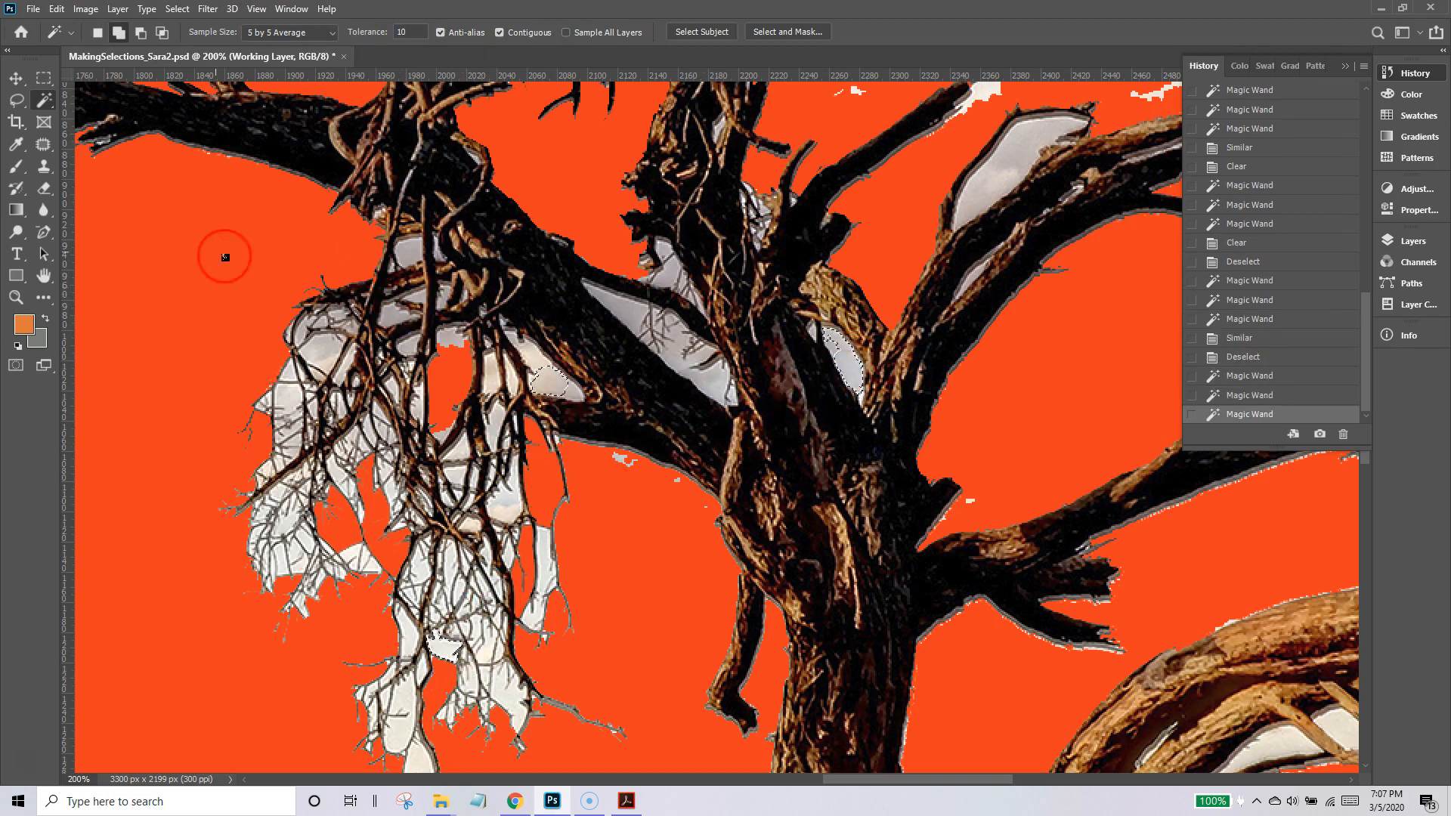
click(177, 9)
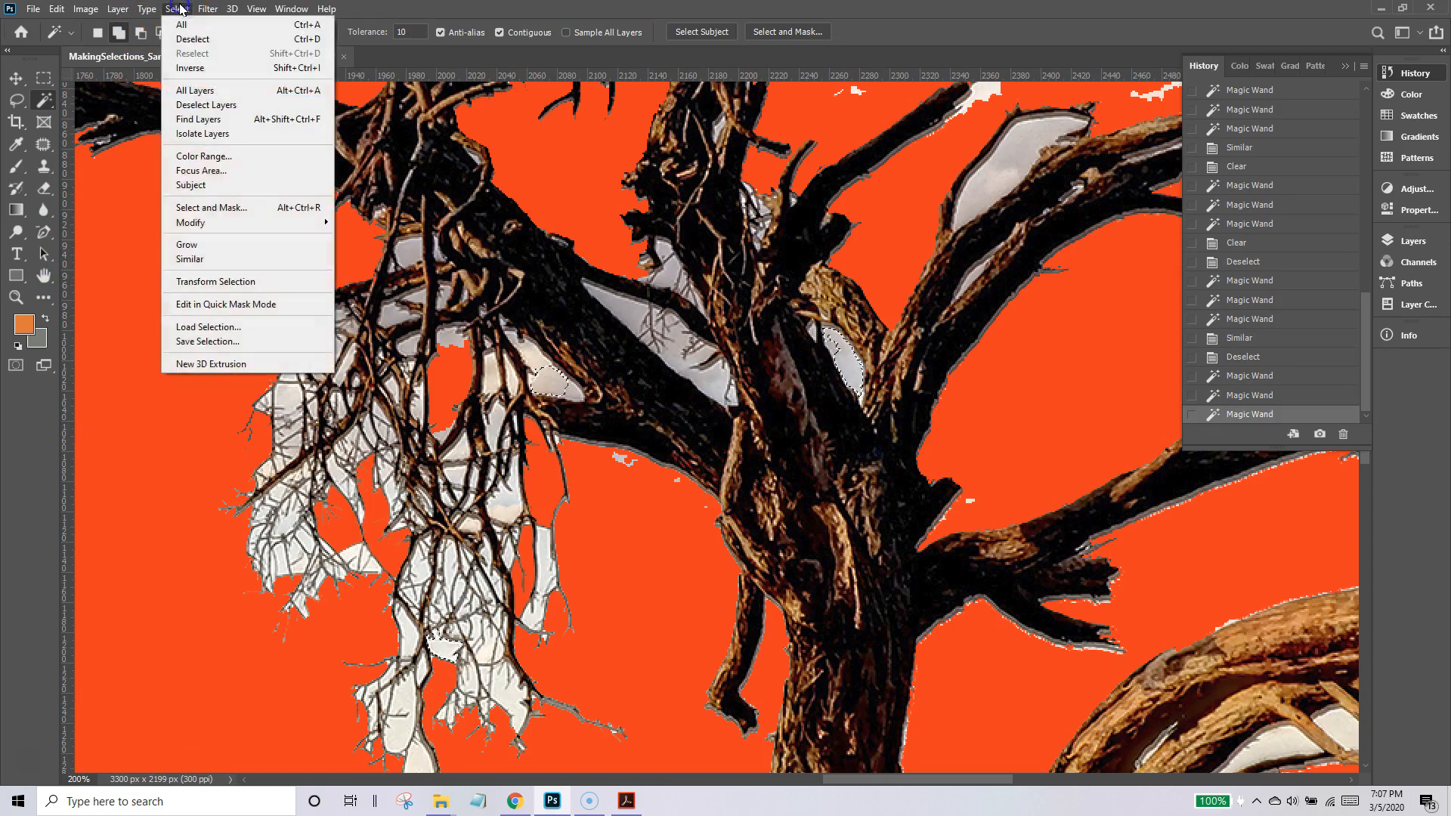
click(190, 258)
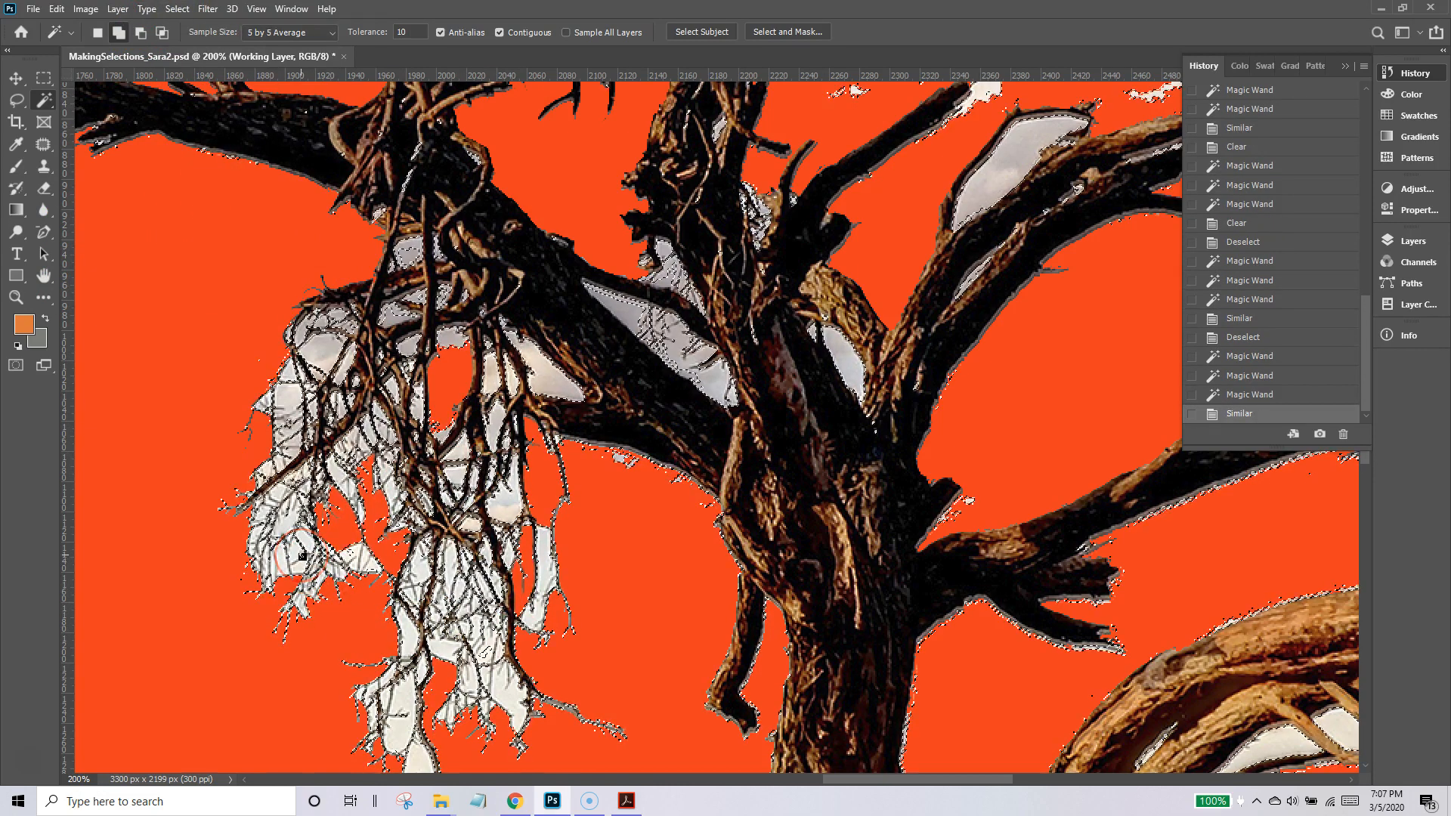
key(Delete)
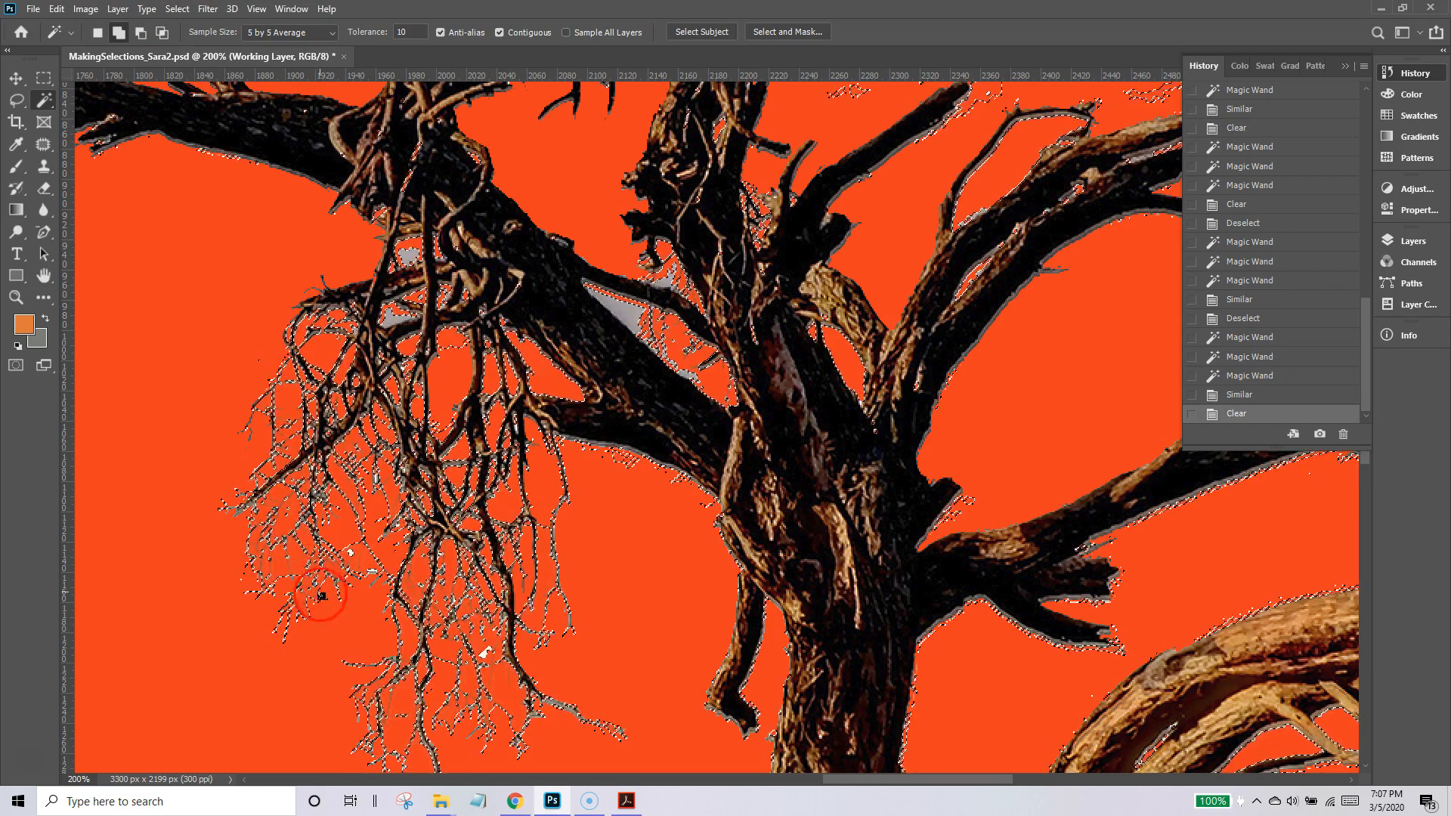
Deselect, revert the tolerance-10 sky deletion through the history, and drop the restored selection.
key(ctrl+d)
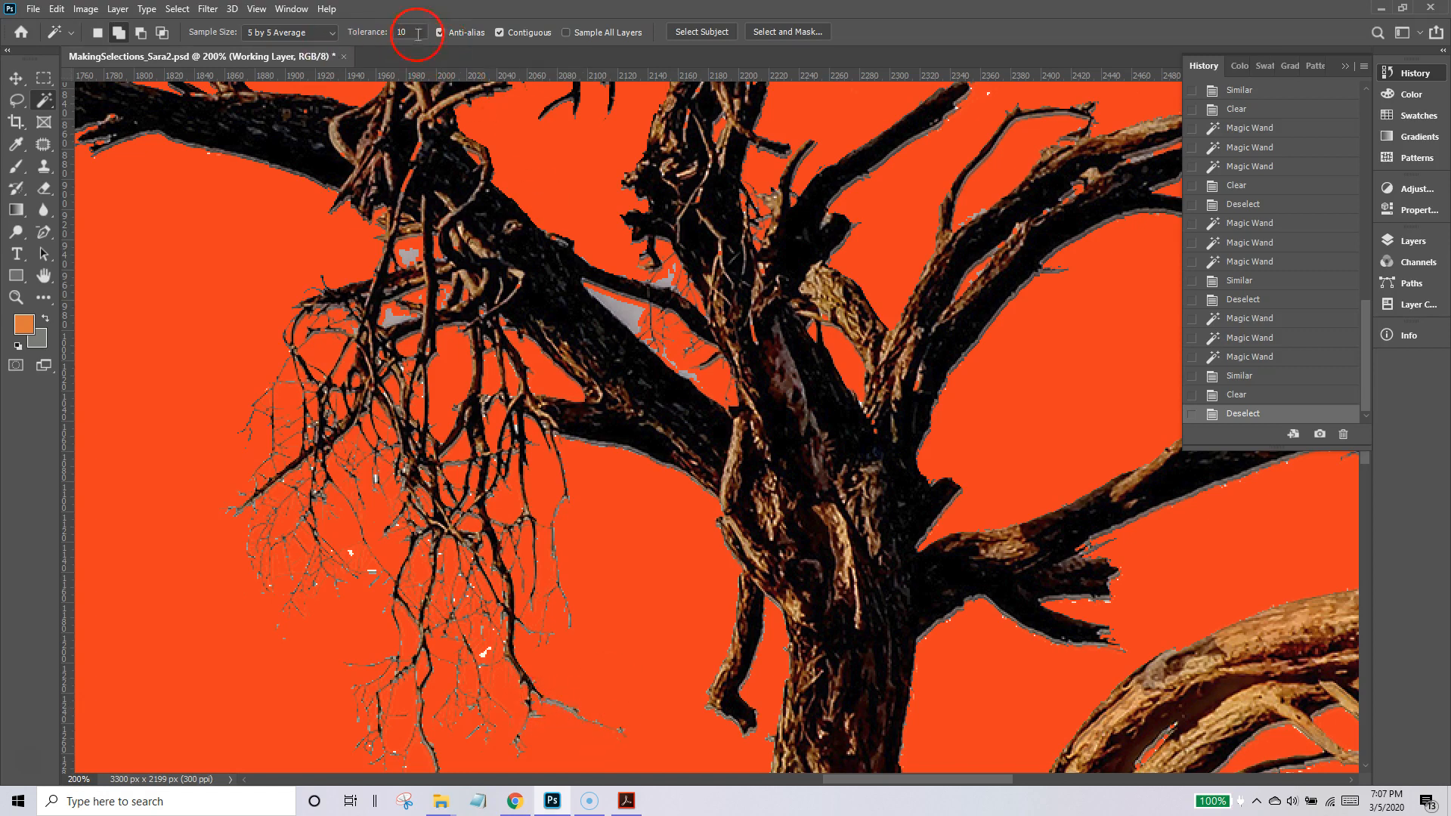
click(1247, 377)
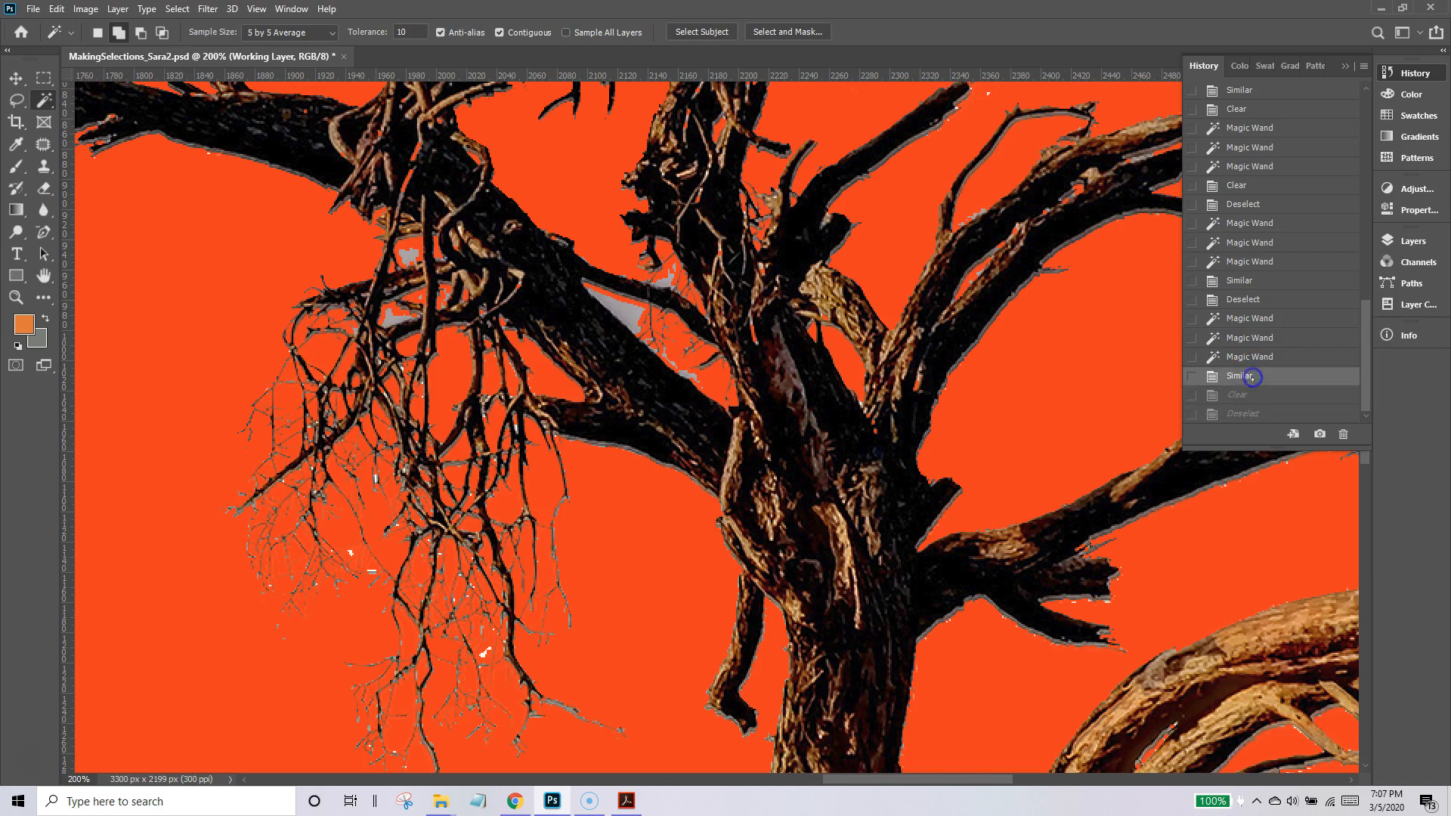
key(ctrl+d)
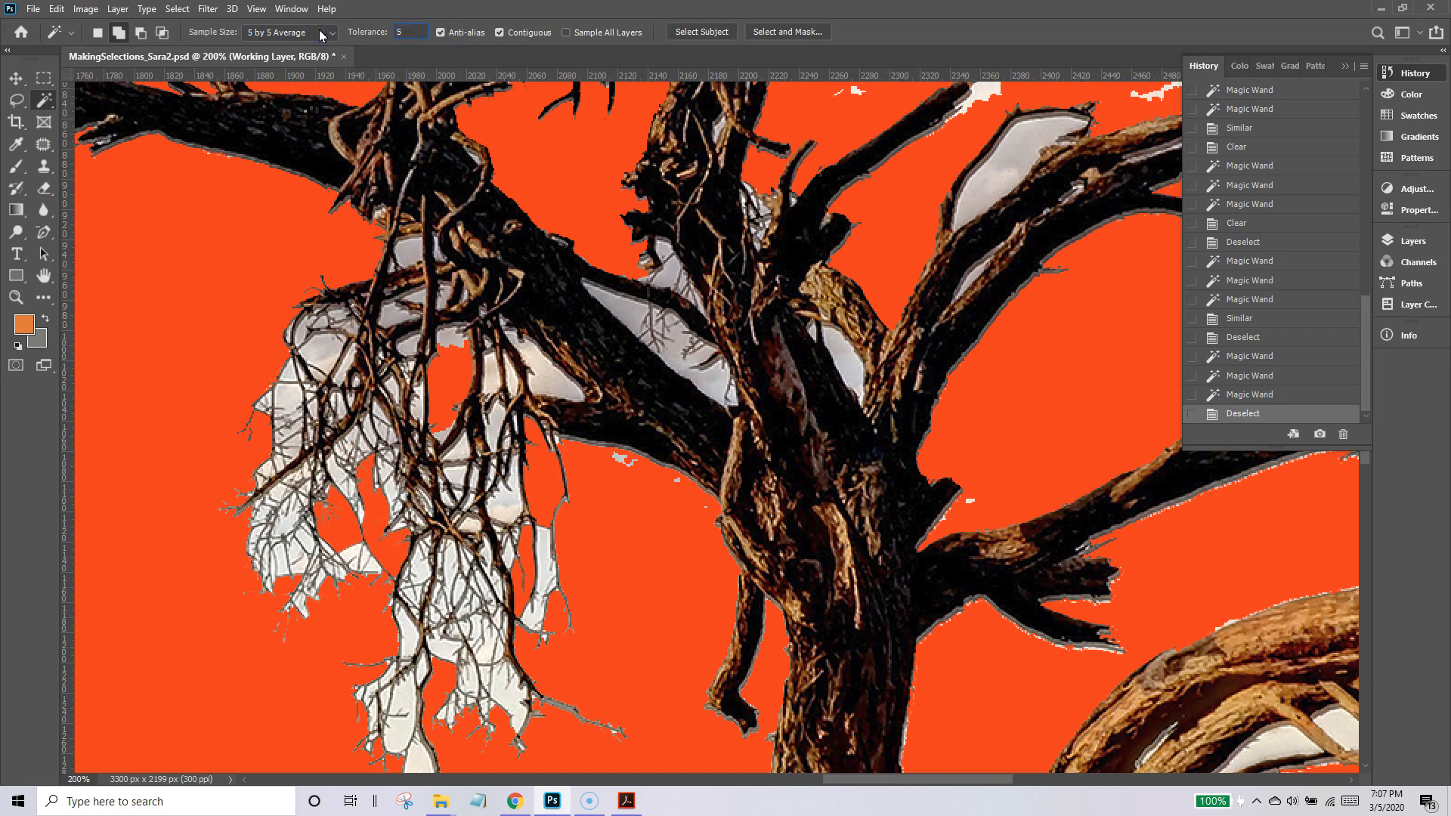
With Magic Wand tolerance 5, select two sky gaps beside the thick diagonal branch, extend with Similar, delete and deselect.
click(631, 314)
click(549, 383)
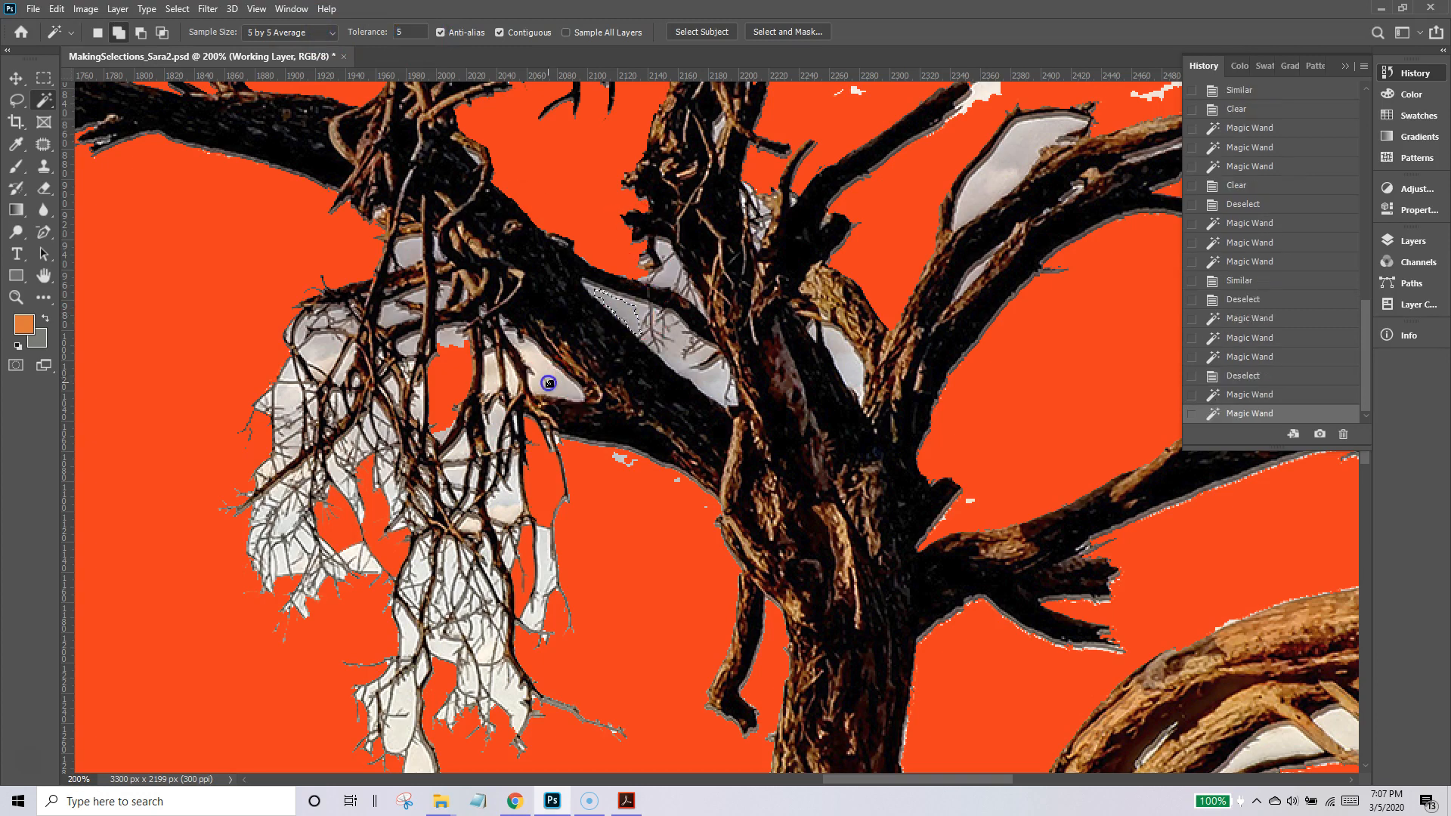
click(177, 9)
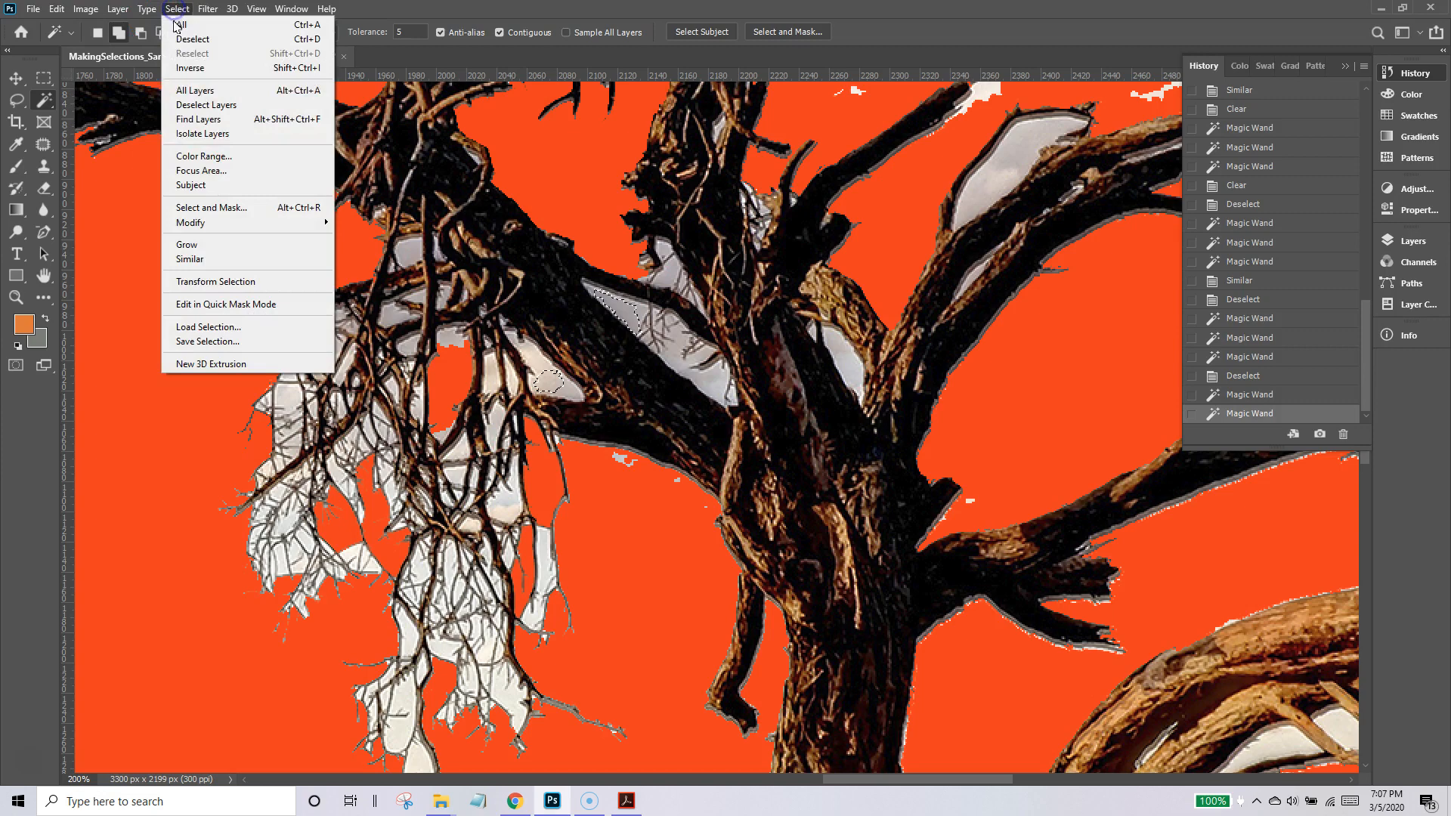
click(186, 259)
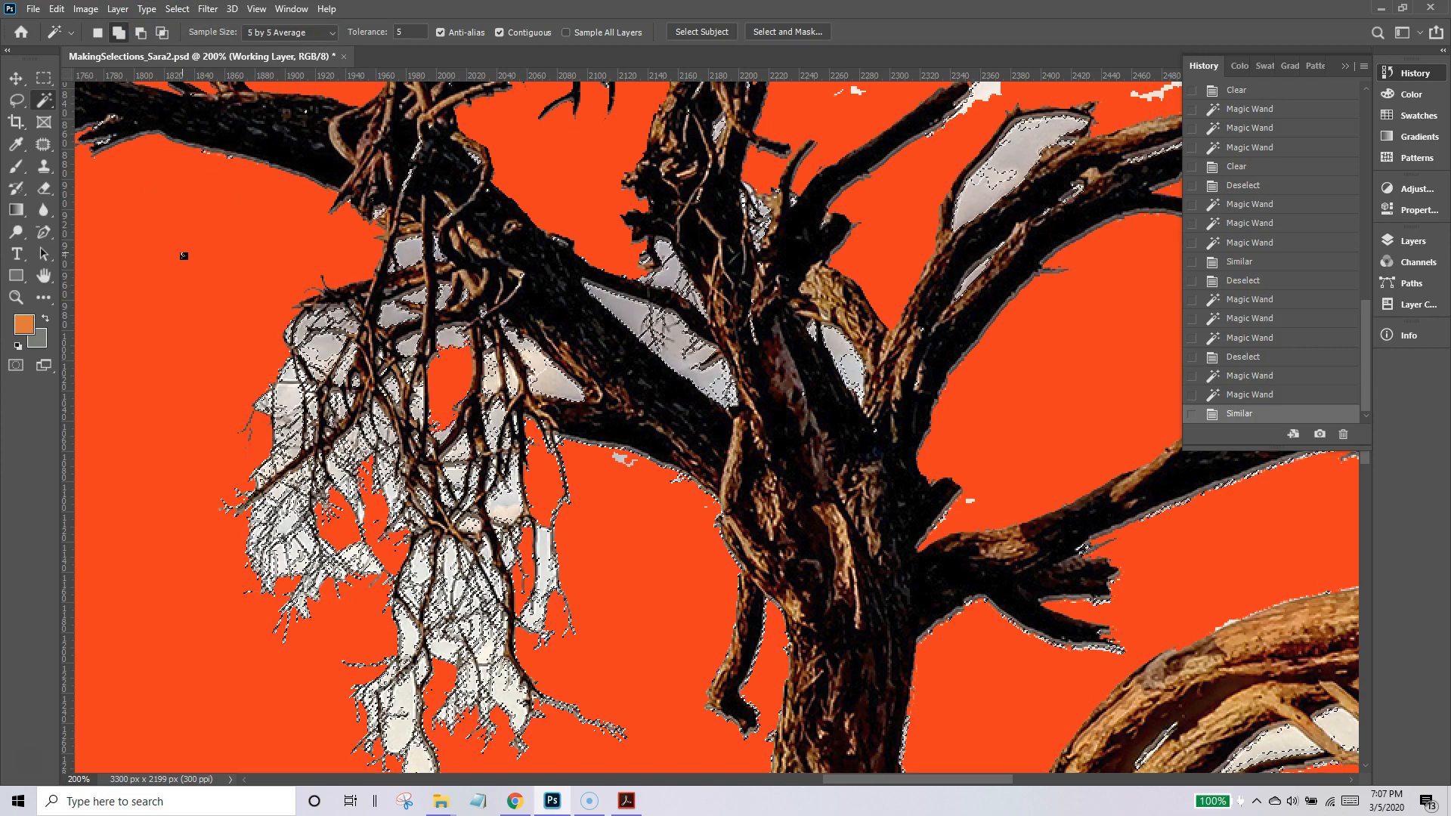
key(Delete)
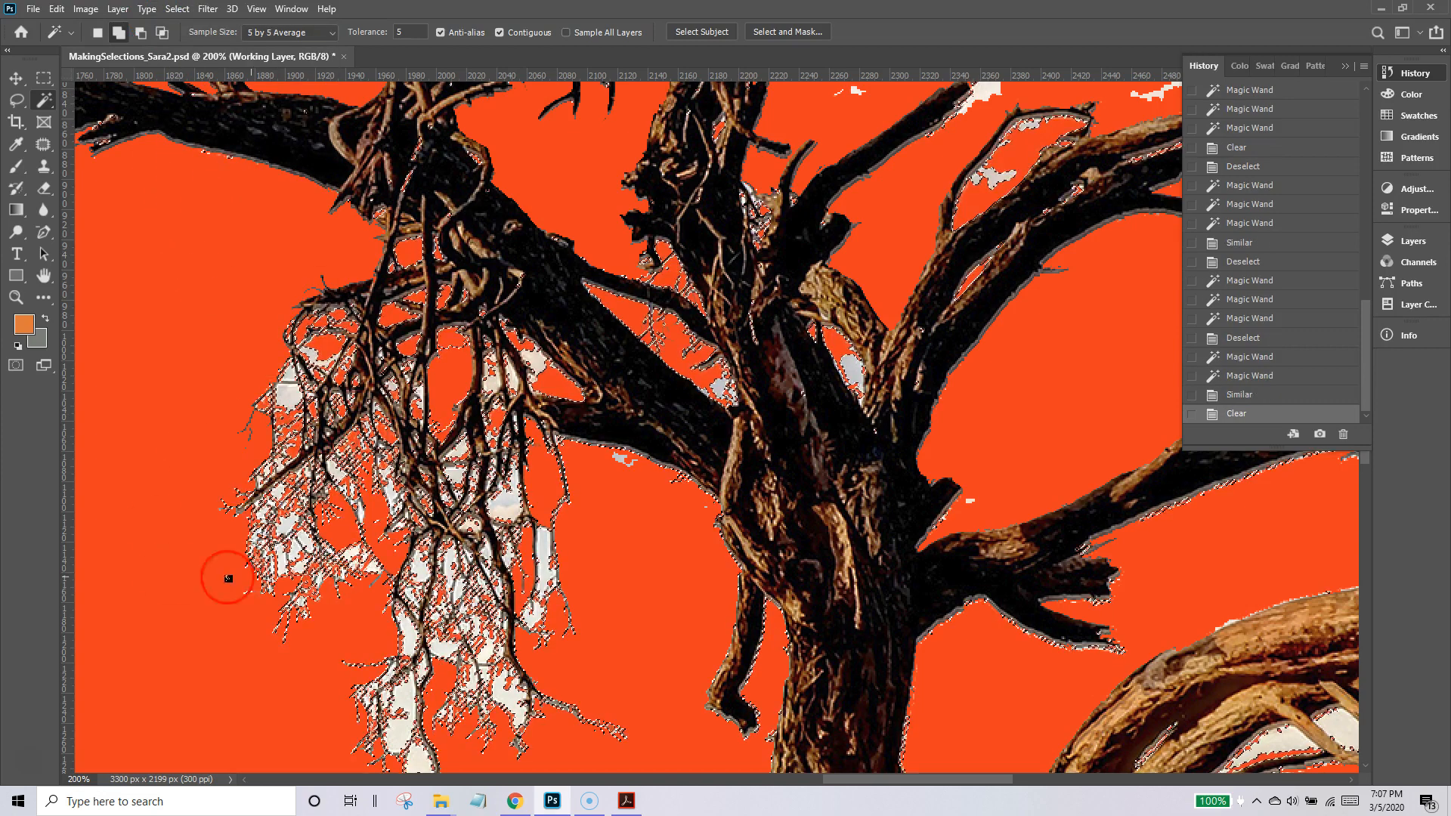
key(ctrl+d)
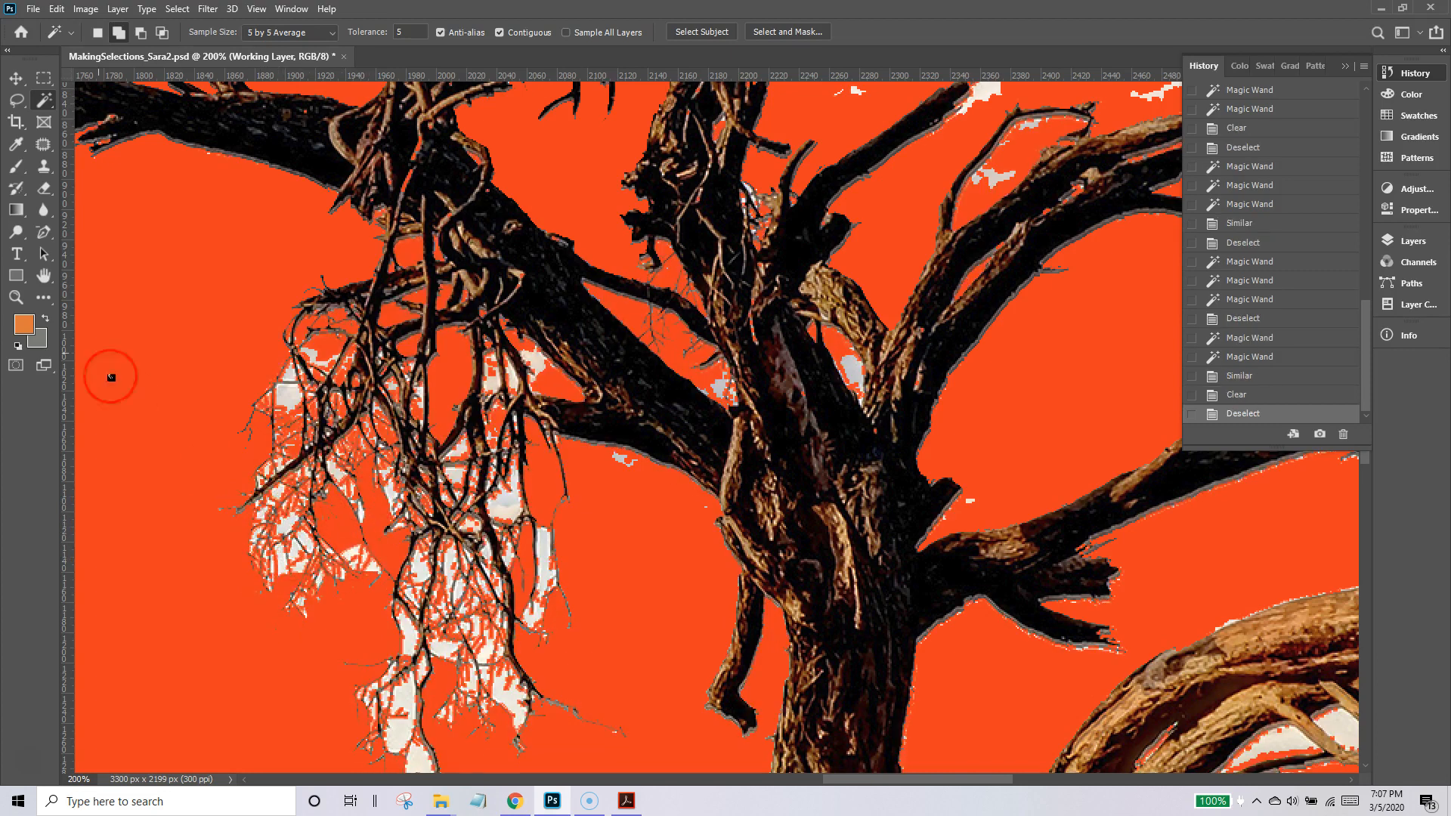
Reduce the Eraser size to 1 px and erase part of the square sky patch among the outer hanging twigs.
click(16, 297)
click(322, 433)
click(322, 433)
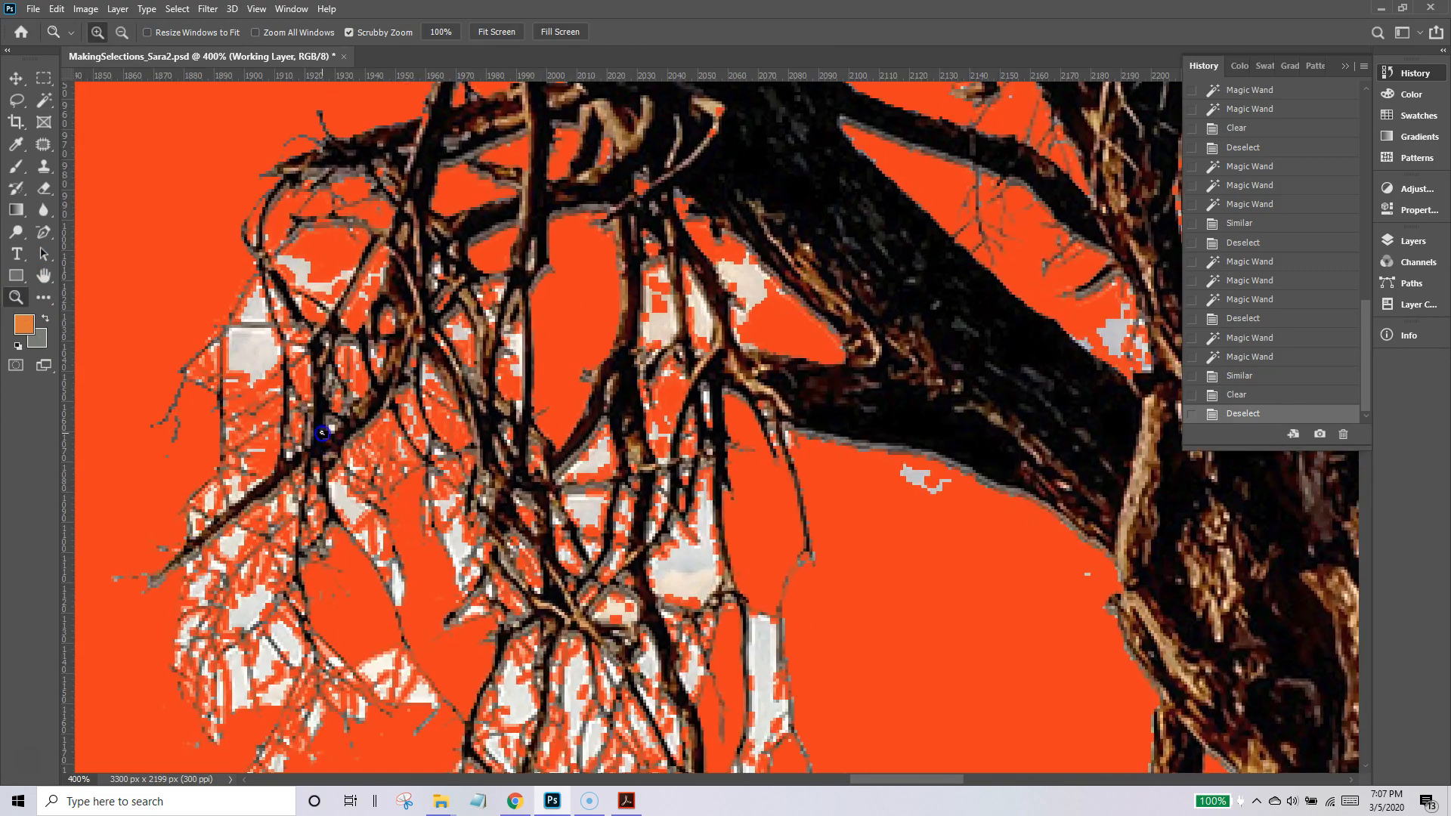
click(322, 433)
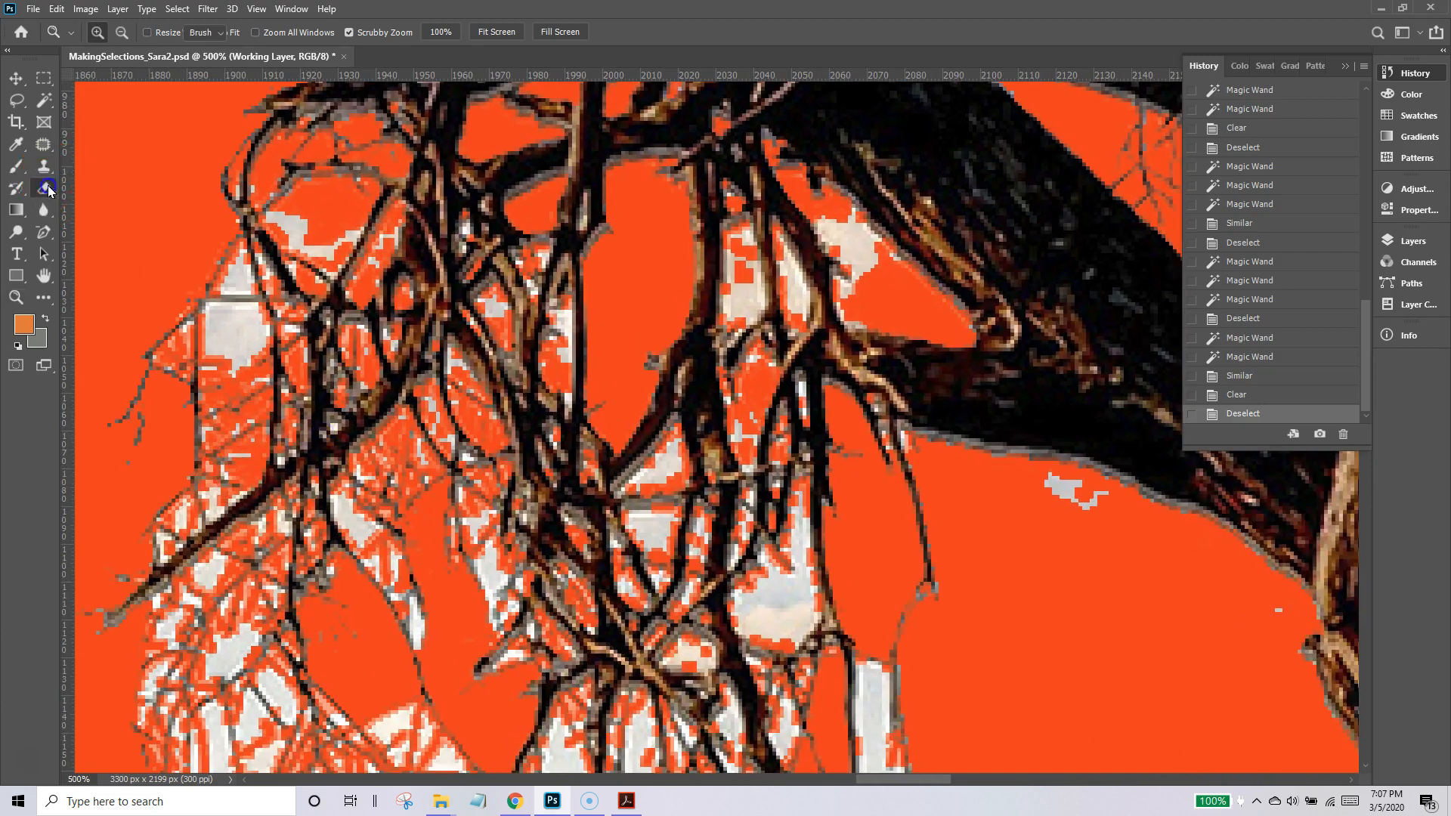
click(45, 189)
click(97, 32)
drag(104, 81, 99, 85)
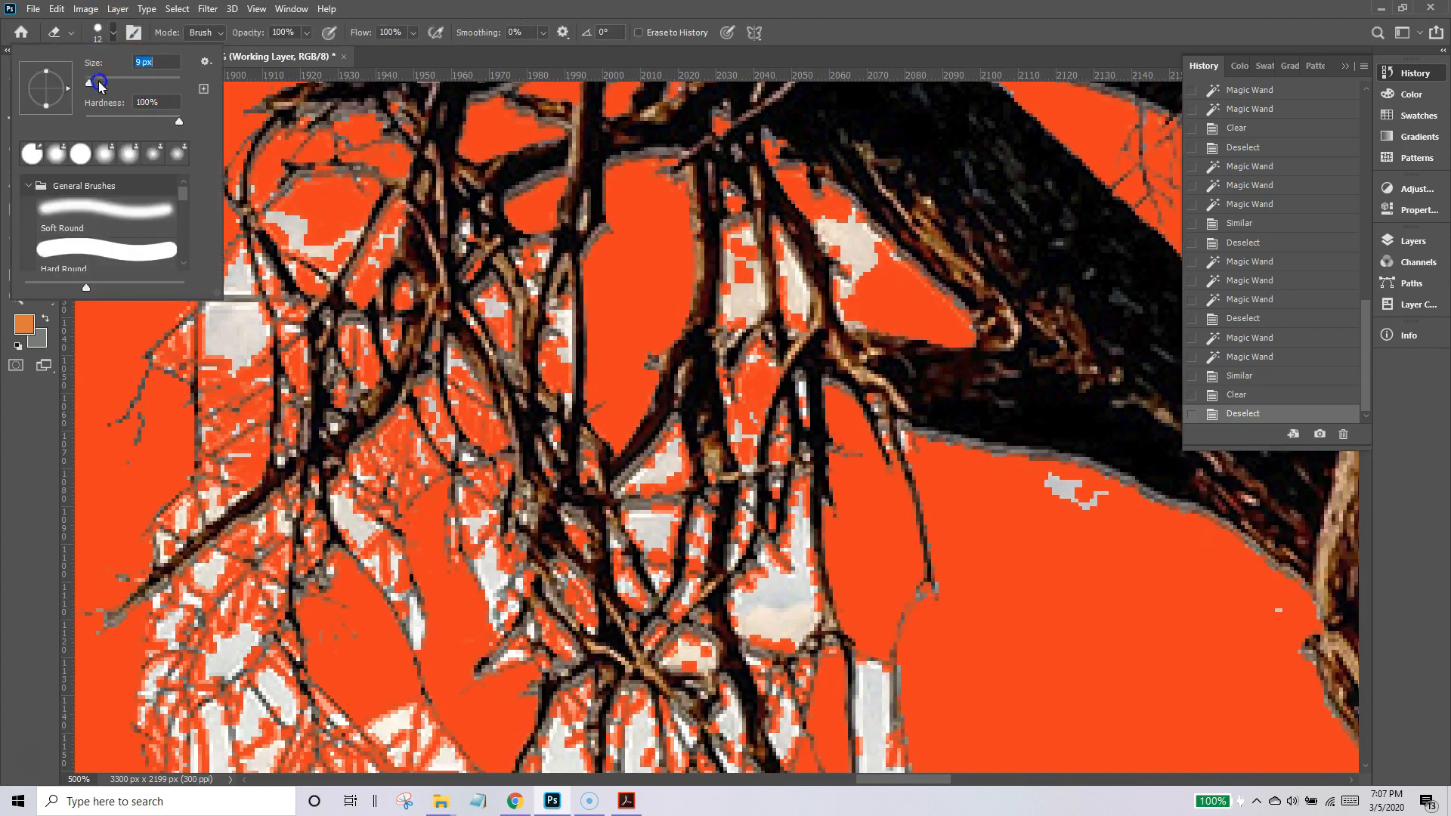
click(254, 343)
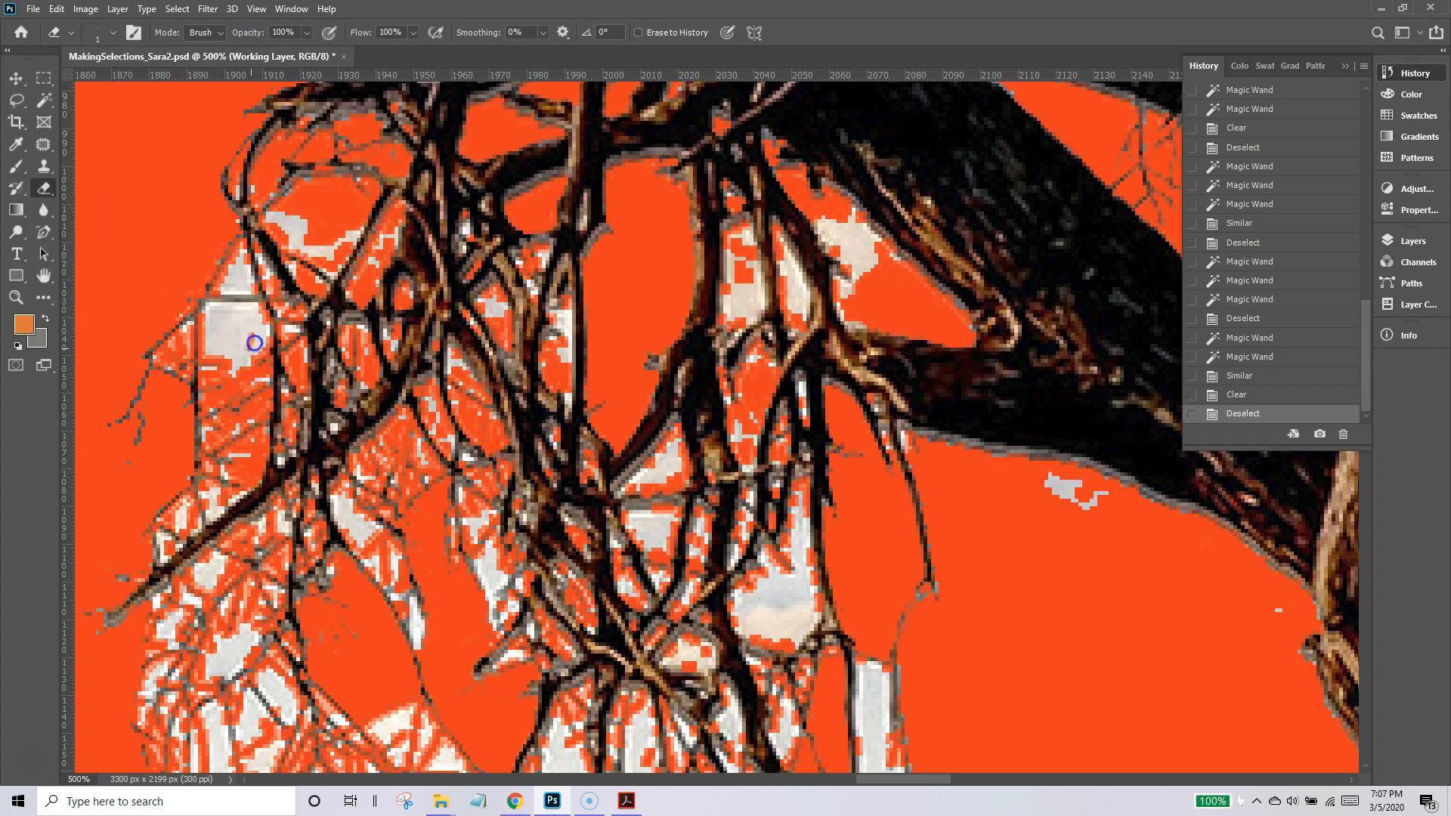
click(263, 343)
Switch the Eraser to the Hard Round brush at 14 px and erase a spot in the gap above the hanging twigs.
click(115, 34)
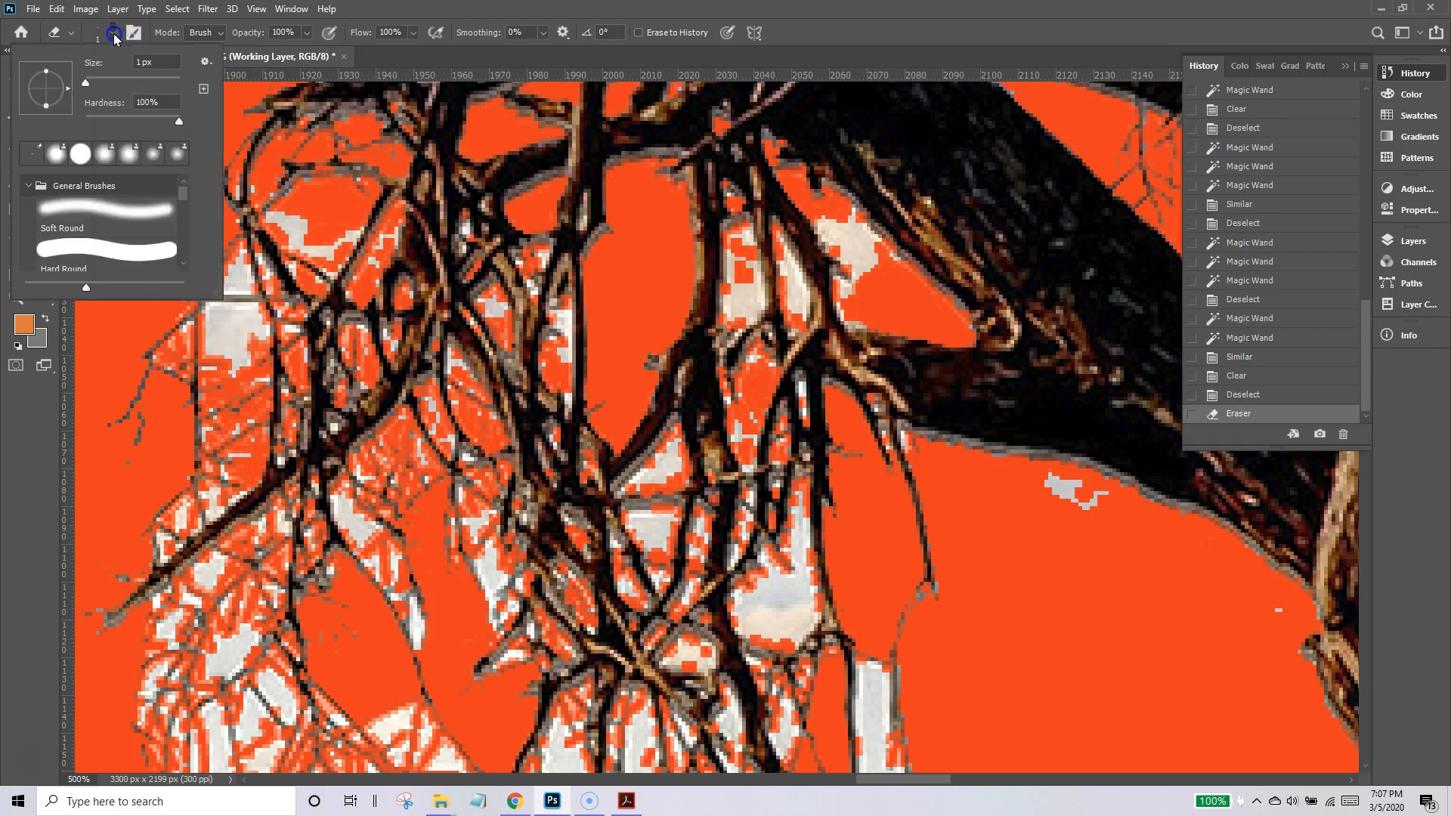
click(90, 256)
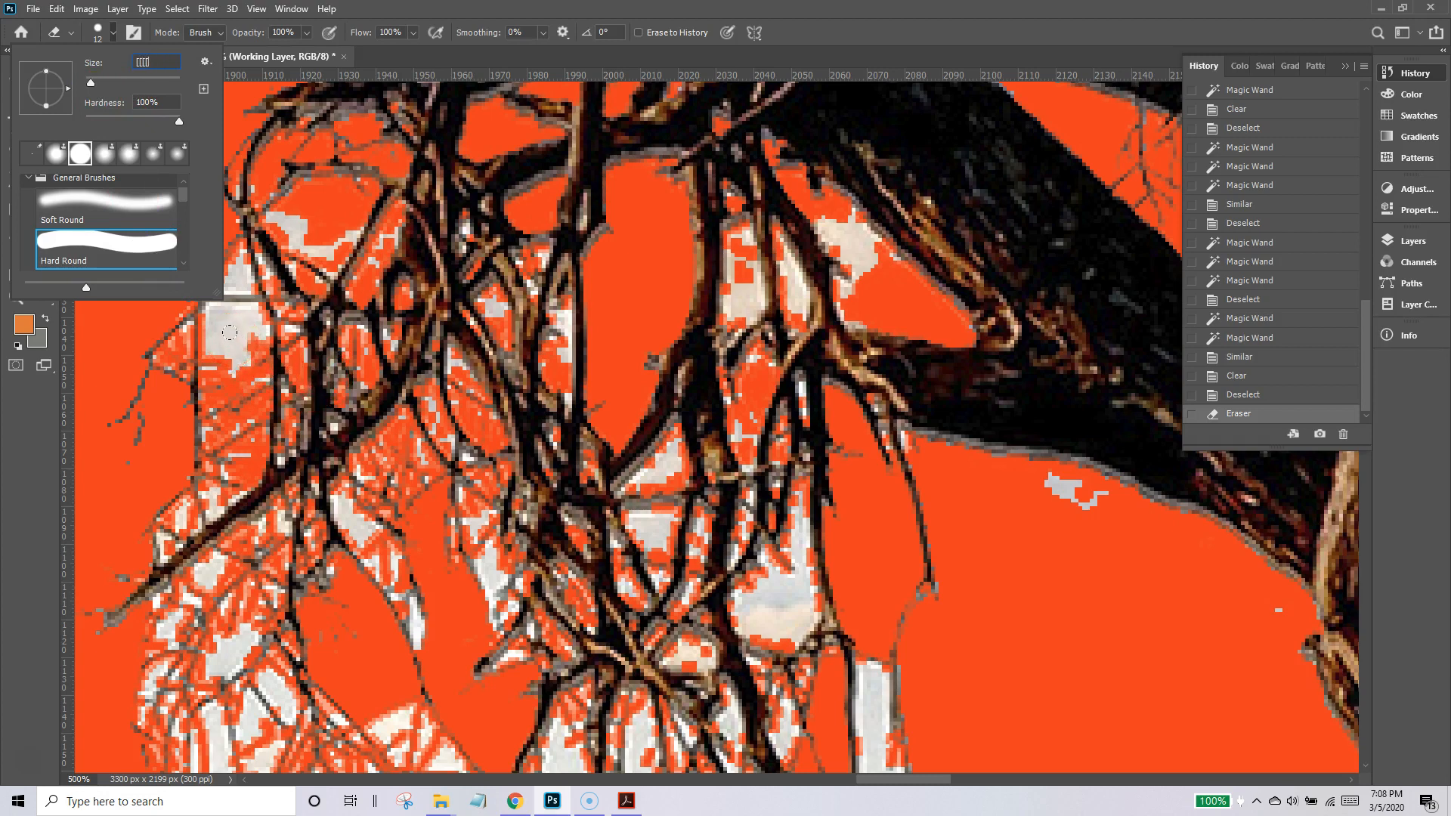
click(152, 75)
click(89, 85)
click(681, 295)
click(141, 72)
click(1078, 658)
click(363, 240)
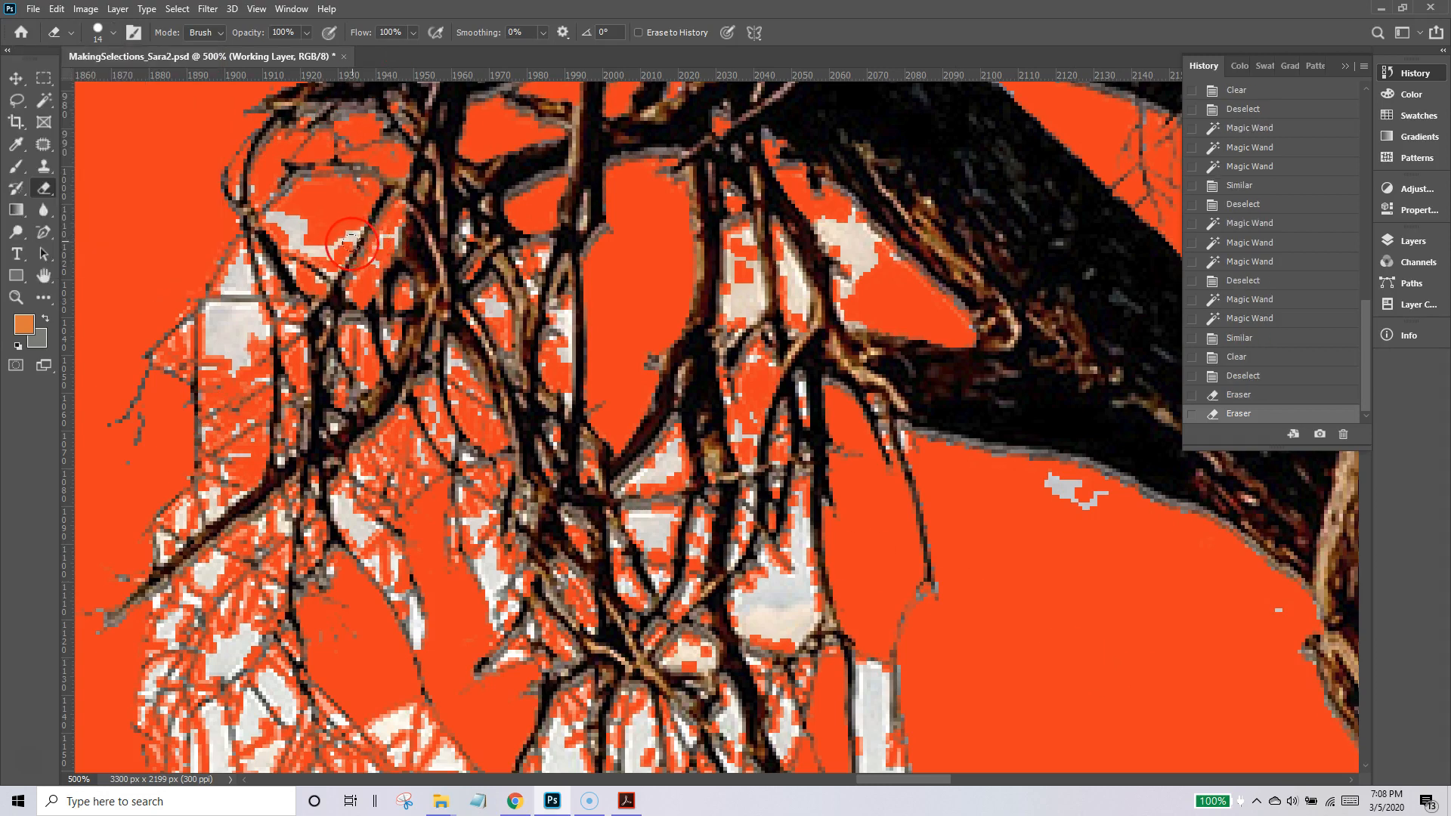
Shrink the Eraser further and erase the pale sky remnants in the gap under the arched twig.
key(bracketleft)
key(bracketleft)
key(bracketleft)
key(bracketleft)
key(bracketleft)
click(306, 226)
click(301, 225)
click(293, 224)
click(304, 240)
click(312, 243)
click(325, 248)
click(336, 246)
click(344, 233)
Erase the rest of the square sky patch between the two vertical outer twigs.
click(245, 324)
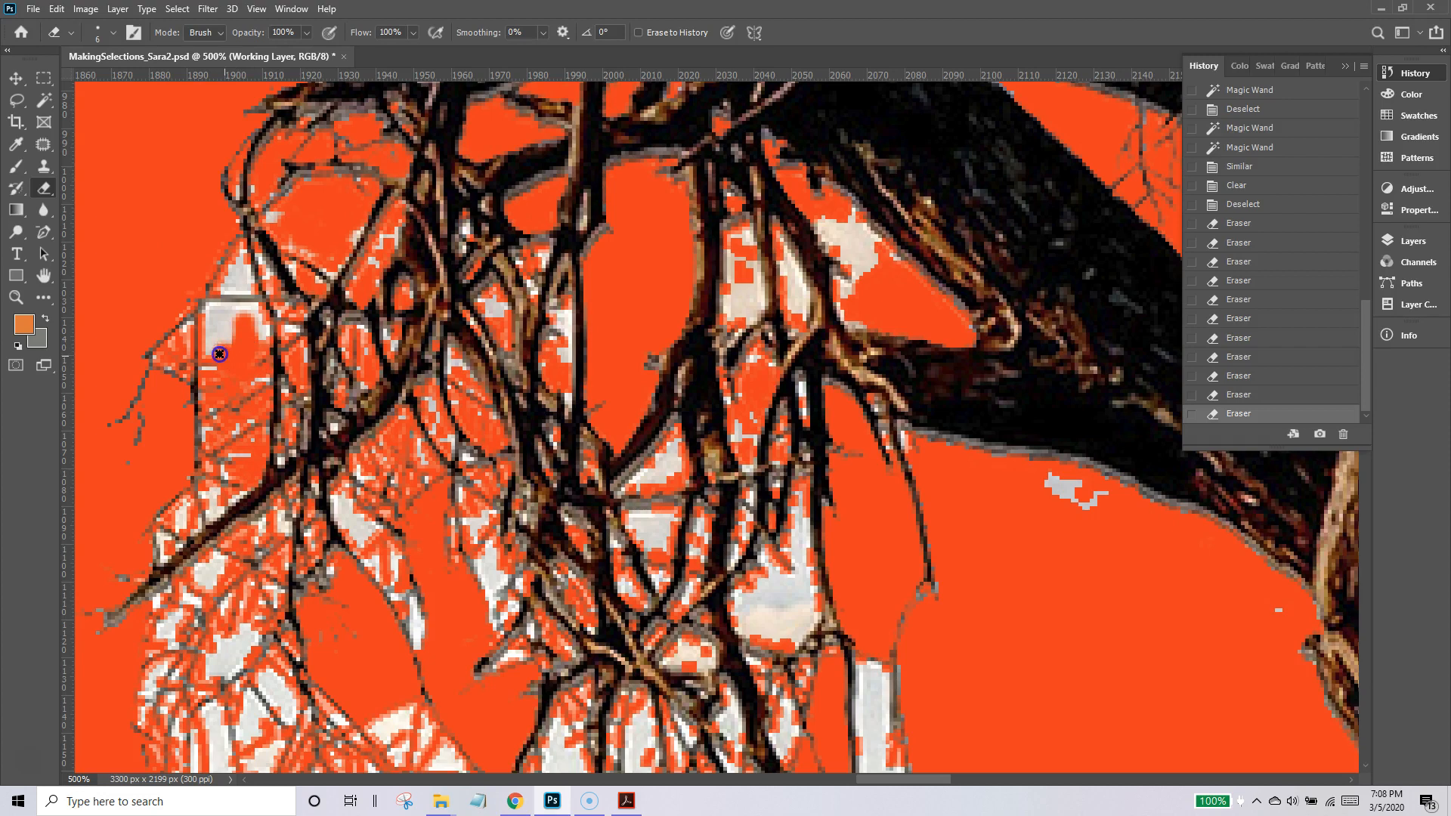
drag(217, 319, 248, 321)
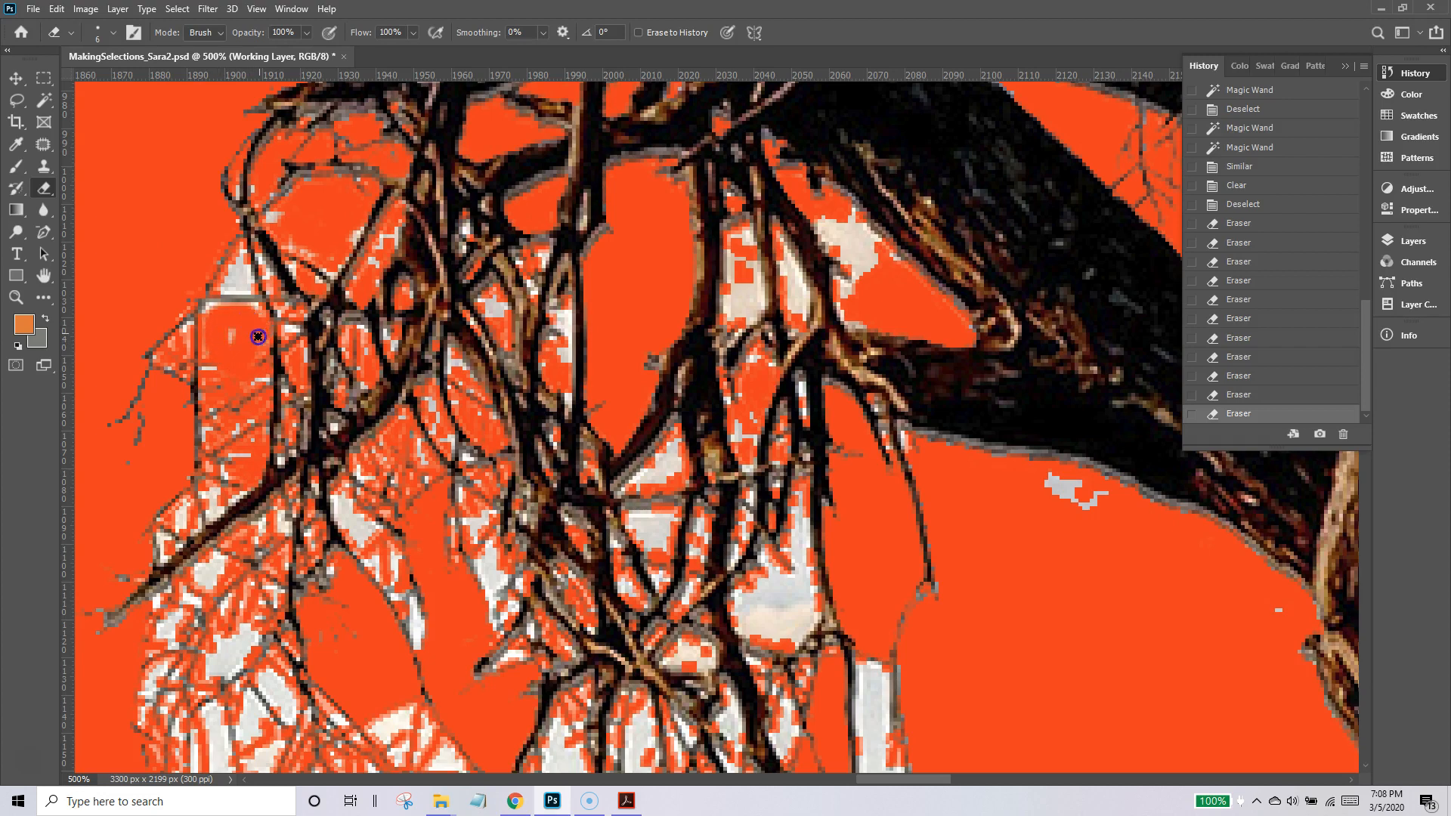
click(227, 339)
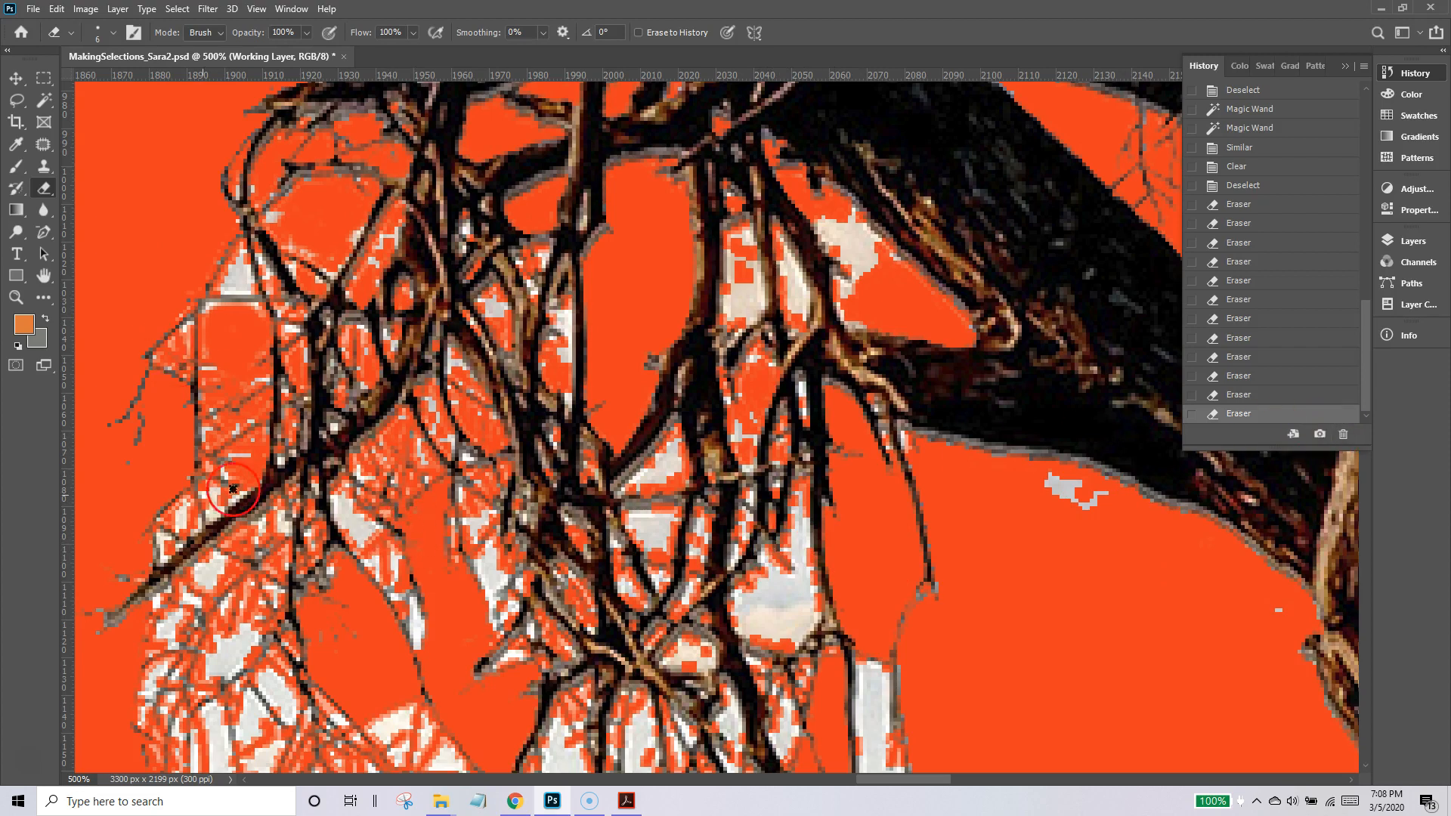
Fit the whole image on screen and bring back the layer list to review the cutout.
click(47, 278)
double_click(48, 278)
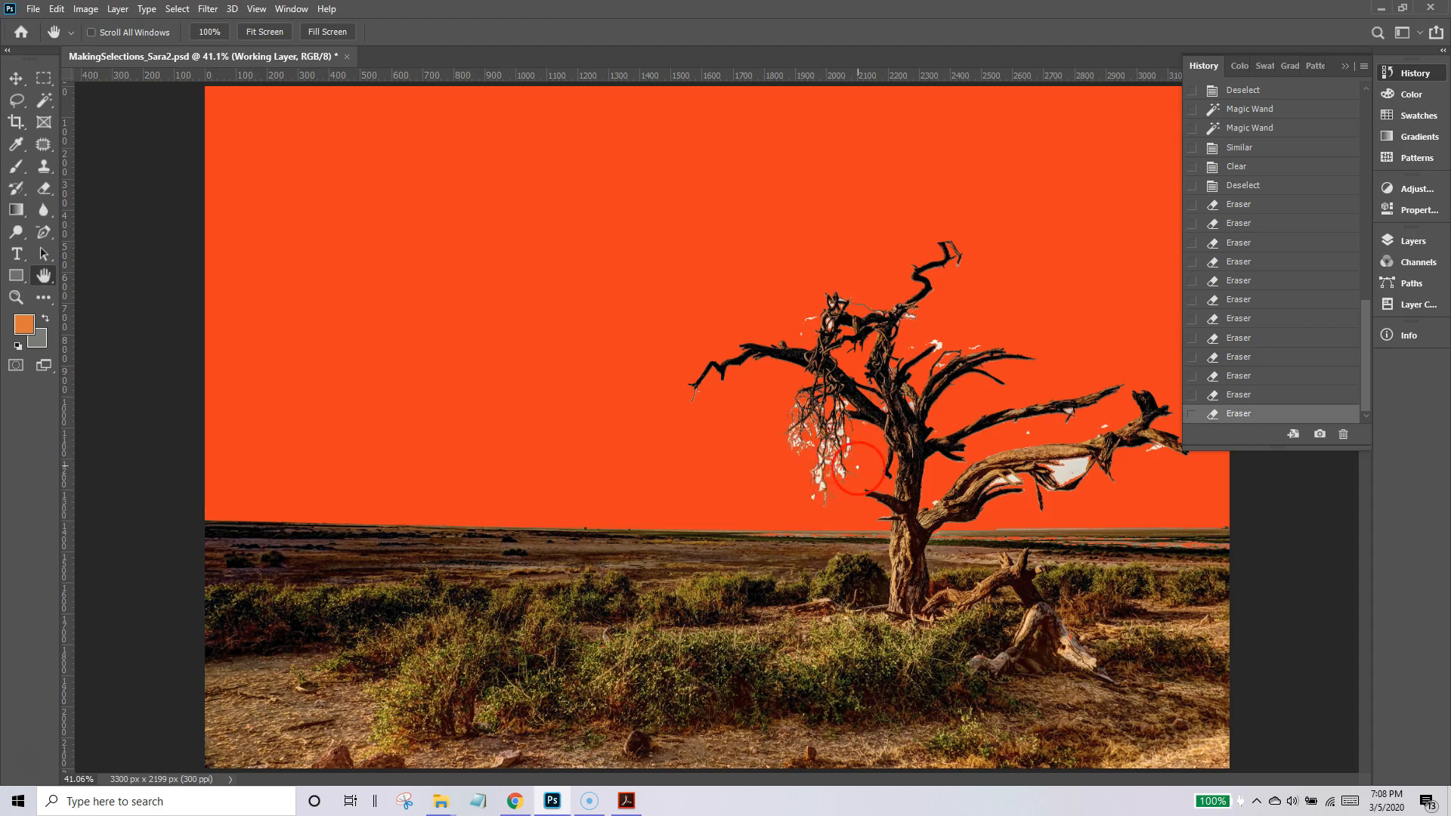
click(1381, 248)
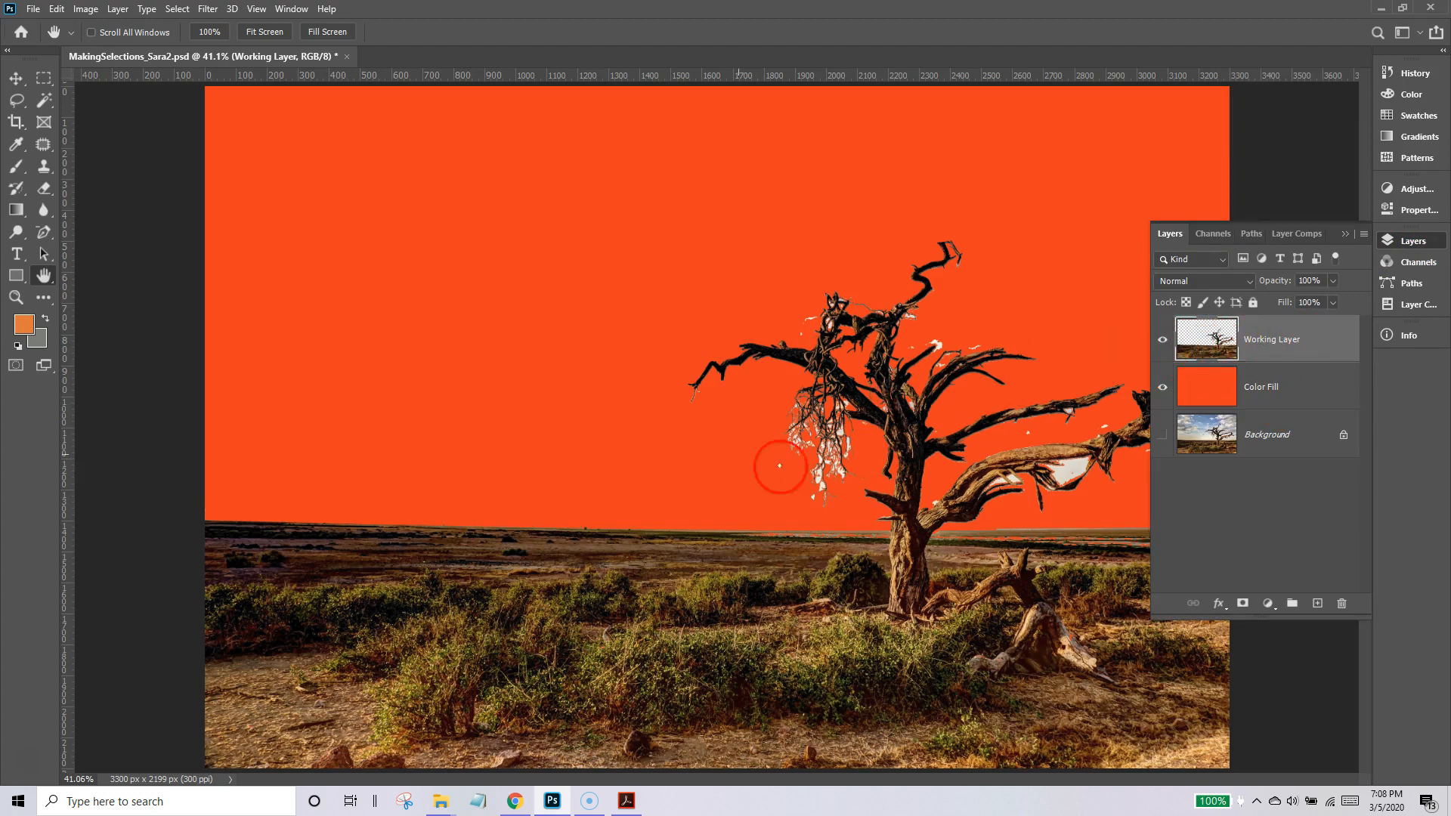
Try erasing the white sky specks above the long outstretched branch and scrub Eraser strokes across the branch itself.
click(13, 299)
drag(756, 405, 844, 357)
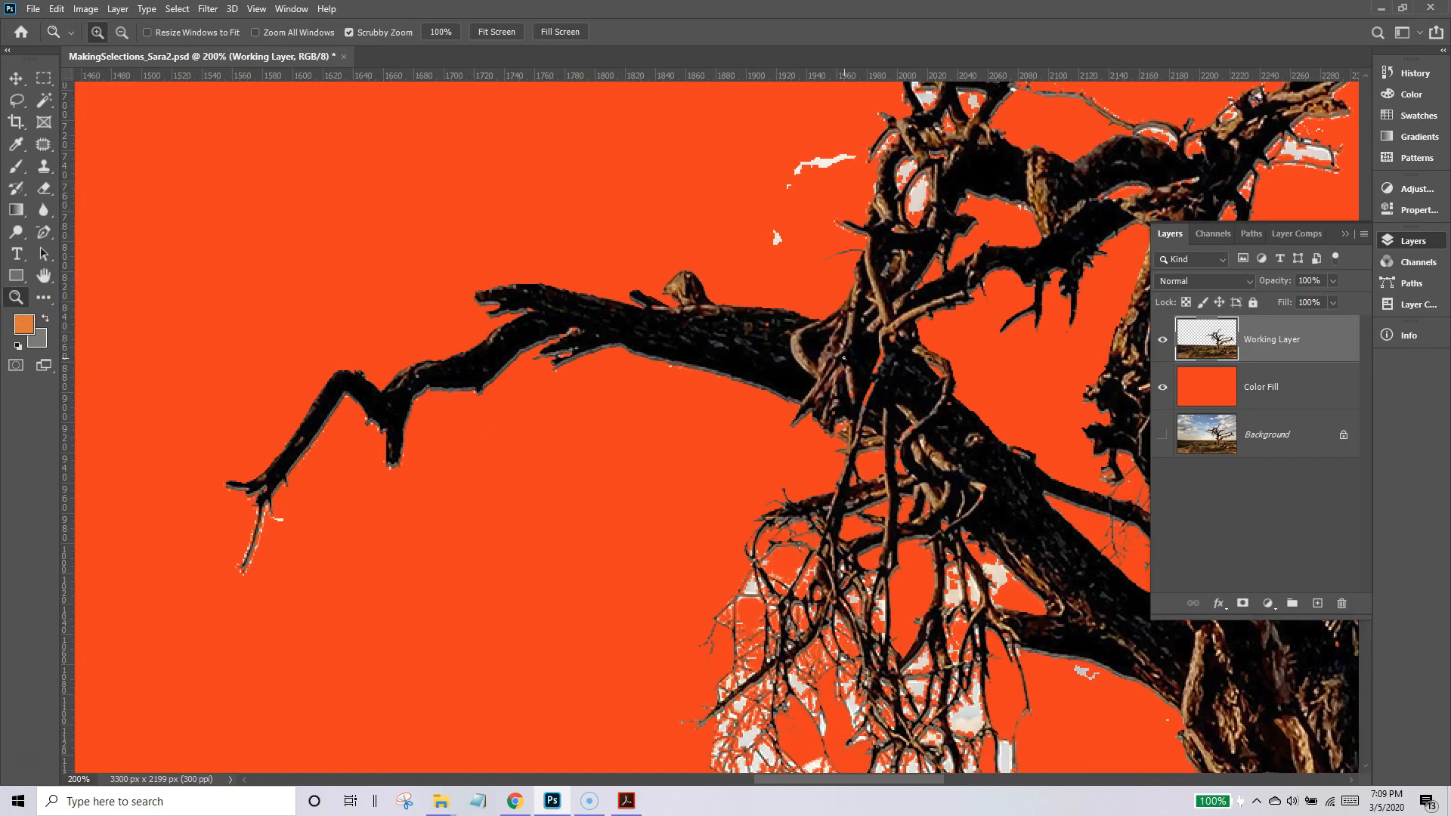
click(44, 188)
drag(818, 162, 796, 164)
drag(795, 170, 842, 178)
mouse_move(768, 252)
mouse_down()
mouse_move(727, 398)
mouse_move(736, 358)
mouse_move(721, 365)
mouse_move(716, 299)
mouse_move(697, 363)
mouse_move(668, 387)
mouse_move(642, 359)
mouse_move(626, 293)
mouse_move(605, 300)
mouse_move(567, 276)
mouse_move(523, 278)
mouse_move(473, 388)
mouse_move(414, 413)
mouse_up()
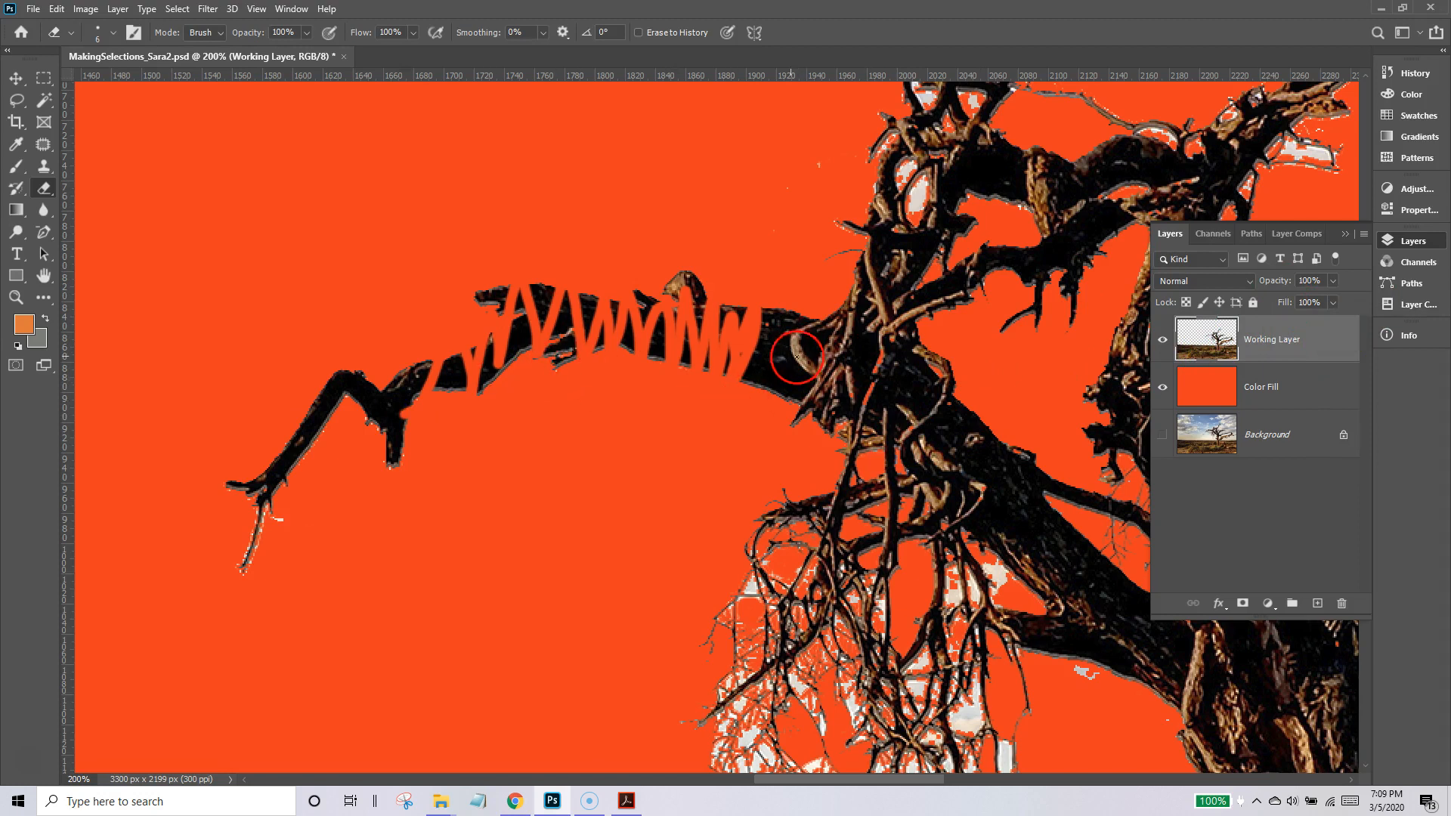
Roll the document history back to the first Eraser state following Deselect.
click(1414, 74)
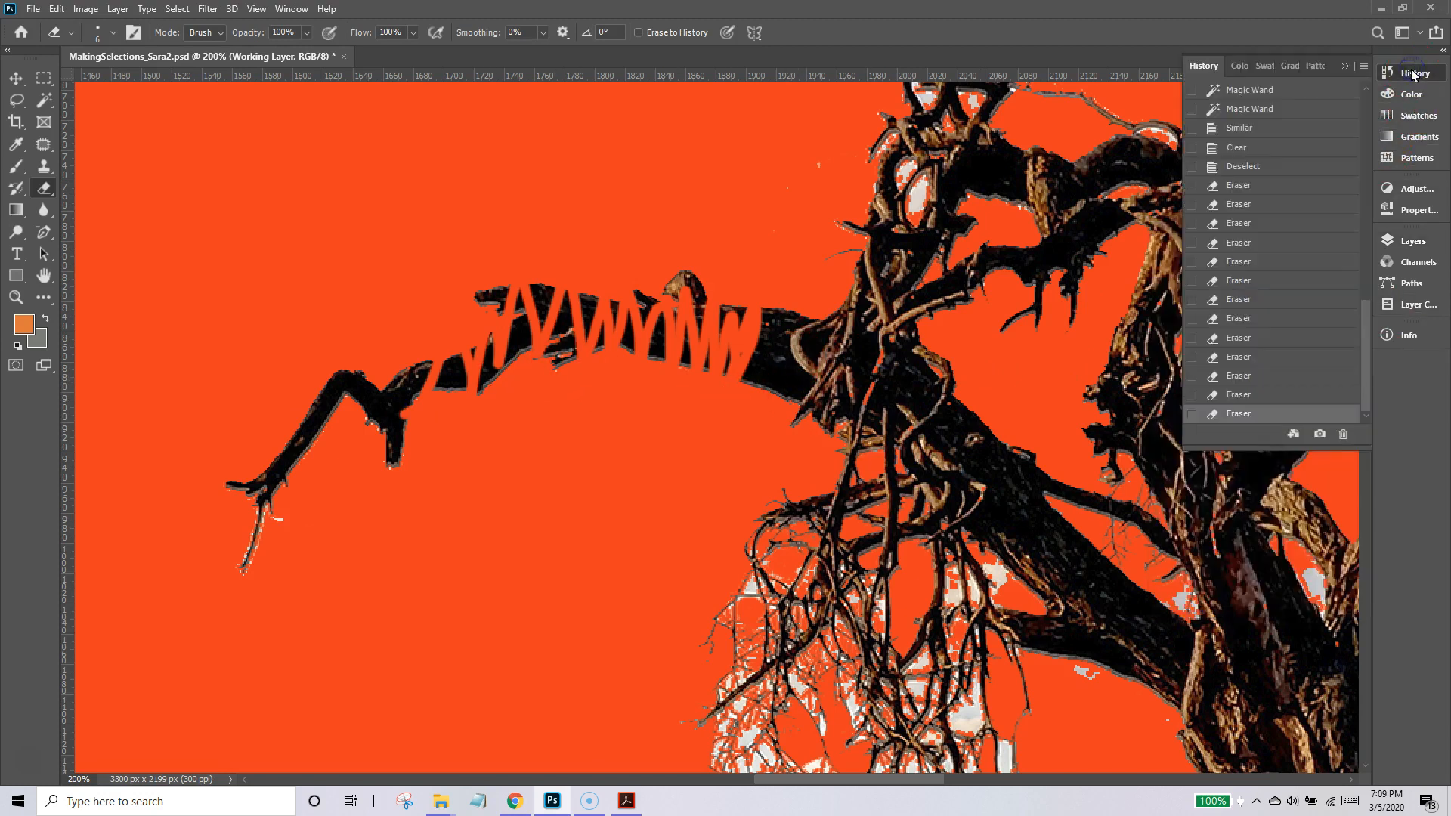
click(1250, 186)
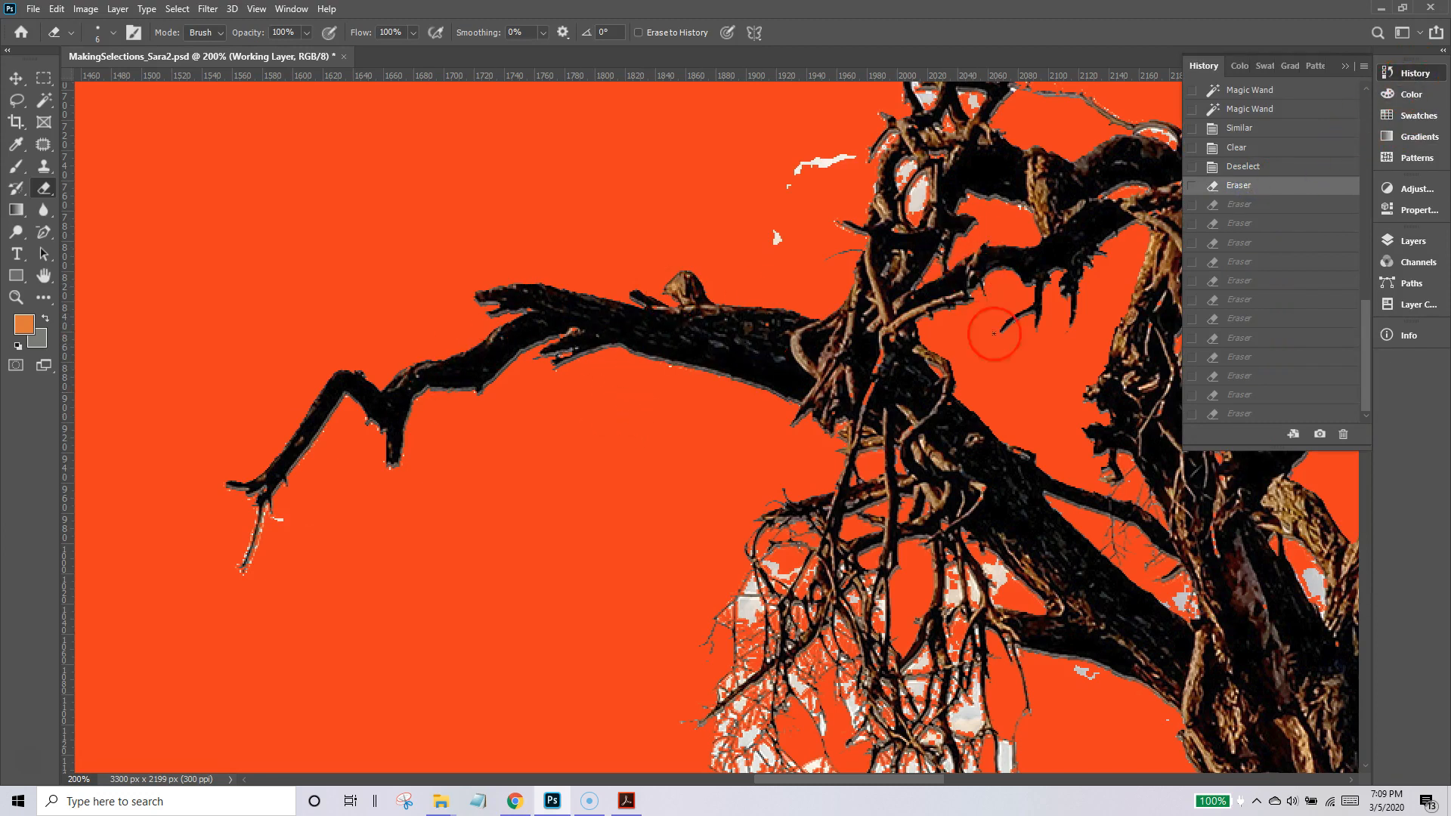
click(1411, 74)
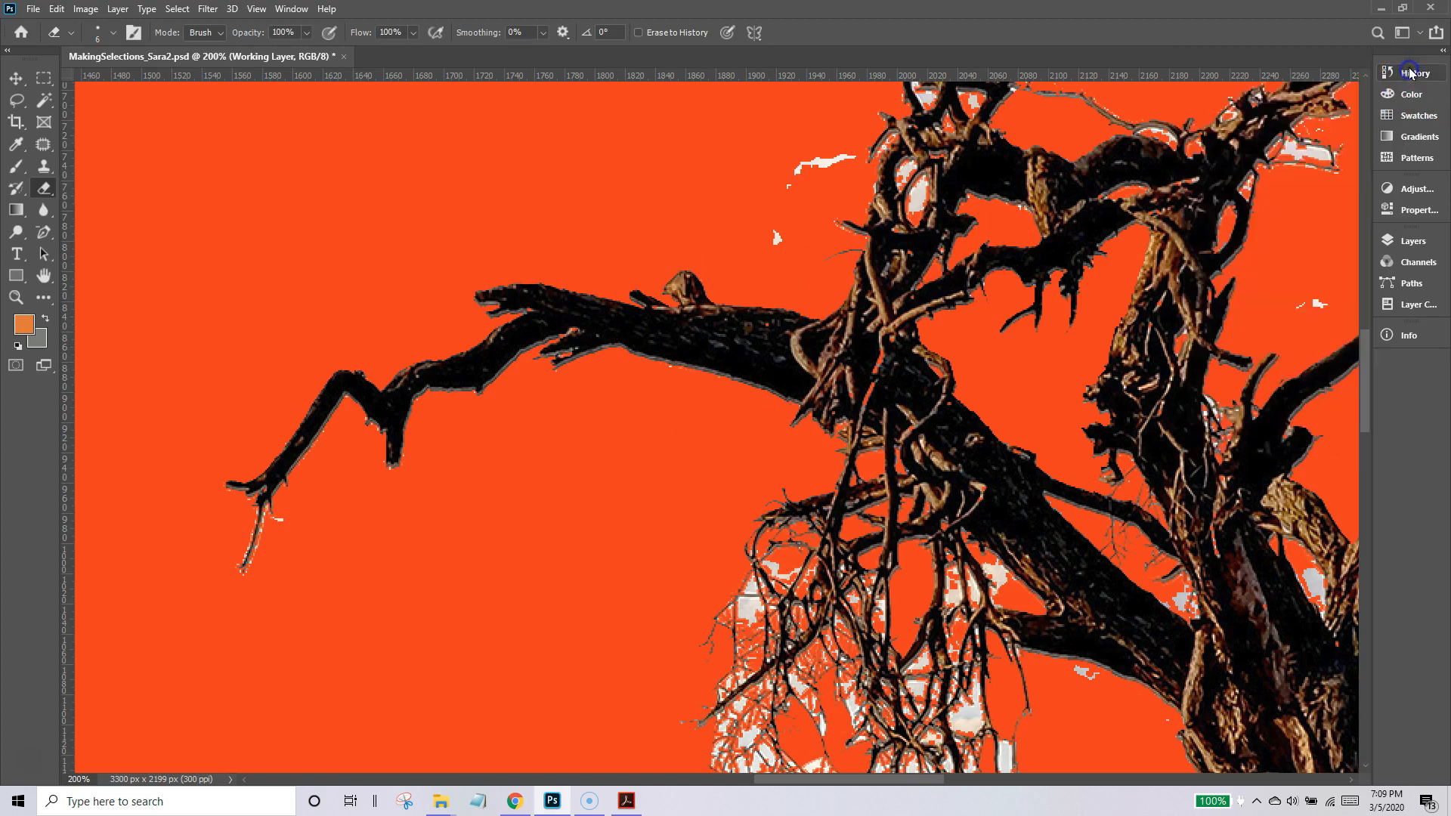
Hide the Working Layer and the Color Fill layer, and fit the whole image on screen.
click(1412, 241)
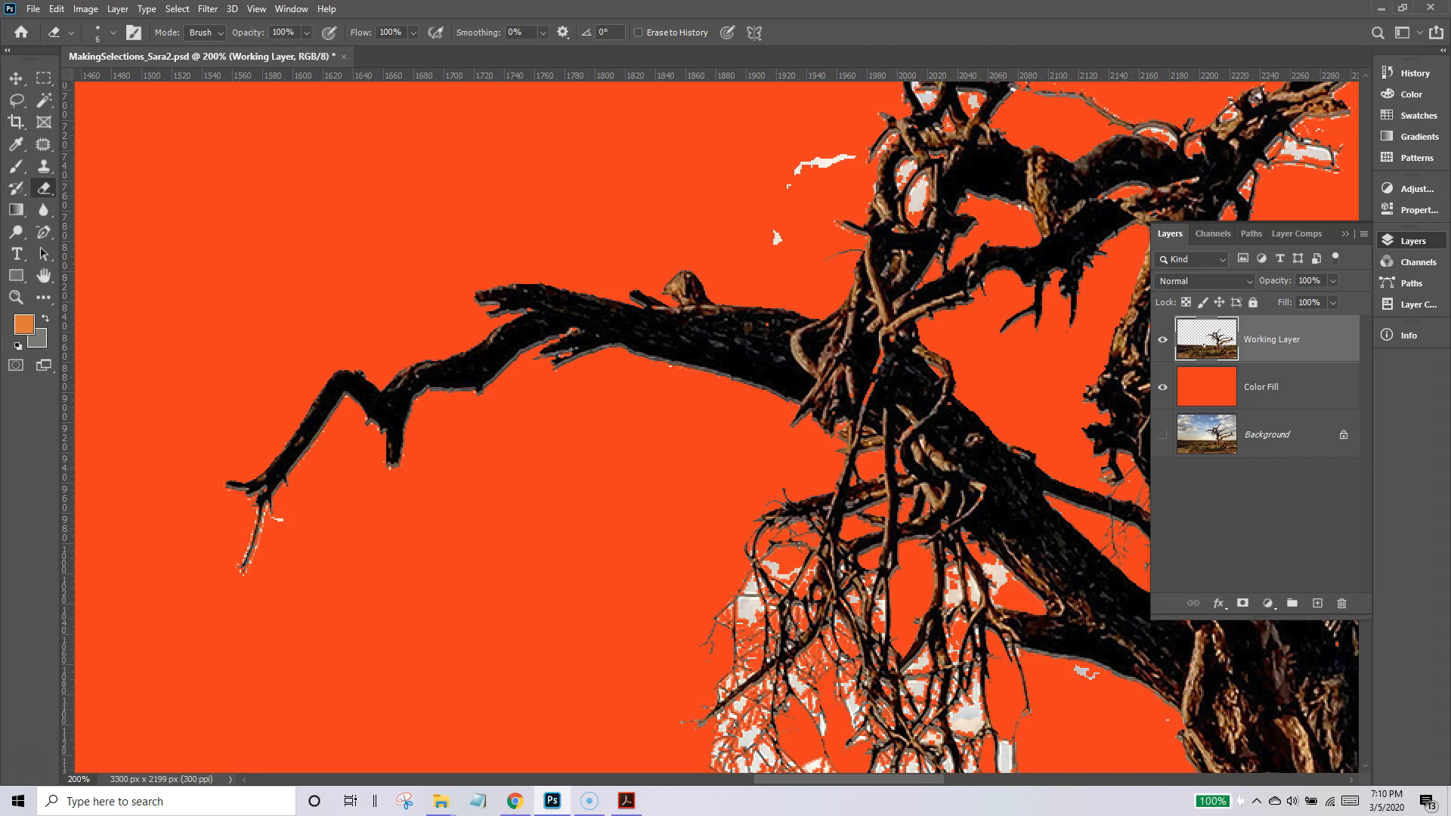
click(1163, 340)
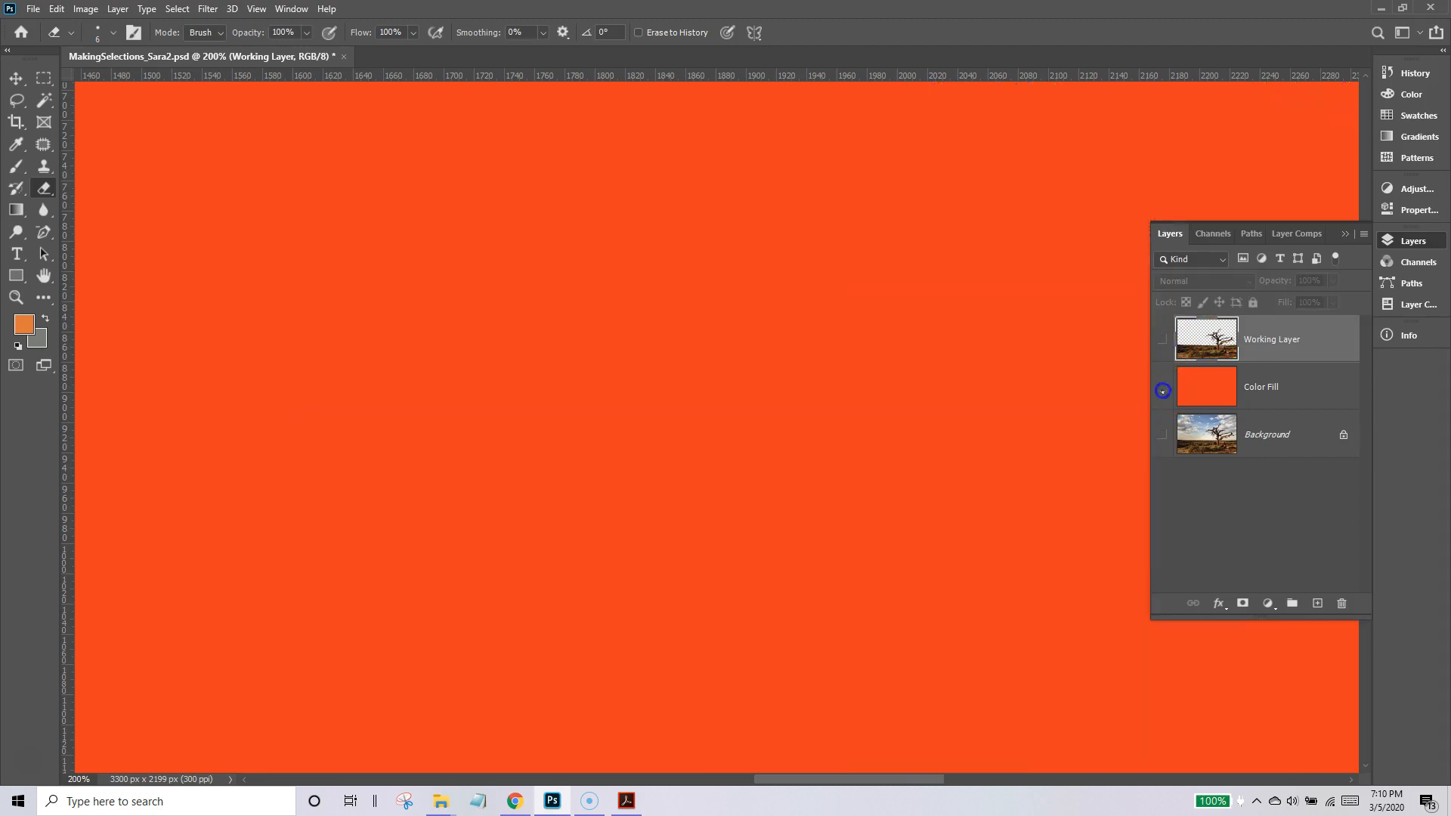
click(1163, 387)
double_click(44, 276)
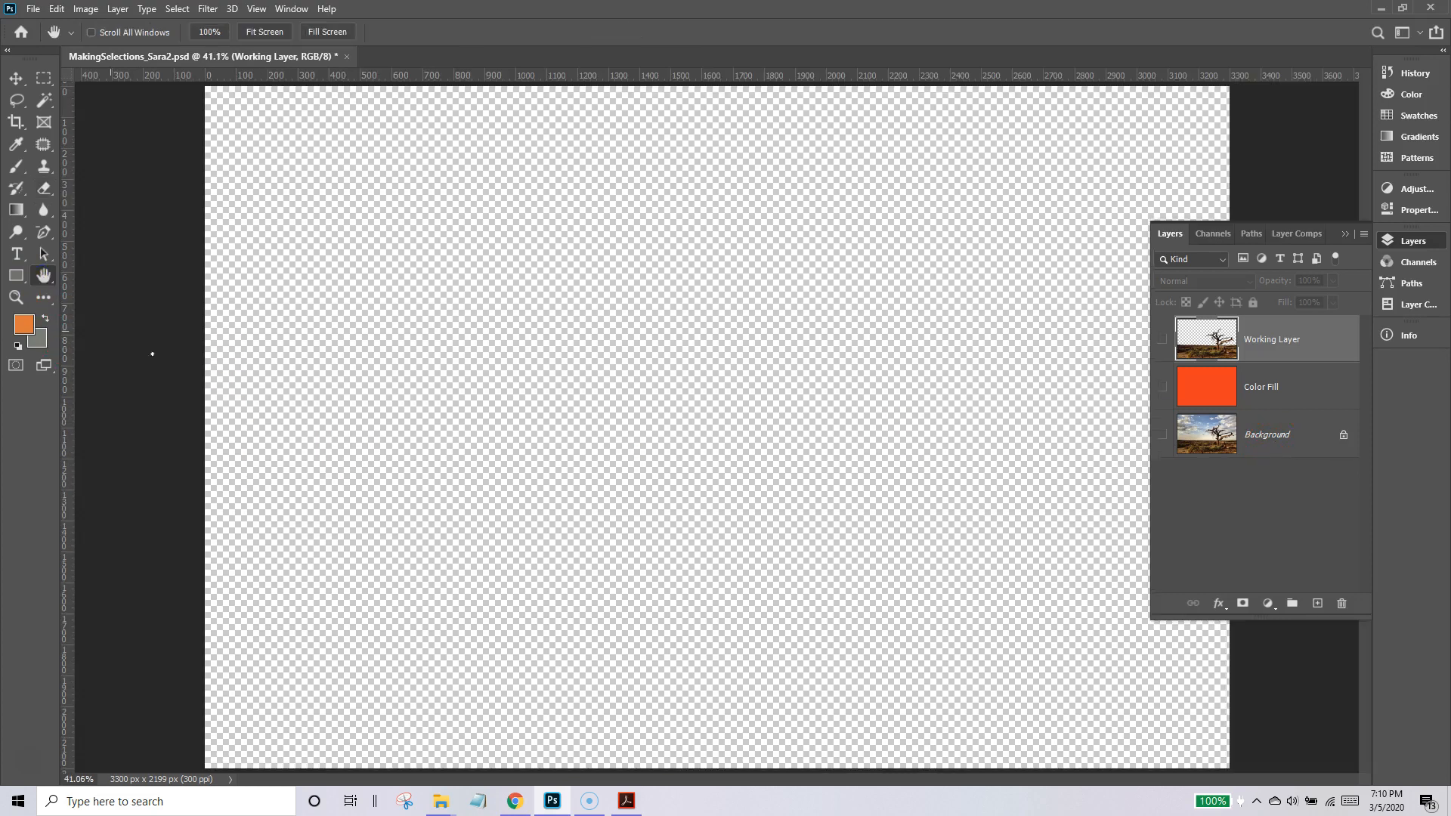
Show the Background layer, duplicate it, and hide the original Background.
click(1163, 436)
drag(1297, 456, 1318, 607)
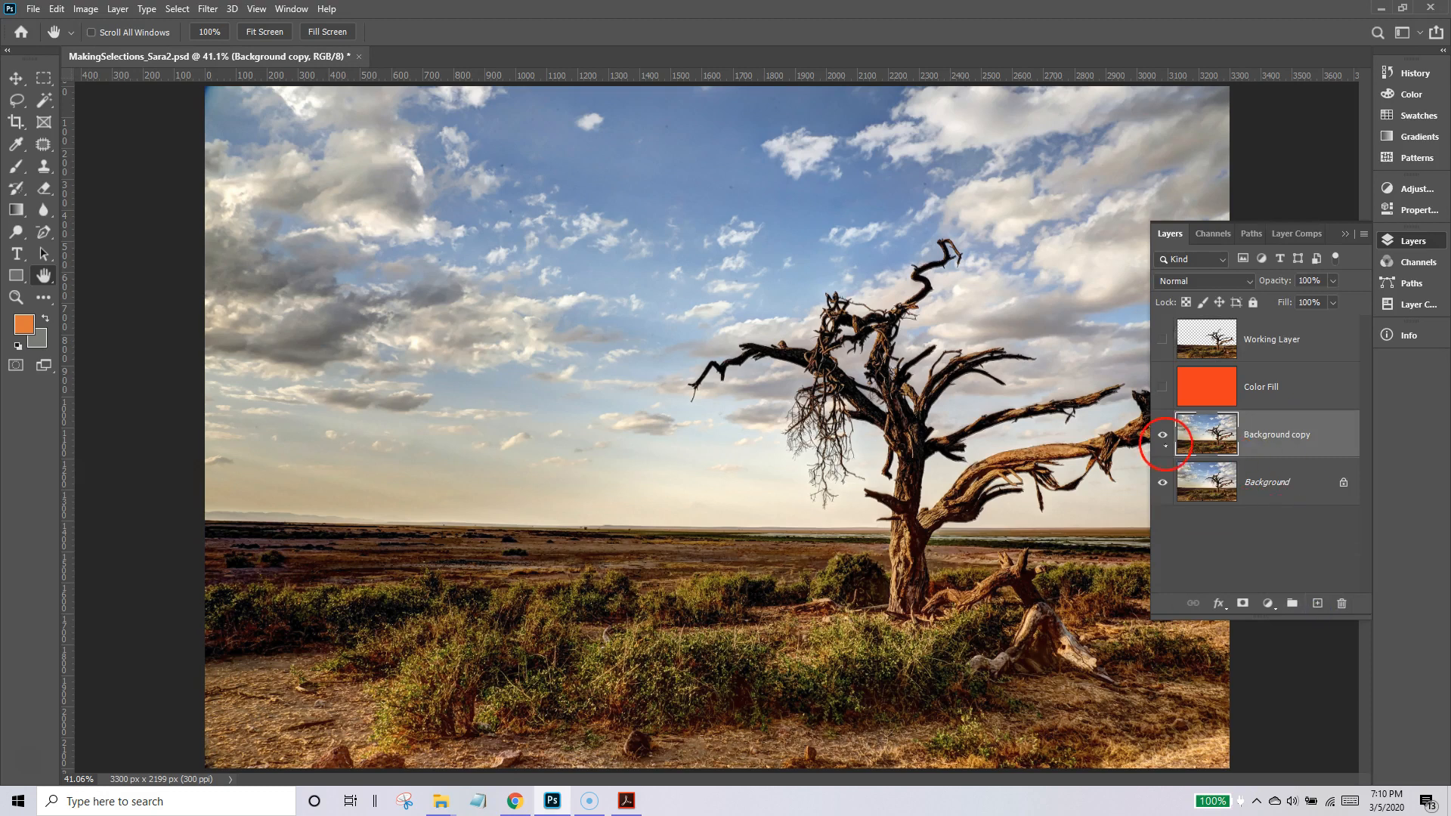
click(1162, 482)
Rename the Background copy as Workling Layer Mask and keep that layer selected.
double_click(1274, 446)
text(WO)
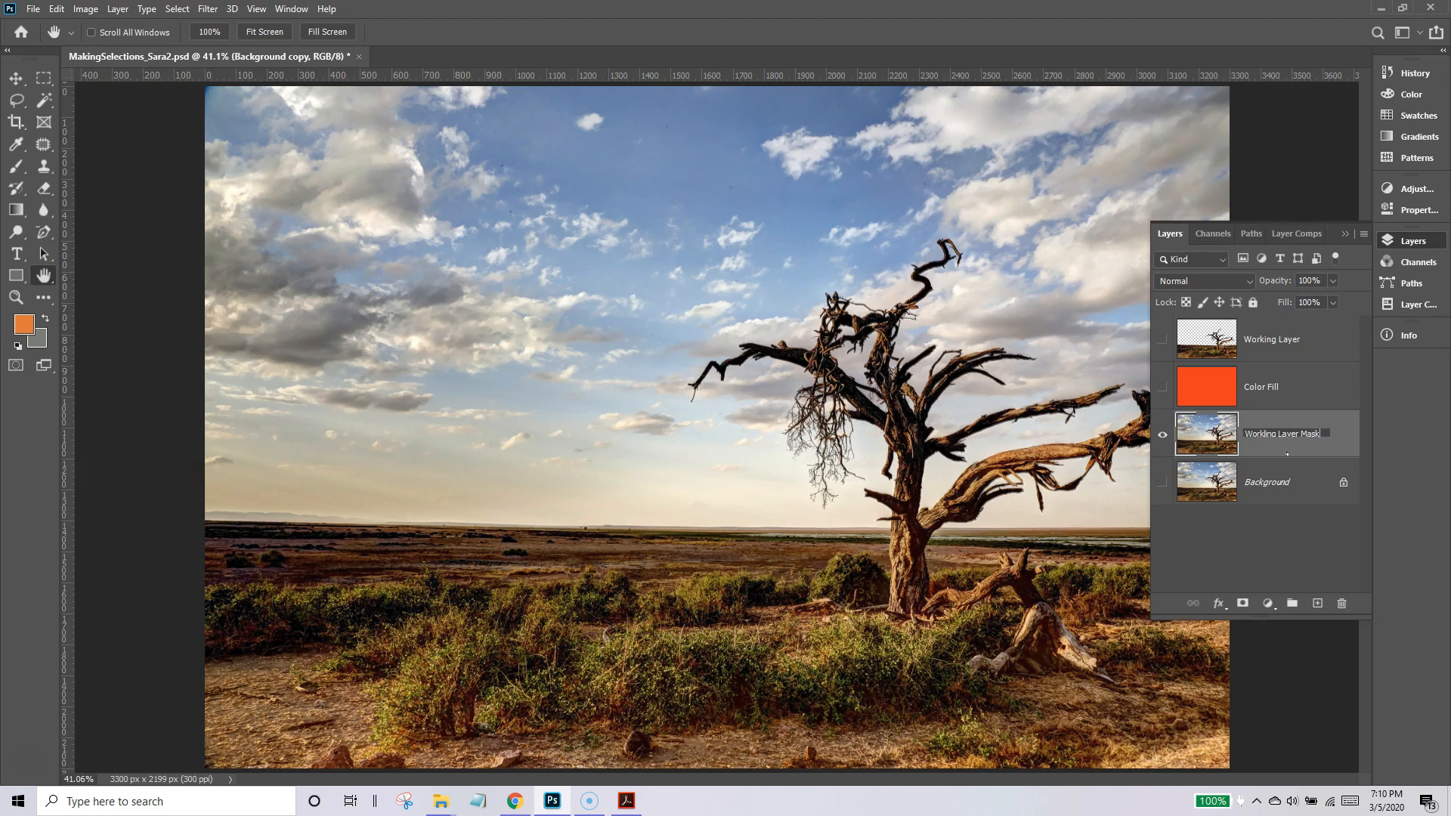
click(1310, 534)
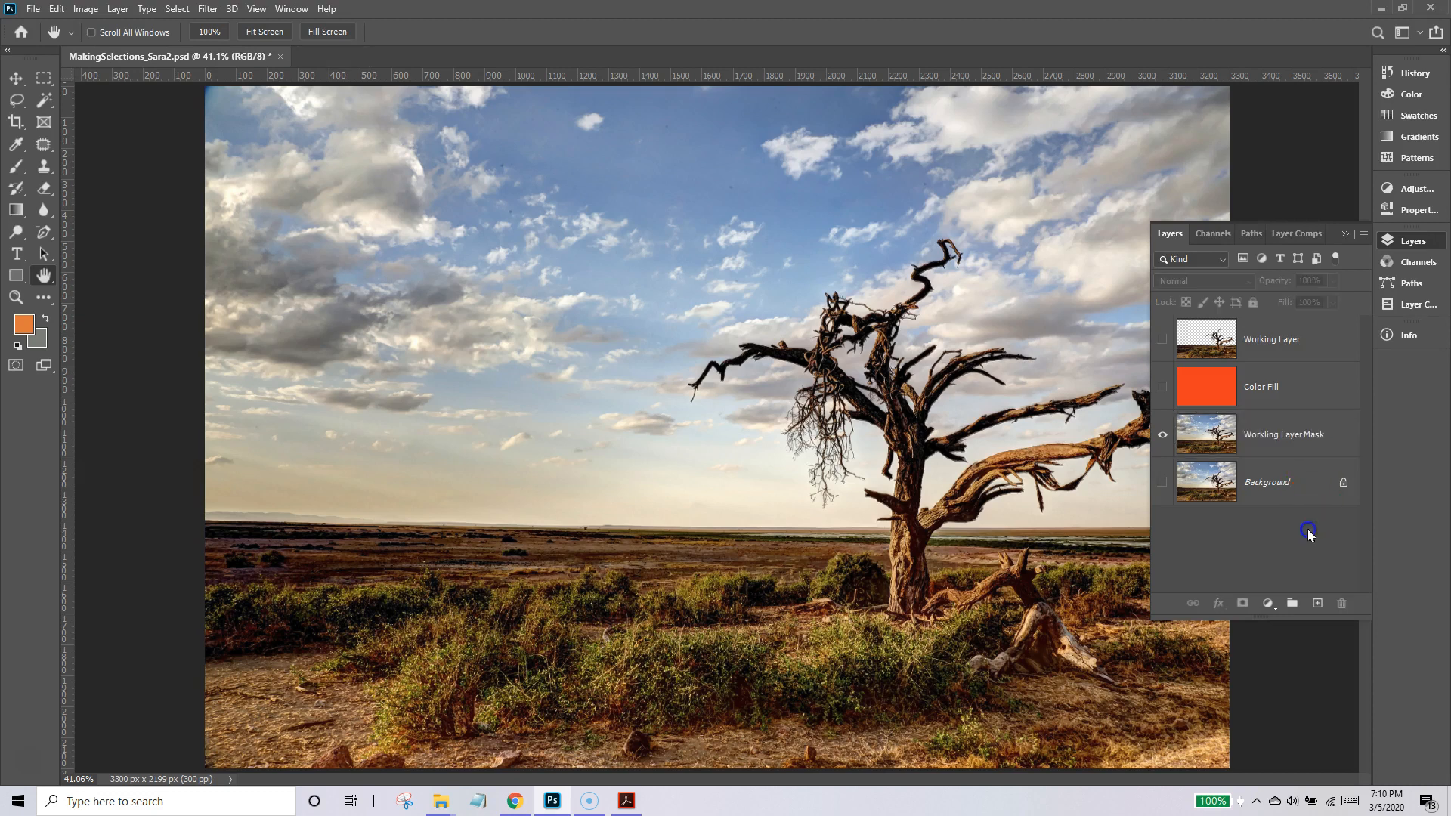
click(1299, 433)
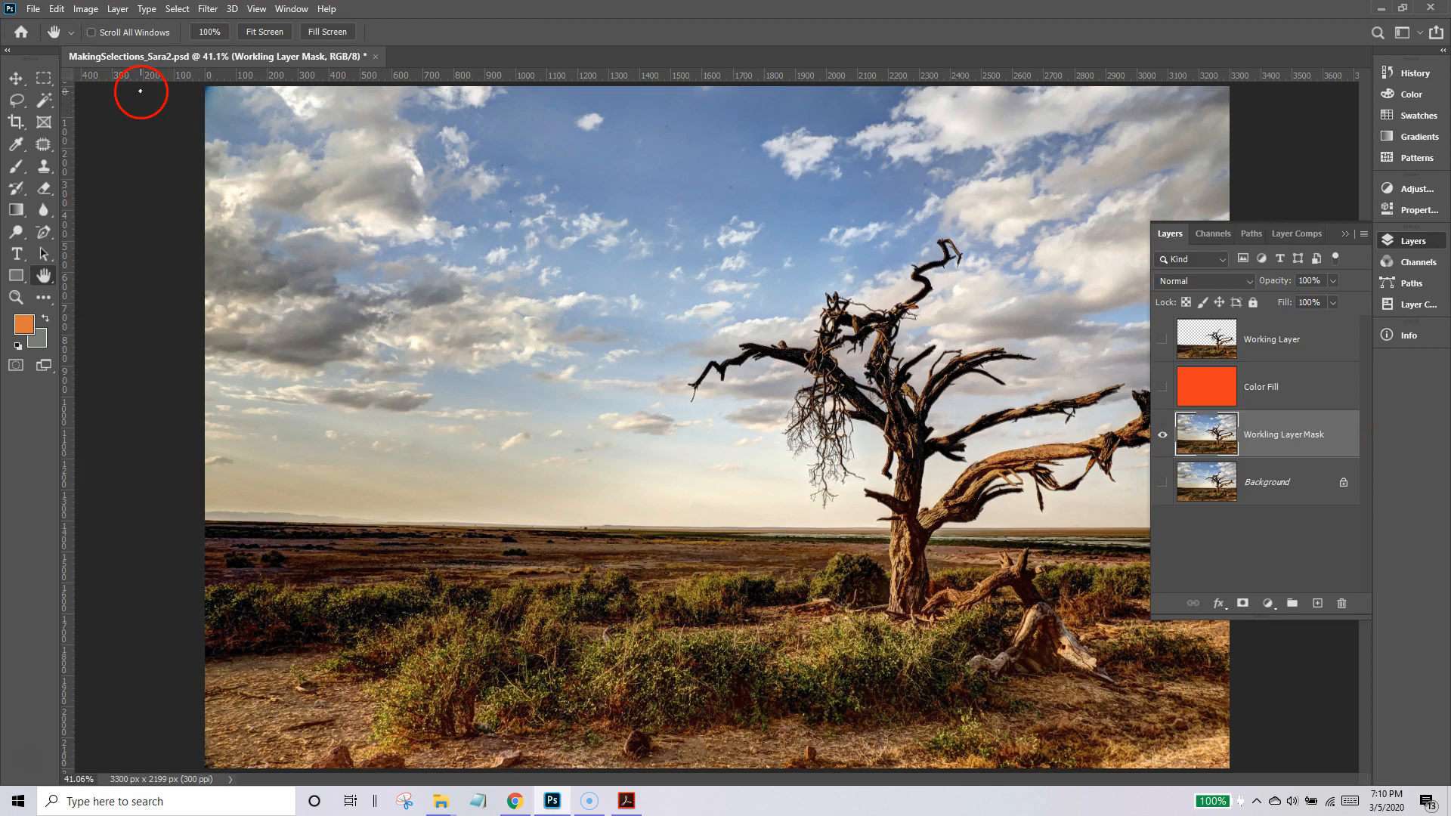
Add a white layer mask that reveals the whole Workling Layer Mask layer.
click(125, 14)
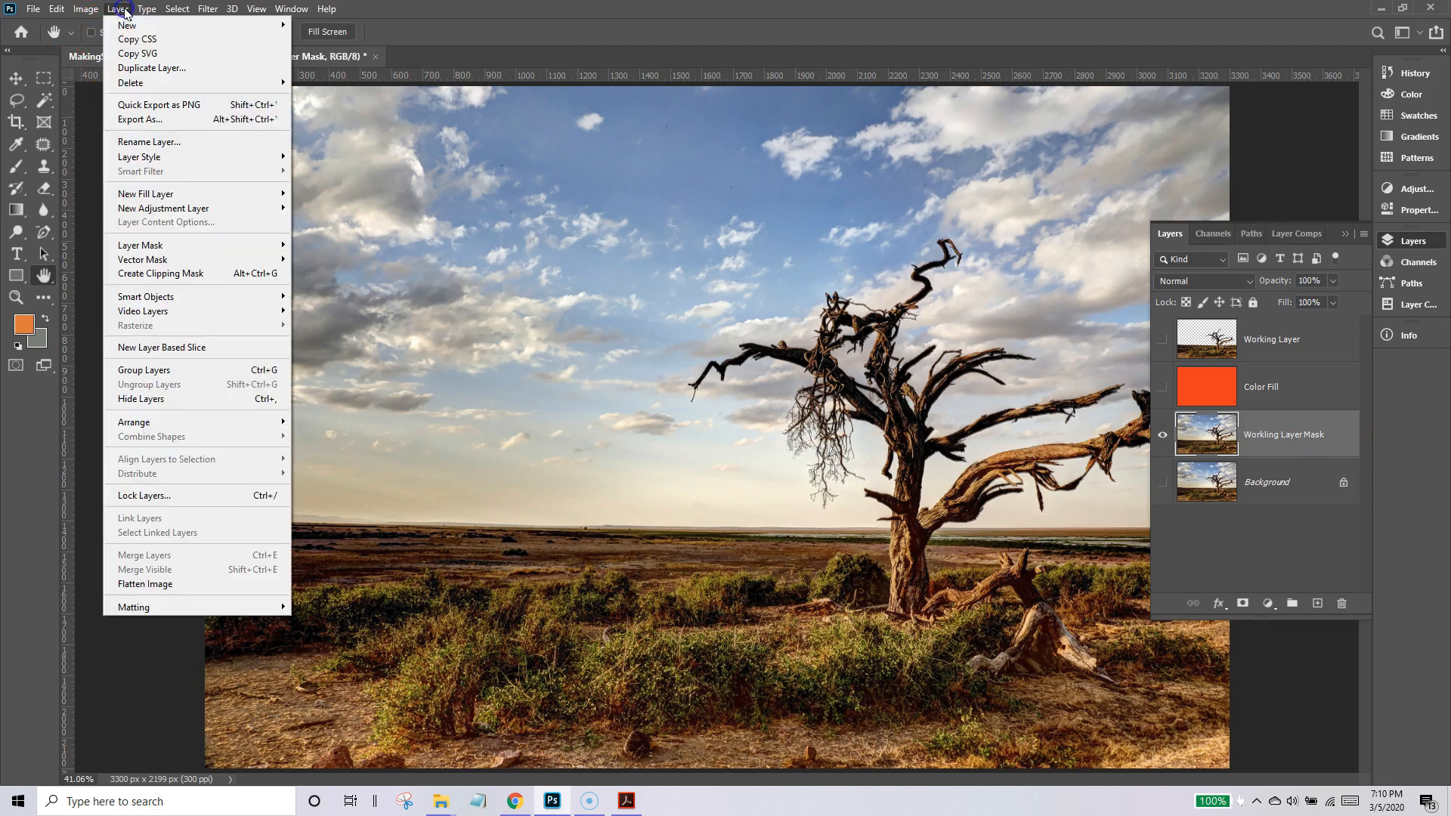
mouse_move(133, 246)
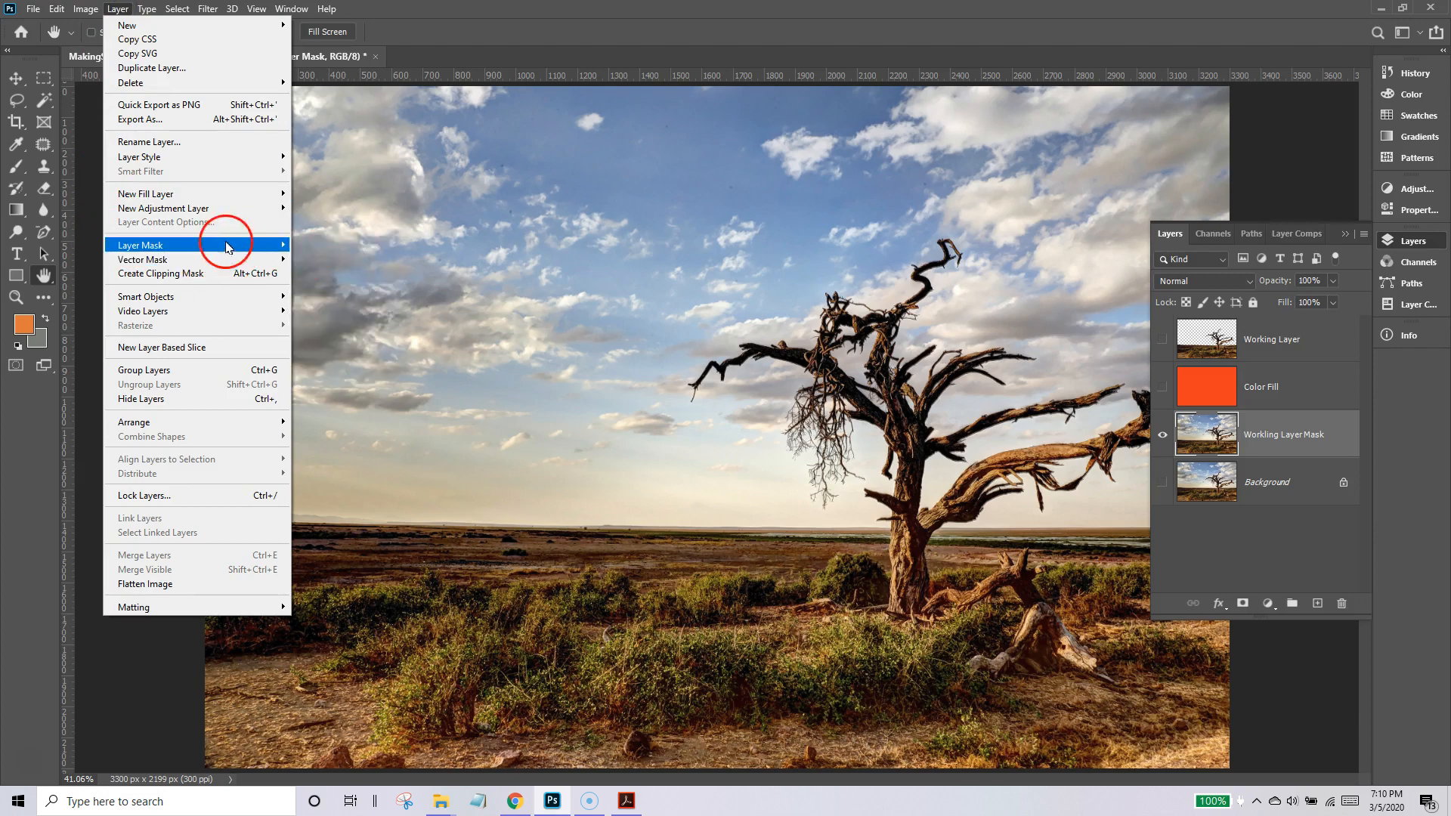
click(310, 252)
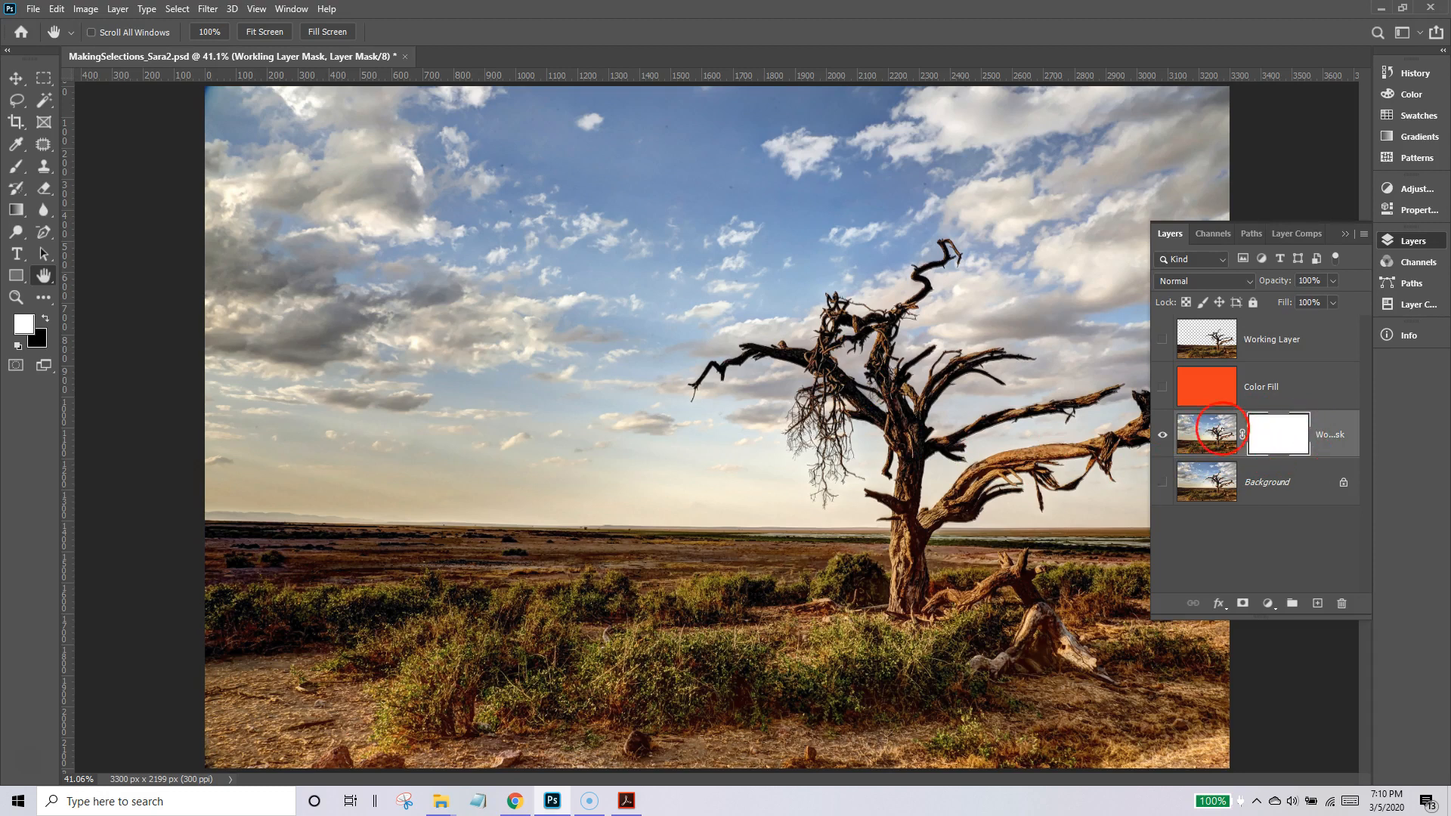
Select most of the sky on the layer's image with the Magic Wand at tolerance 32, adding clouds, blue areas and the horizon glow.
click(1202, 429)
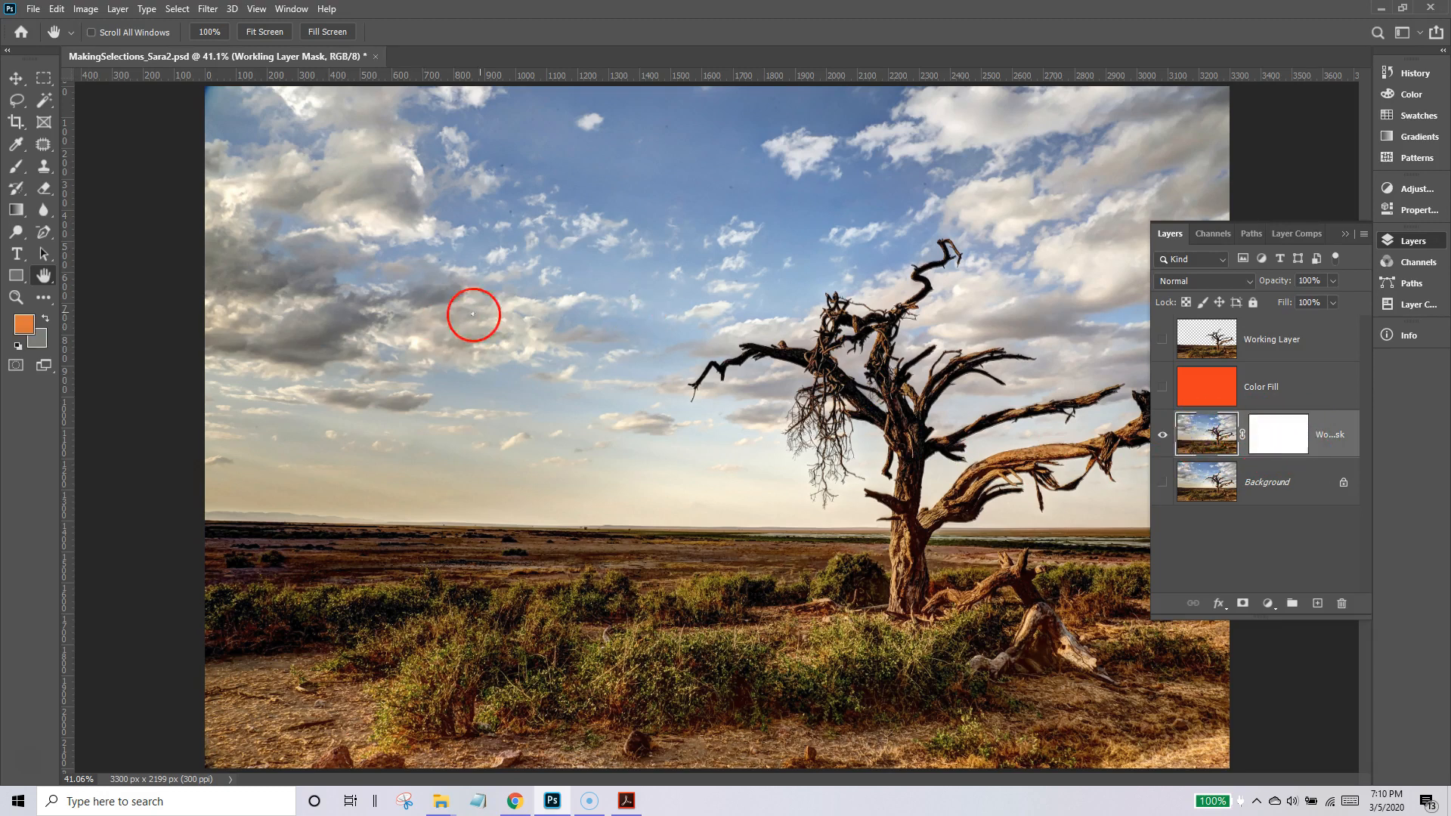
click(43, 100)
click(337, 331)
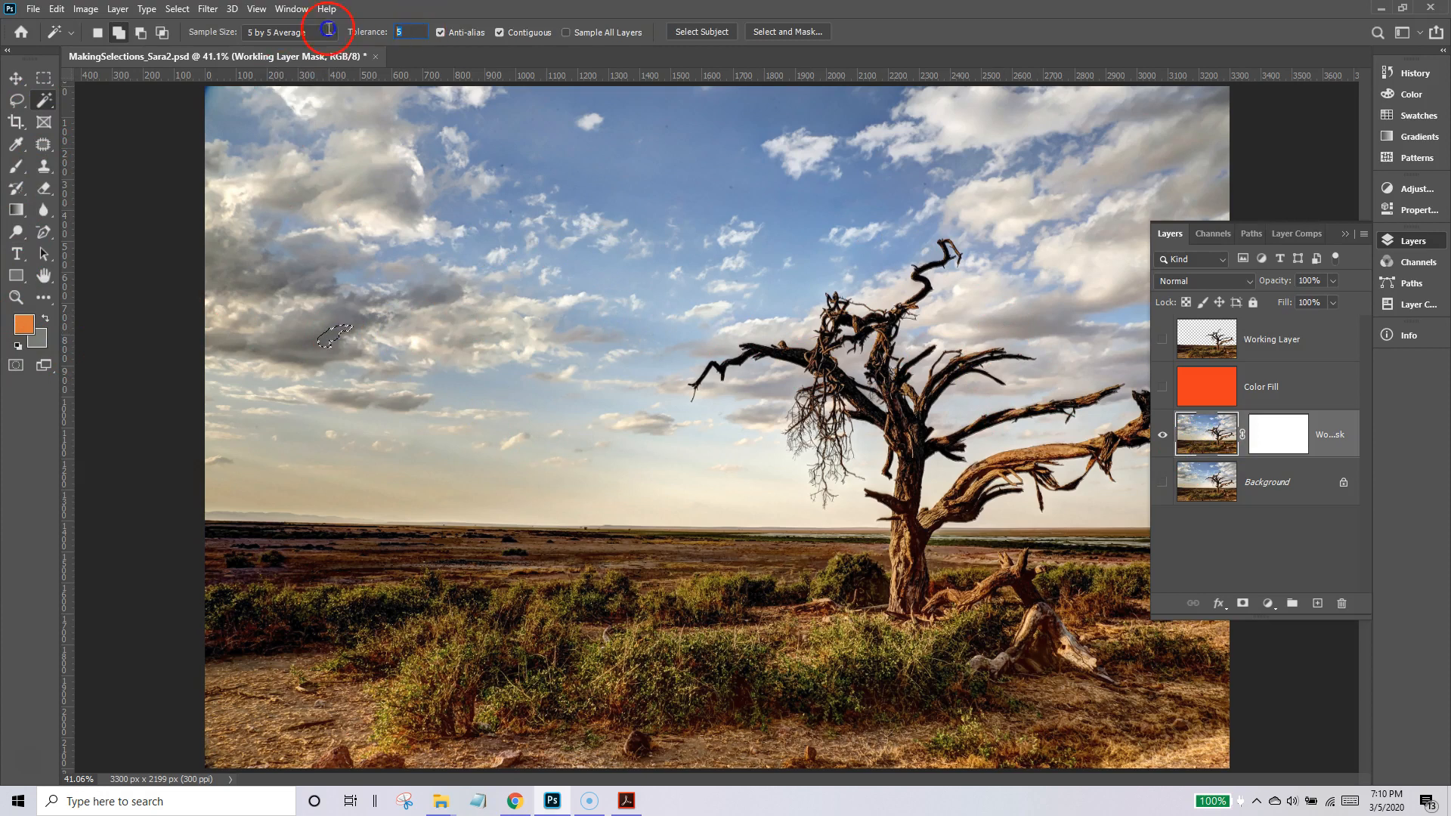
text(32)
click(389, 157)
click(647, 147)
click(1118, 146)
click(994, 347)
click(373, 441)
click(700, 473)
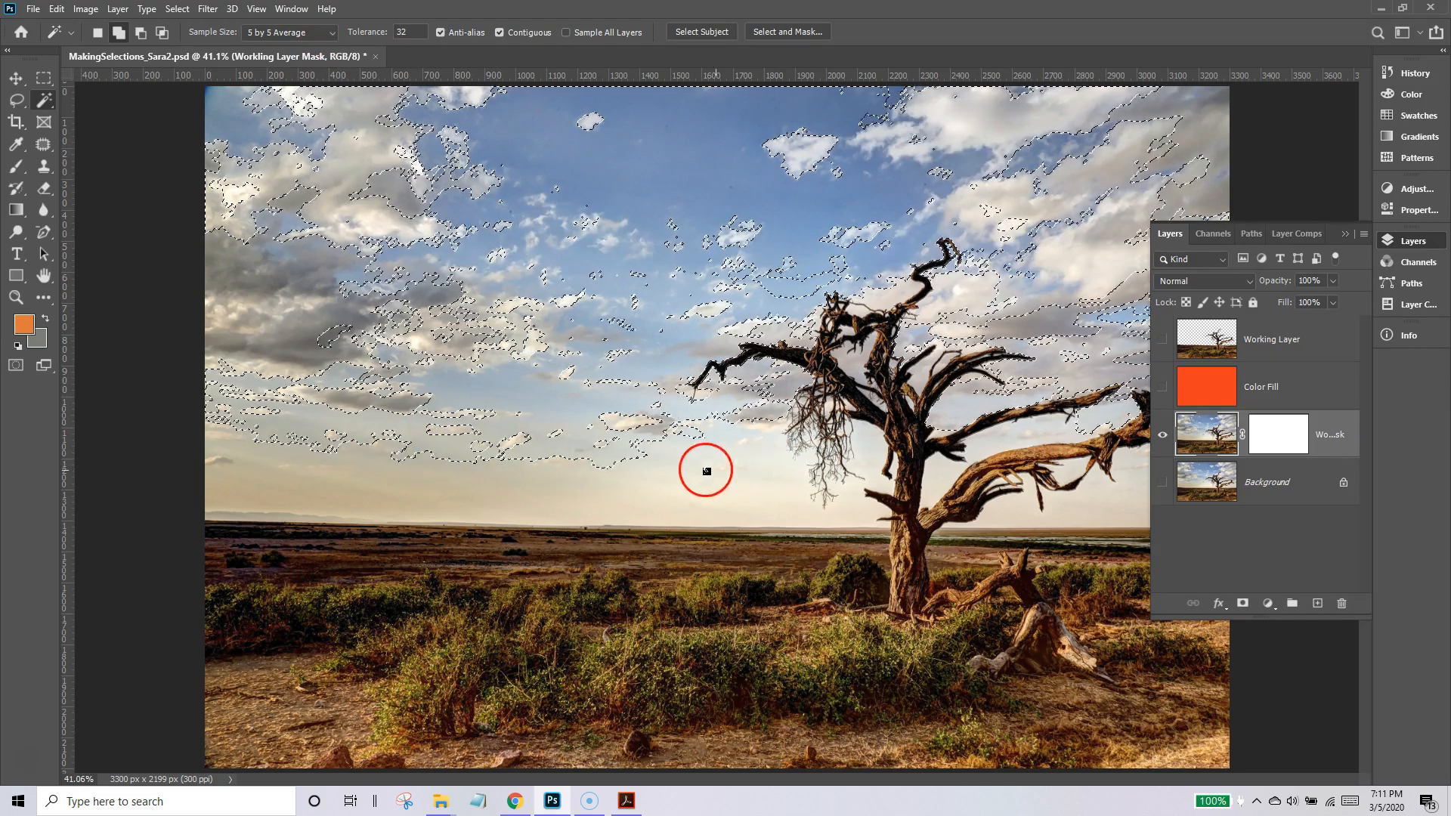
Grow the sky selection twice to take in the remaining adjacent clouds and sky.
click(176, 9)
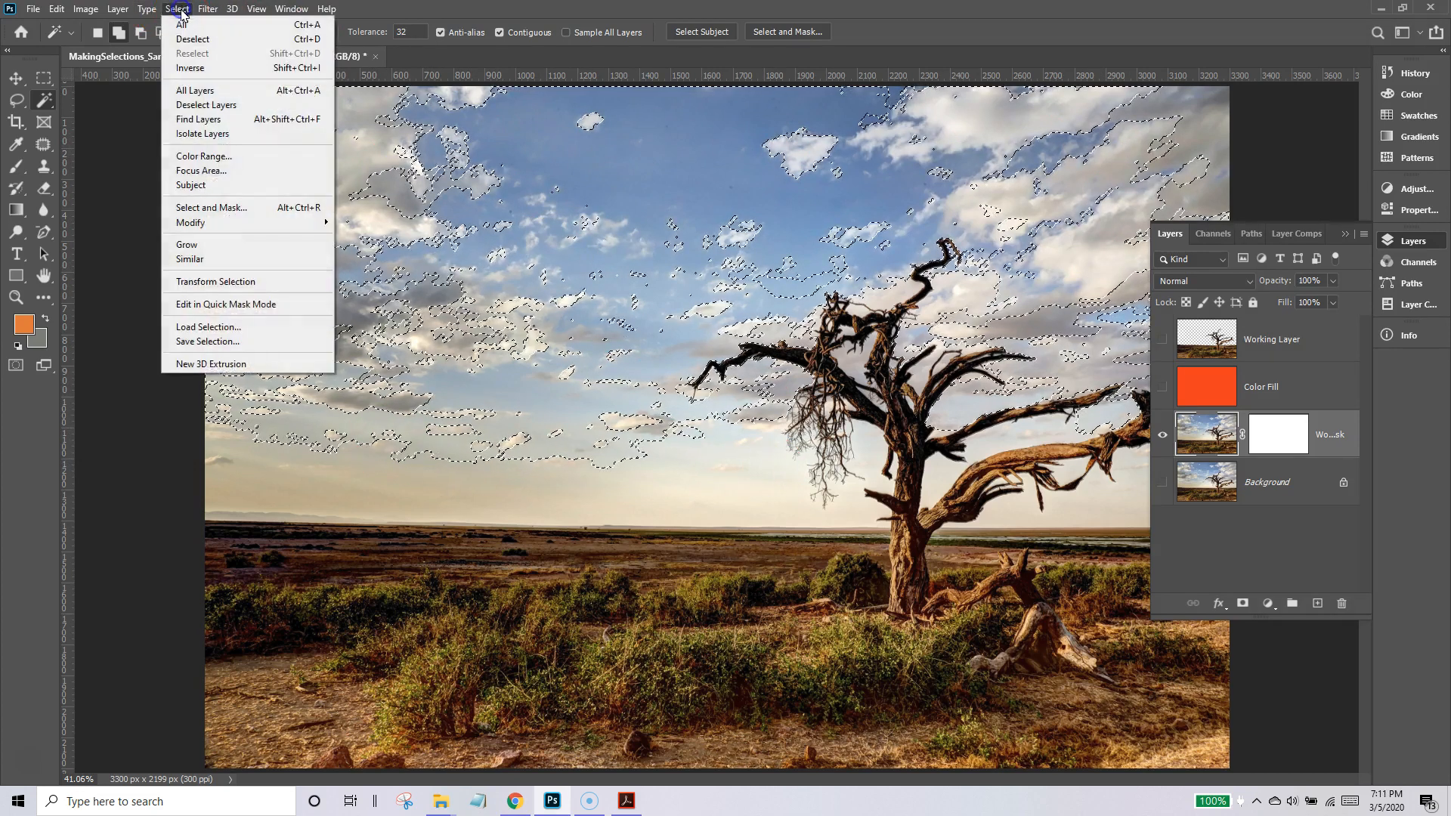
click(198, 244)
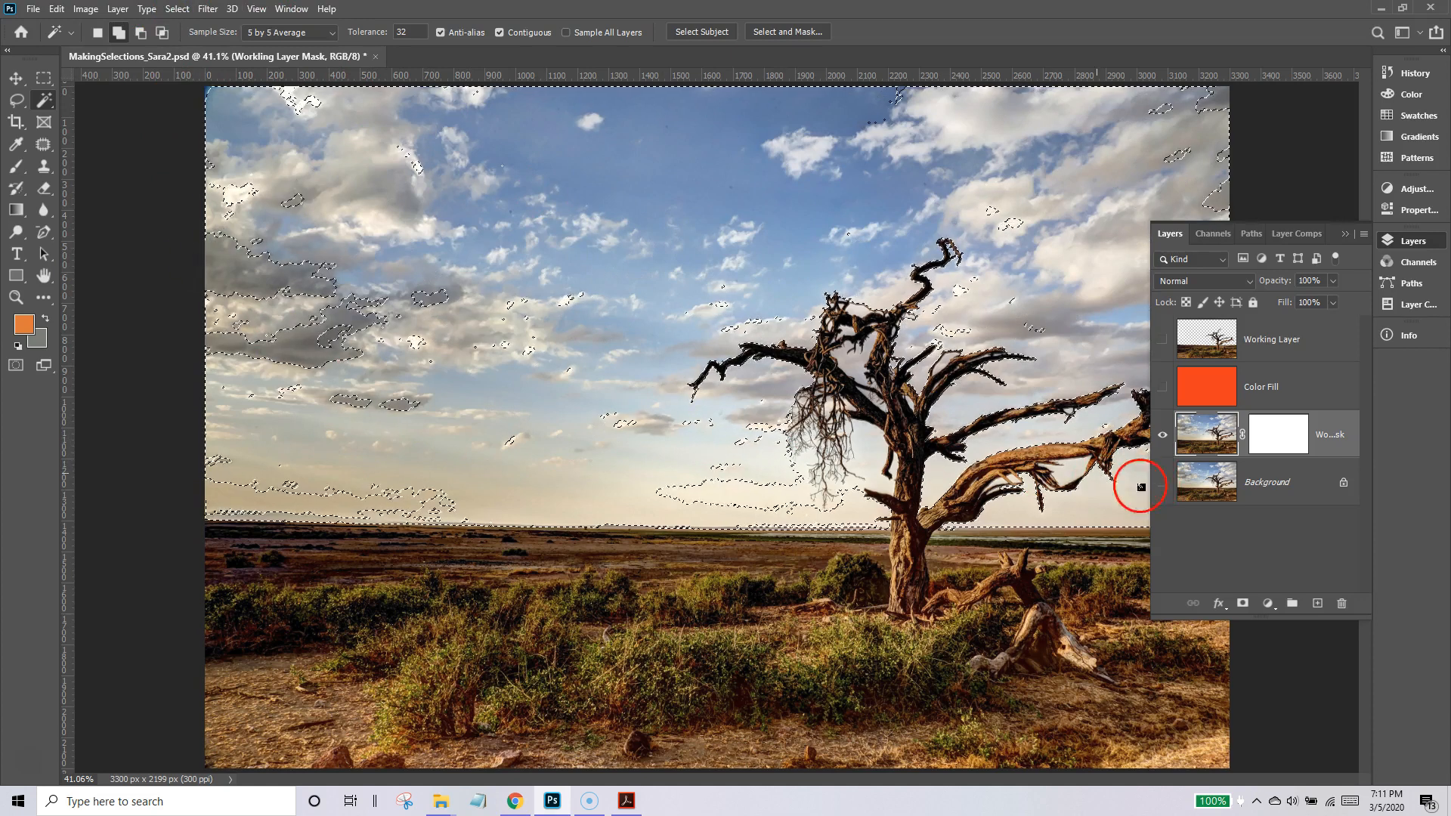
click(175, 9)
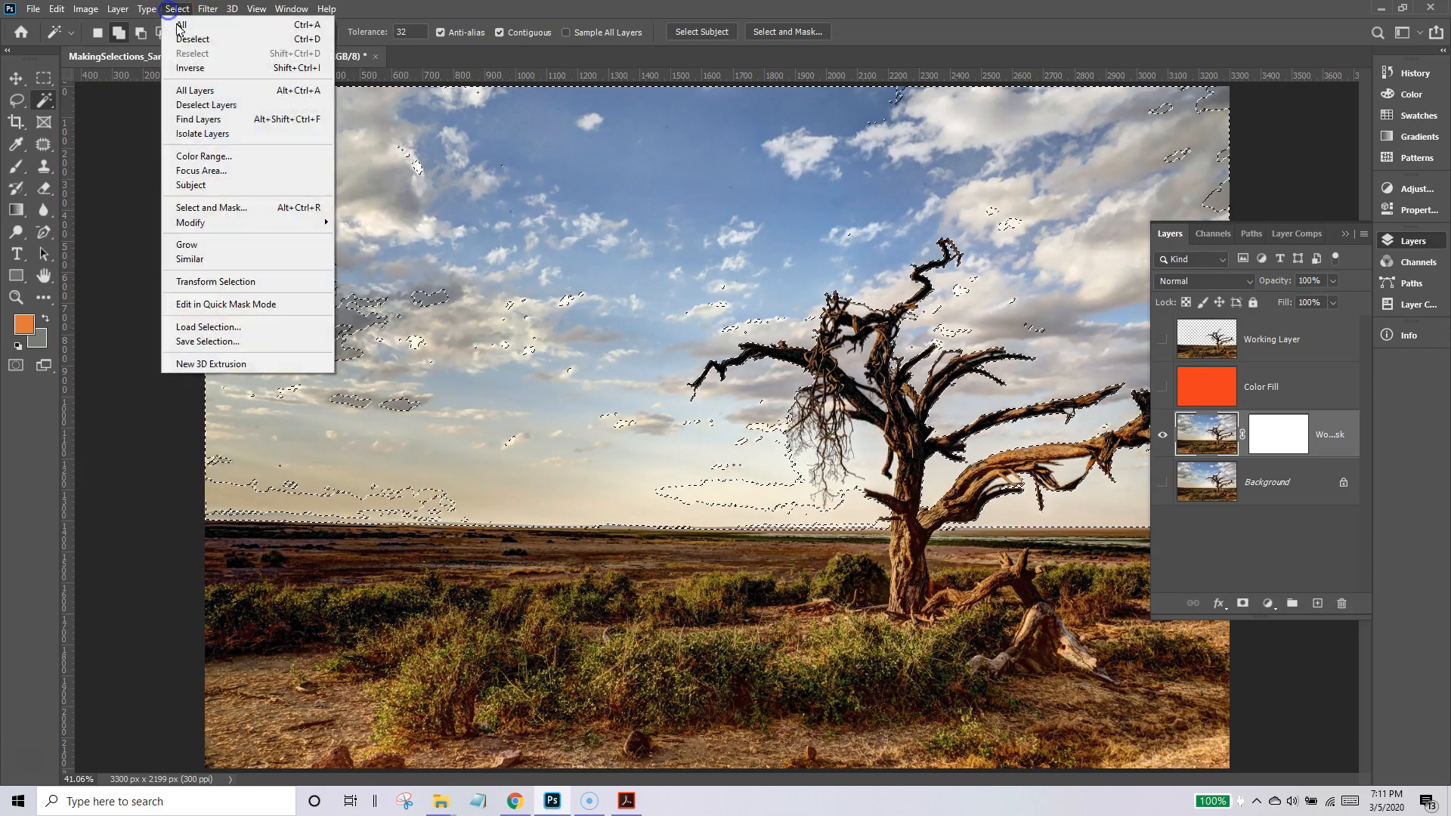
click(191, 244)
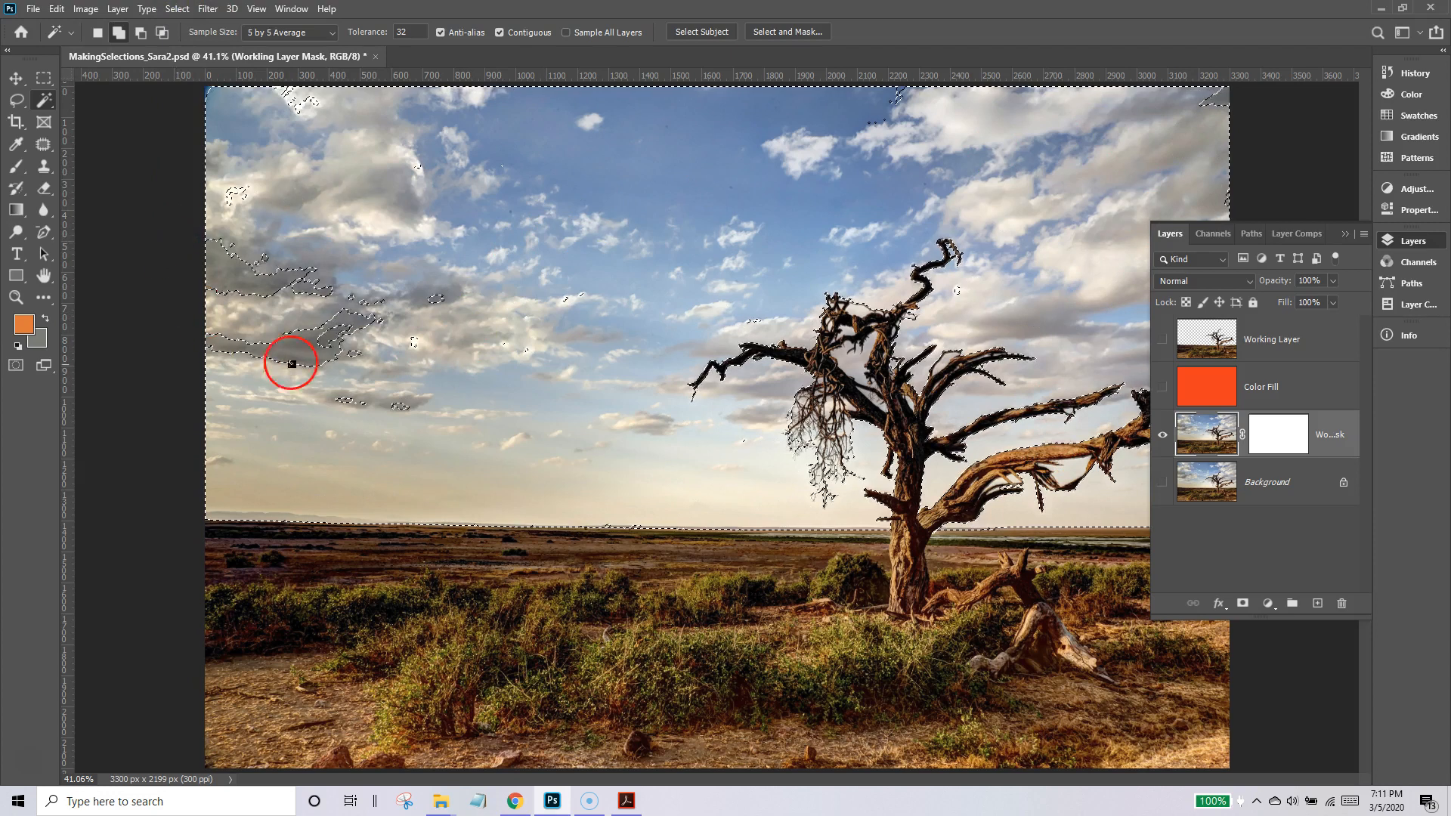
Target the layer mask and fill the selected sky area with black to hide it.
click(1277, 436)
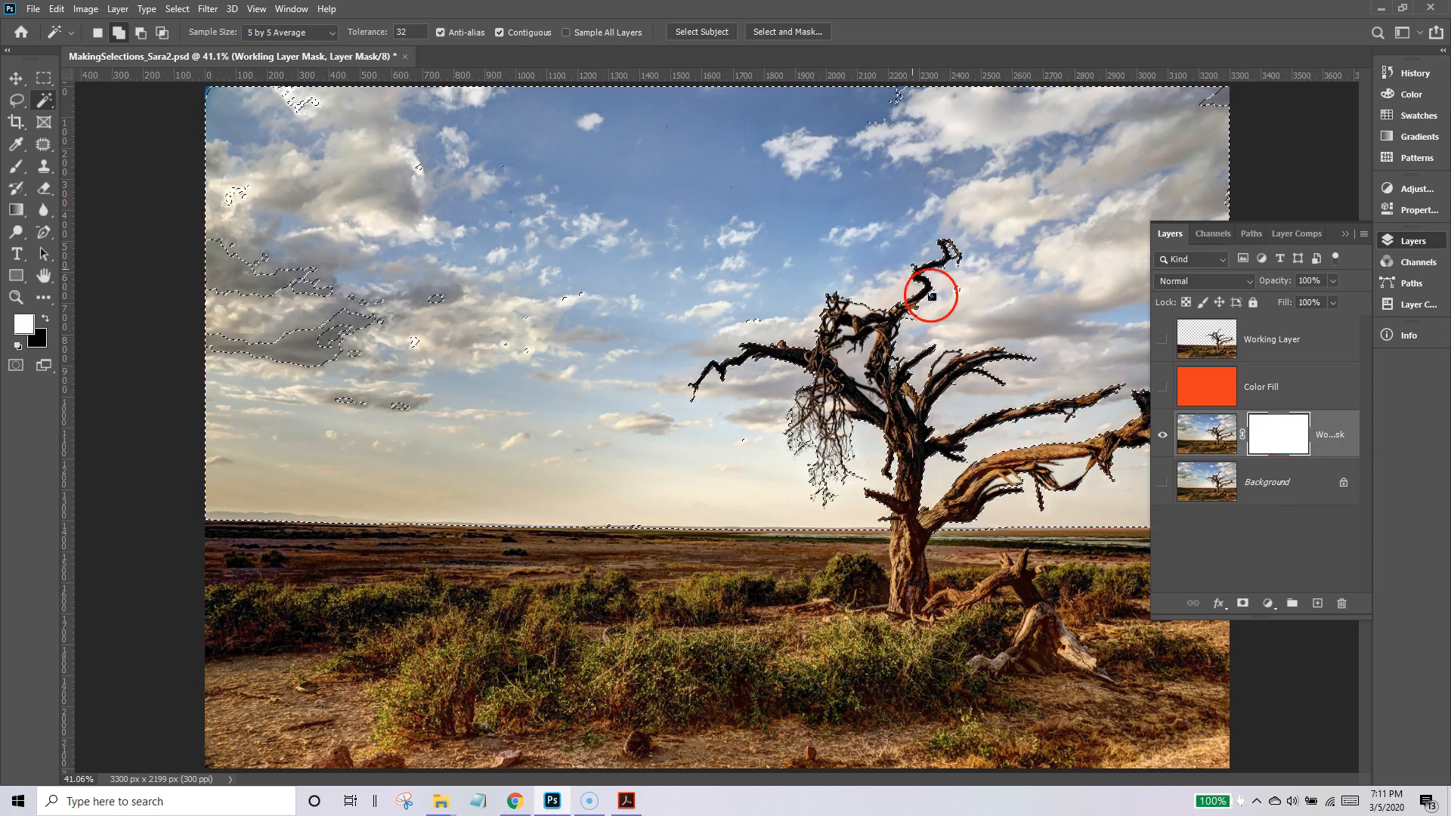
click(56, 10)
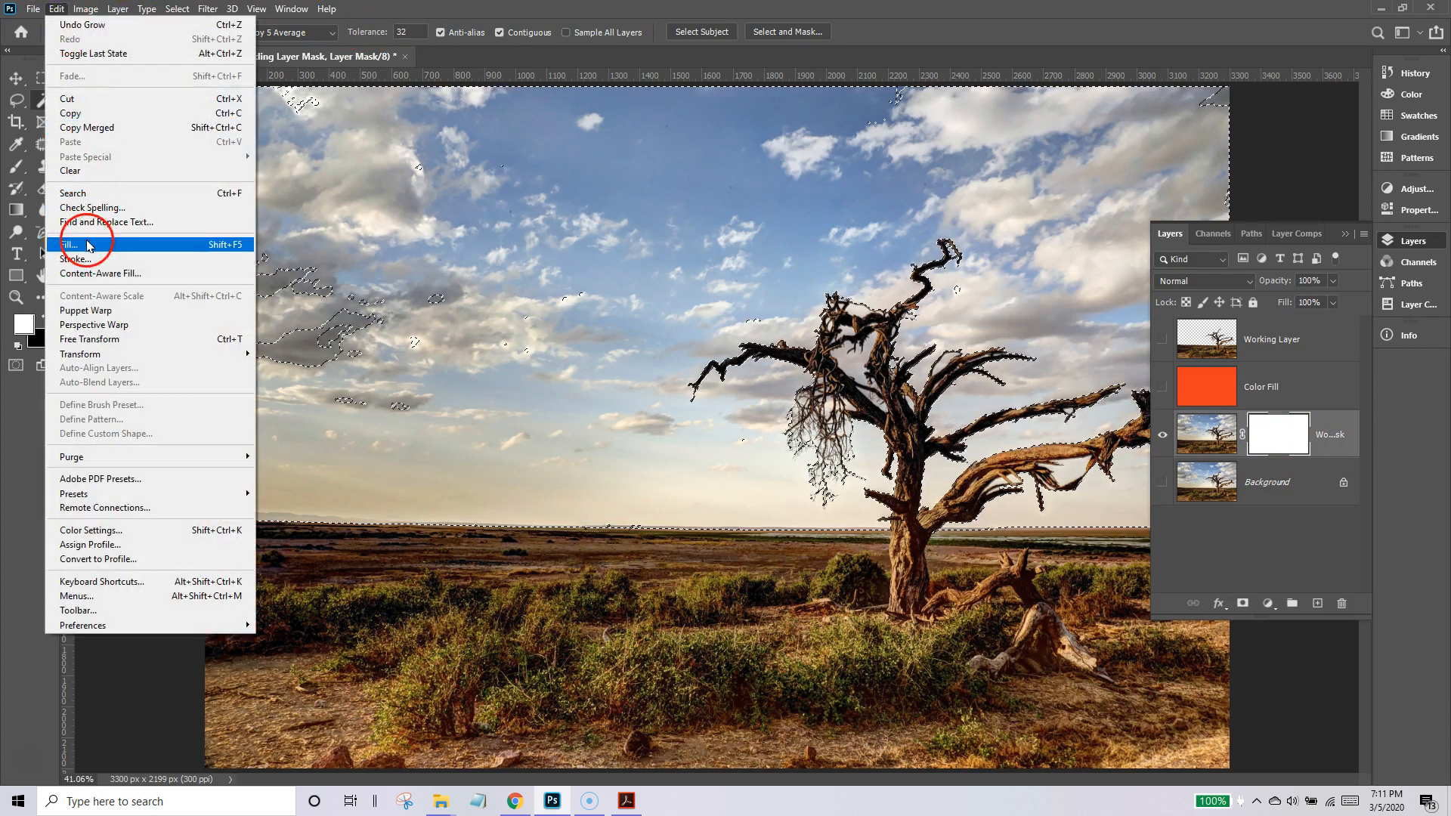
click(70, 245)
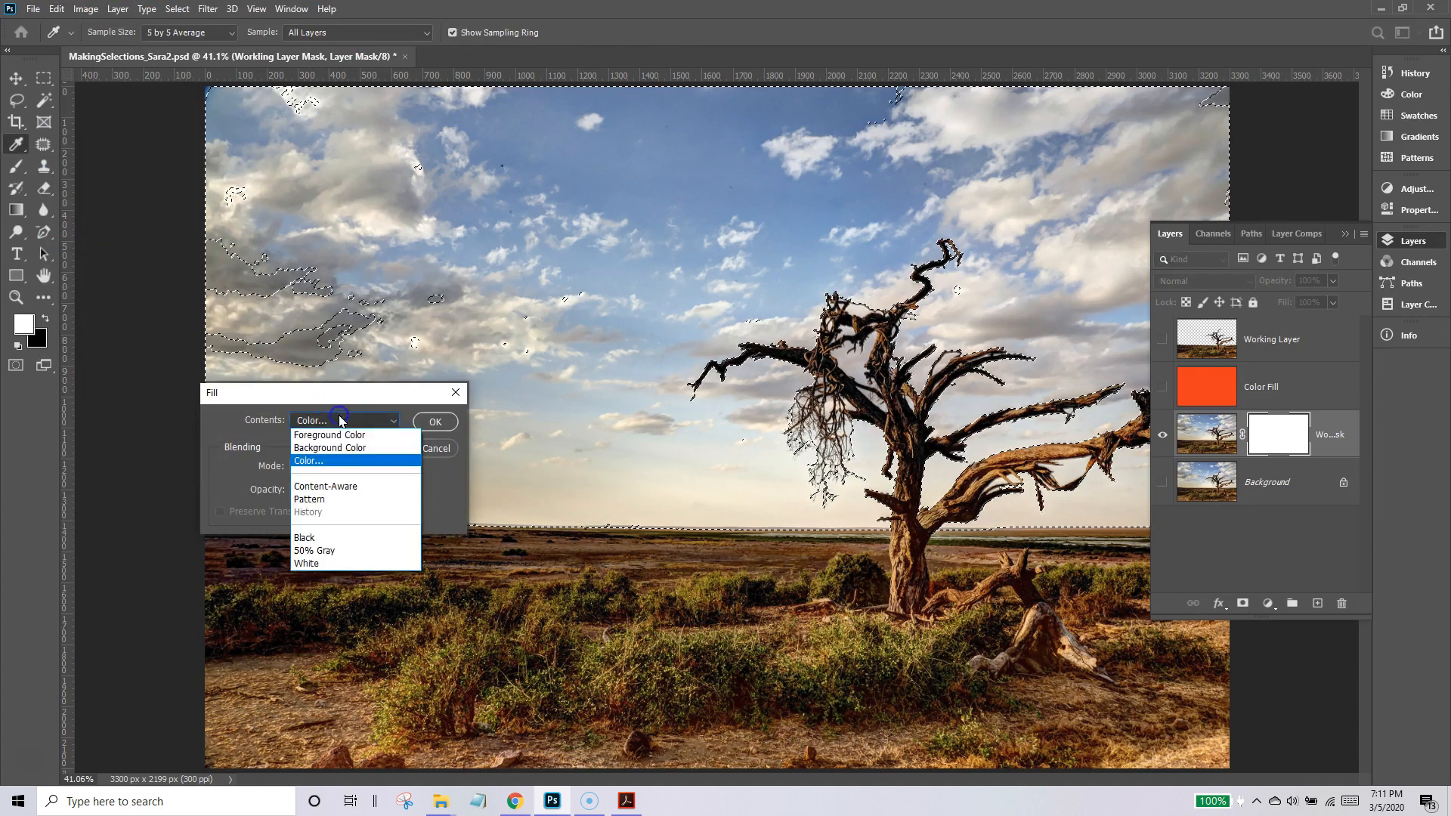
key(Return)
key(w)
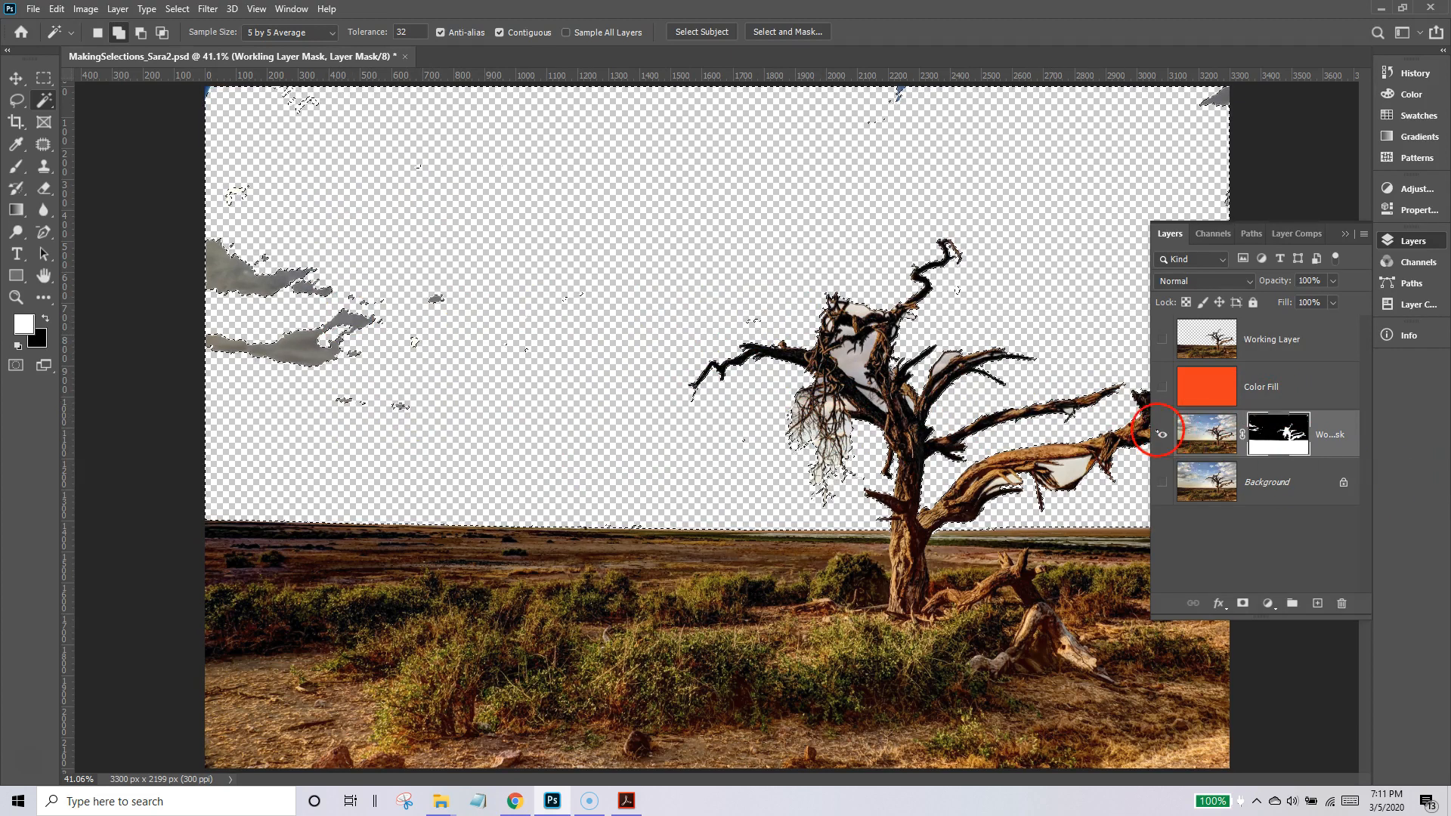
Show the Color Fill layer, move it beneath the masked layer, and clear the selection.
click(1209, 435)
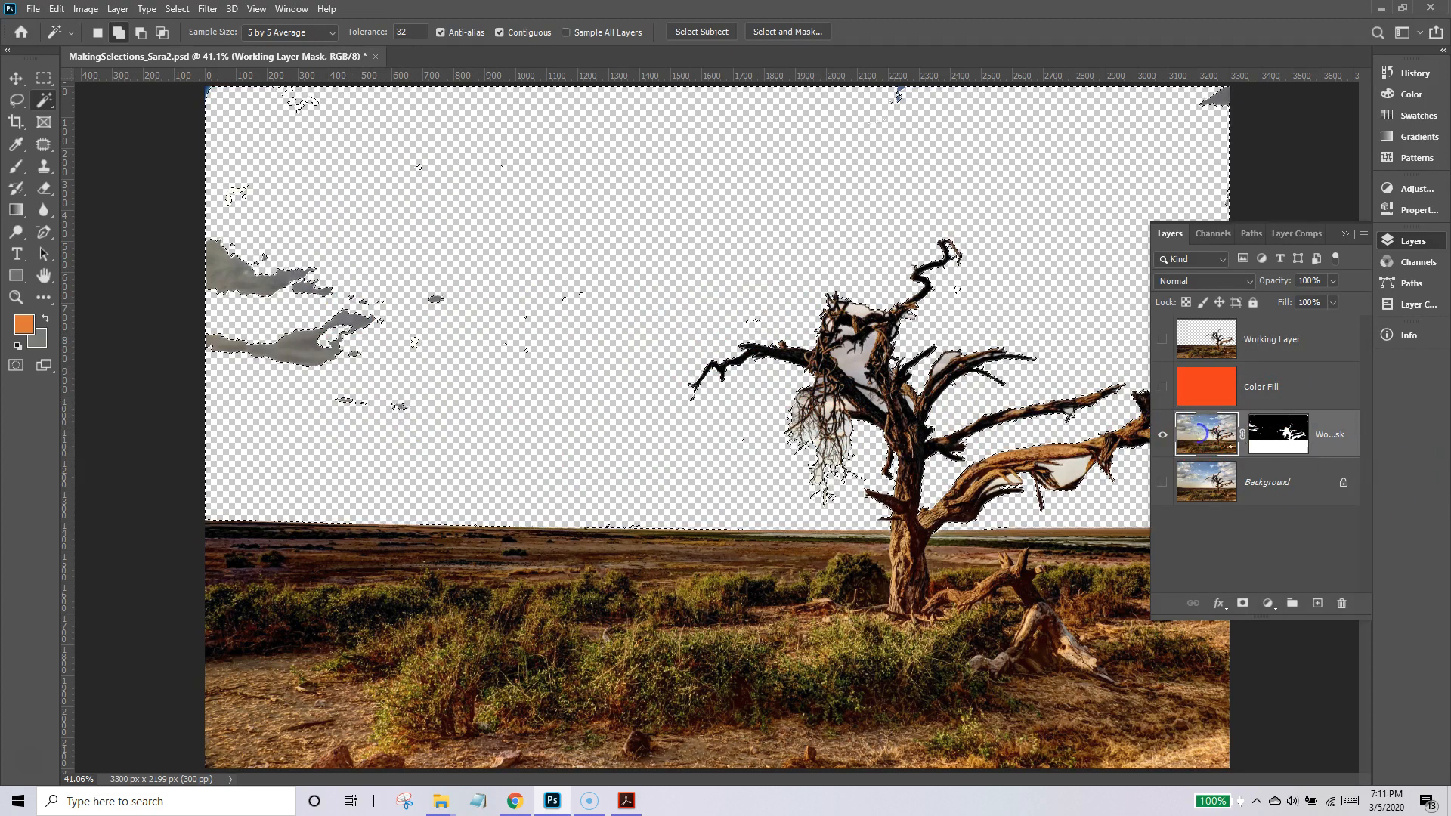
click(1285, 431)
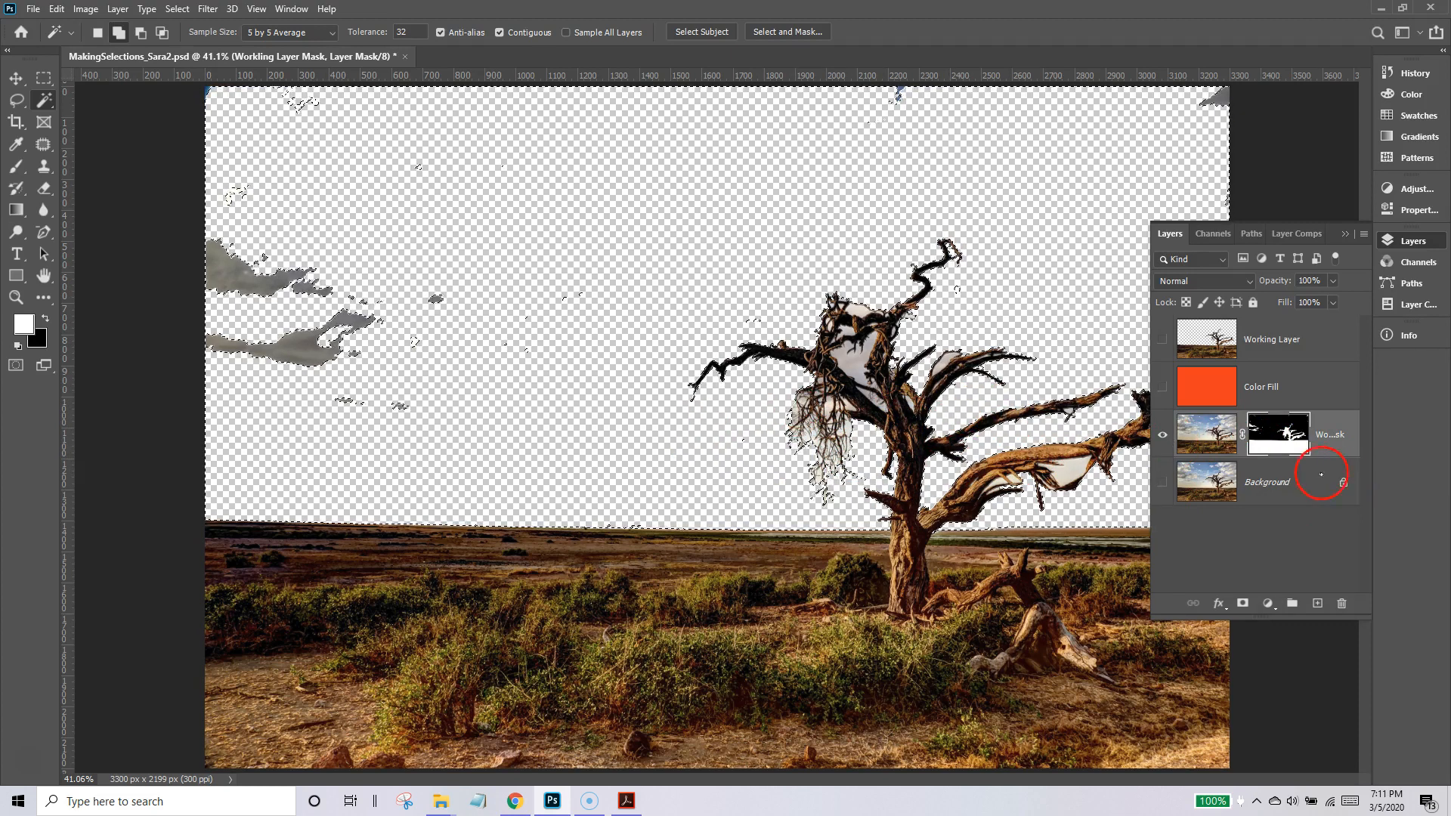
click(1164, 386)
drag(1312, 383, 1316, 458)
click(1236, 452)
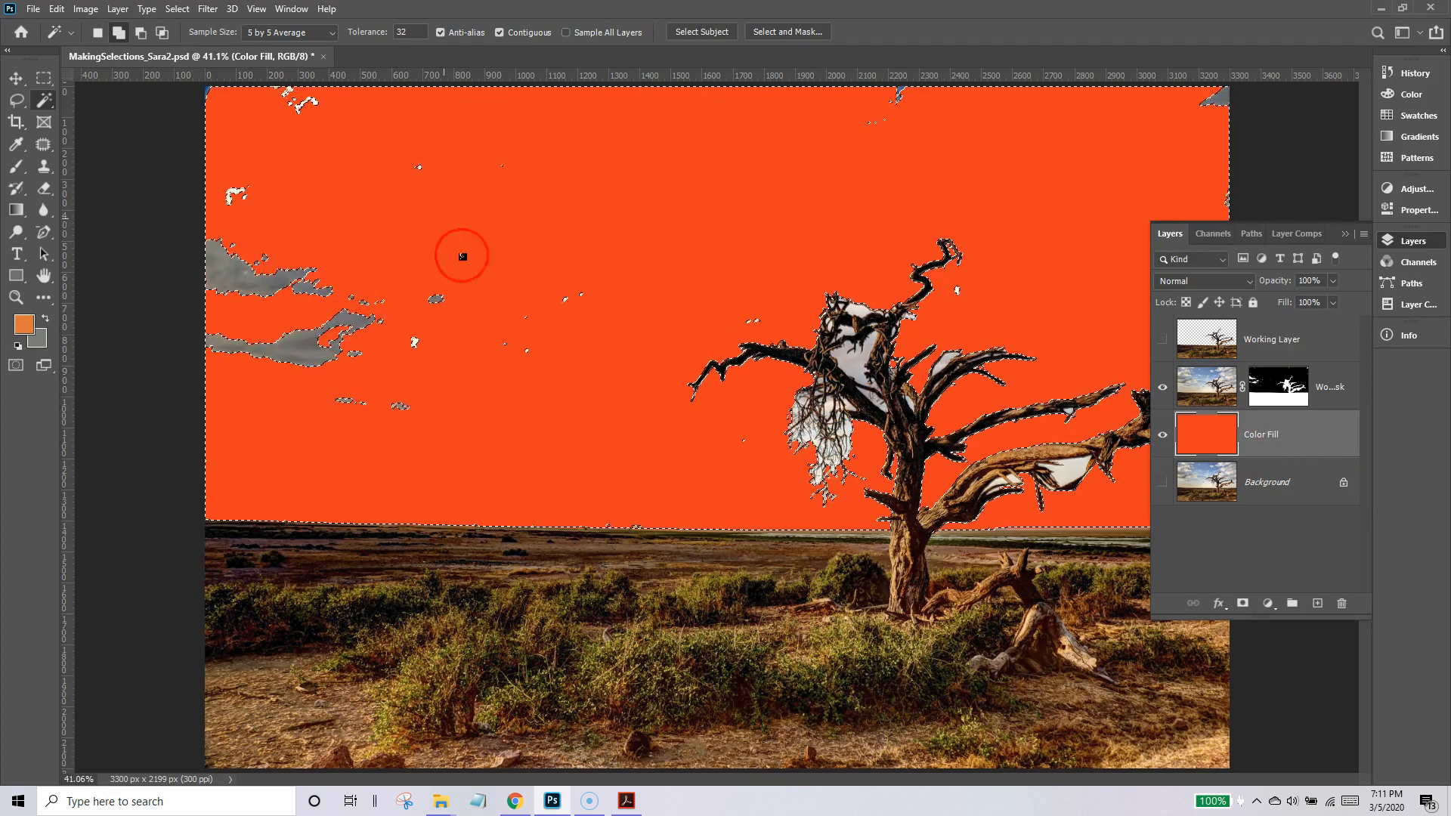
key(ctrl+d)
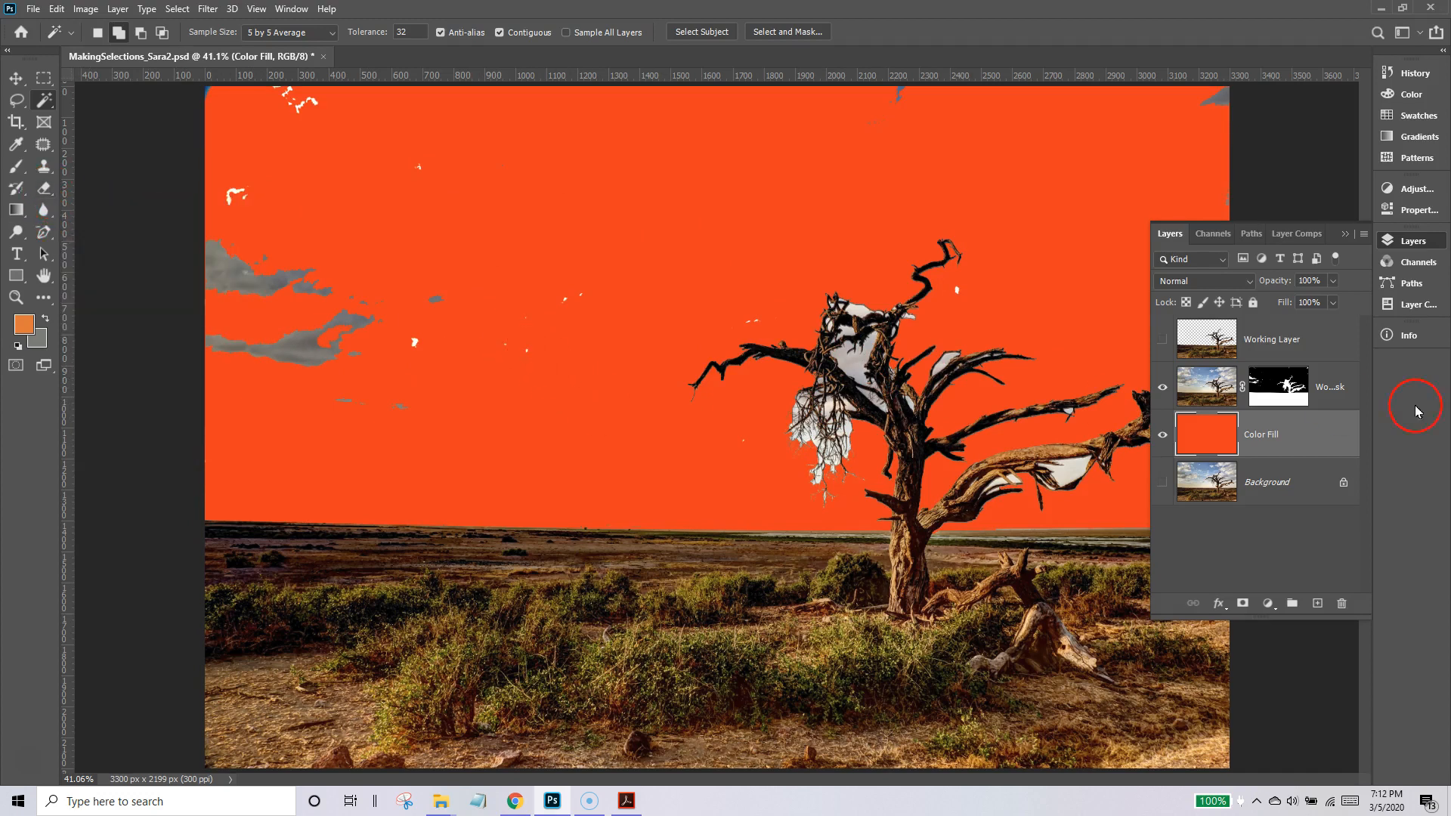
Paint white on the layer mask with the Brush to bring back clouds in the sky's upper-left area.
click(1288, 387)
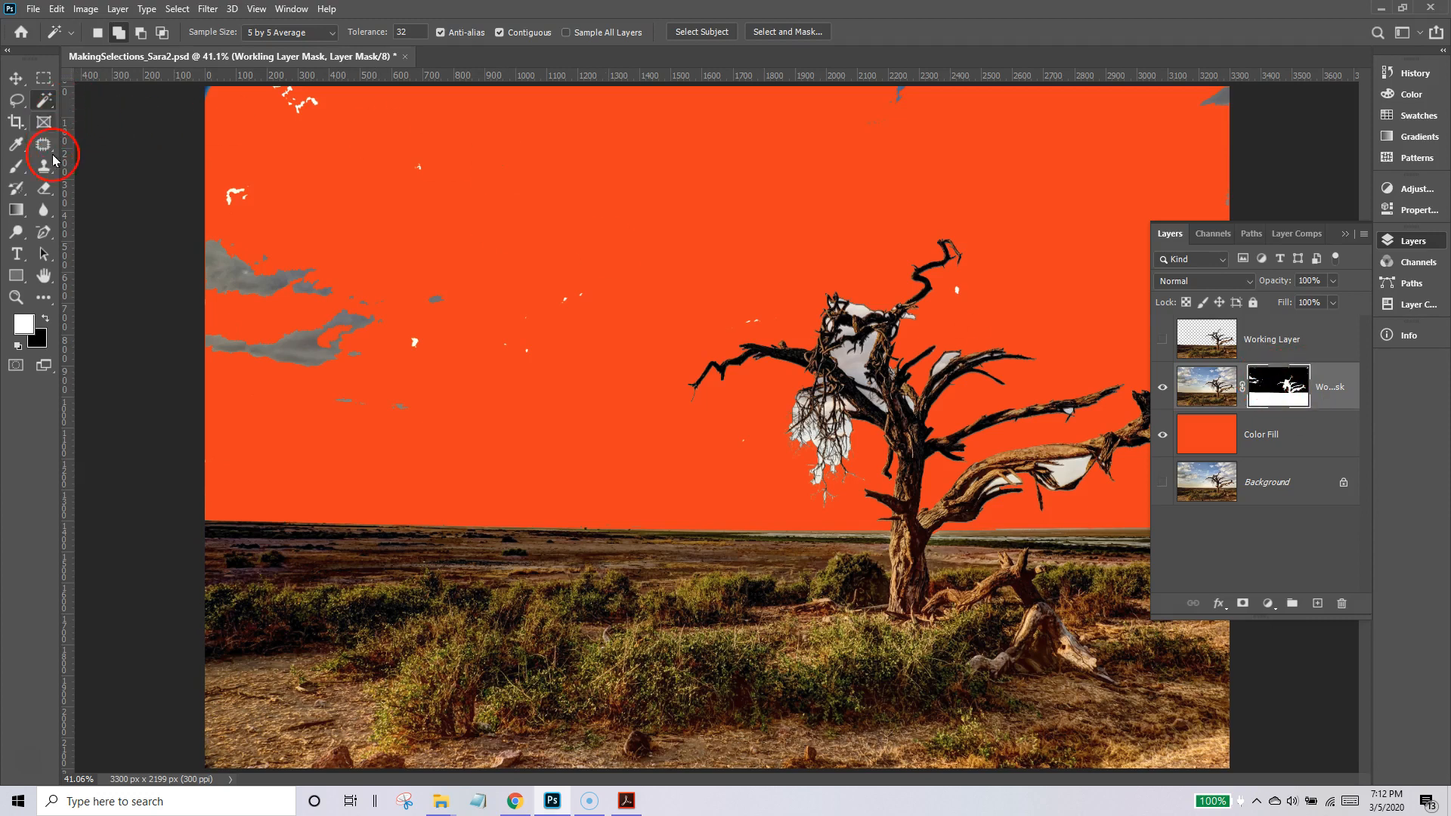
click(15, 173)
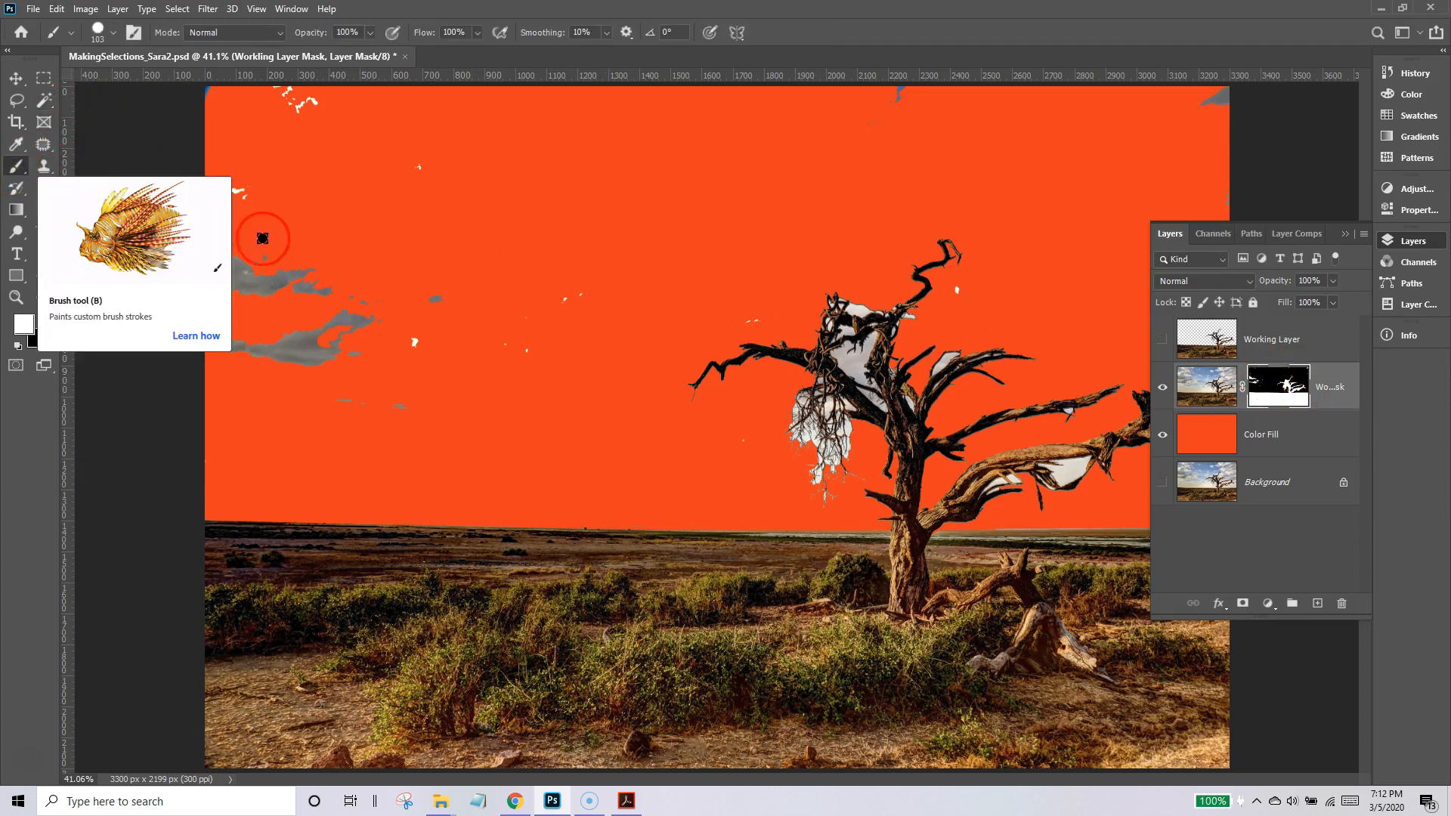
mouse_move(265, 248)
mouse_down()
mouse_move(343, 257)
mouse_move(408, 200)
mouse_up()
mouse_move(321, 298)
mouse_down()
mouse_move(397, 269)
mouse_move(365, 226)
mouse_move(375, 211)
mouse_move(287, 166)
mouse_move(233, 179)
mouse_move(260, 190)
mouse_move(269, 114)
mouse_move(300, 97)
mouse_move(188, 103)
mouse_move(271, 114)
mouse_move(254, 237)
mouse_move(199, 164)
mouse_up()
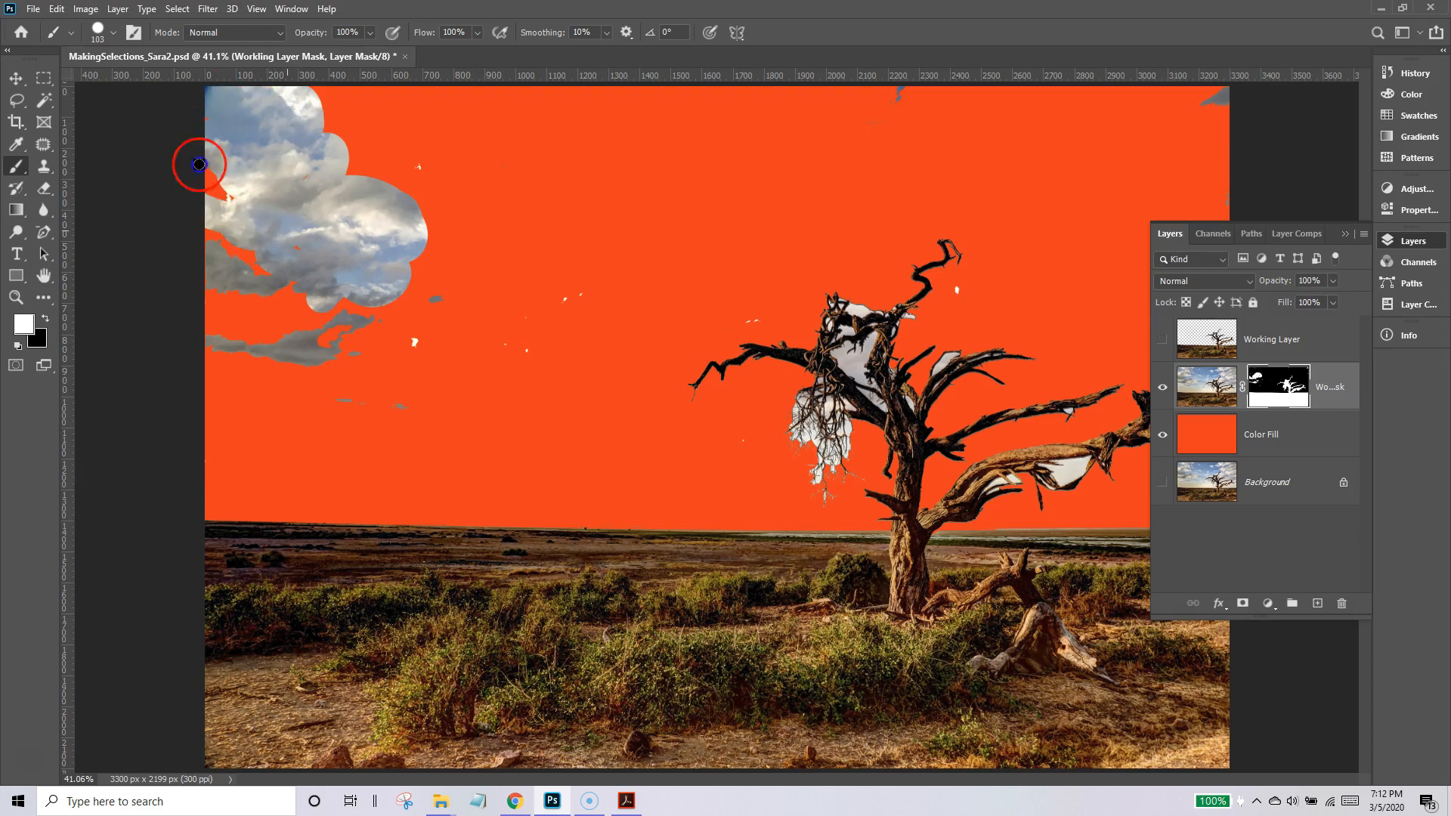
Paint black on the layer mask to hide the restored clouds and leftover sky patches, enlarging the brush to 400 px for the remaining areas.
click(46, 321)
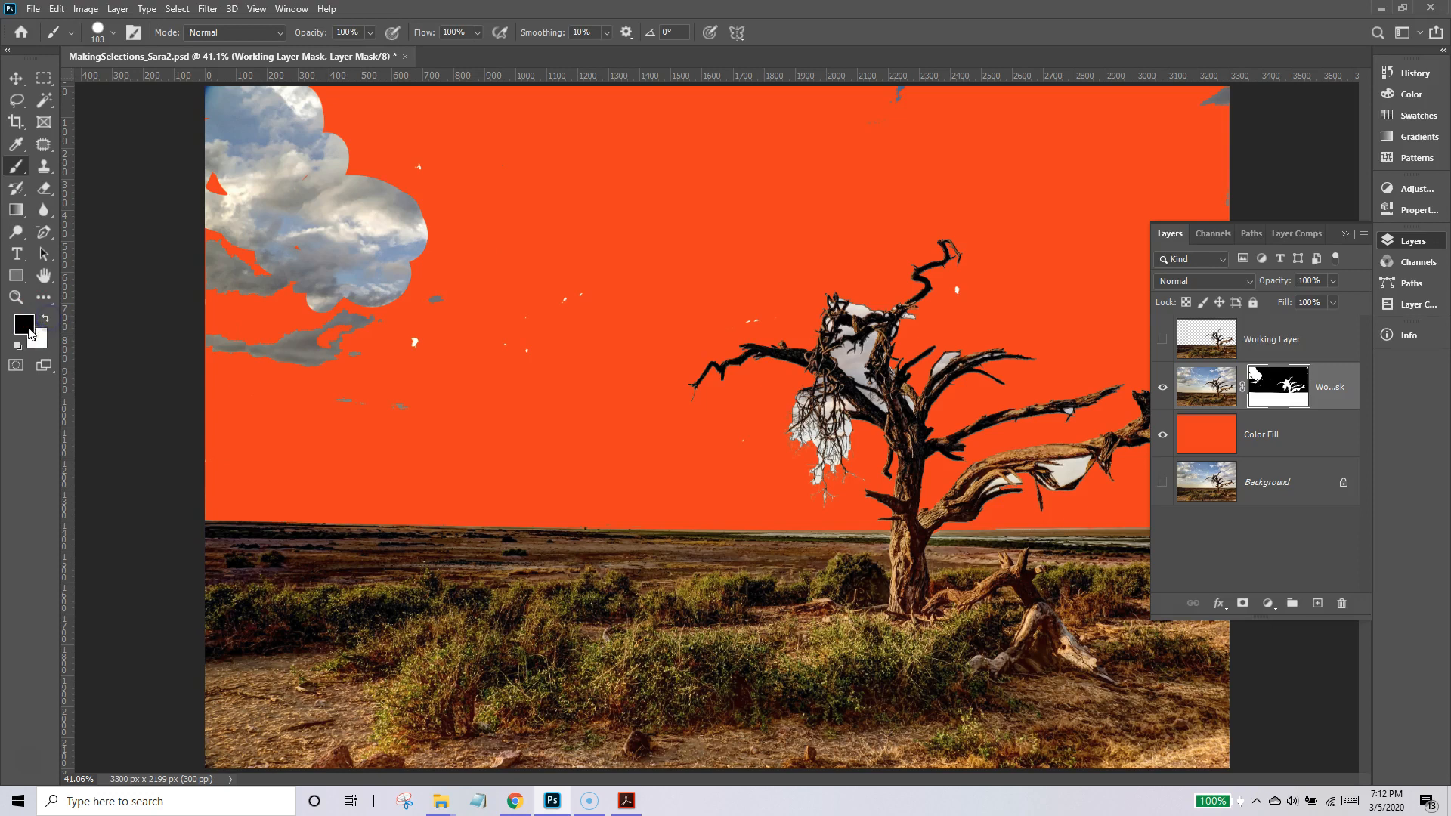
mouse_move(243, 188)
mouse_down()
mouse_move(182, 211)
mouse_move(330, 111)
mouse_move(147, 84)
mouse_up()
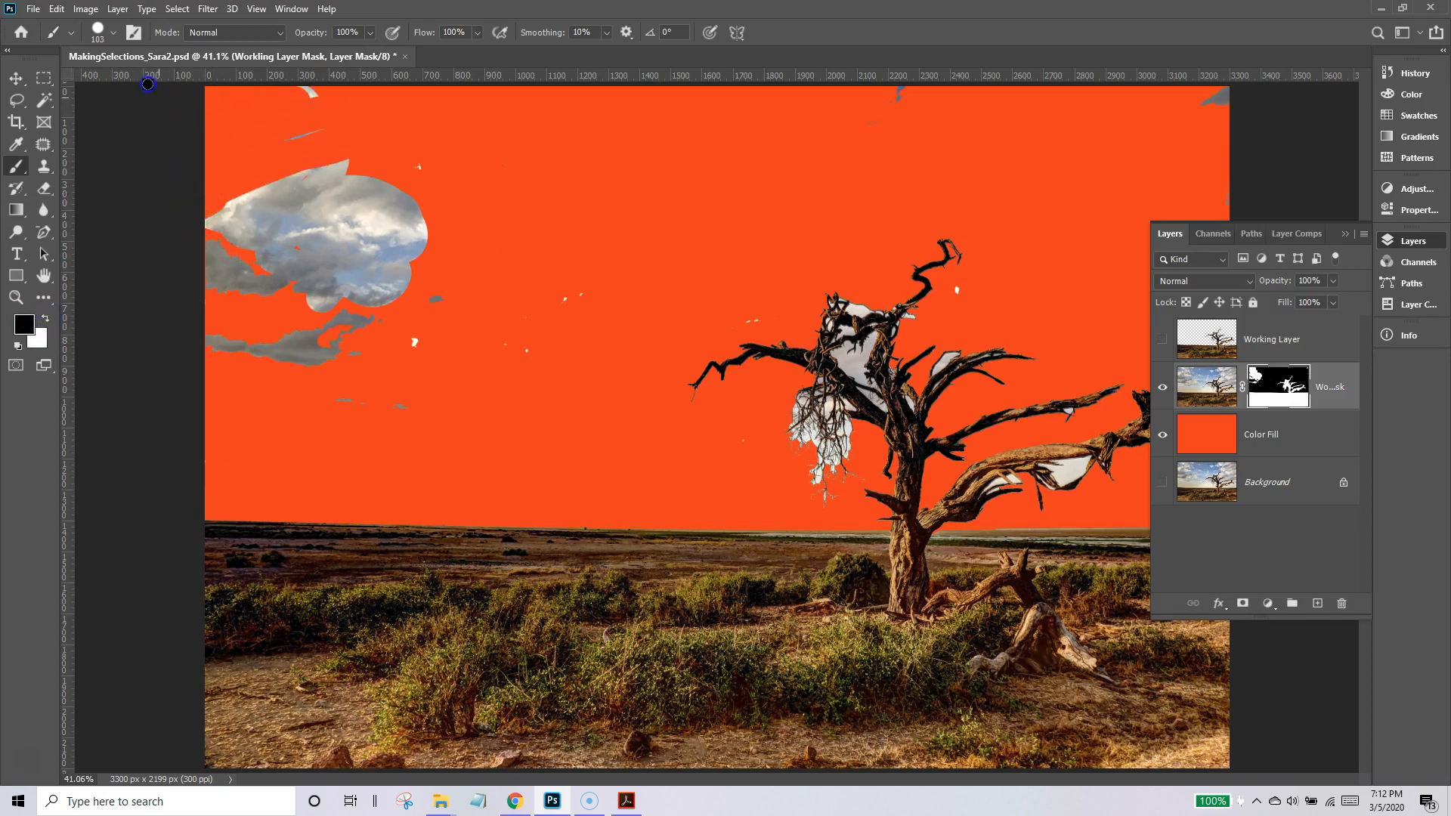
mouse_move(424, 130)
mouse_down()
mouse_move(242, 146)
mouse_move(271, 189)
mouse_move(316, 189)
mouse_up()
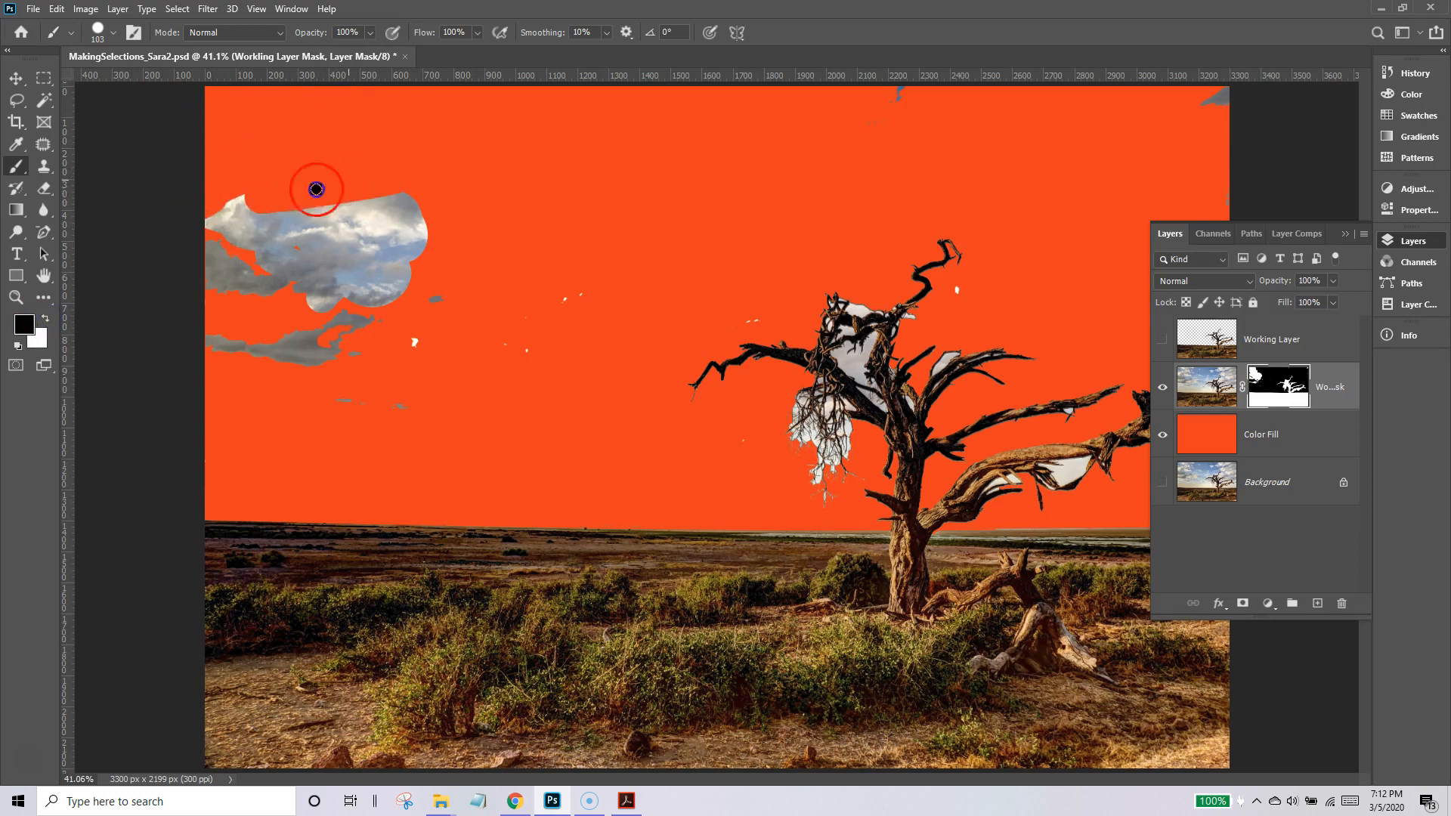
key(bracketright)
key(bracketright)
key(bracketright)
key(bracketright)
key(bracketright)
mouse_move(451, 224)
mouse_down()
mouse_move(235, 249)
mouse_move(461, 313)
mouse_move(199, 340)
mouse_move(433, 379)
mouse_move(584, 297)
mouse_up()
mouse_move(1124, 186)
mouse_down()
mouse_move(948, 125)
mouse_move(1251, 119)
mouse_move(1186, 141)
mouse_up()
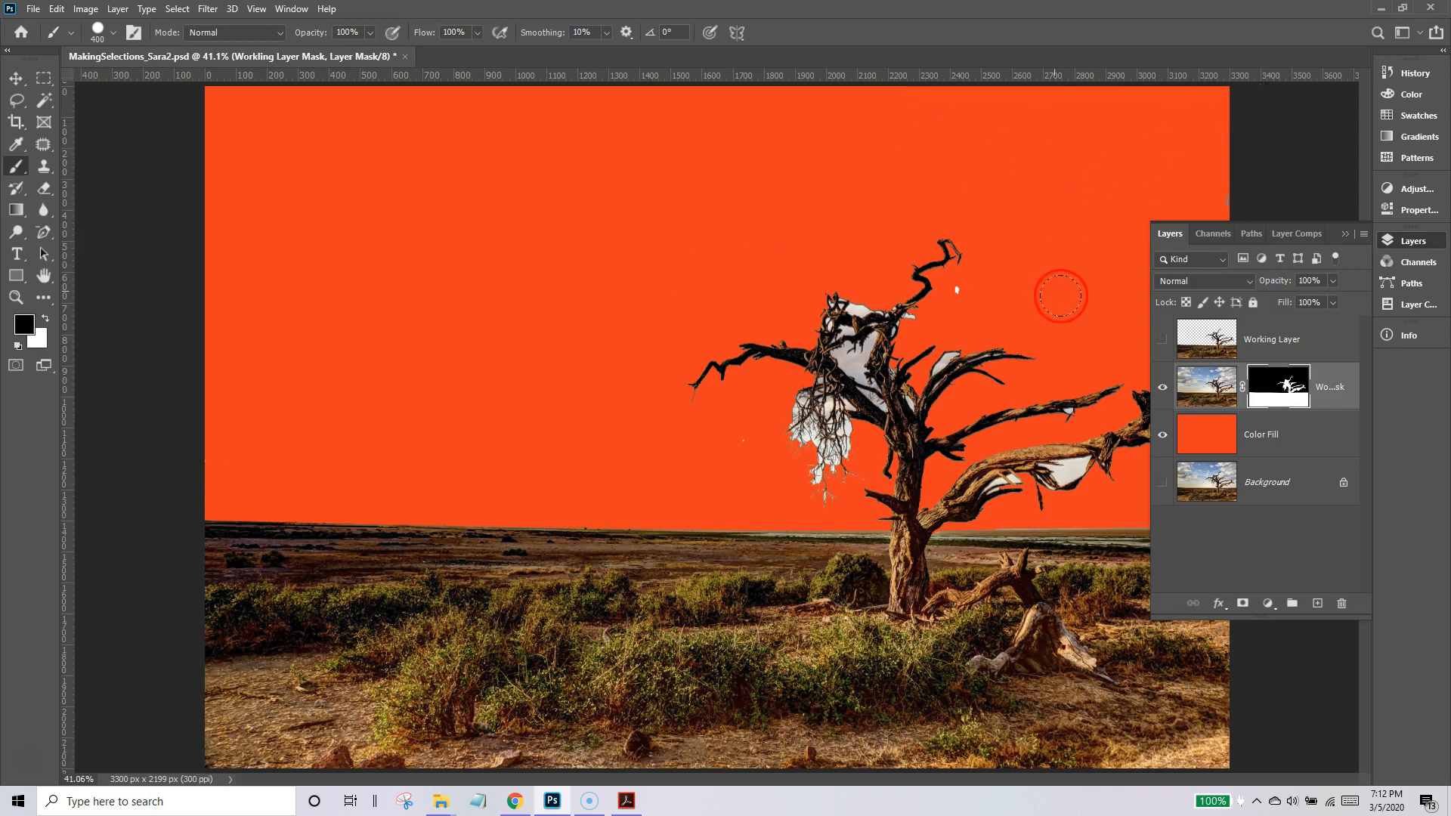
Paint black on the layer mask inside the gray sky gap between the upper branches, using a 40 px brush.
click(1346, 233)
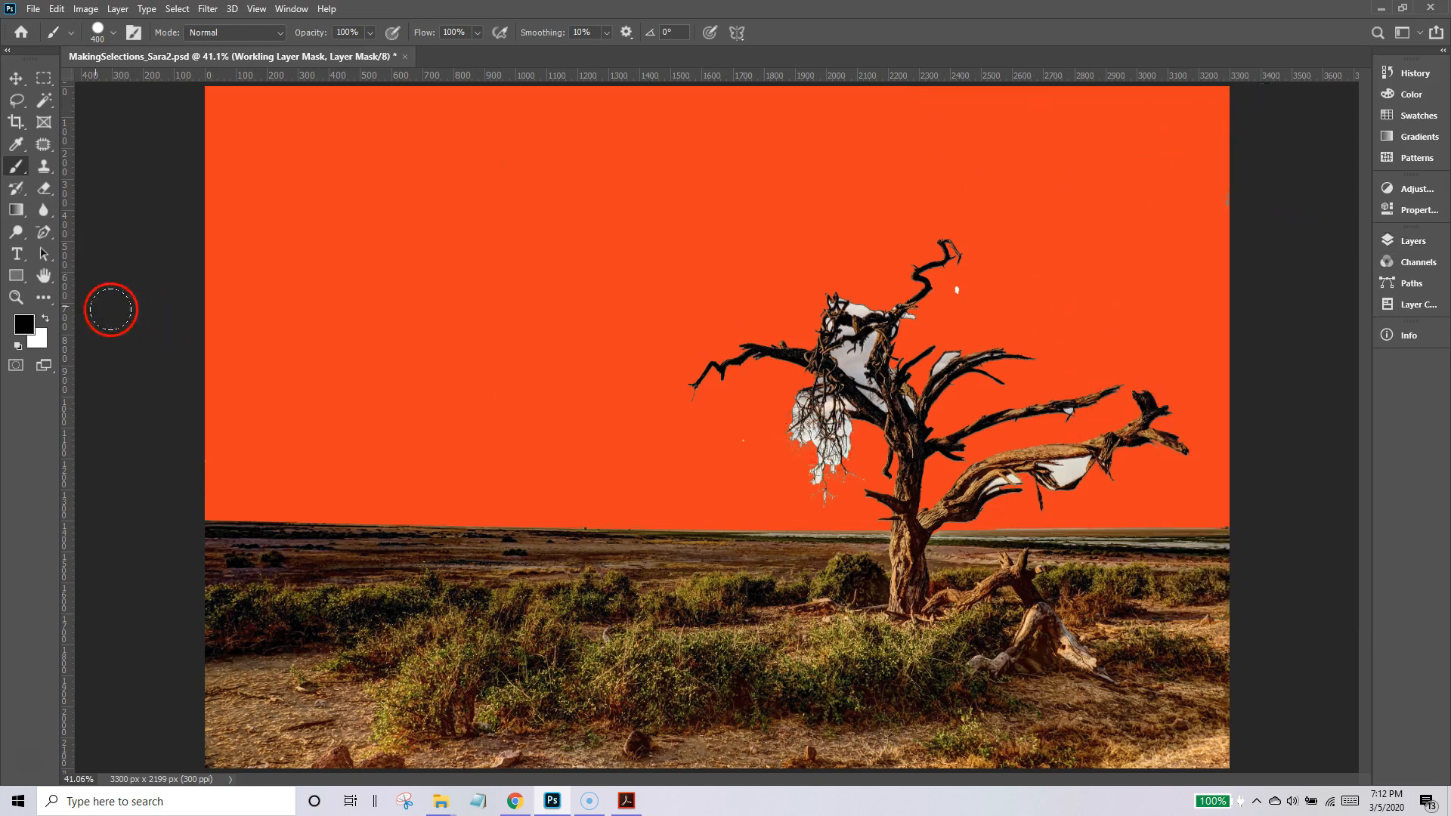
click(16, 297)
click(846, 375)
drag(848, 375, 724, 272)
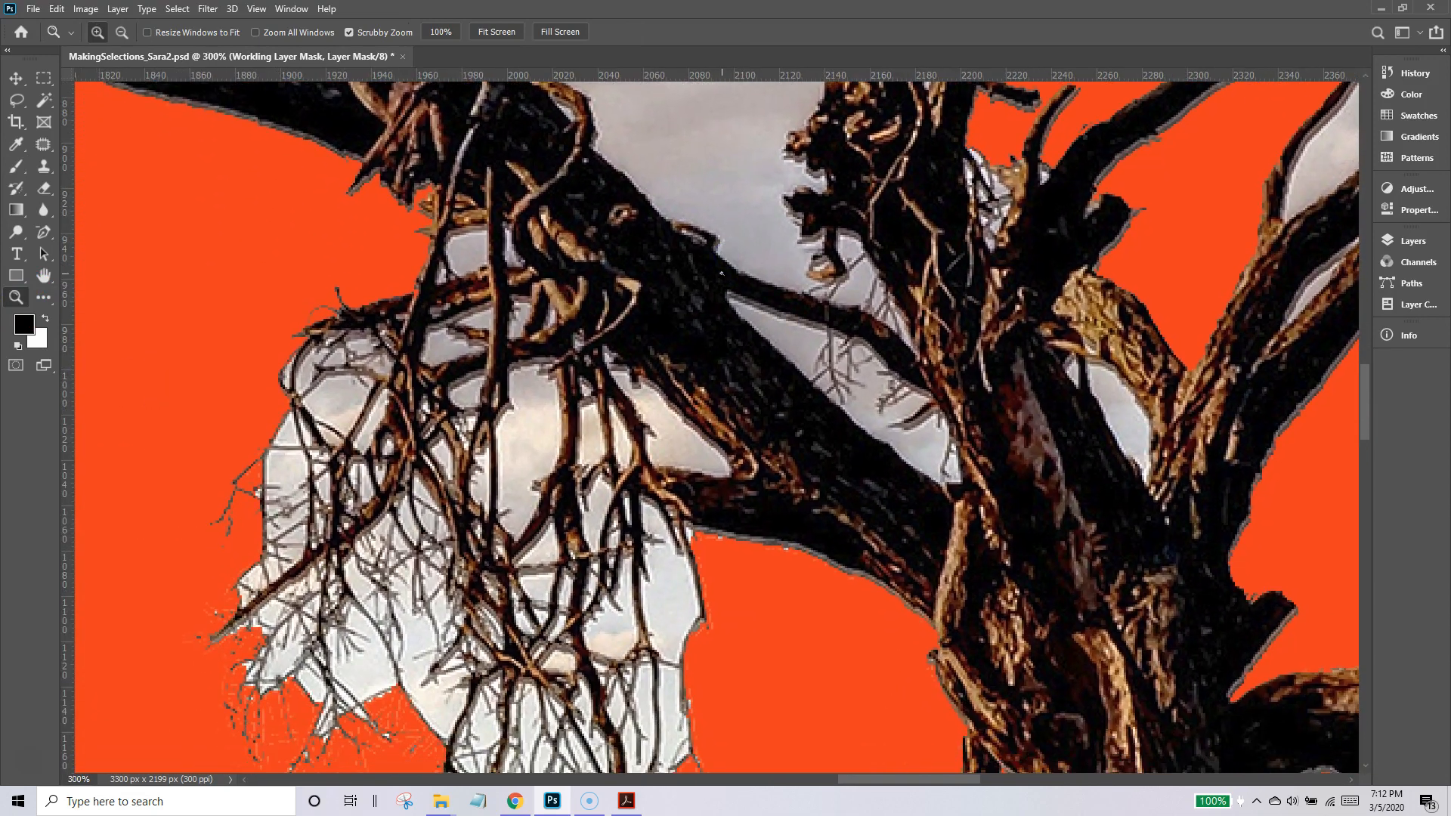
alt+click(725, 275)
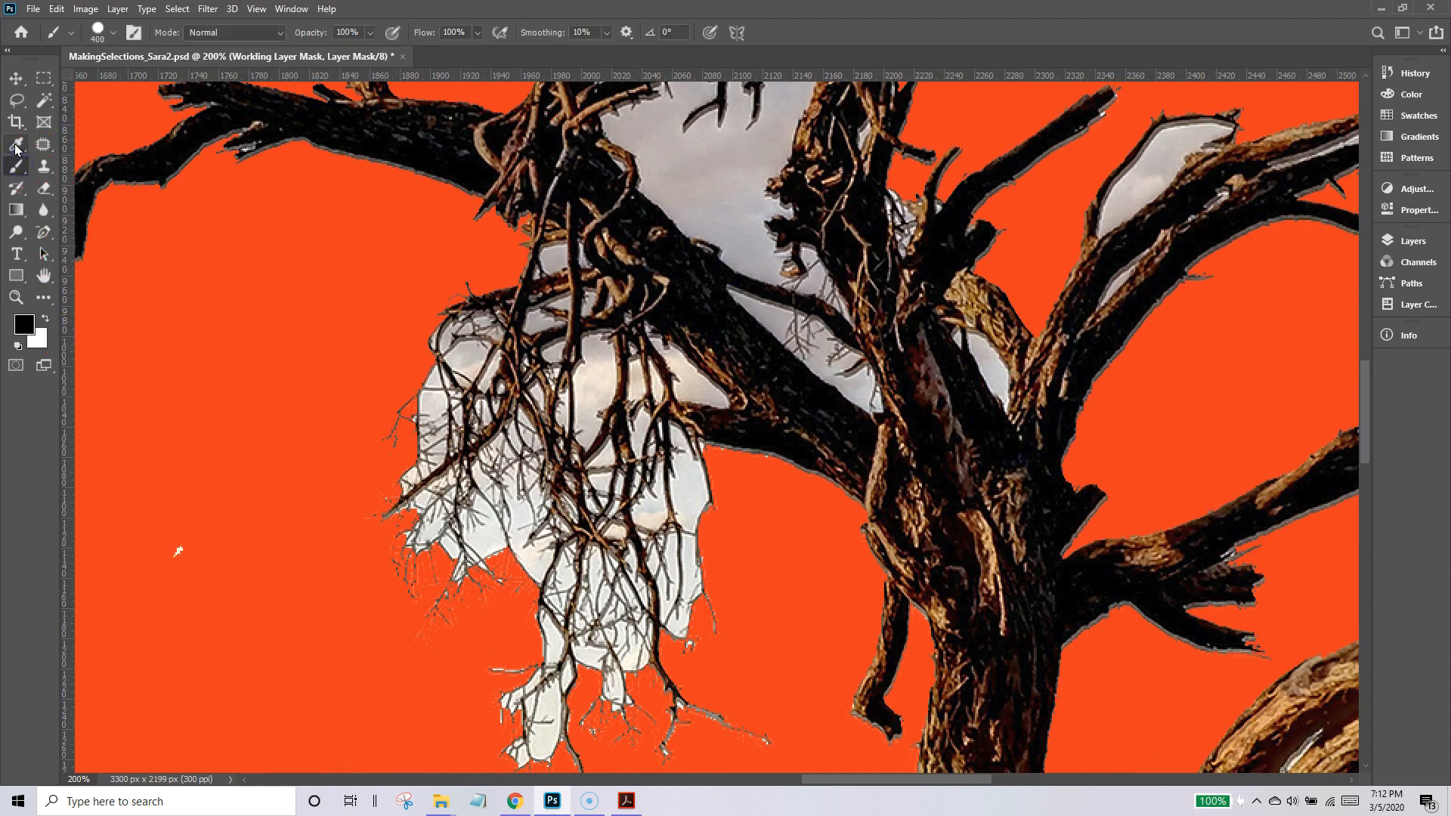
key(bracketleft)
mouse_move(696, 184)
mouse_down()
mouse_move(715, 184)
mouse_move(690, 169)
mouse_move(719, 177)
mouse_move(730, 206)
mouse_up()
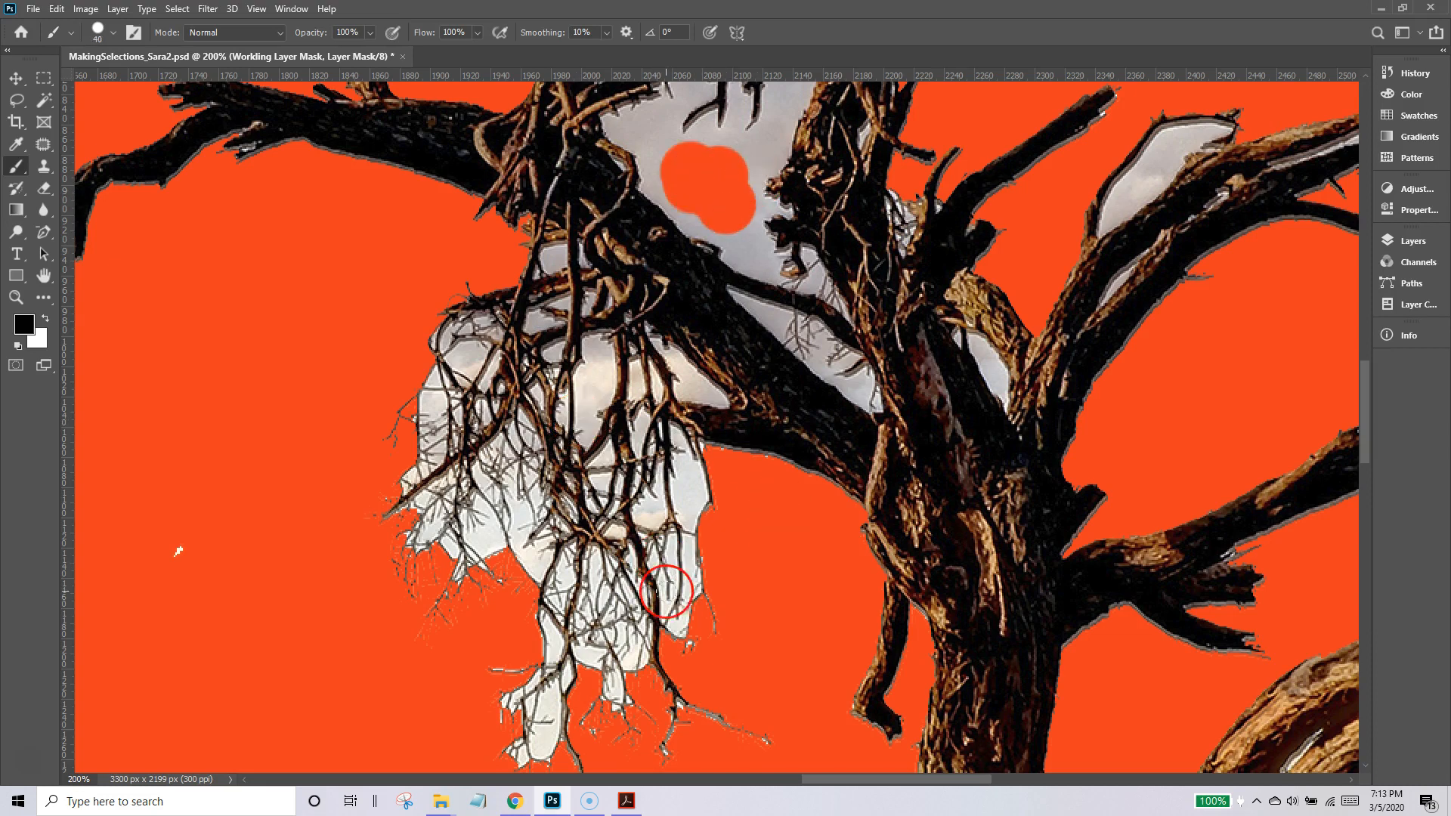
Target the masked layer's image instead of its mask and activate the Magic Wand.
click(1424, 251)
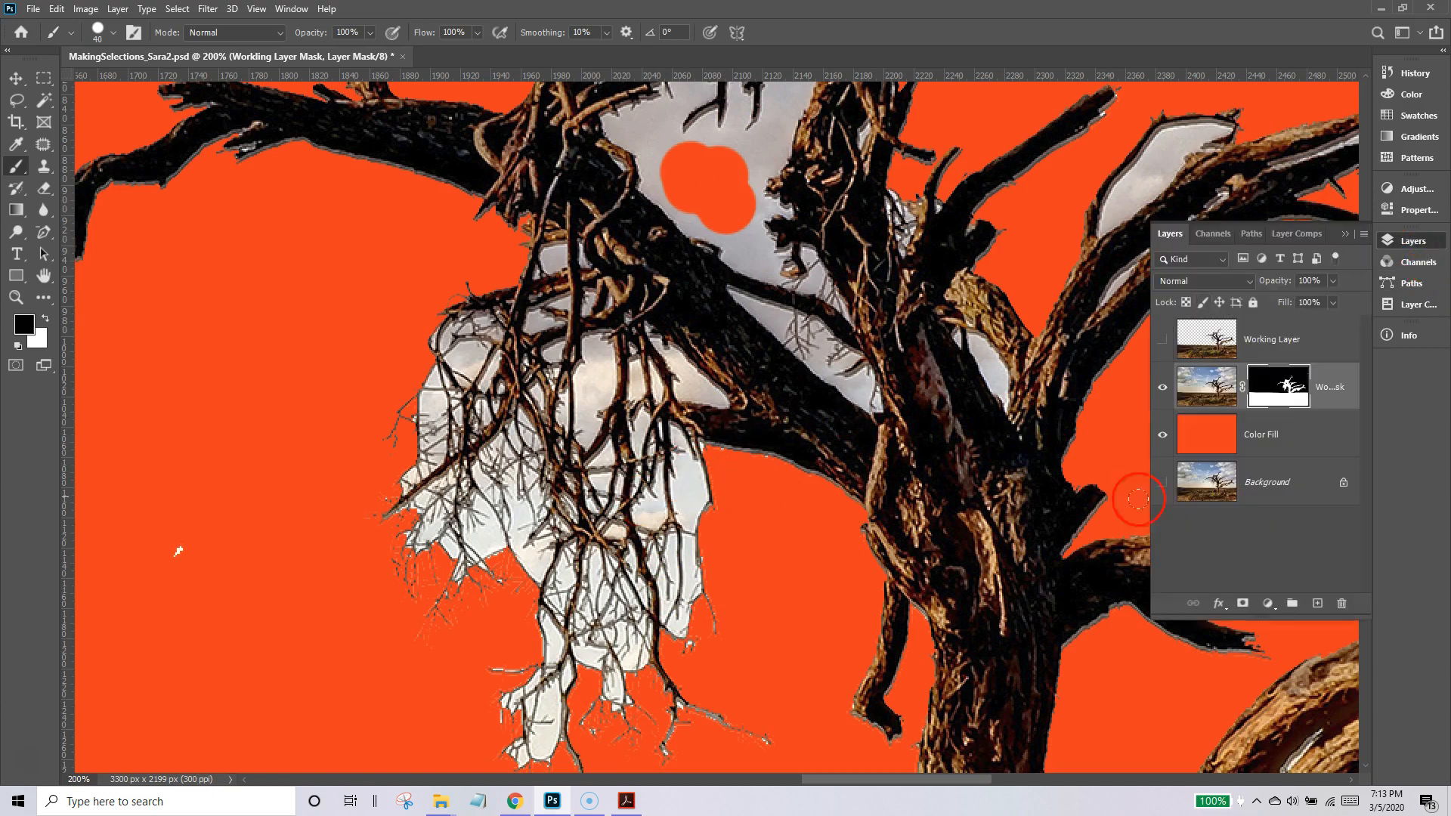
click(1228, 389)
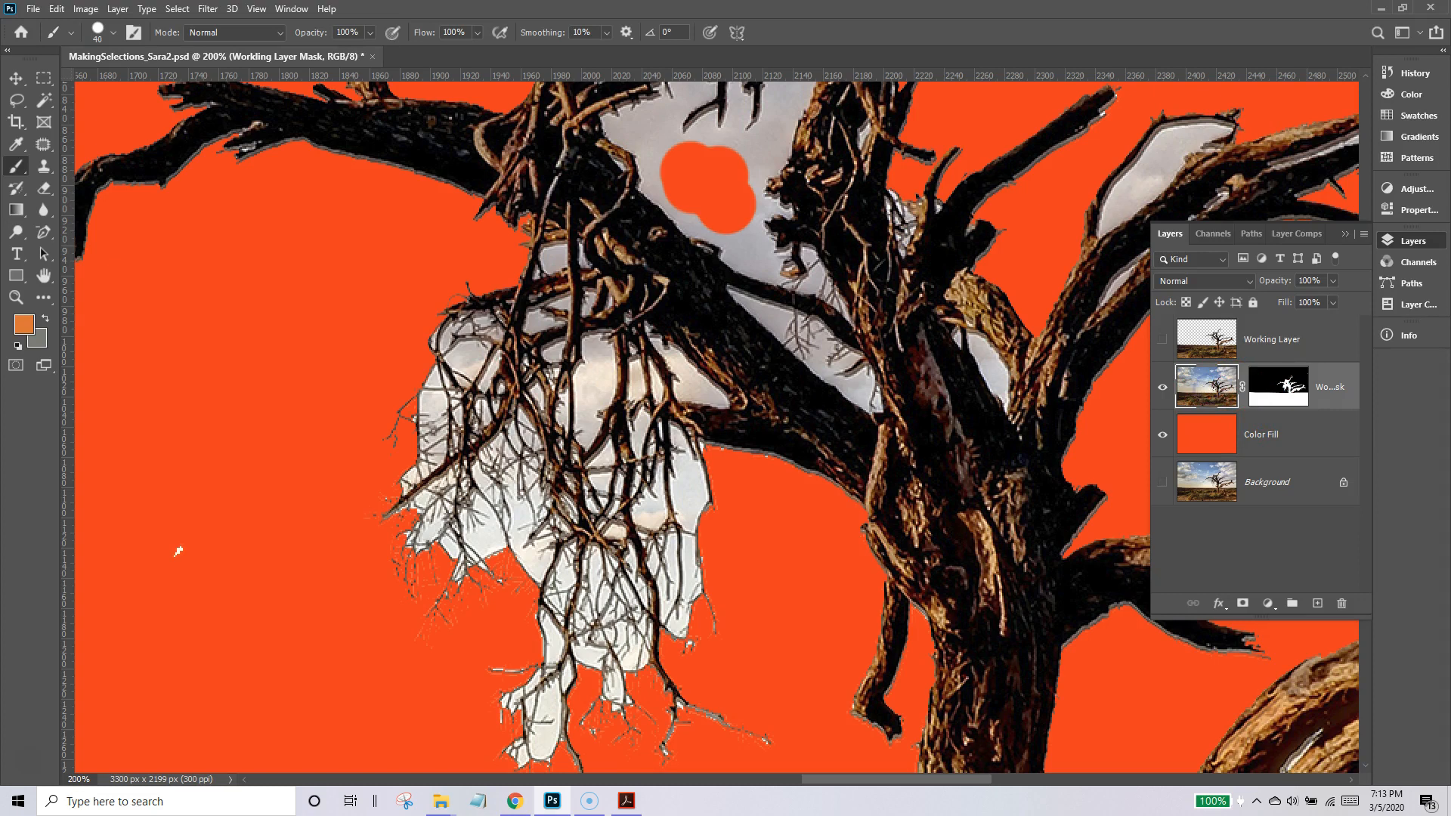
click(44, 99)
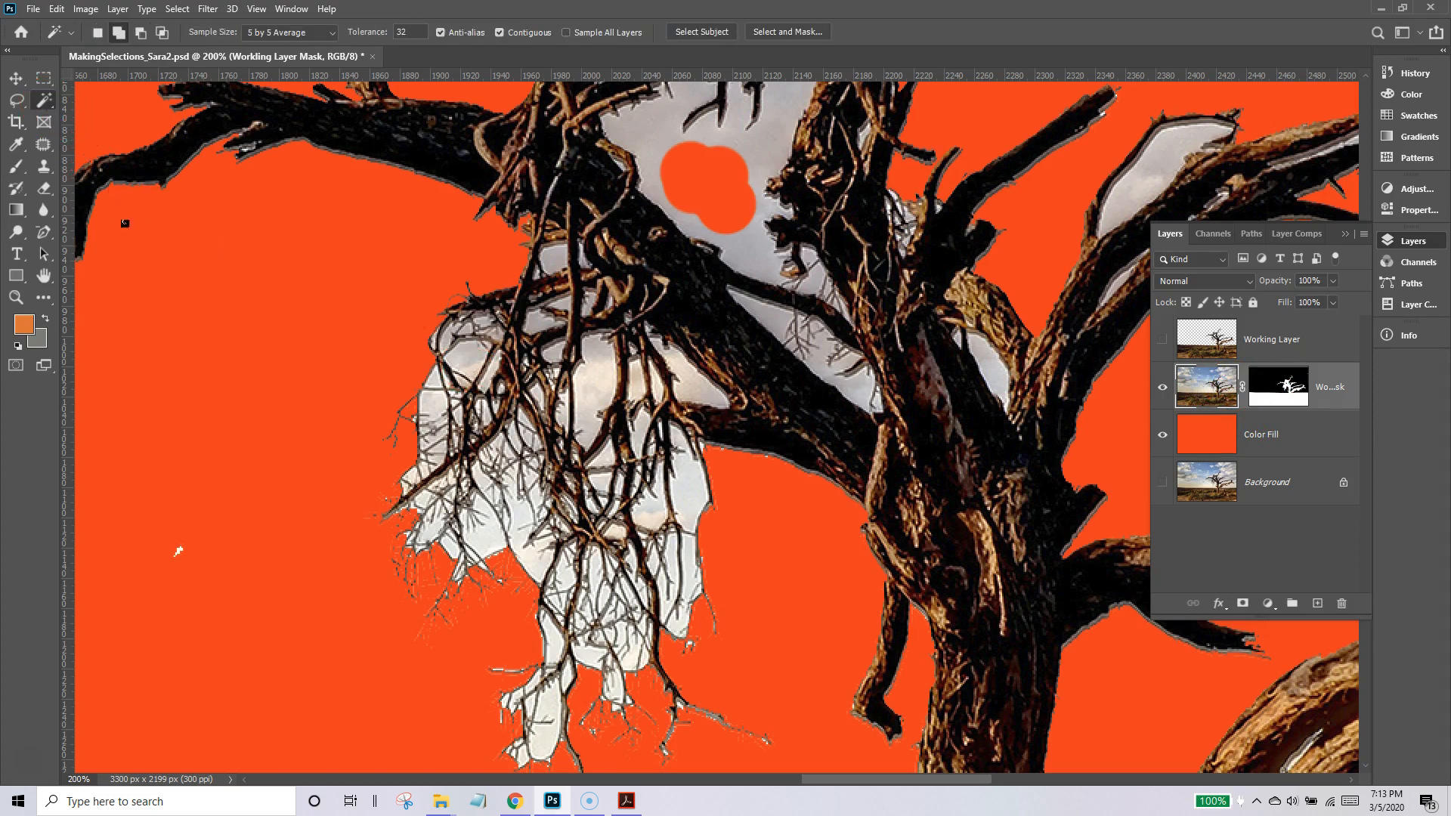
Try selecting the sky gaps between the branches and hanging twigs with the Magic Wand at tolerance 32.
click(647, 136)
click(593, 414)
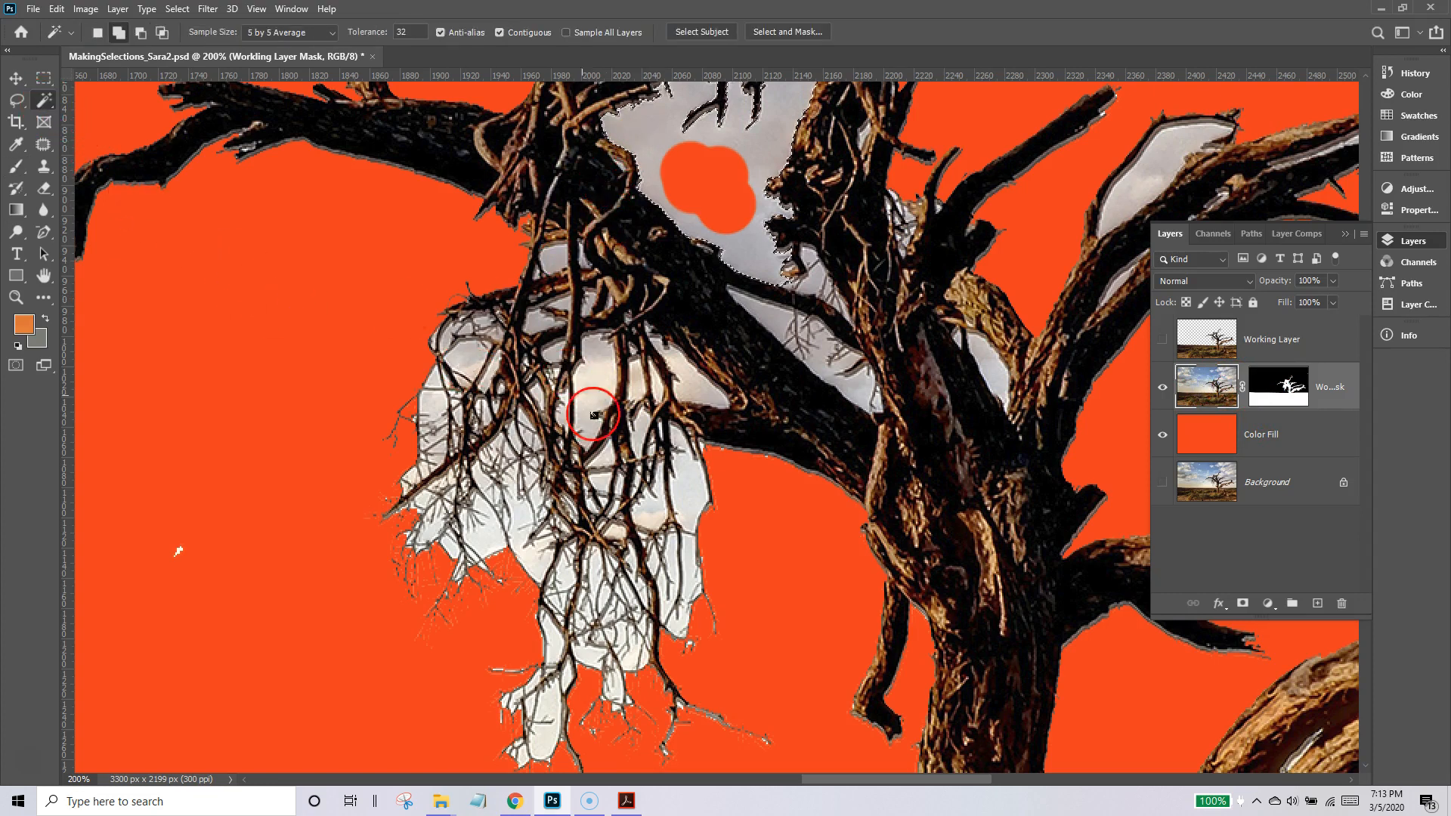
click(512, 502)
click(486, 528)
click(577, 533)
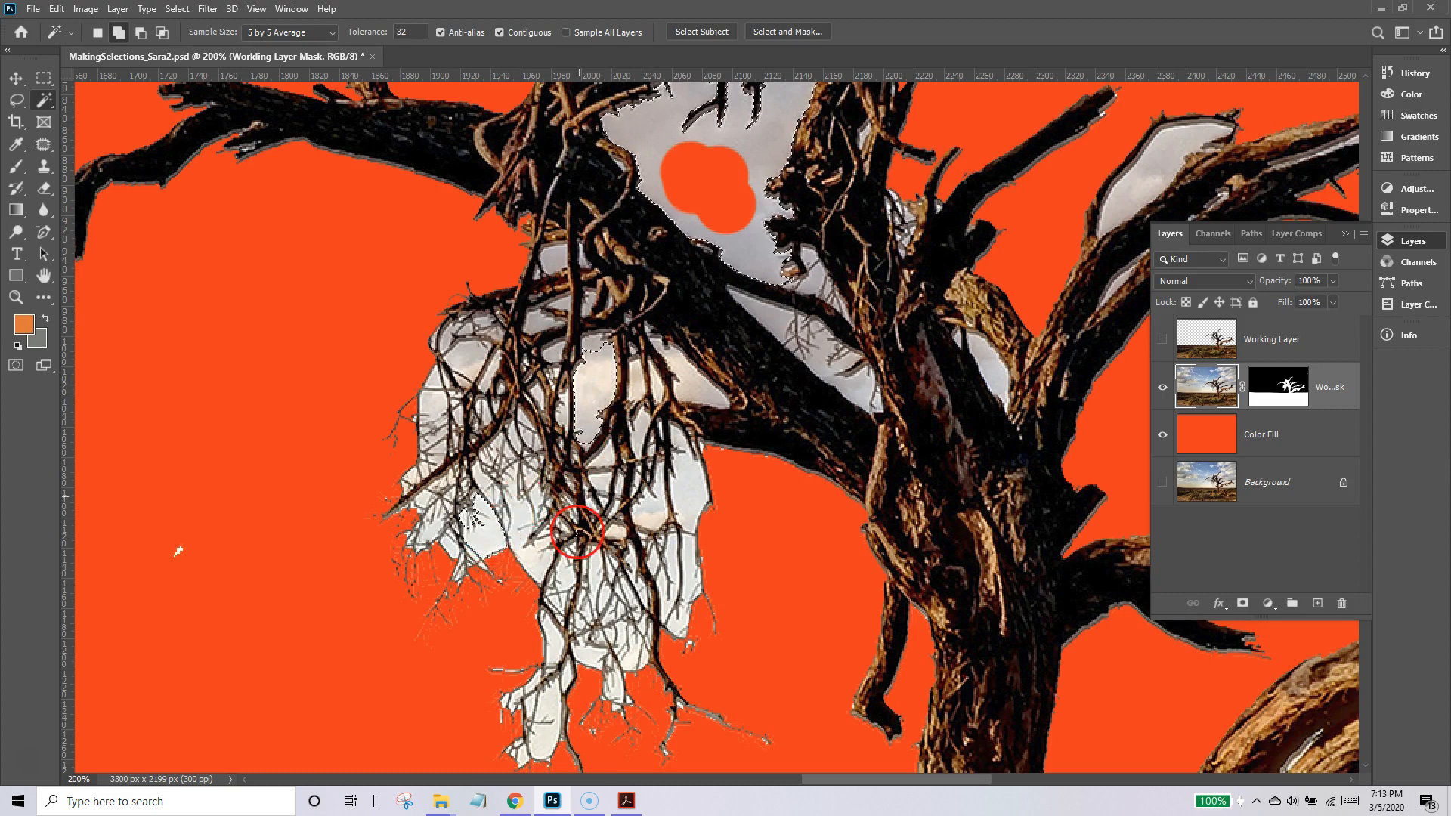
Try extending the sky-gap selection with Grow and Similar, and clear the selection.
click(177, 8)
click(196, 71)
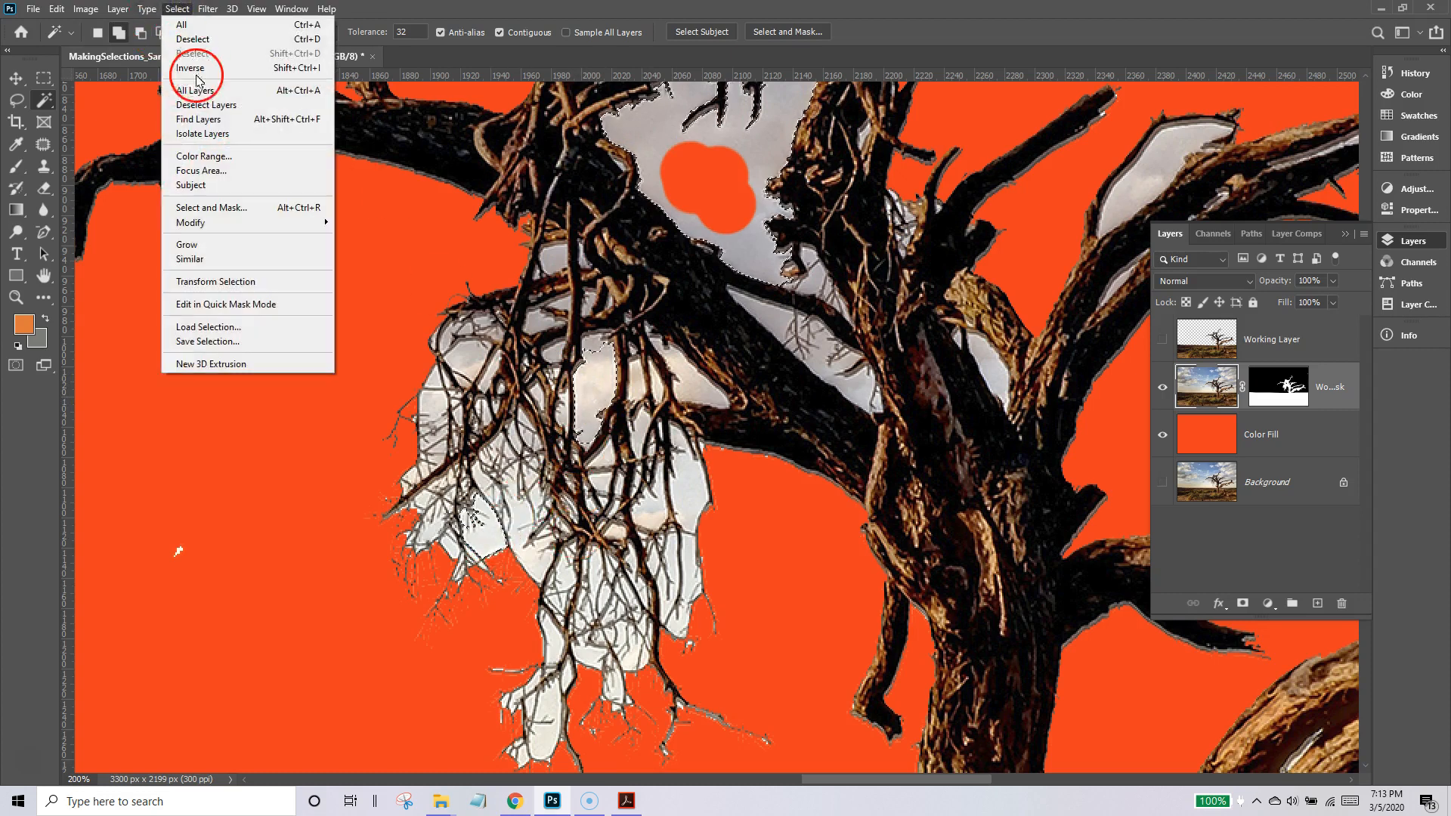
click(217, 245)
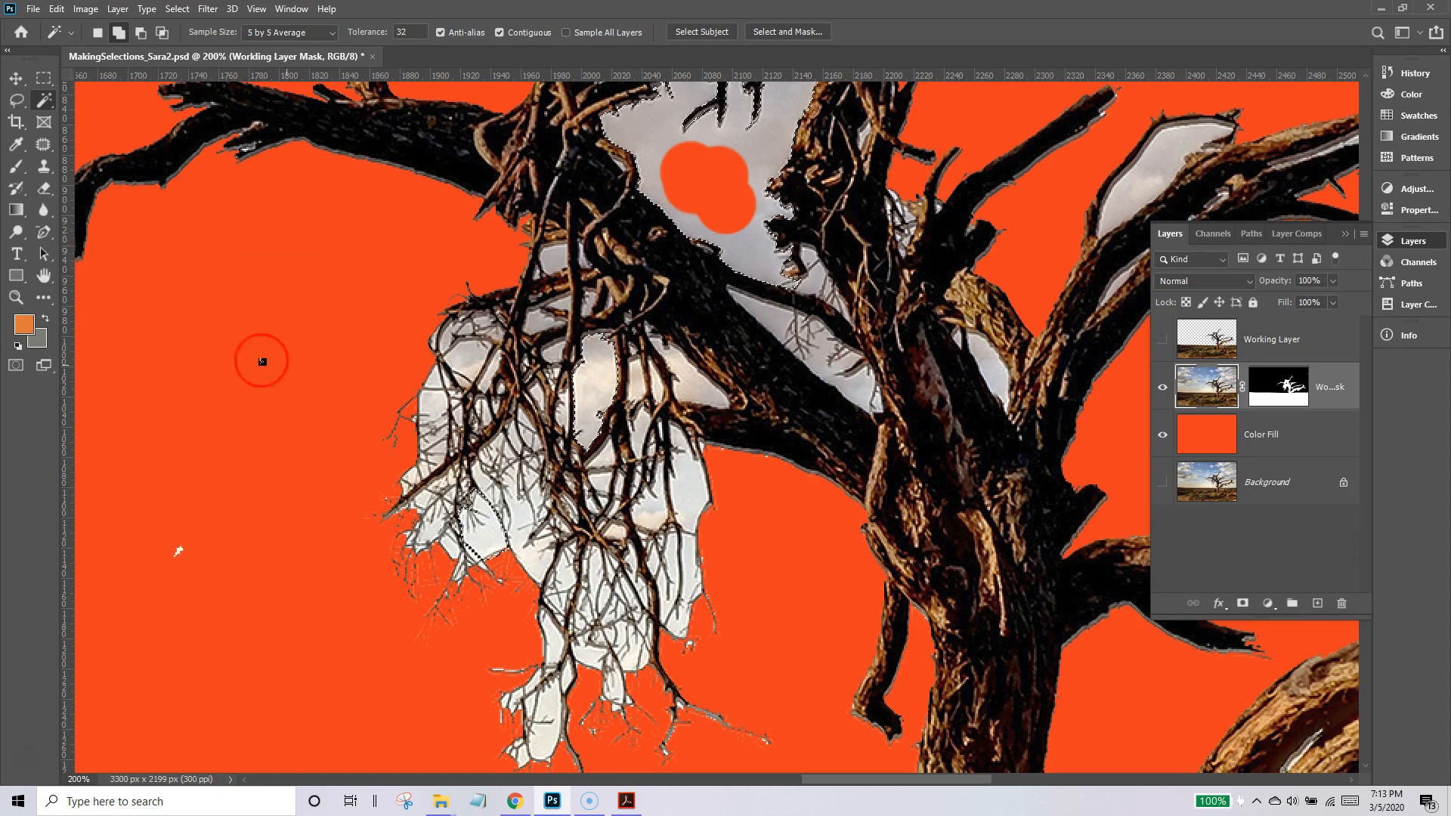
click(177, 8)
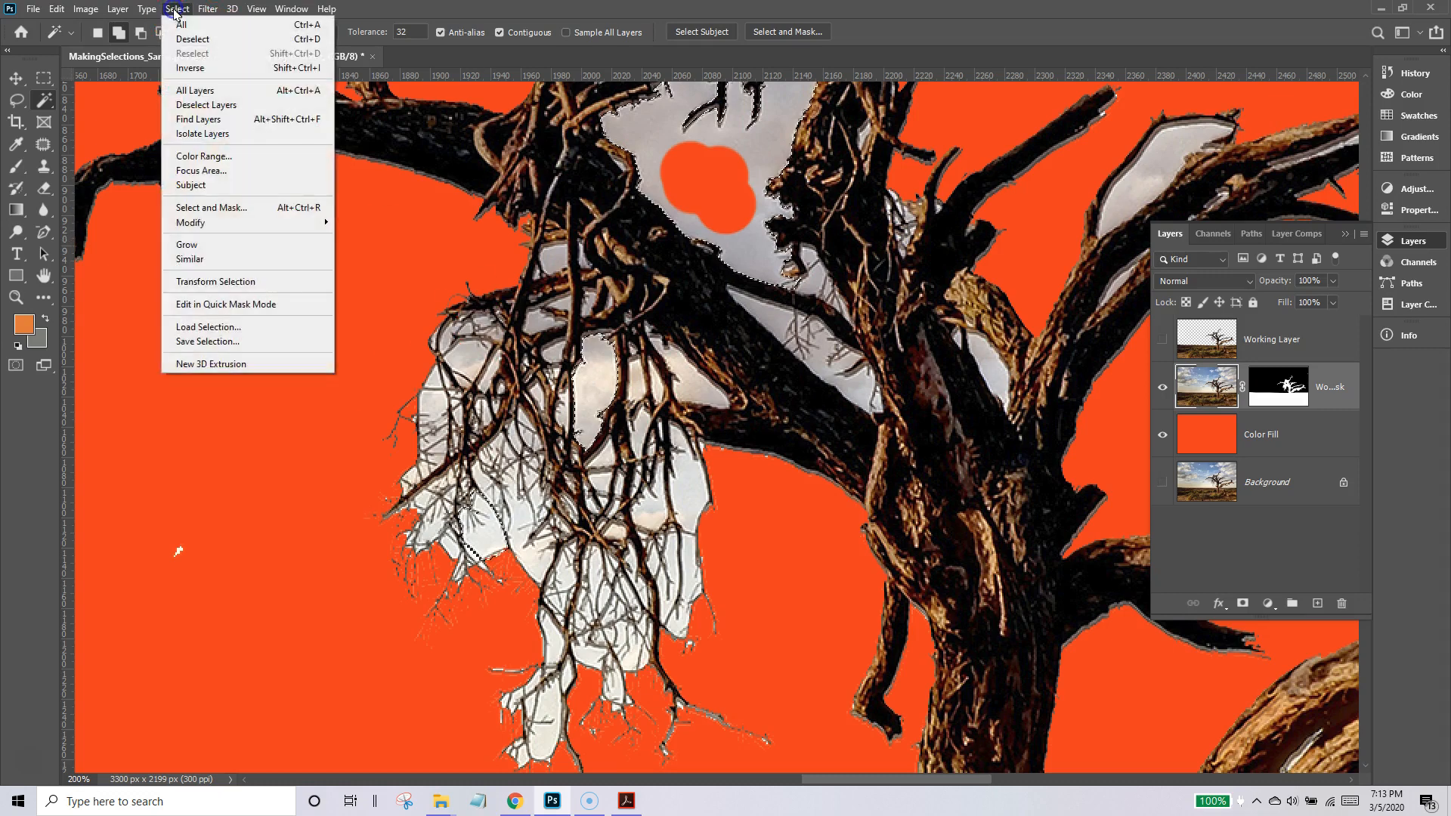
click(210, 258)
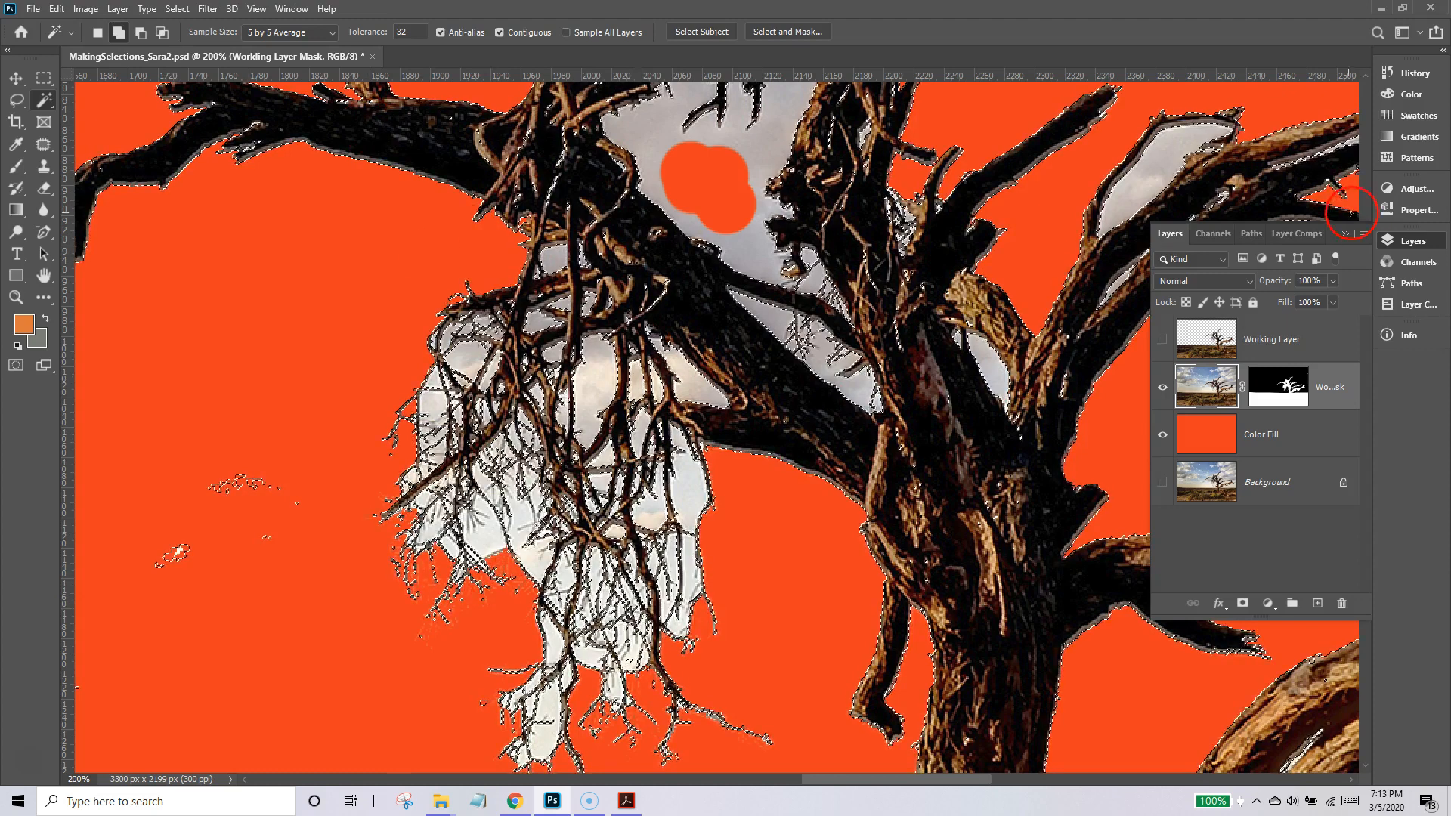
key(ctrl+d)
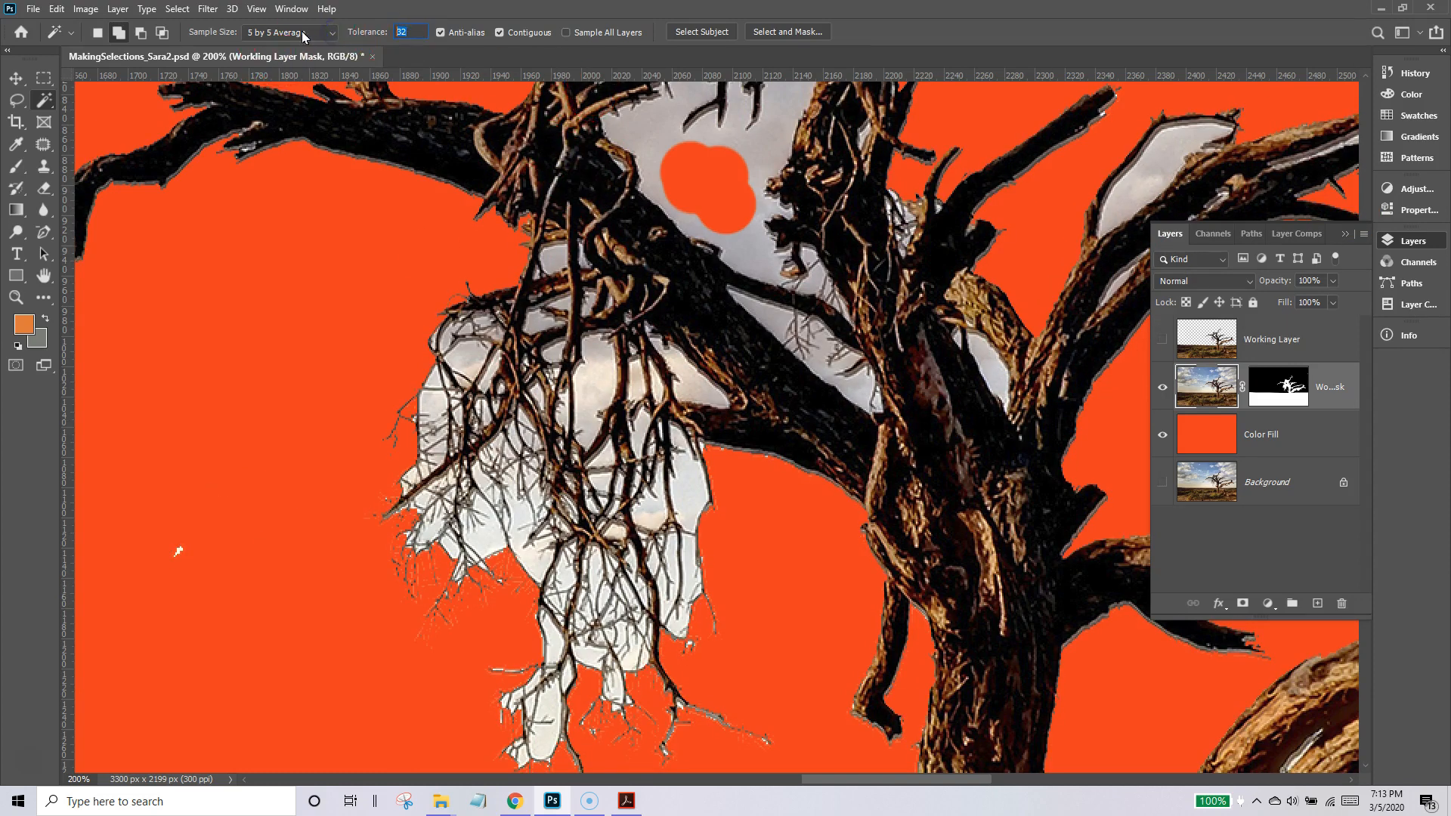
Sample the sky gaps between the branches with the Magic Wand at tolerance 5 and extend the selection with Similar.
click(792, 136)
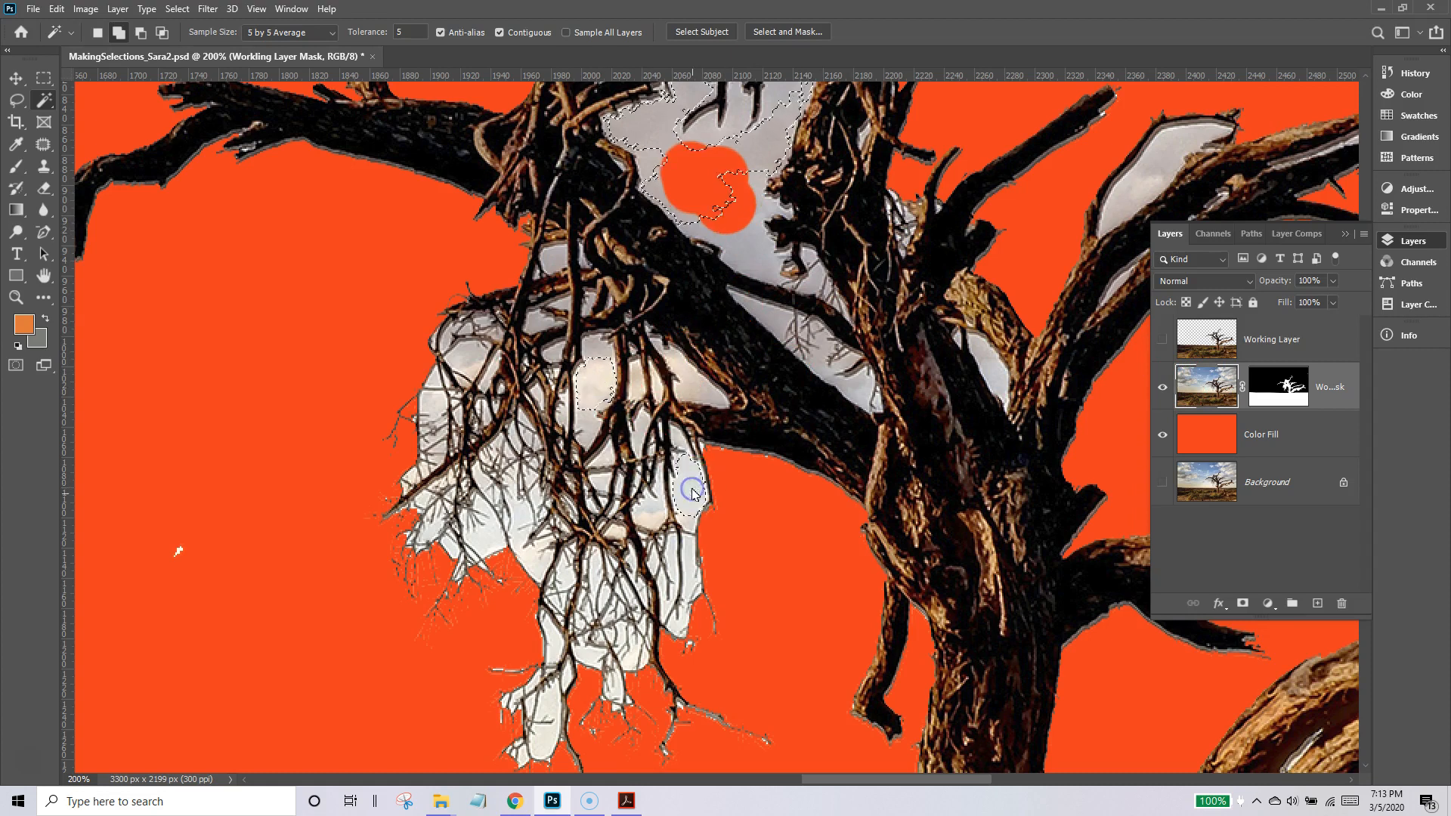
click(177, 8)
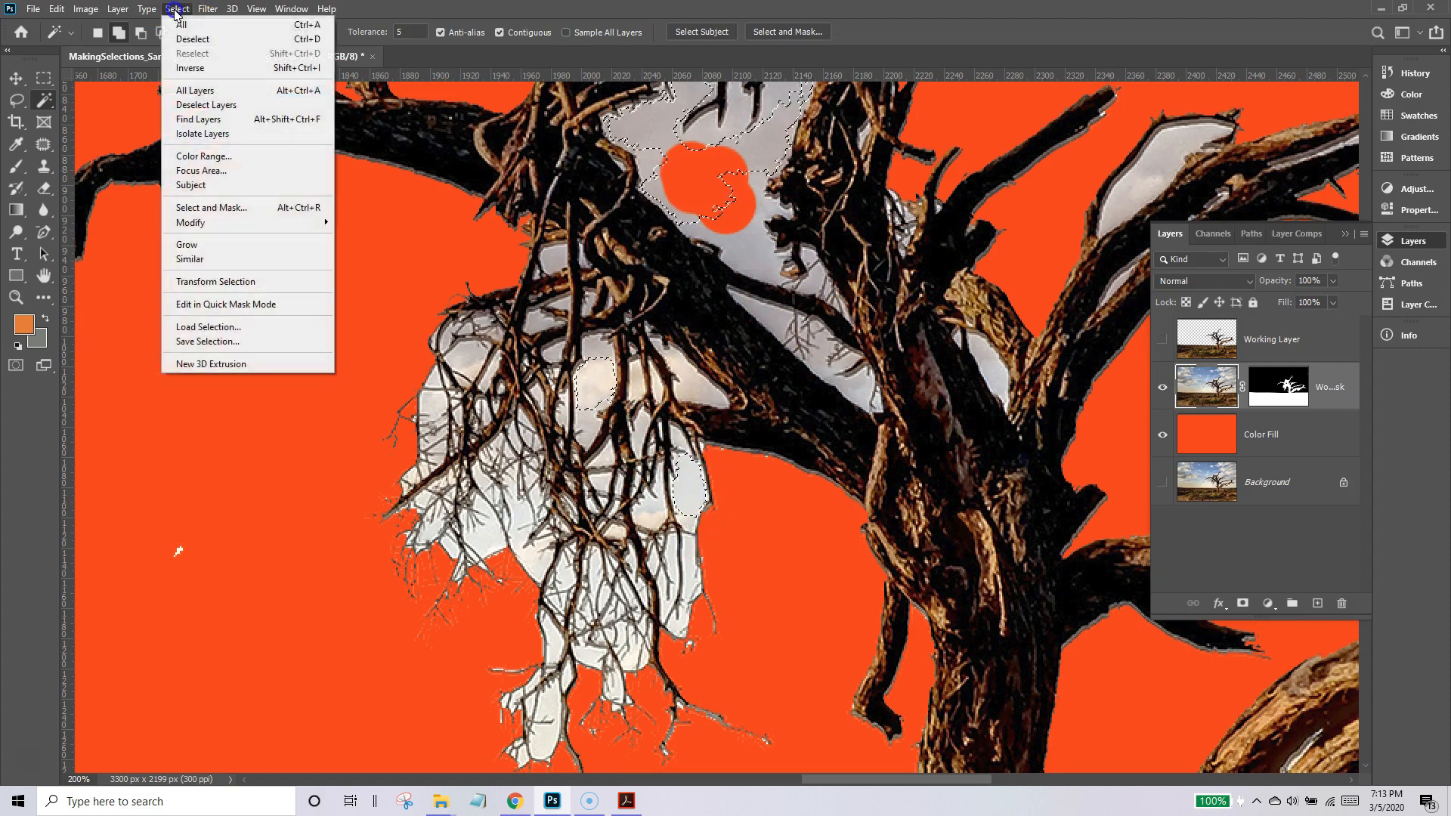
click(215, 256)
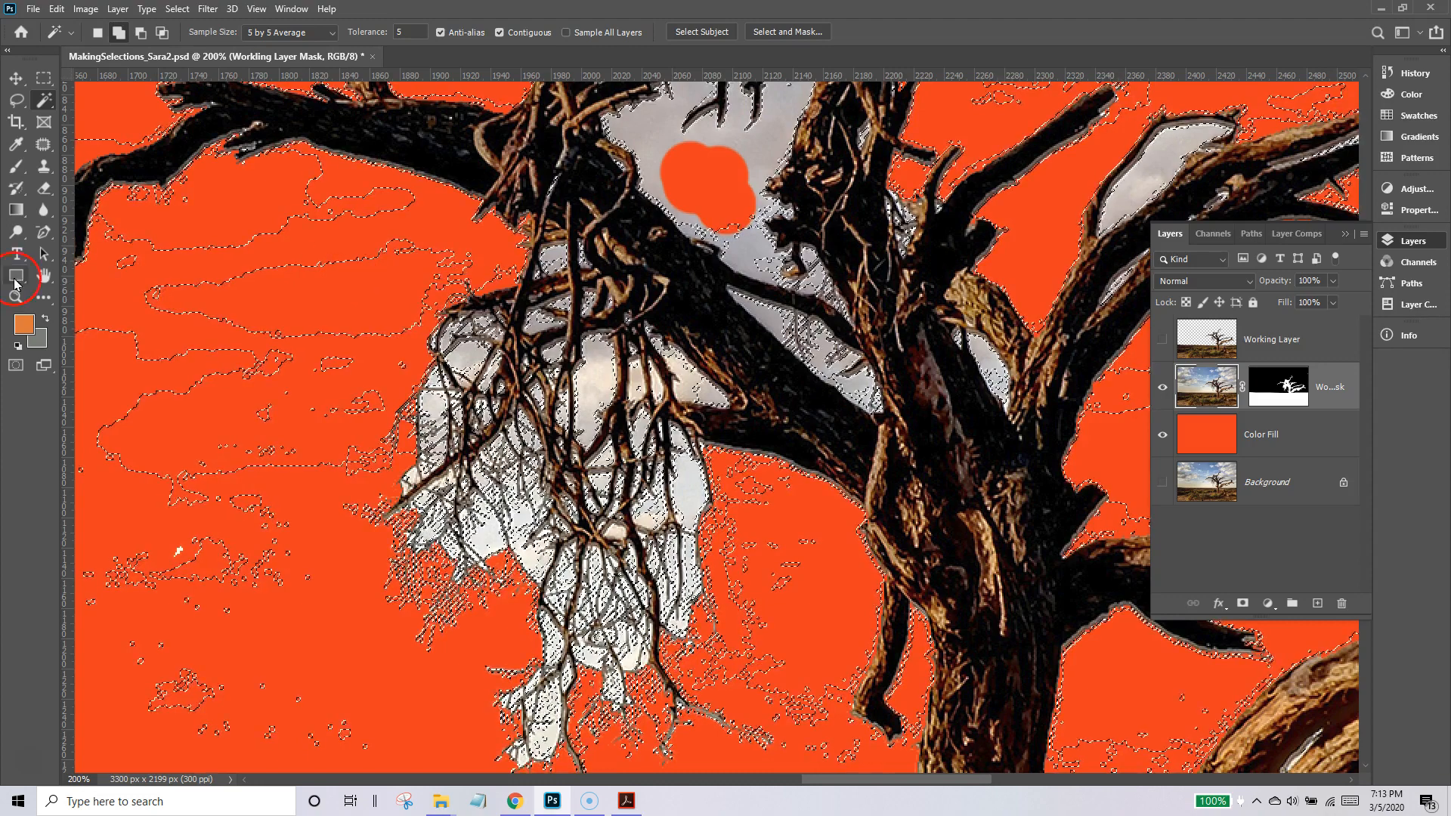
click(57, 8)
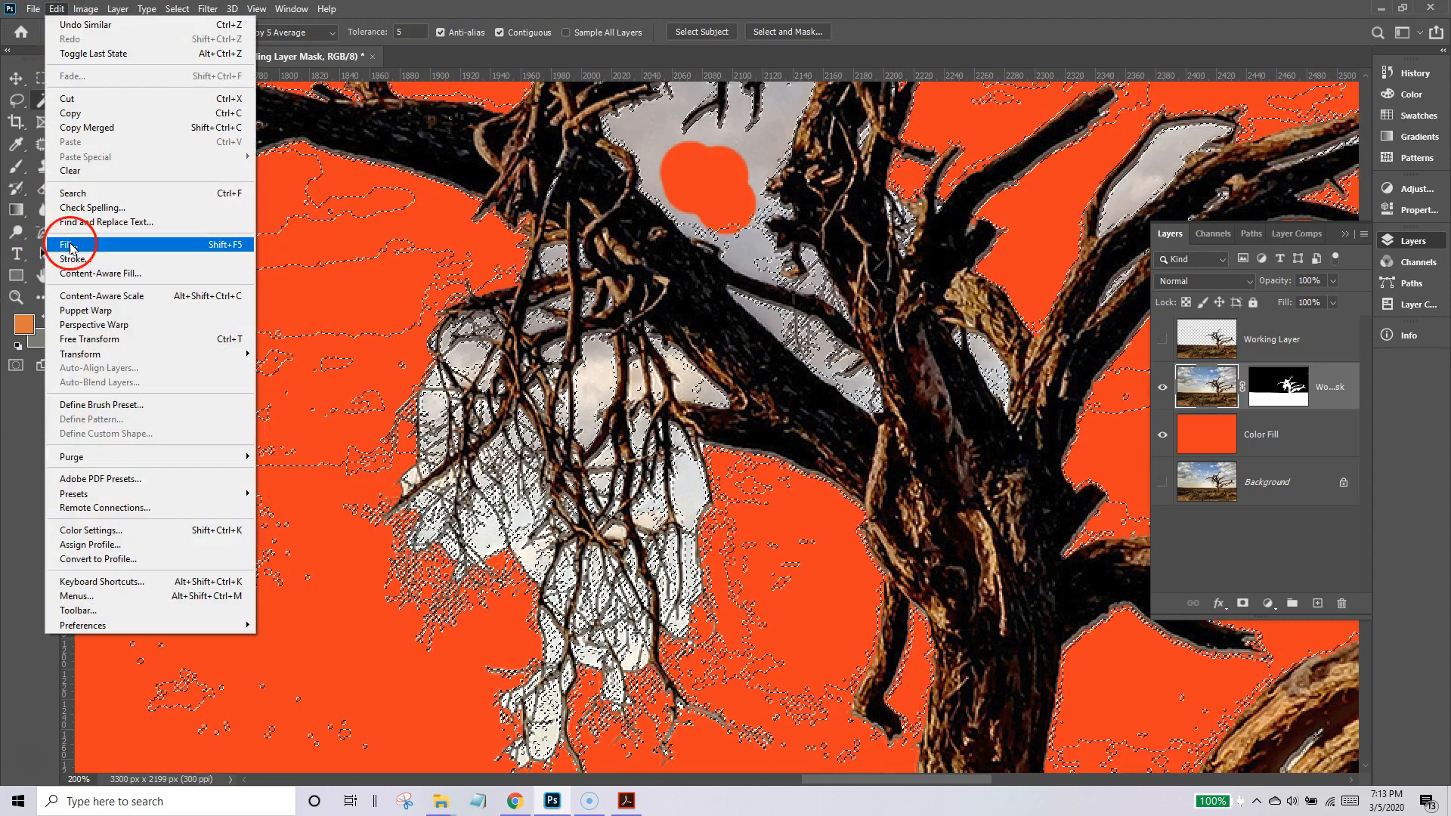
click(71, 245)
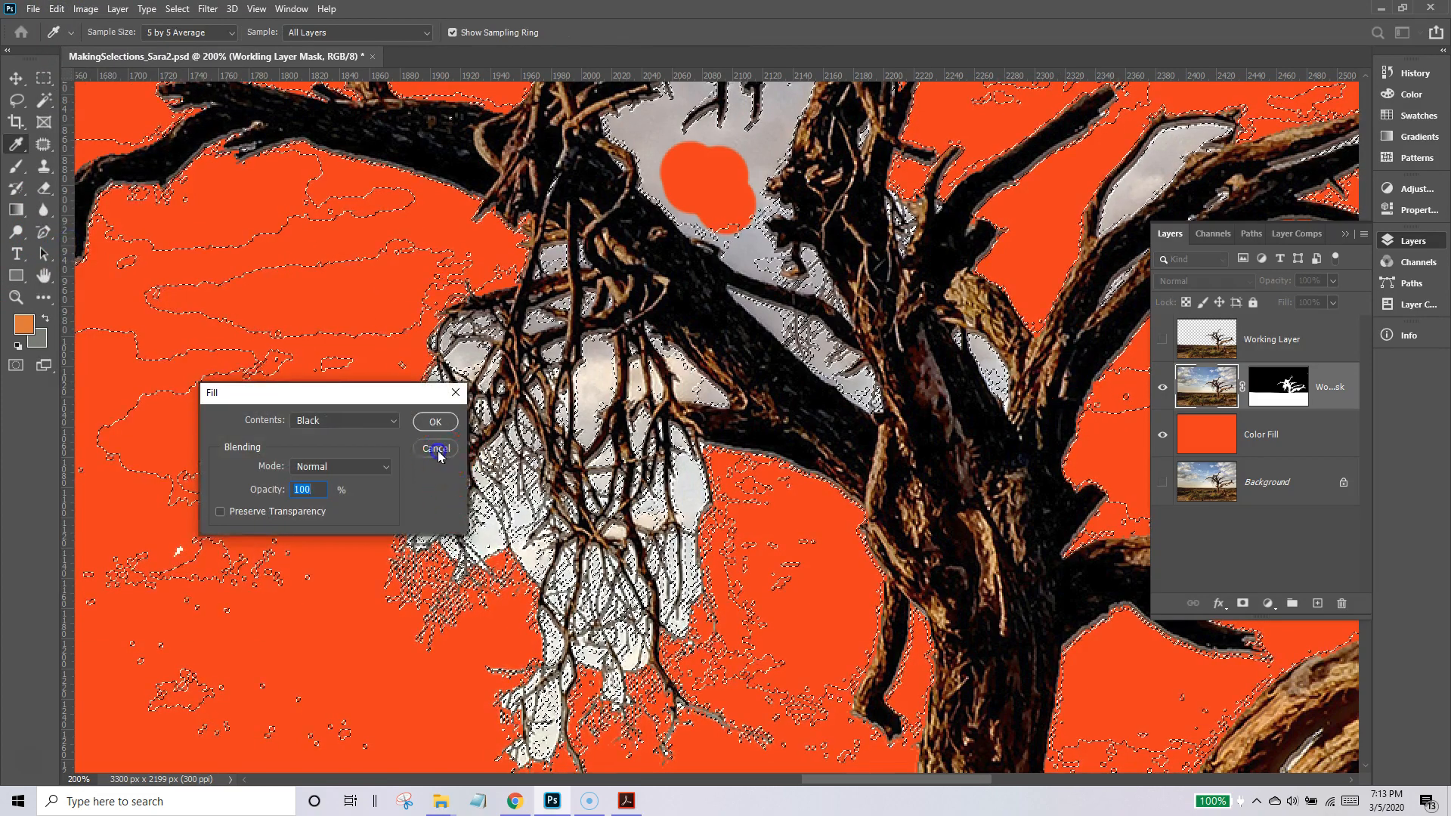
click(436, 449)
Target the layer mask, fill the selected sky gaps with black at 100% opacity, and clear the selection.
key(w)
click(1300, 390)
click(198, 289)
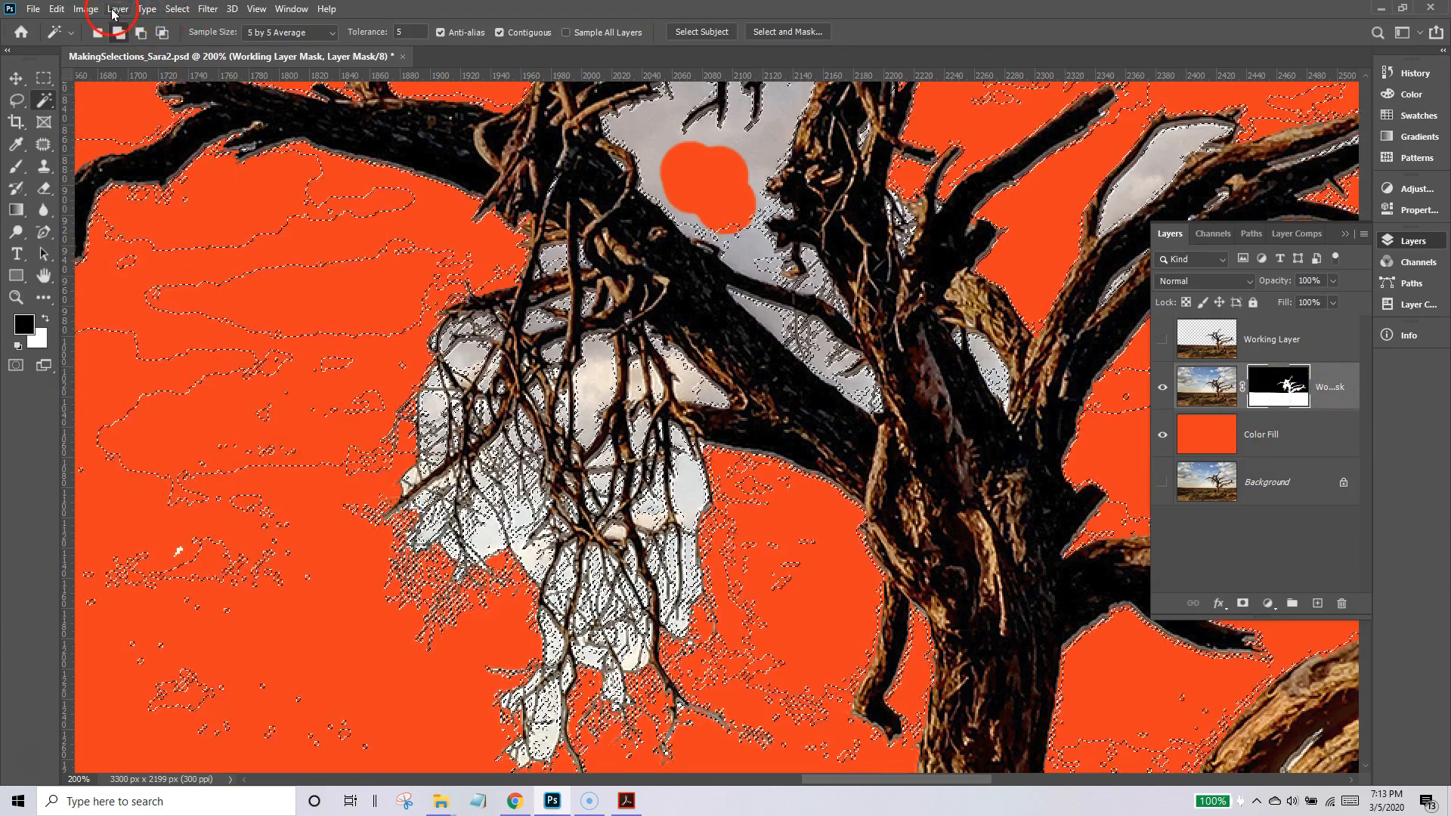
click(58, 9)
click(97, 247)
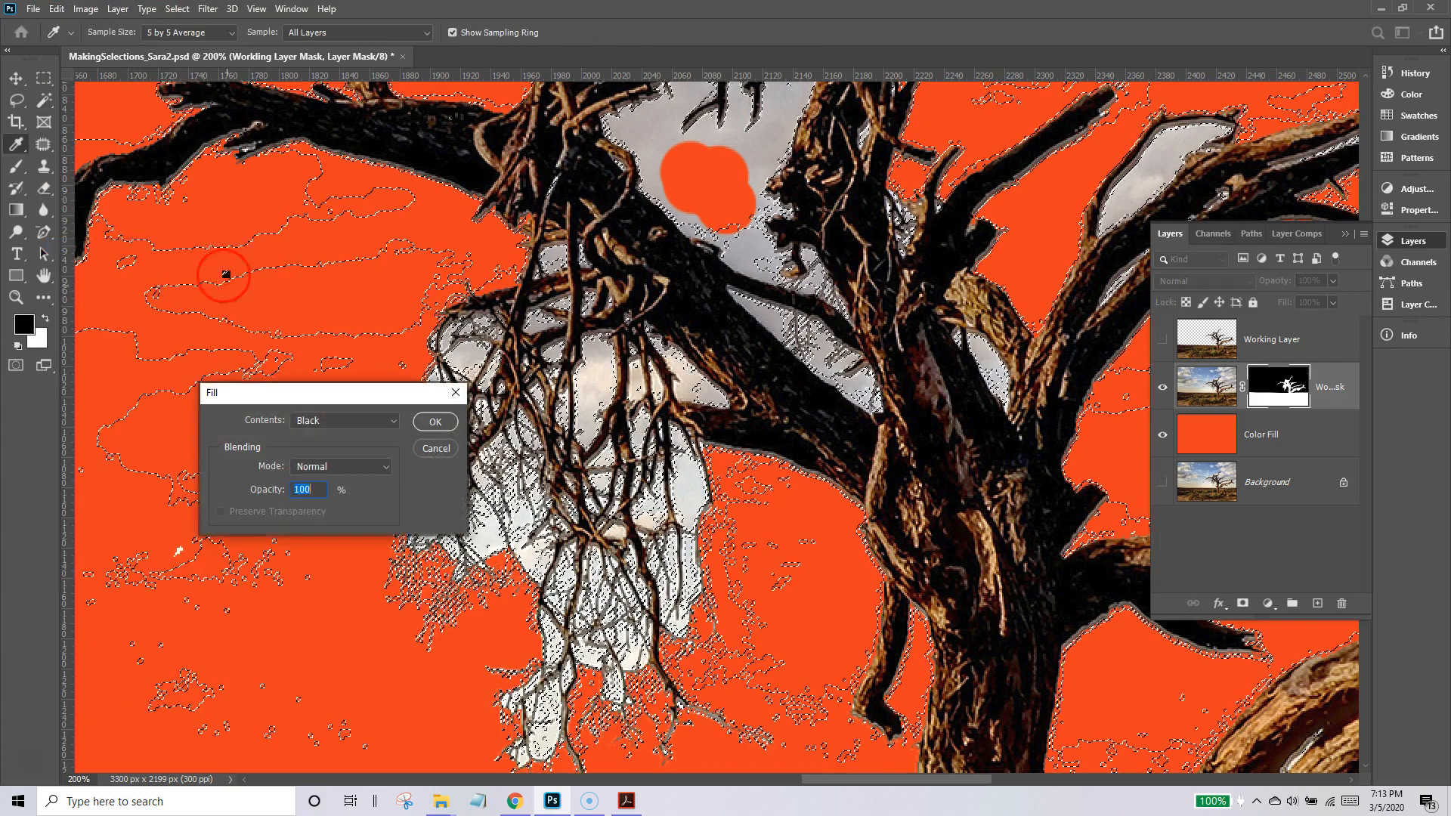
key(Return)
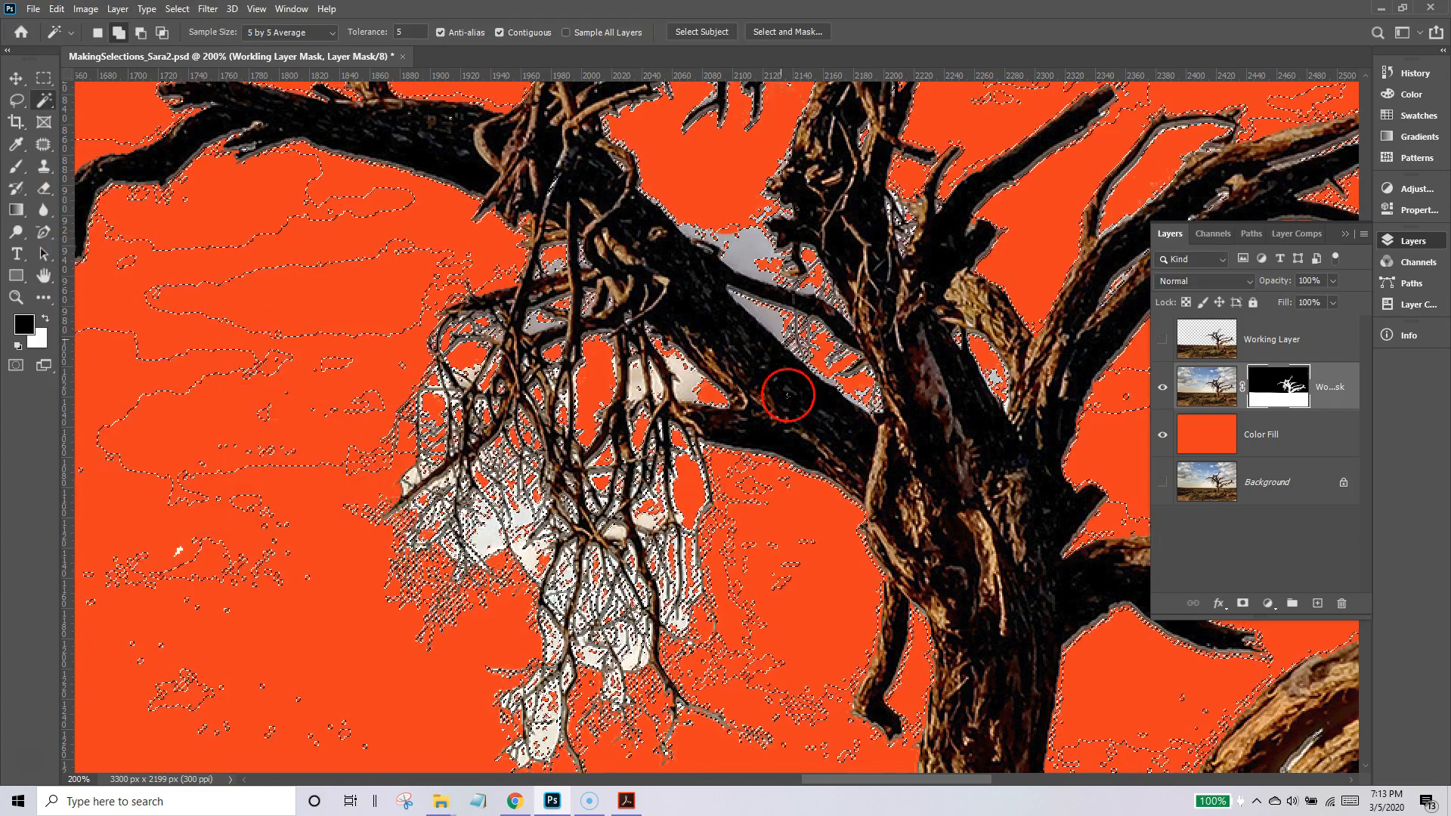
key(ctrl+d)
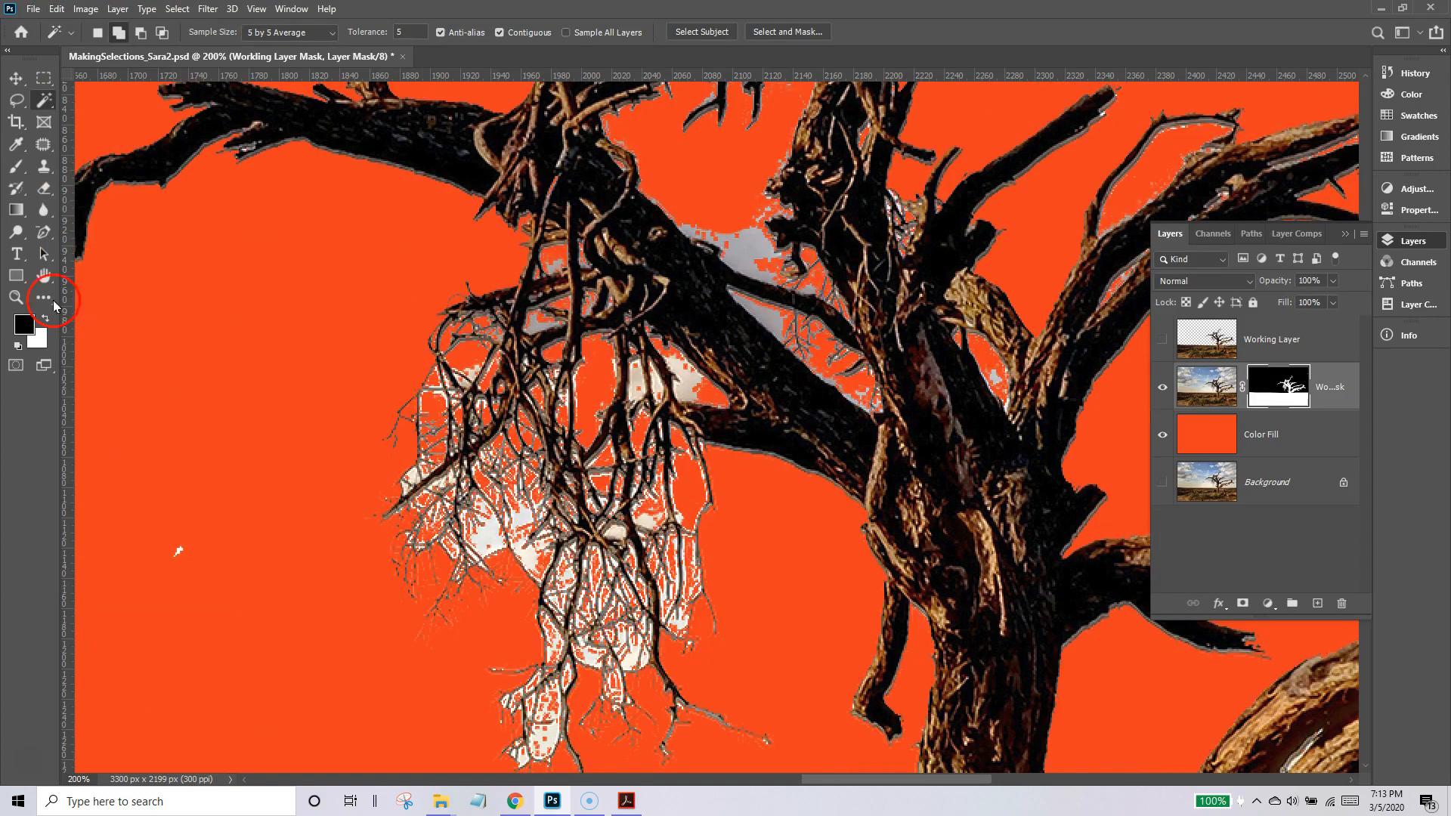
Paint black on the mask with a small brush to remove the white fringe inside the large gap beneath the tree's thin upper branch.
double_click(44, 278)
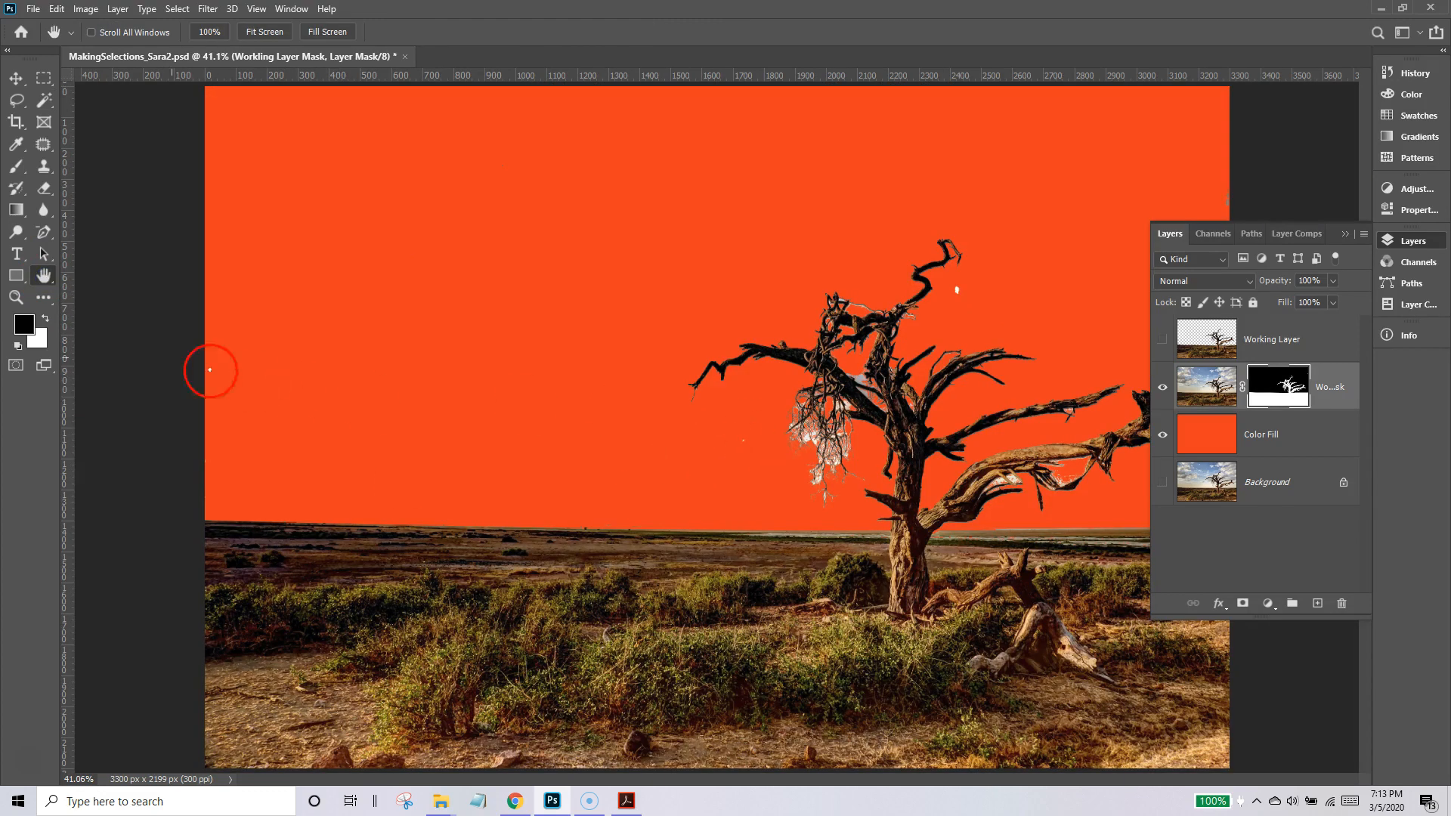
click(13, 300)
click(935, 309)
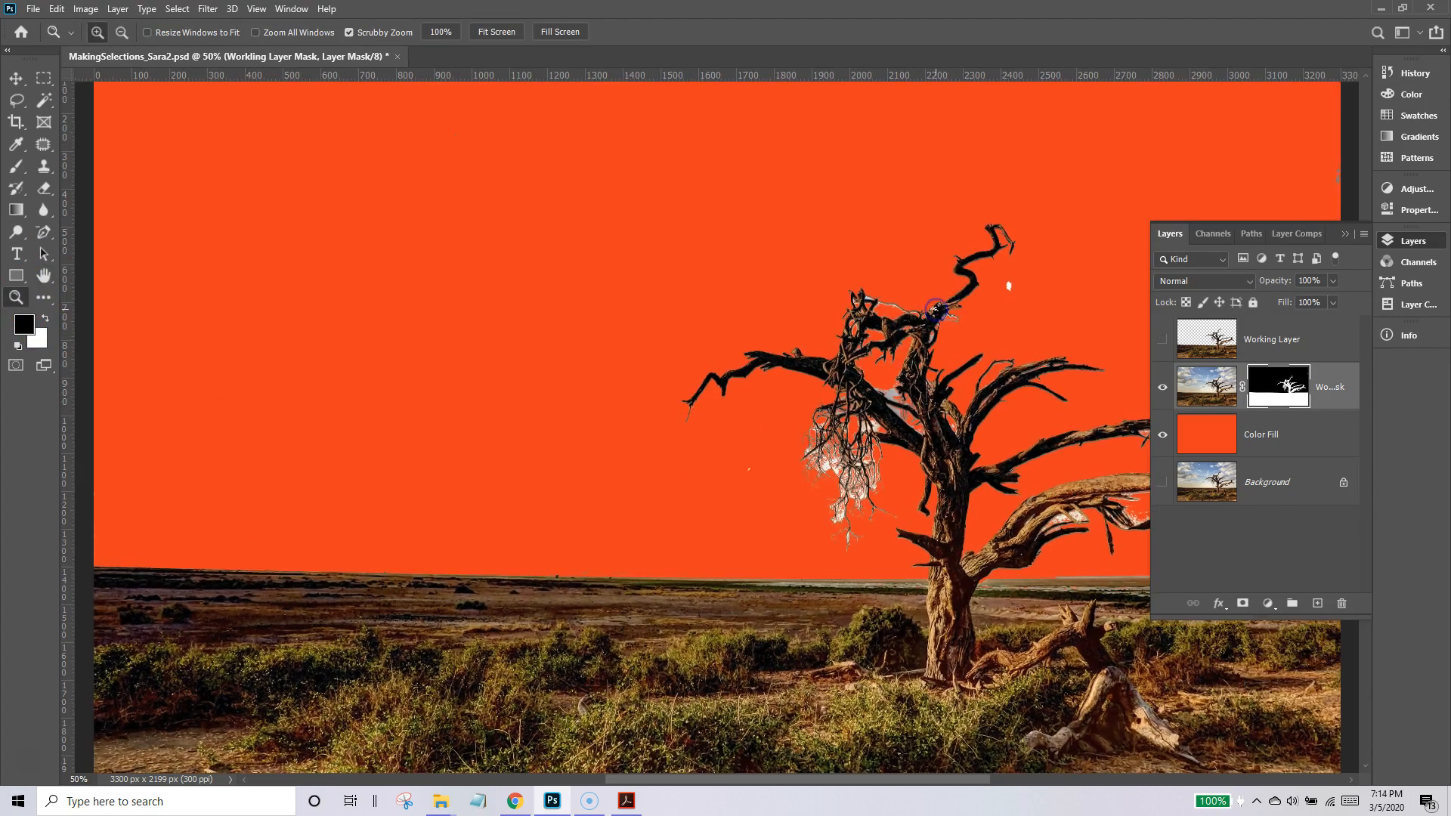
click(935, 309)
click(937, 310)
click(937, 310)
click(937, 310)
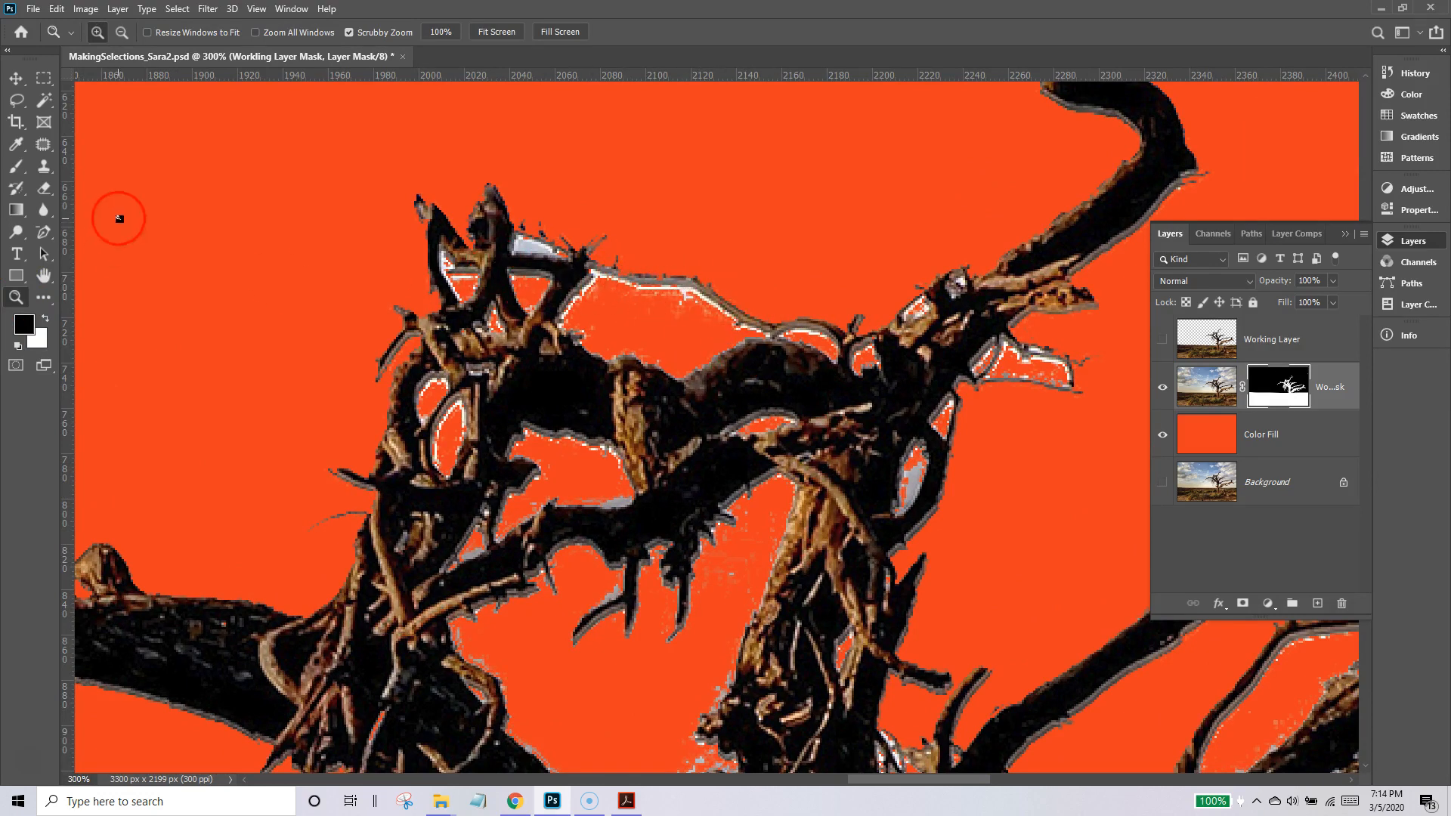
click(20, 169)
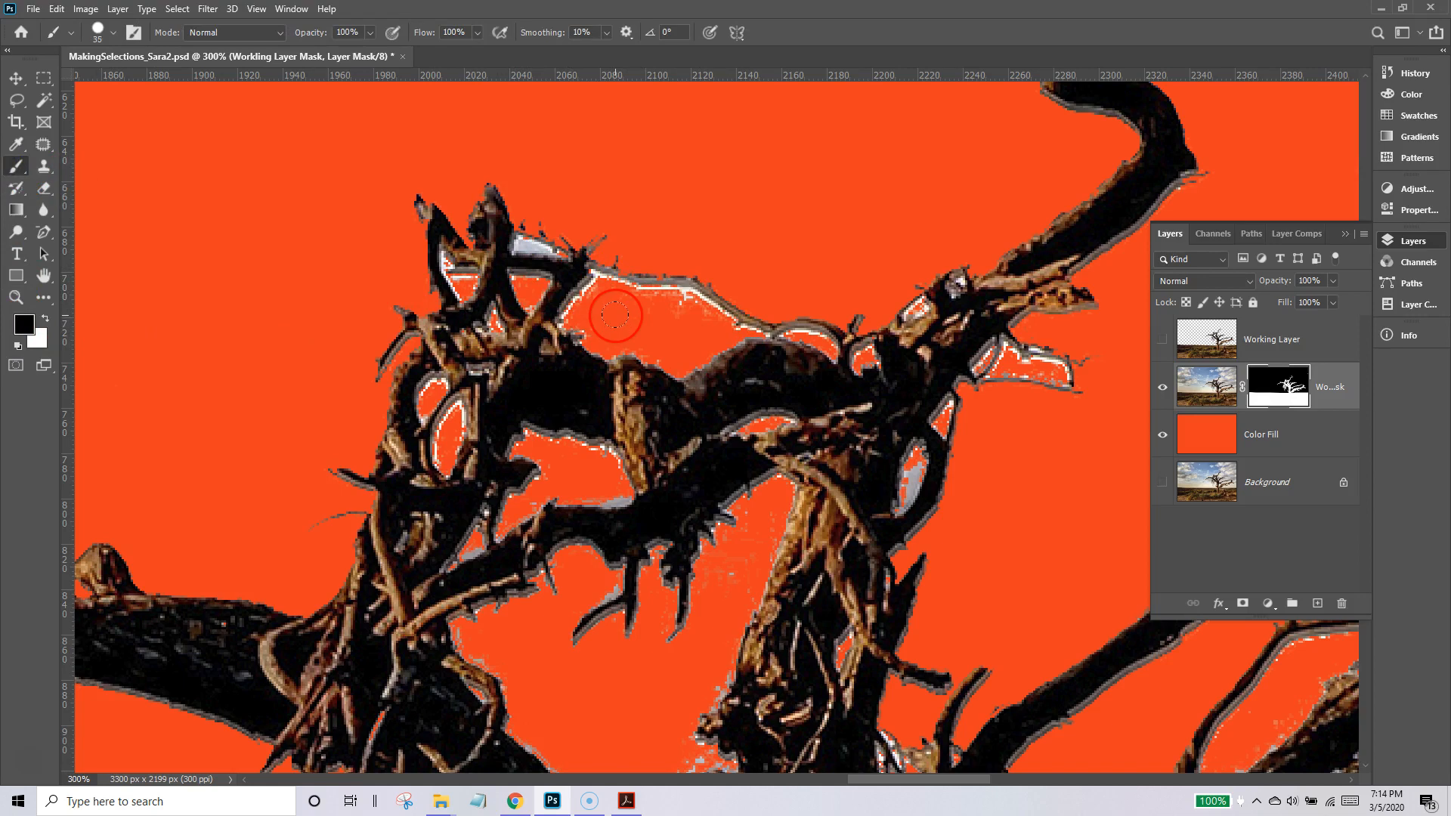
key(bracketleft)
key(bracketleft)
click(16, 297)
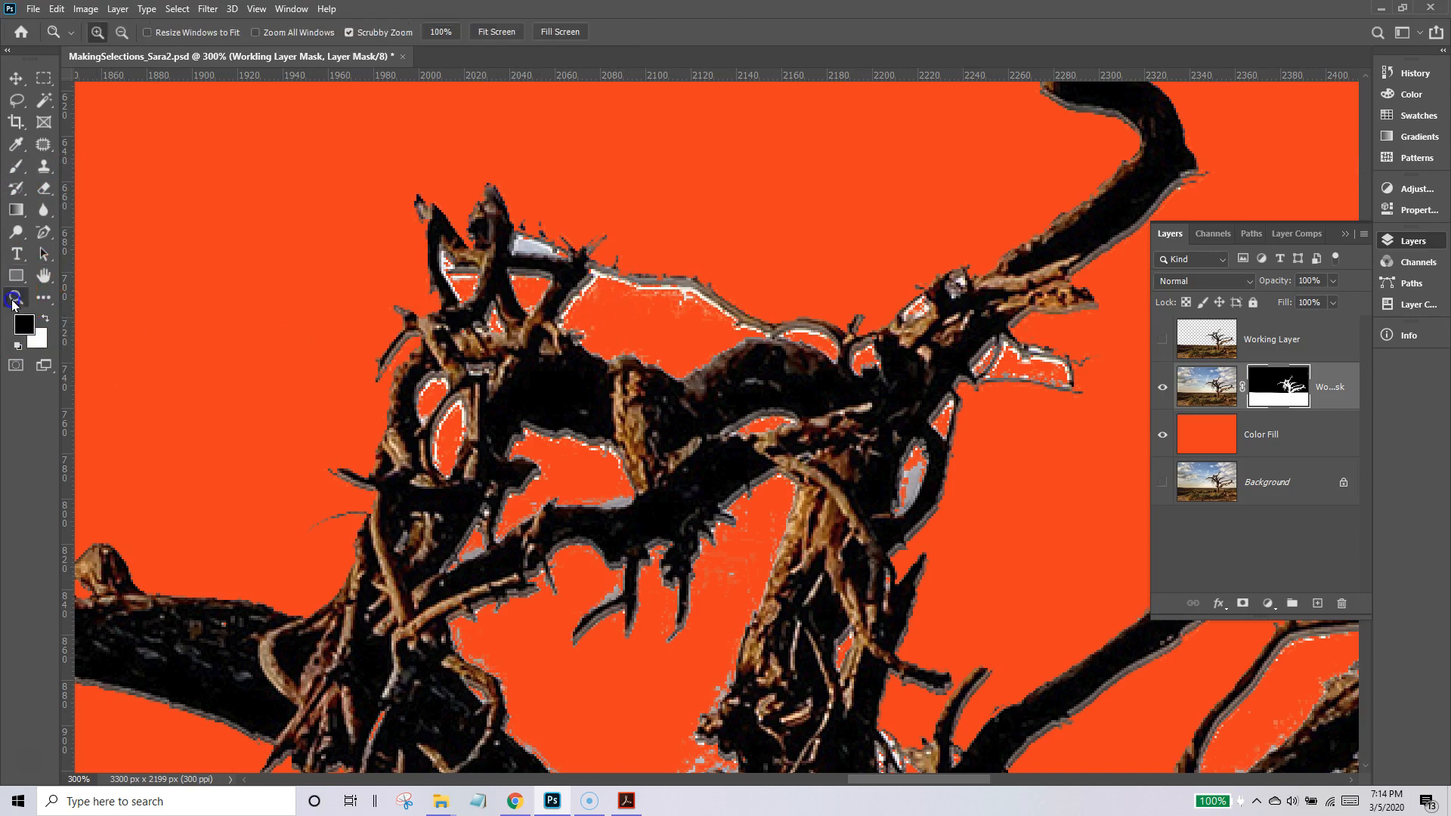
click(610, 276)
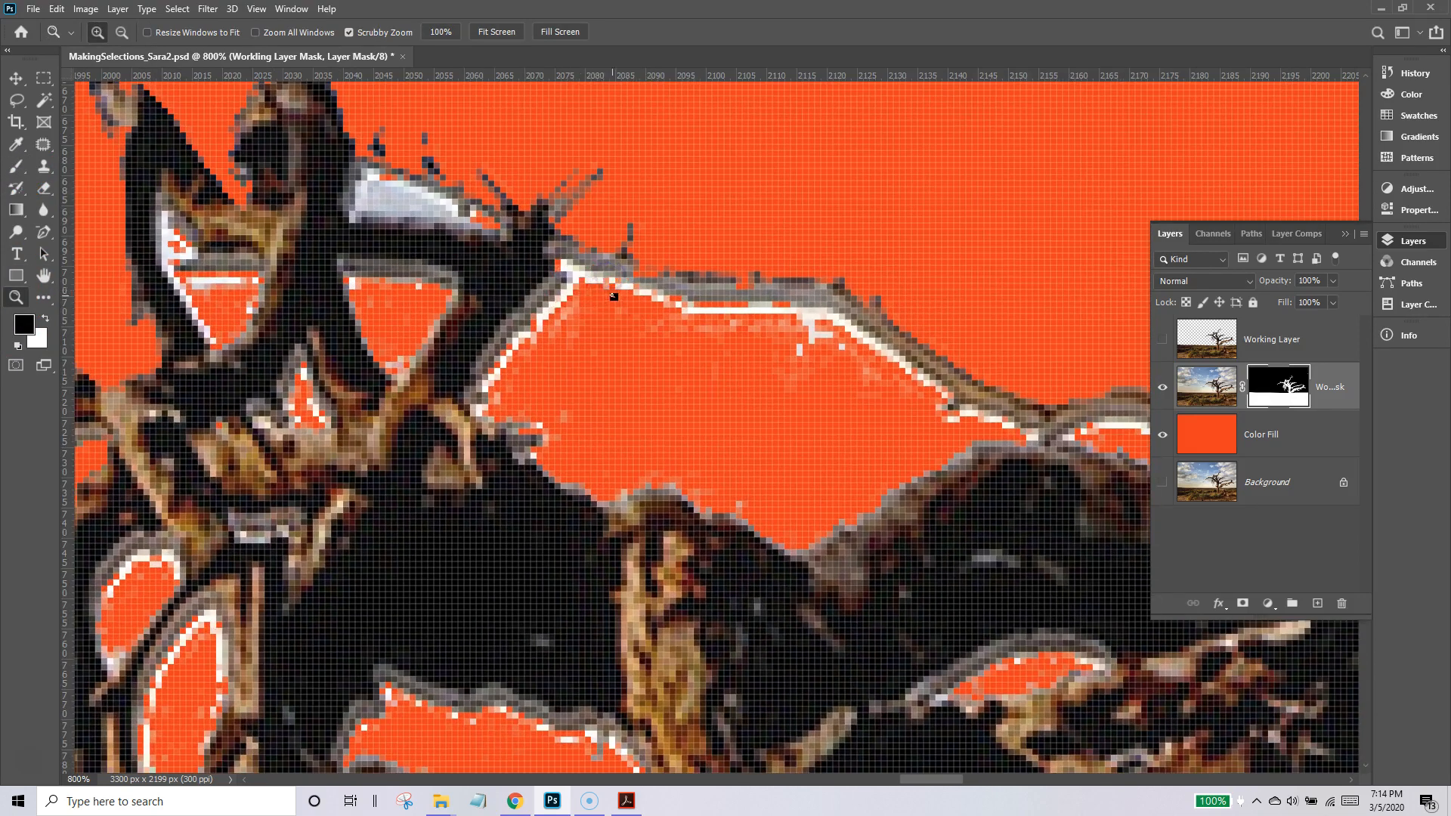
drag(613, 313, 150, 283)
click(16, 167)
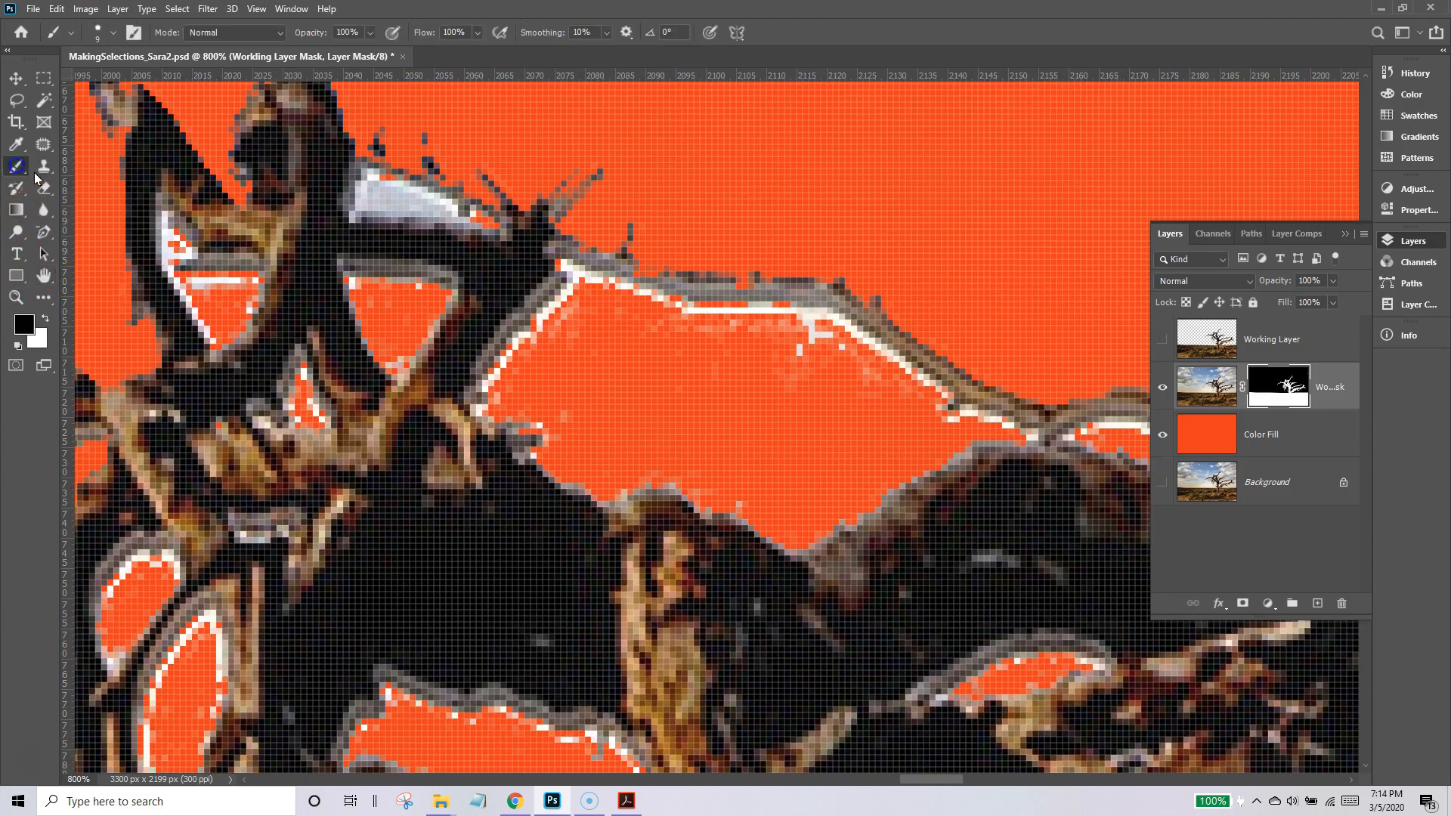
mouse_move(663, 333)
mouse_down()
mouse_move(820, 344)
mouse_move(932, 421)
mouse_up()
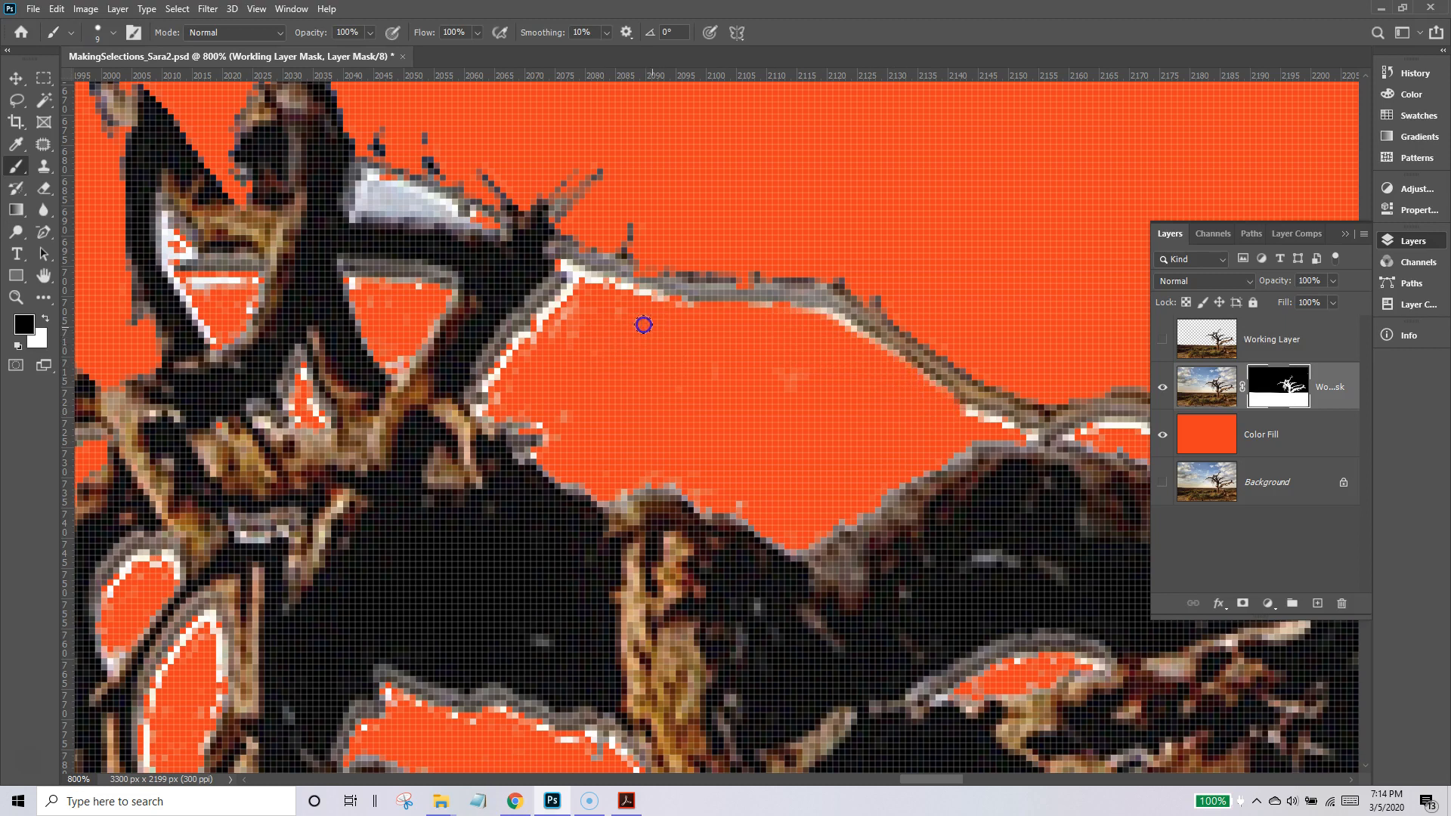
mouse_move(613, 313)
mouse_down()
mouse_move(590, 308)
mouse_move(579, 329)
mouse_up()
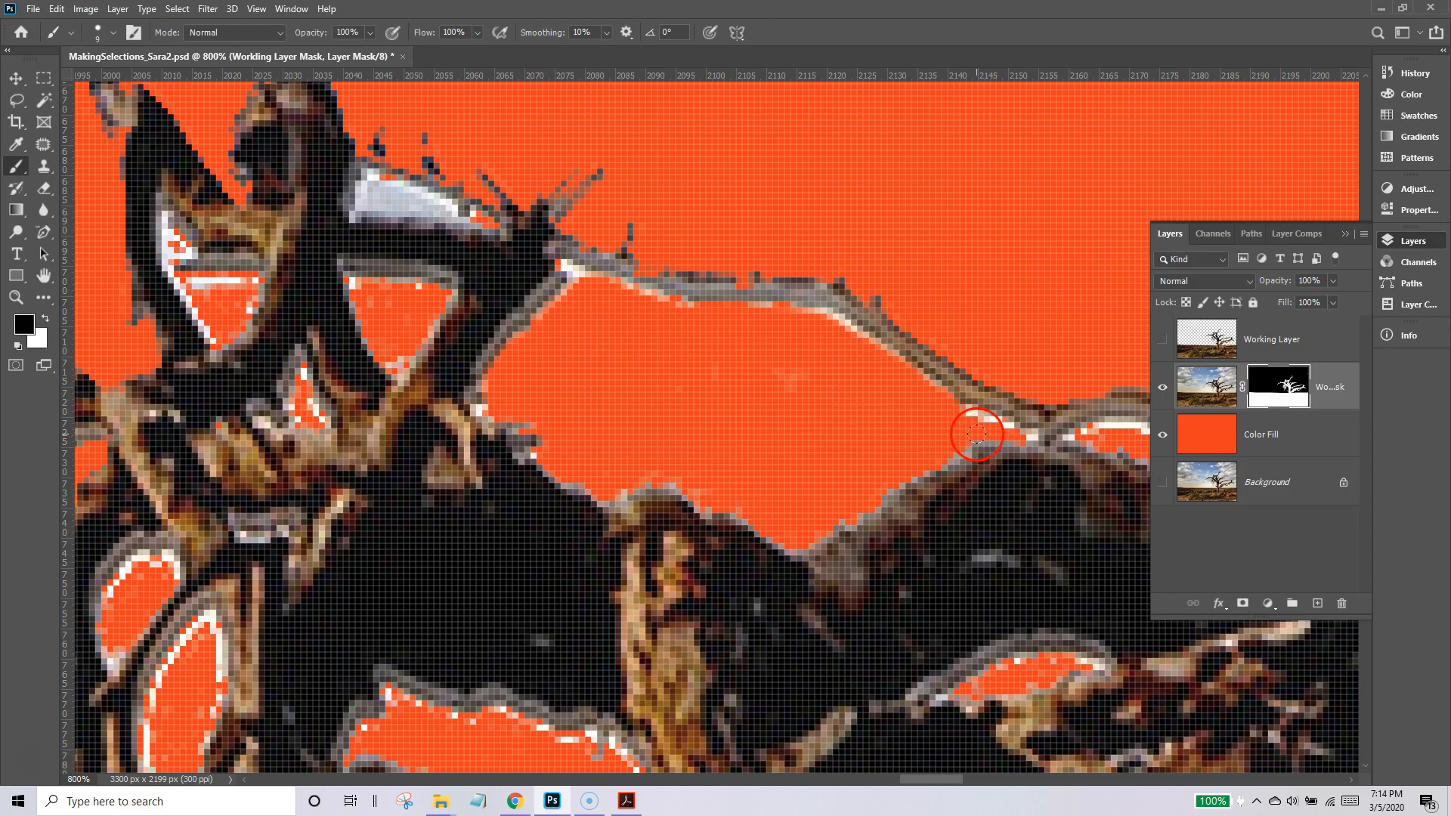
Paint black on the mask with a 3 px brush to remove the remaining white fringe around the large gap's edges.
key(bracketleft)
key(bracketleft)
click(851, 333)
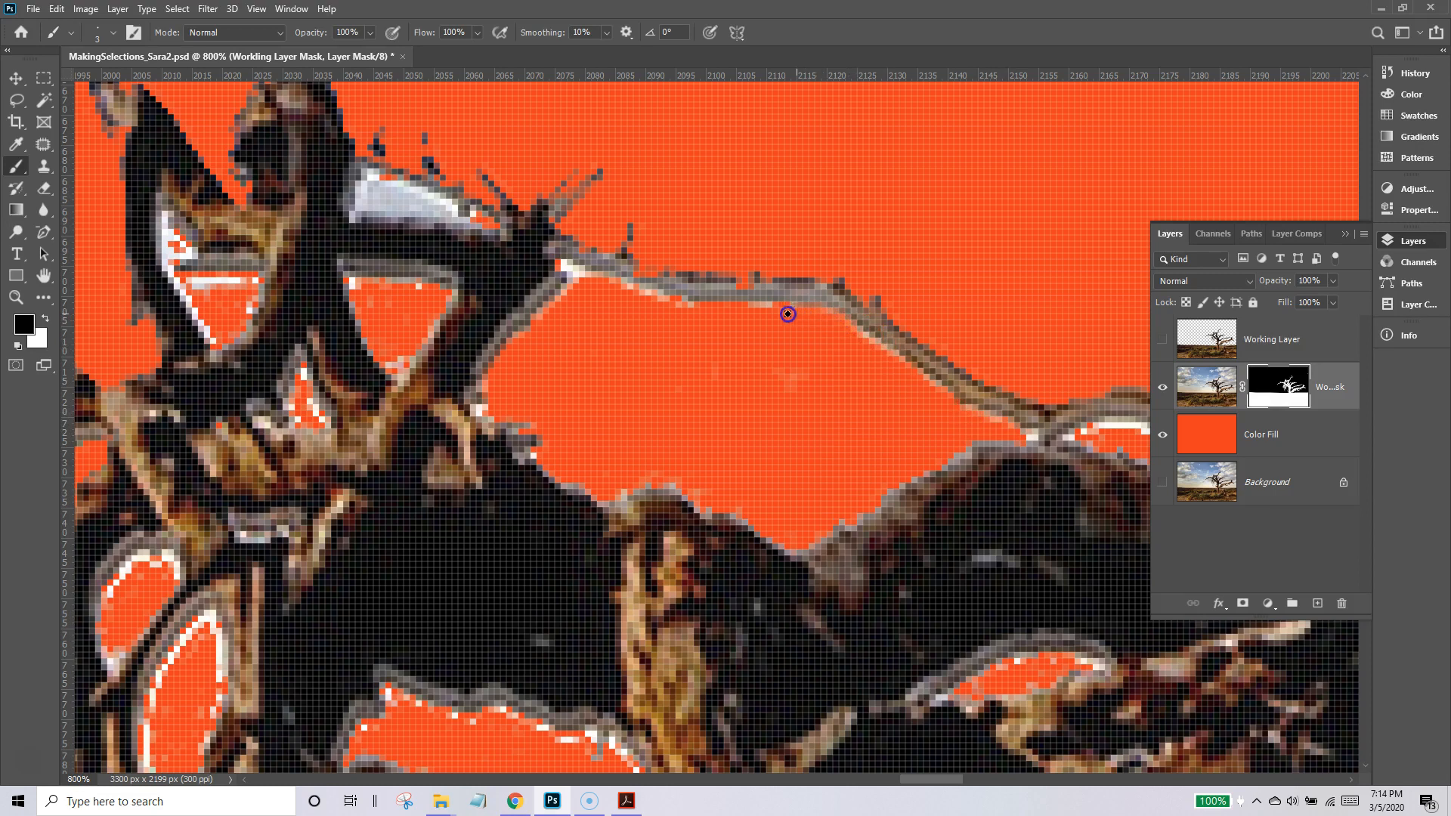
drag(782, 391, 677, 389)
click(598, 288)
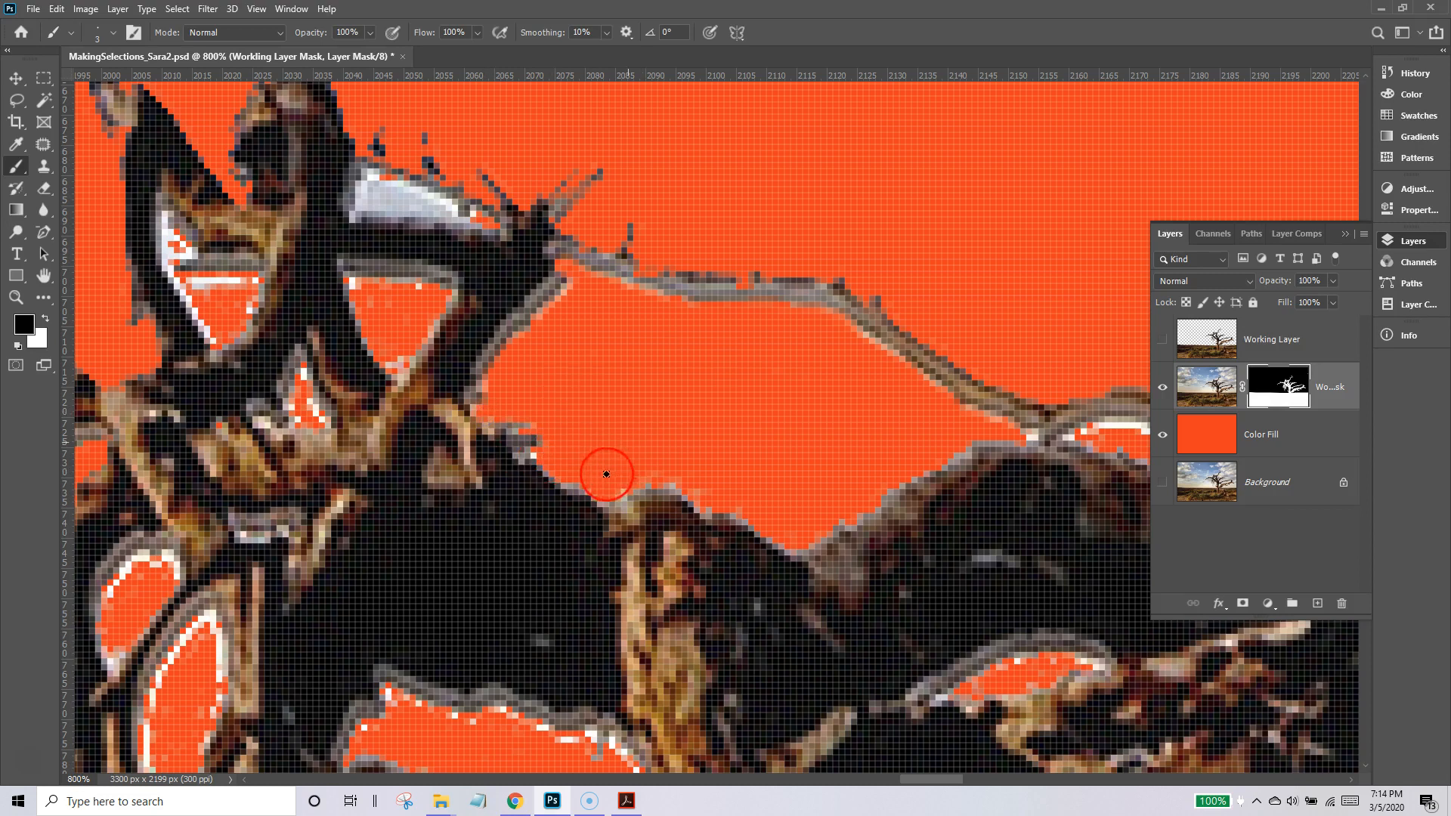
click(538, 456)
Paint out the stray white speck beside the tree's topmost branch on the mask with a larger hard round brush.
double_click(45, 277)
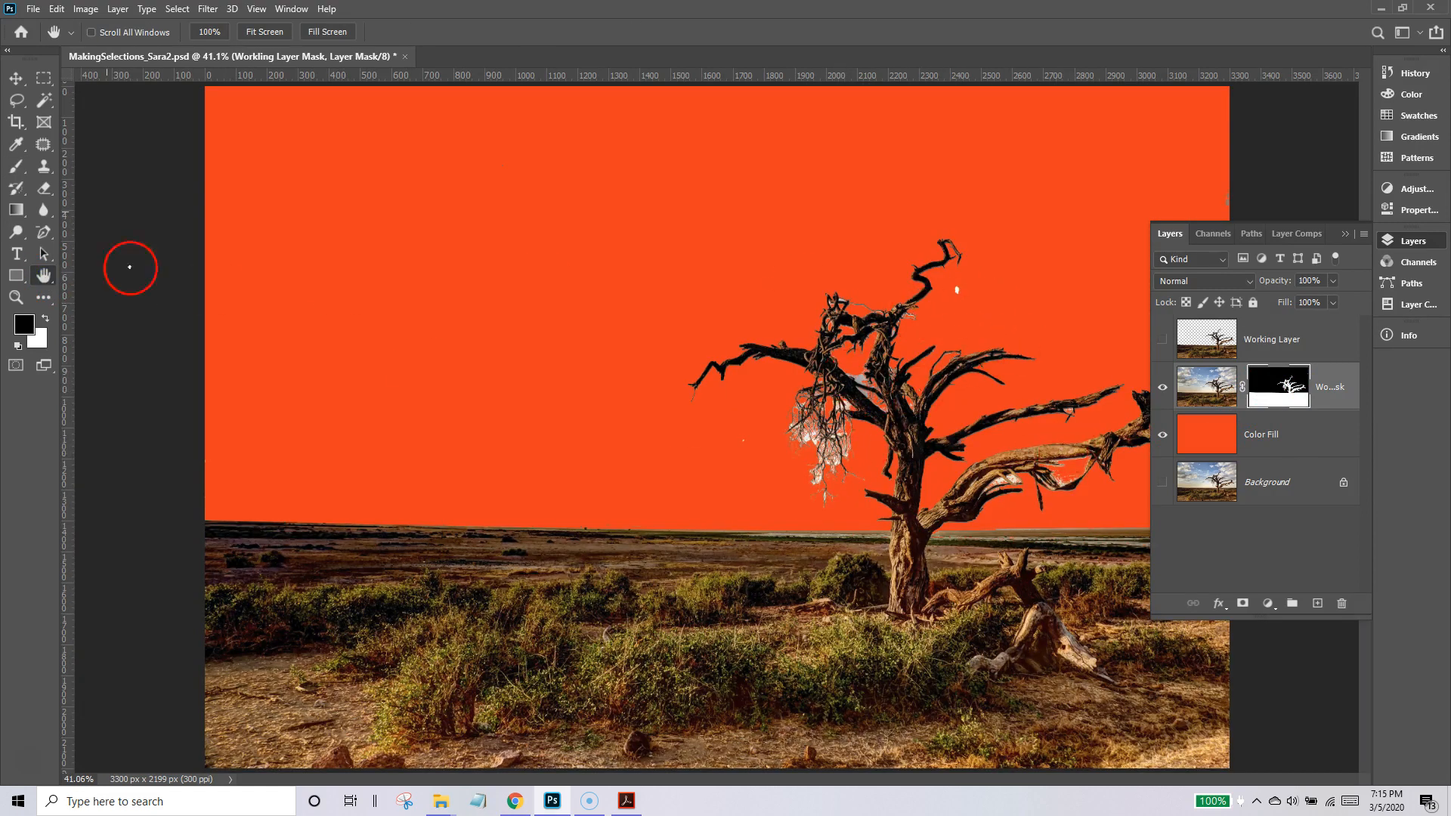
click(16, 167)
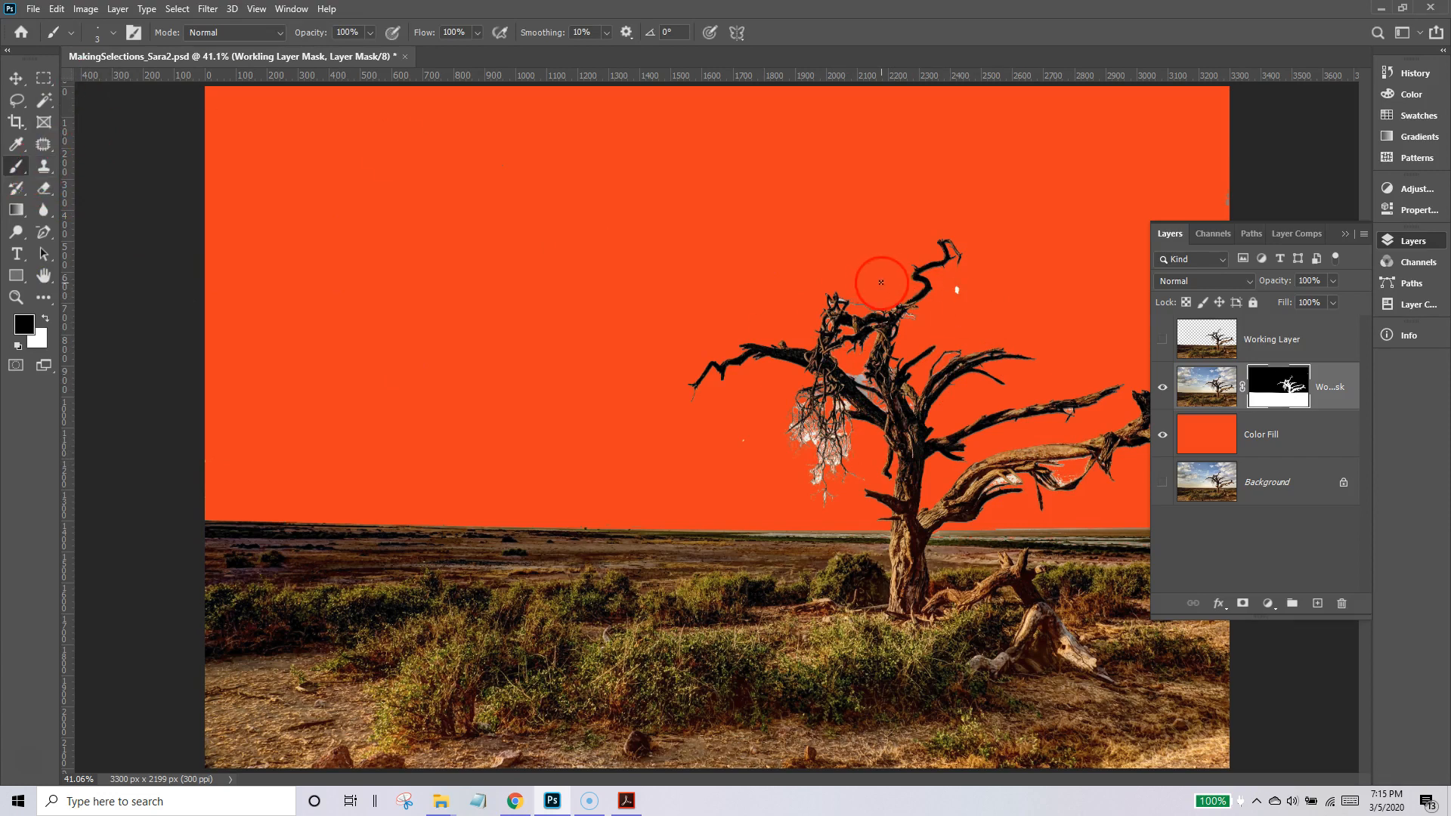
key(bracketright)
key(bracketright)
key(bracketright)
key(bracketright)
key(bracketright)
key(bracketright)
key(bracketright)
click(115, 34)
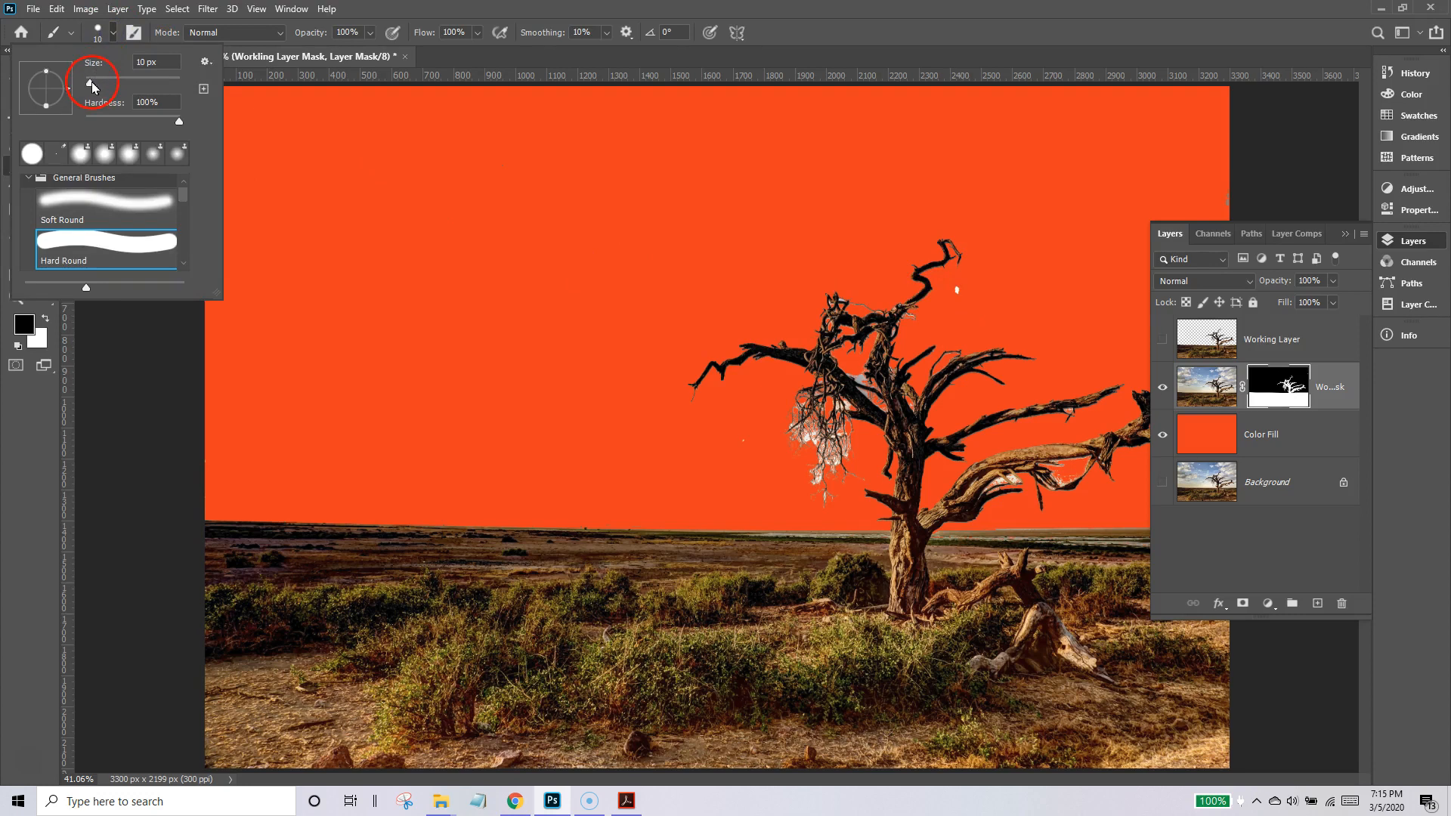
click(960, 290)
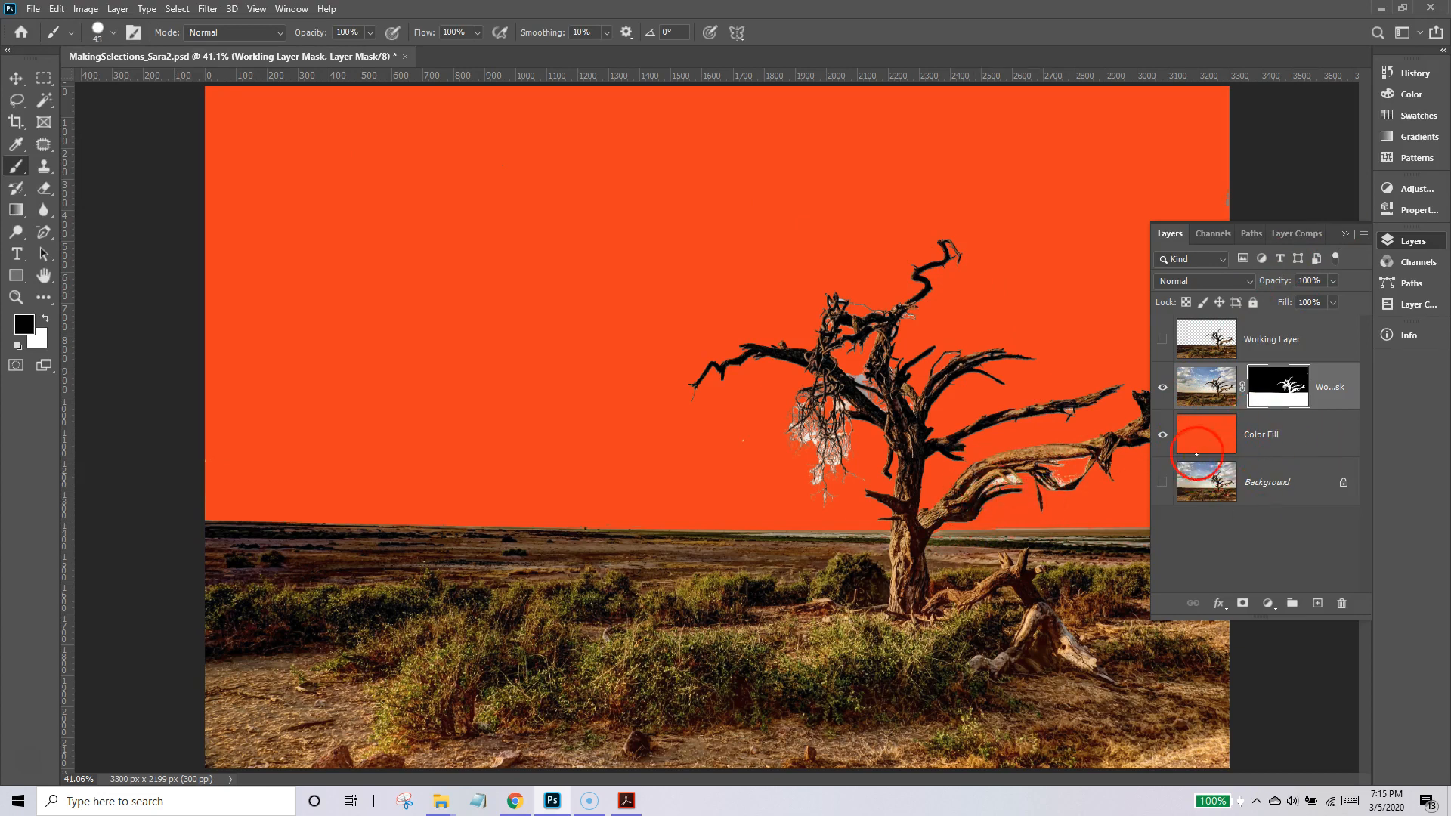
Hide the Color Fill layer and place nasa-rTZW4f02zY8-unsplash.jpg as an embedded image directly above it.
click(1164, 435)
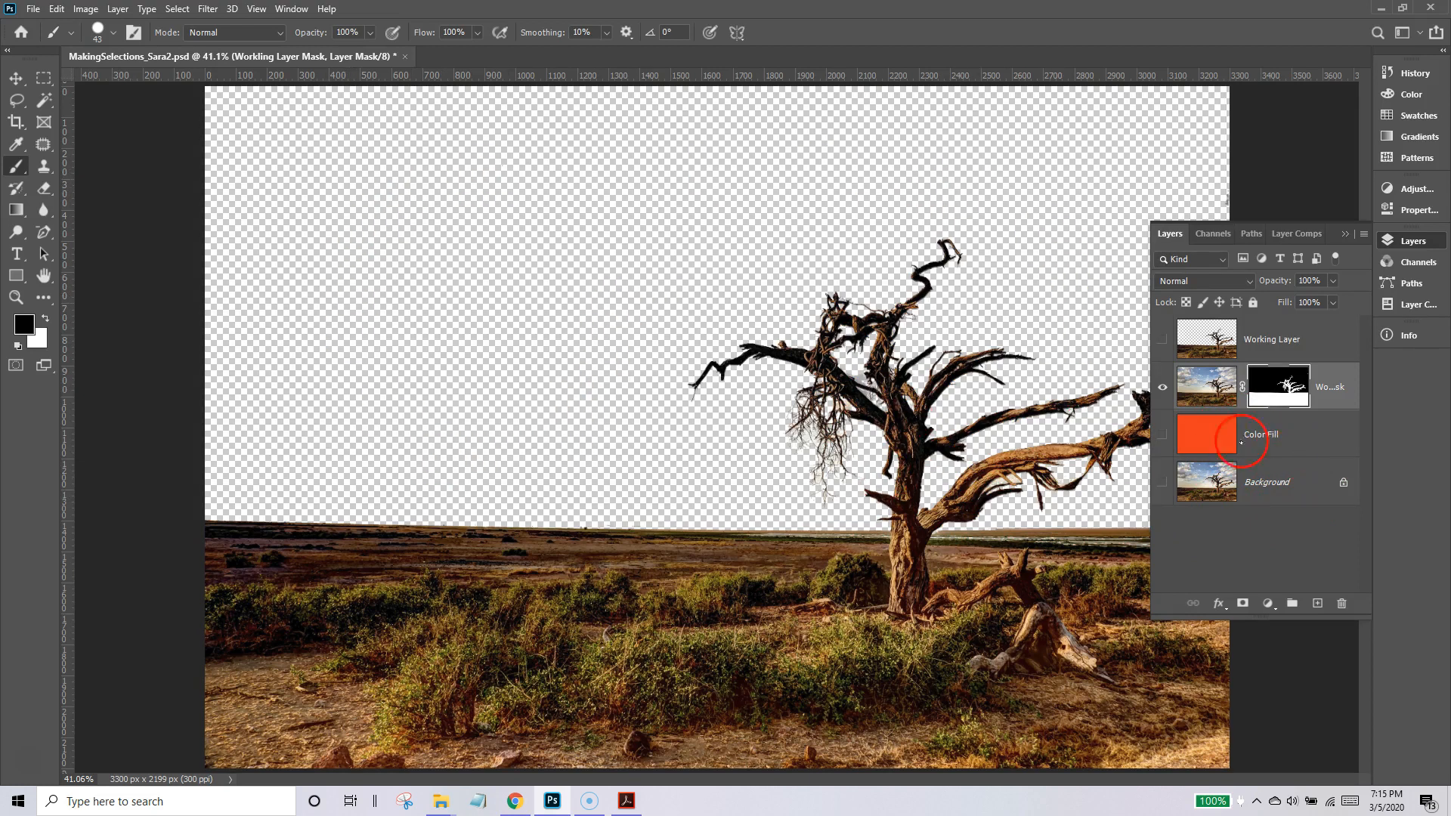
click(1291, 437)
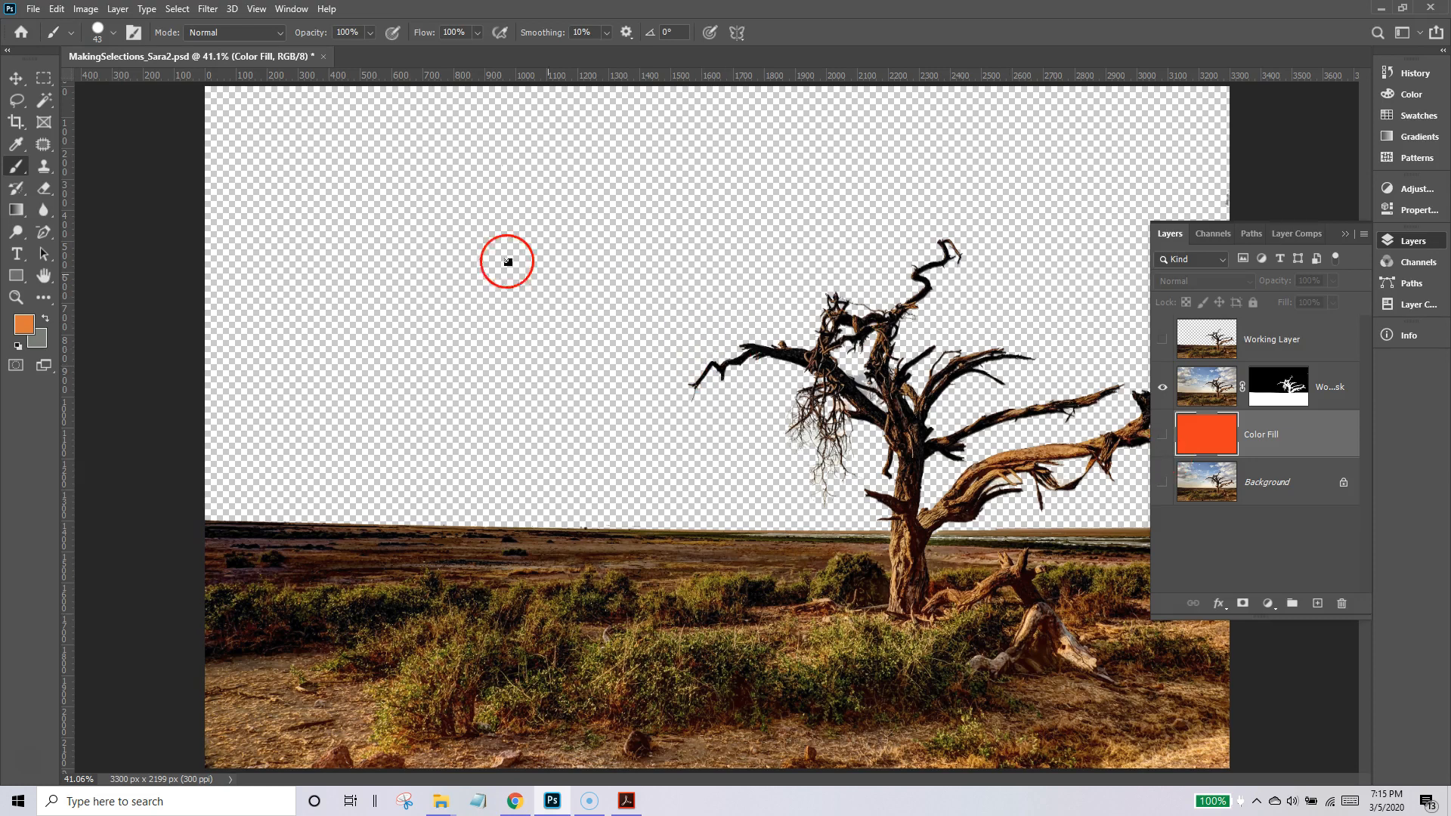
click(28, 13)
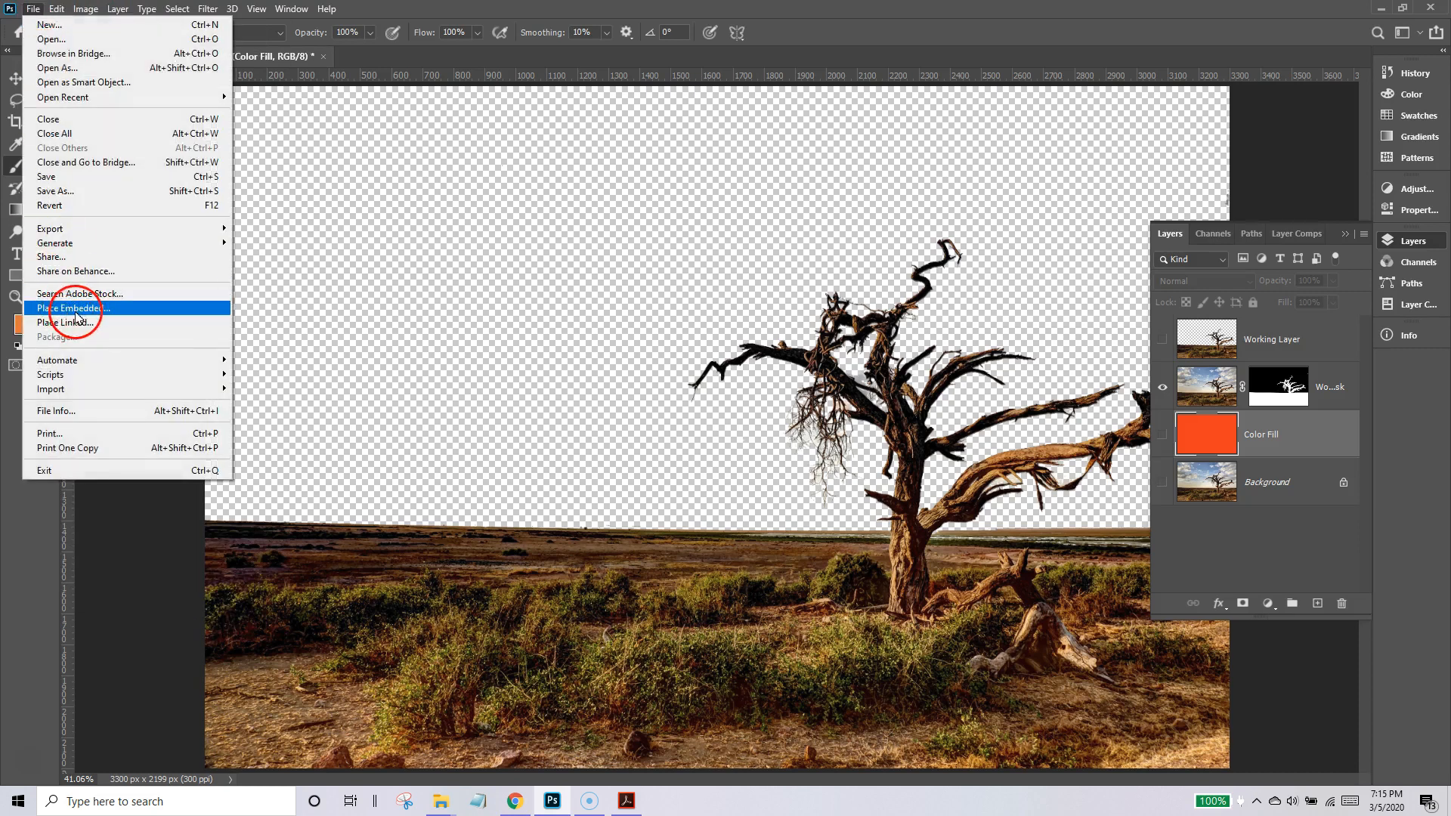
click(72, 310)
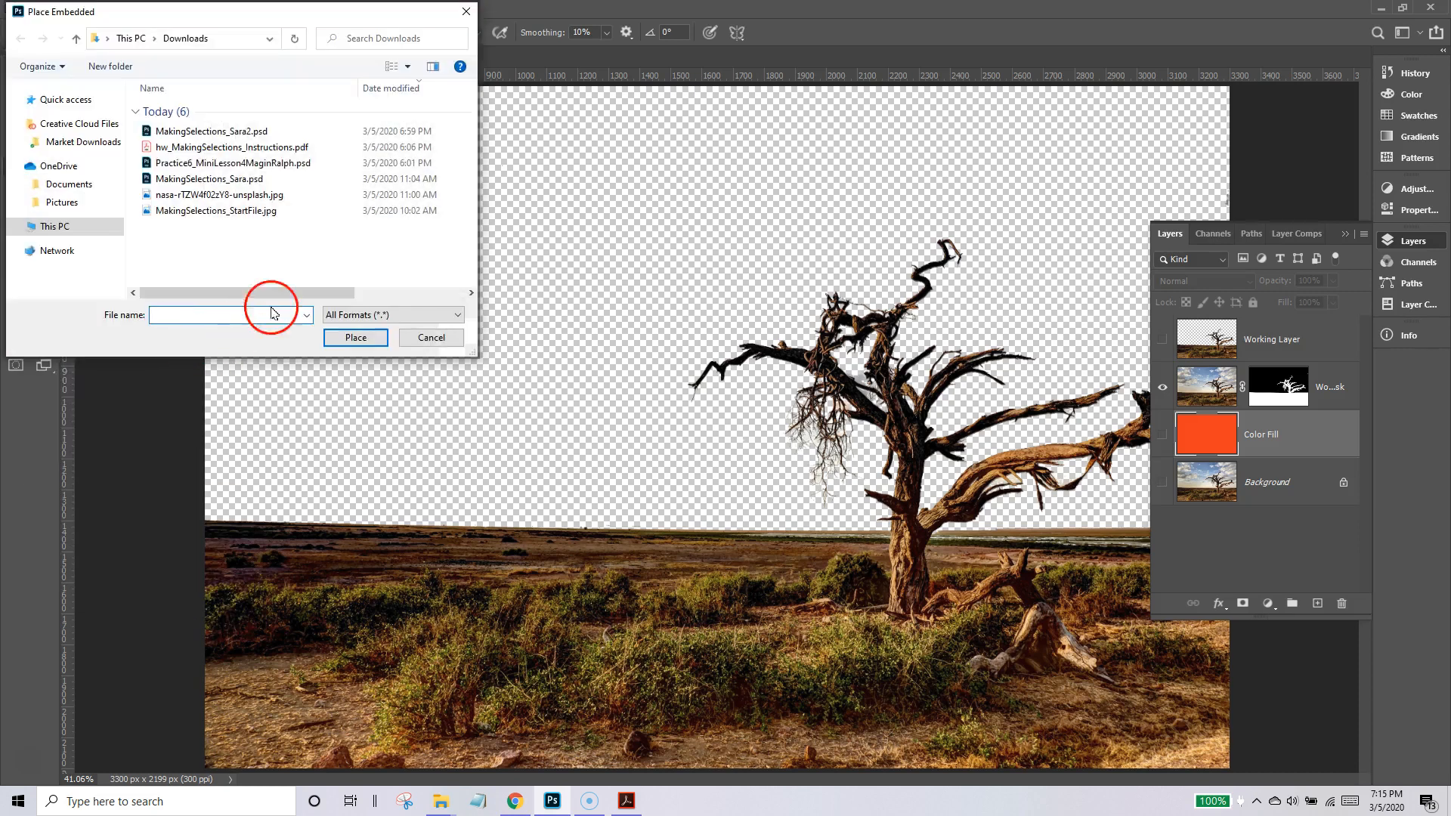
double_click(181, 196)
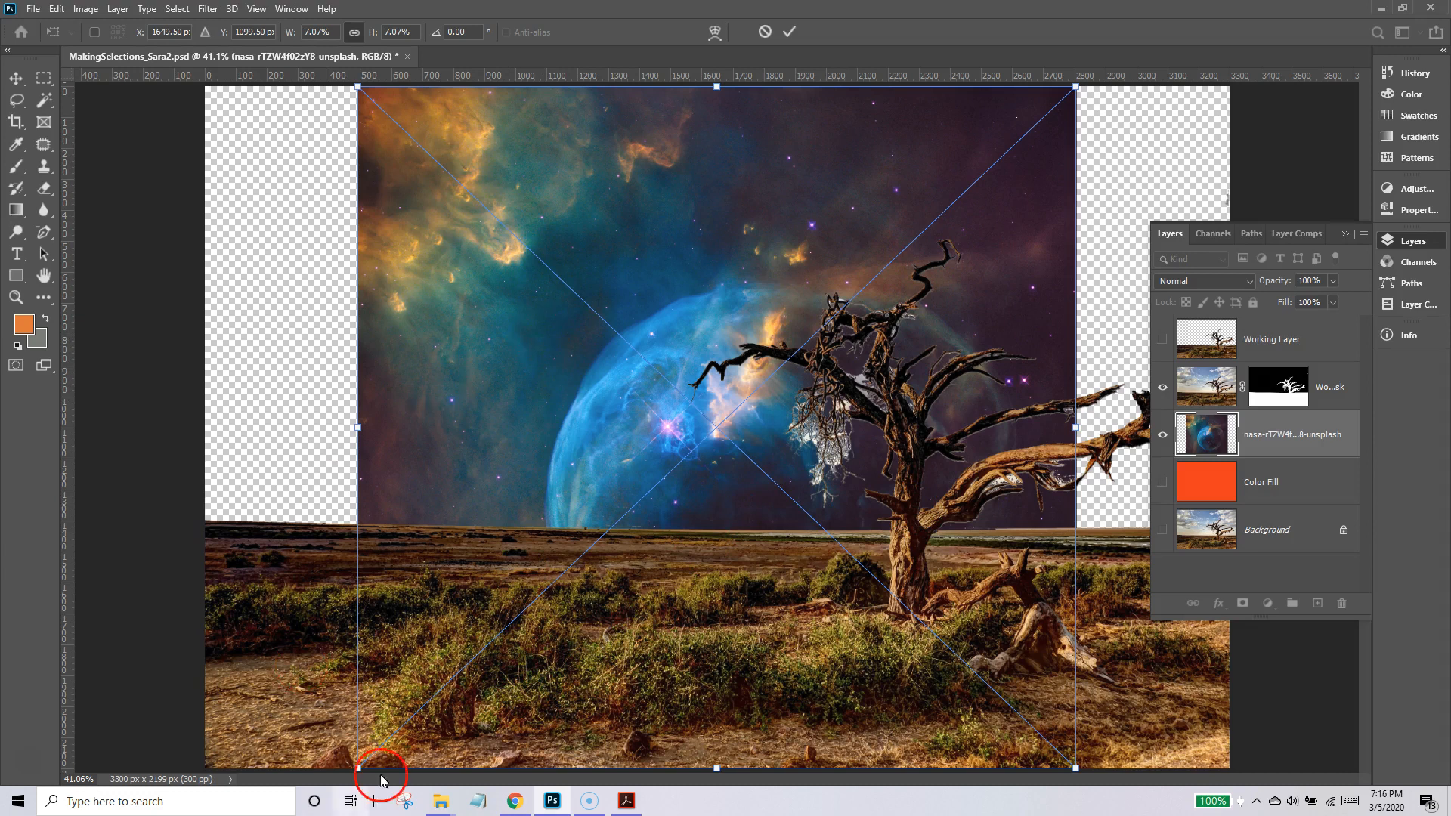
Scale the placed nebula image proportionally to 10.48% so it covers the whole sky, and commit the placement.
drag(358, 768, 109, 812)
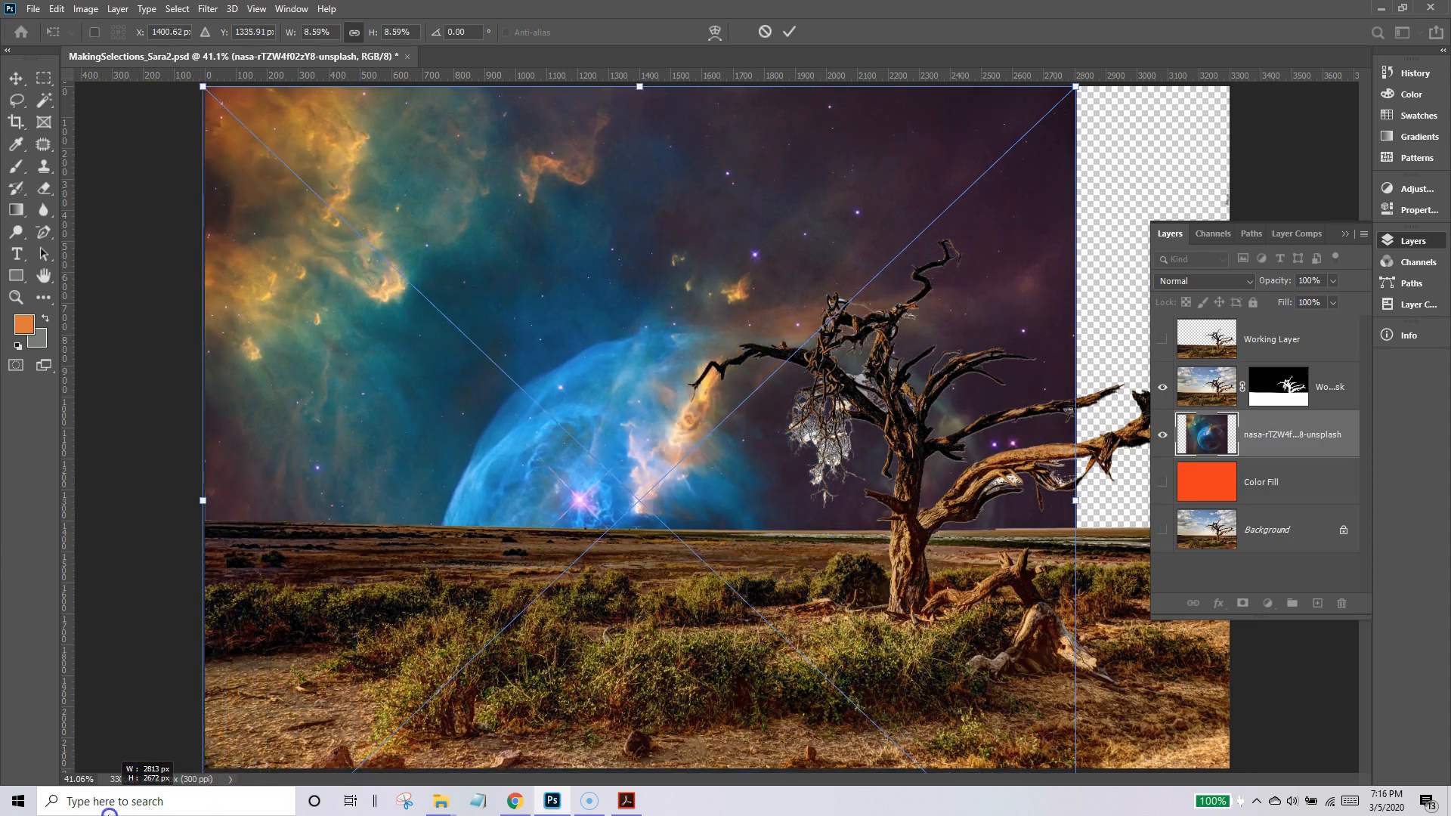
drag(1077, 89, 1357, 4)
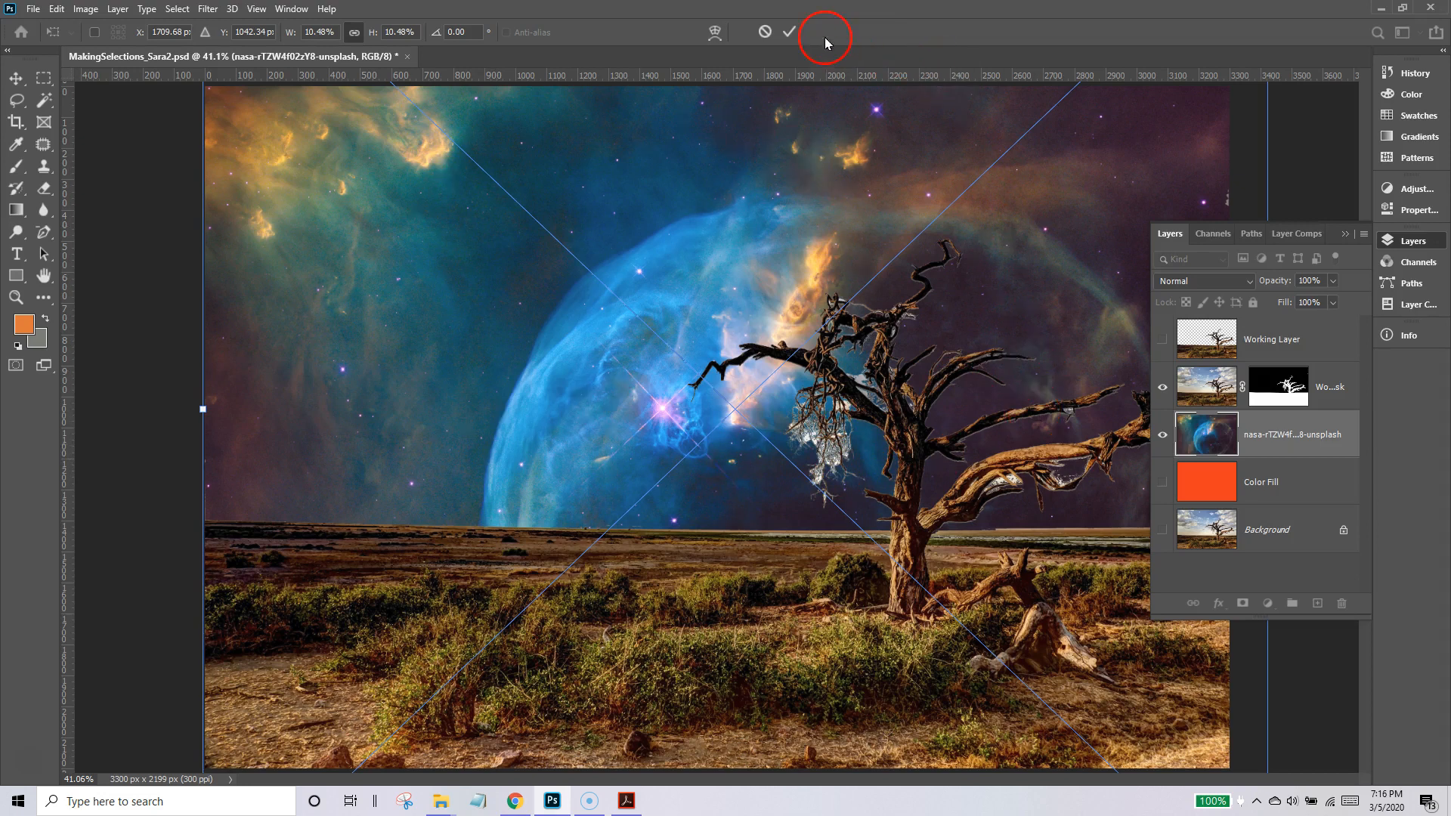
click(792, 33)
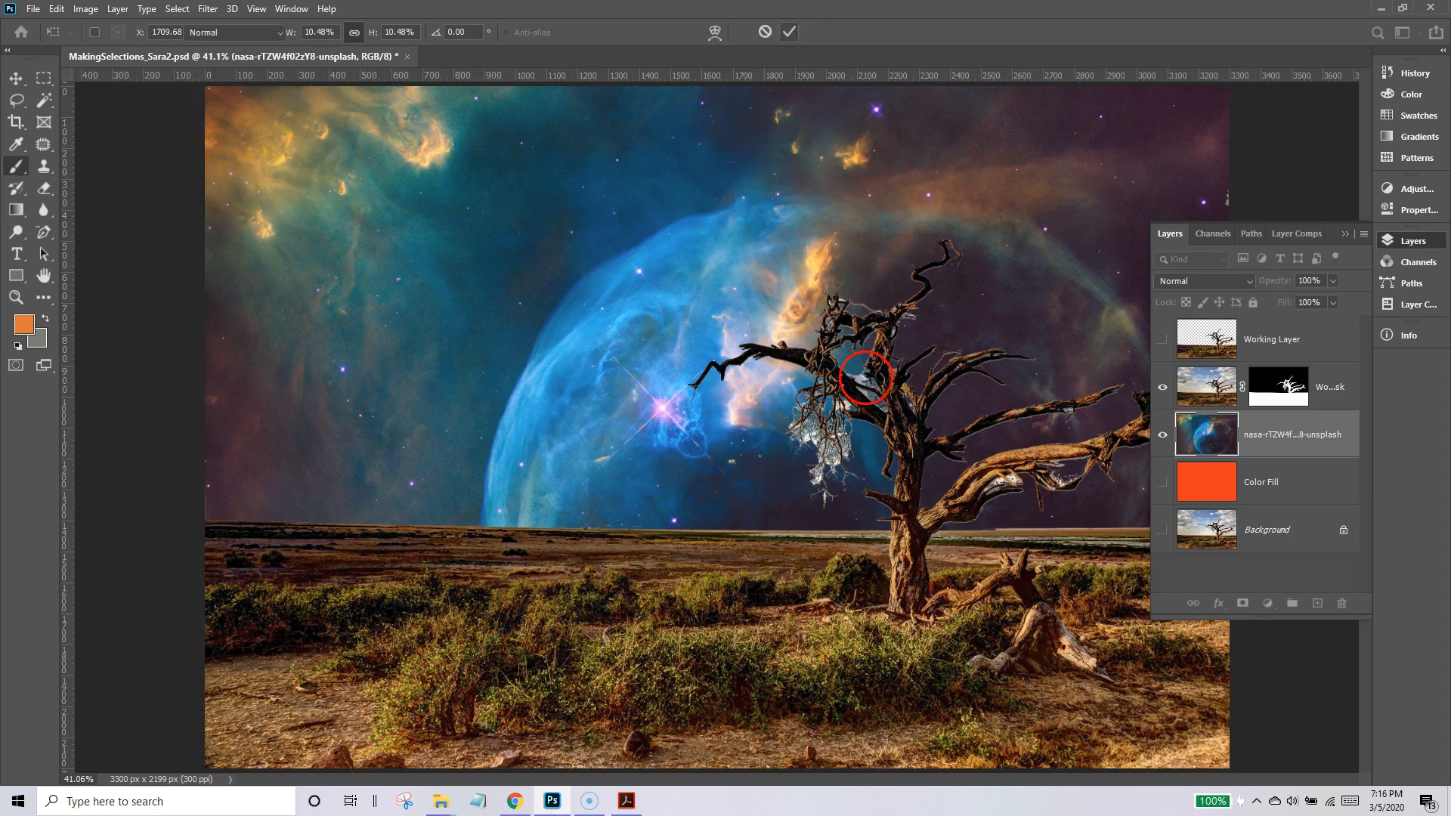
Rename the placed nebula image layer as Planet.
key(b)
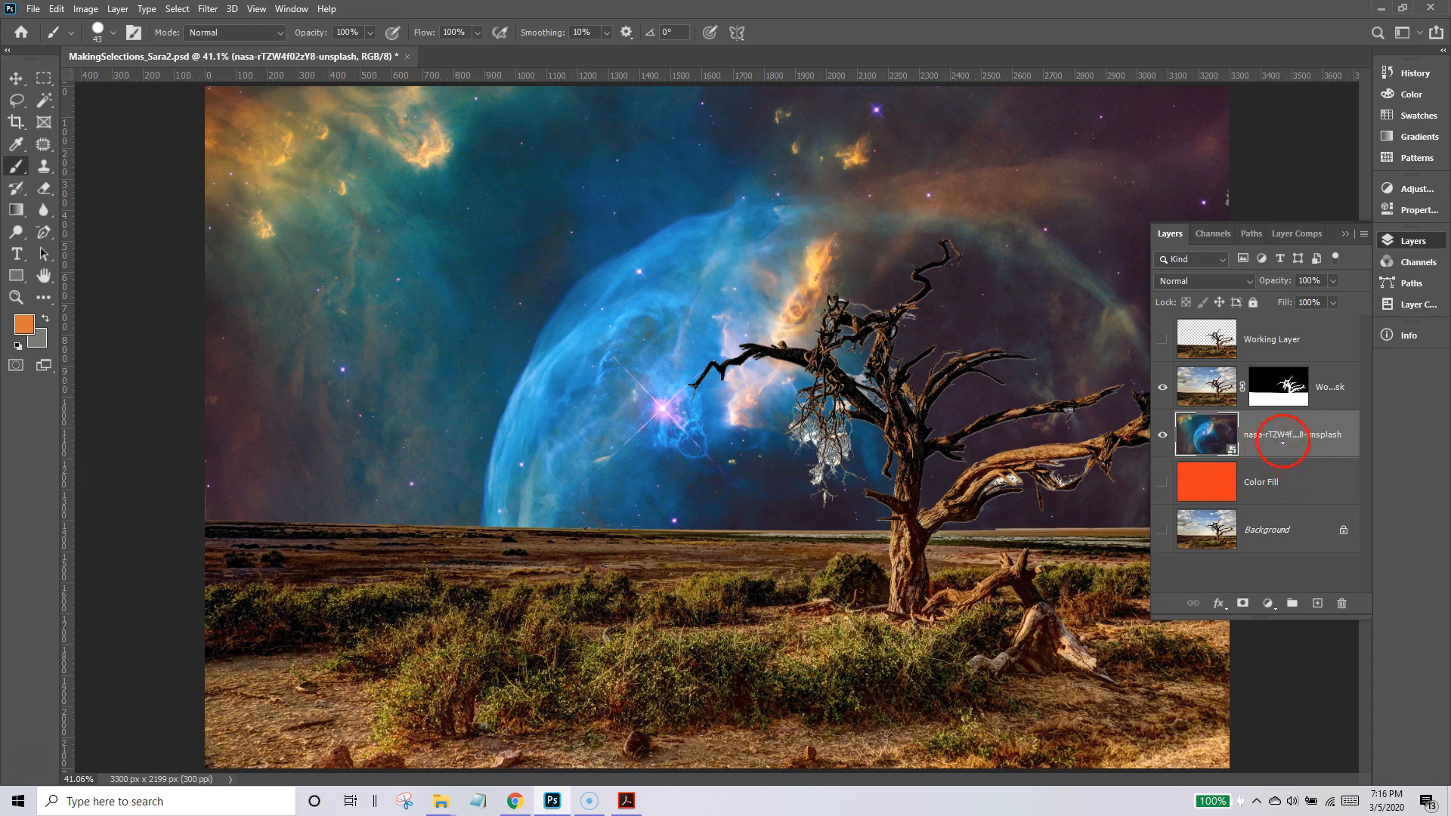
double_click(1267, 435)
text(Planet)
key(Return)
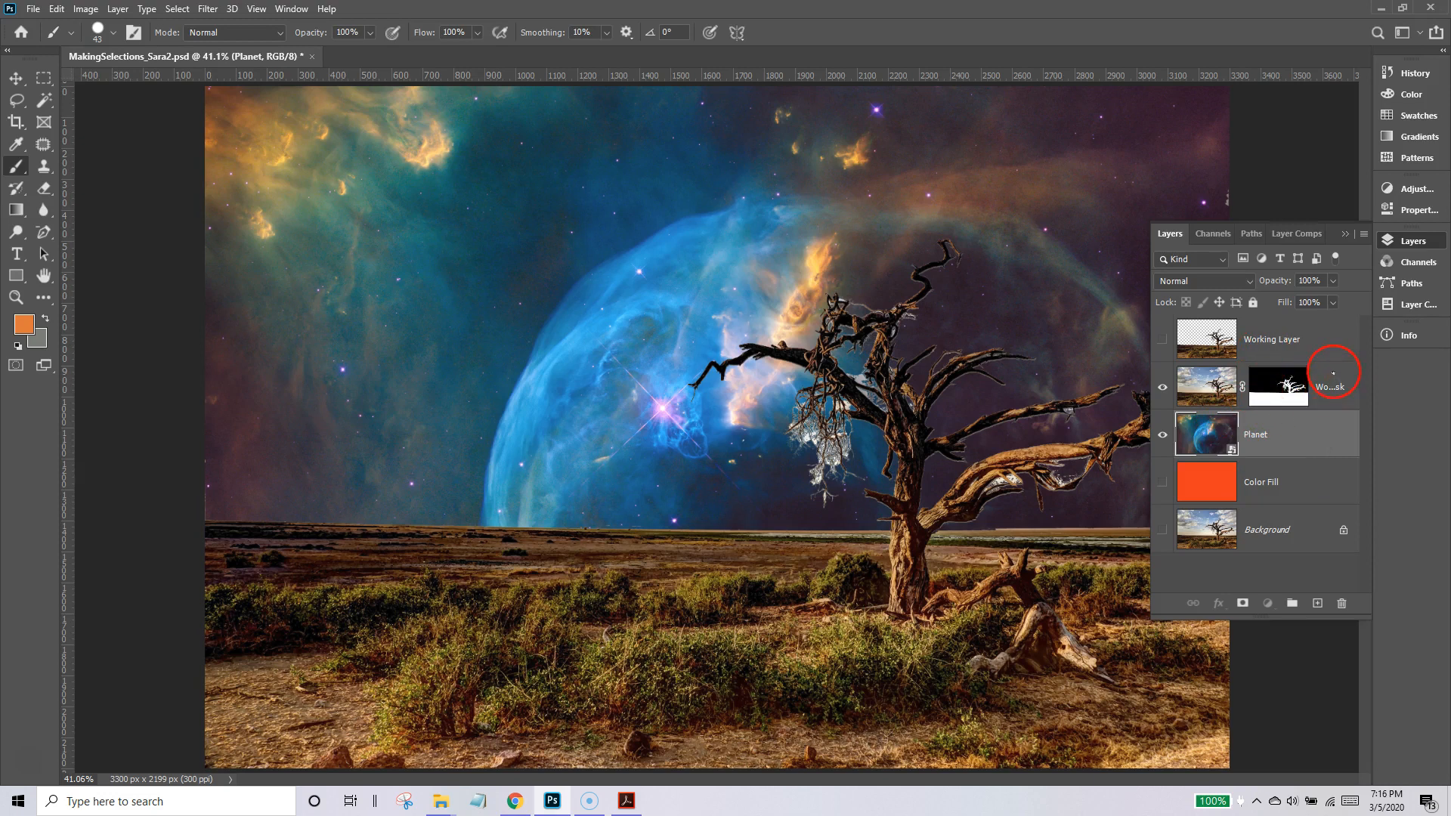
Select the masked tree layer and set the Type tool to CCMeanwhile Bold at 48 pt.
click(1321, 342)
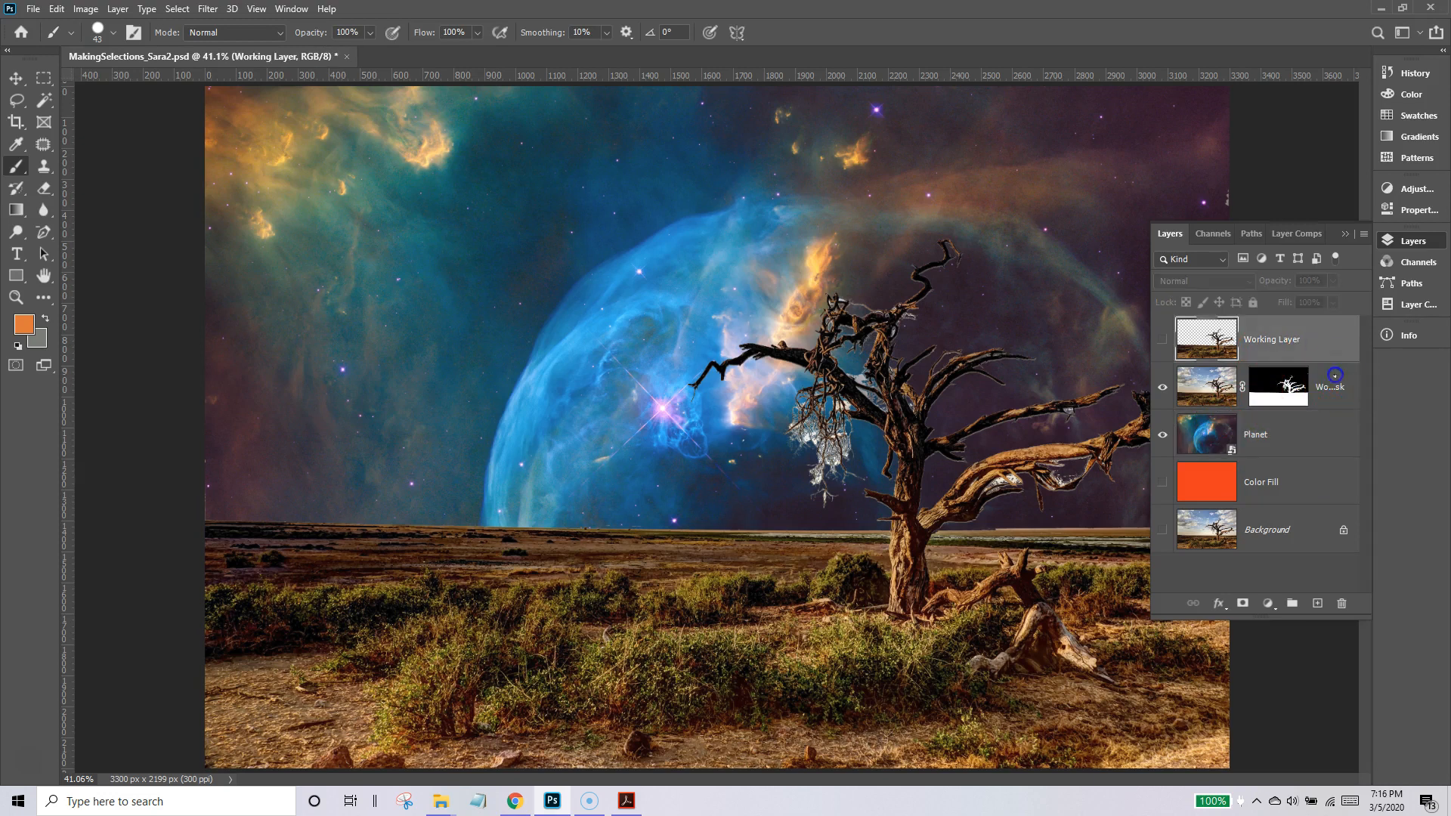
click(1335, 376)
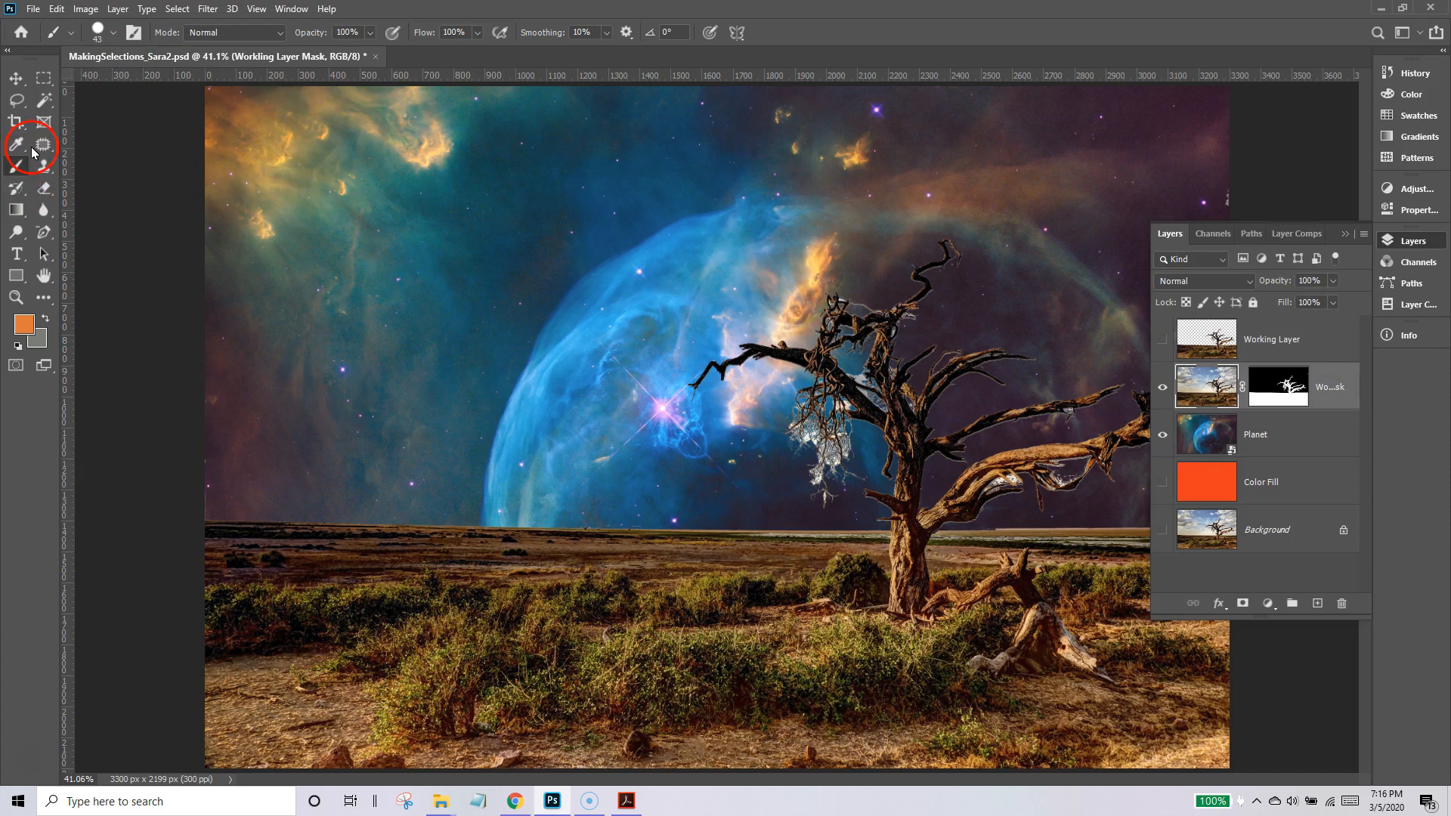
click(16, 246)
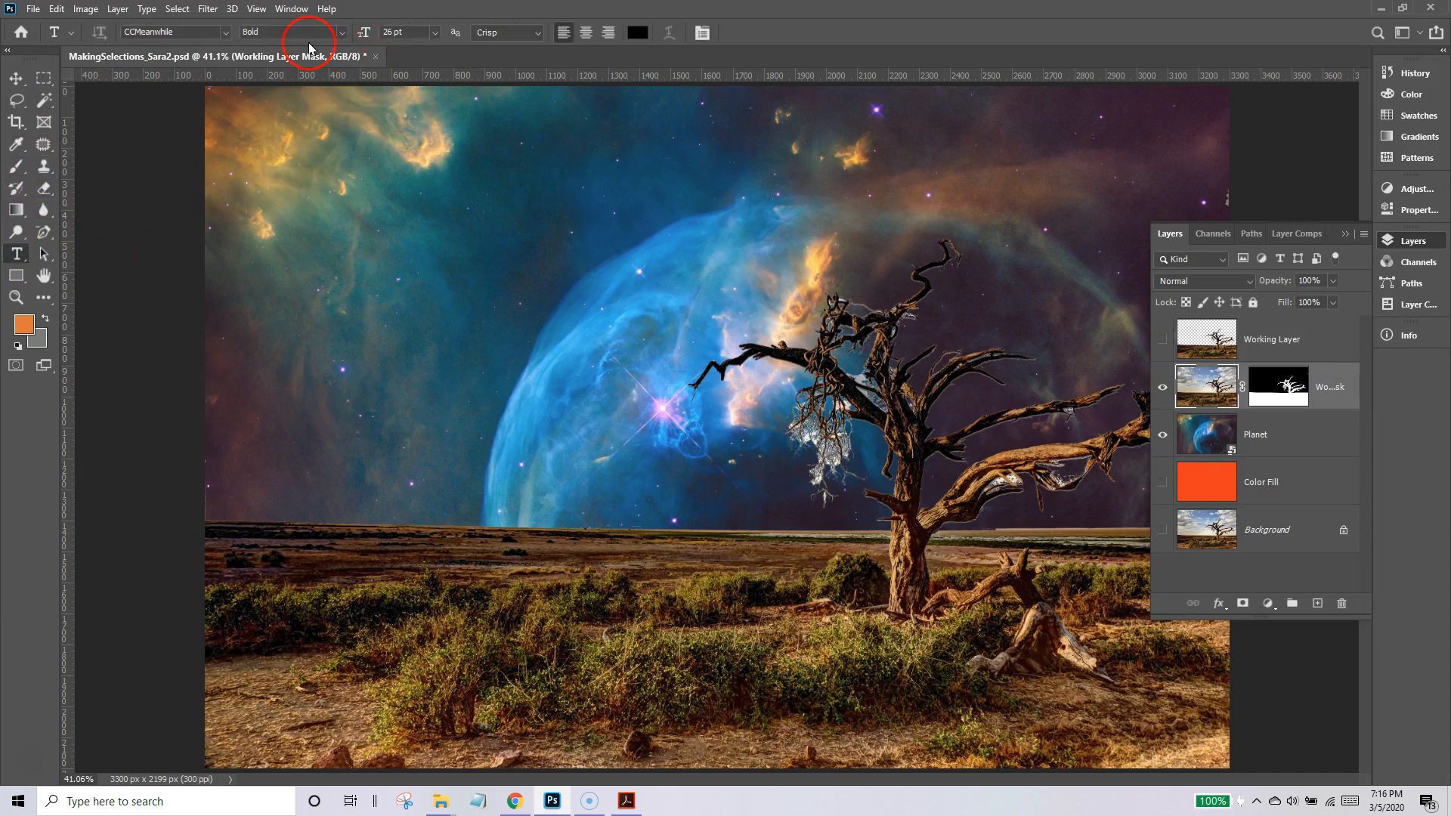
click(225, 34)
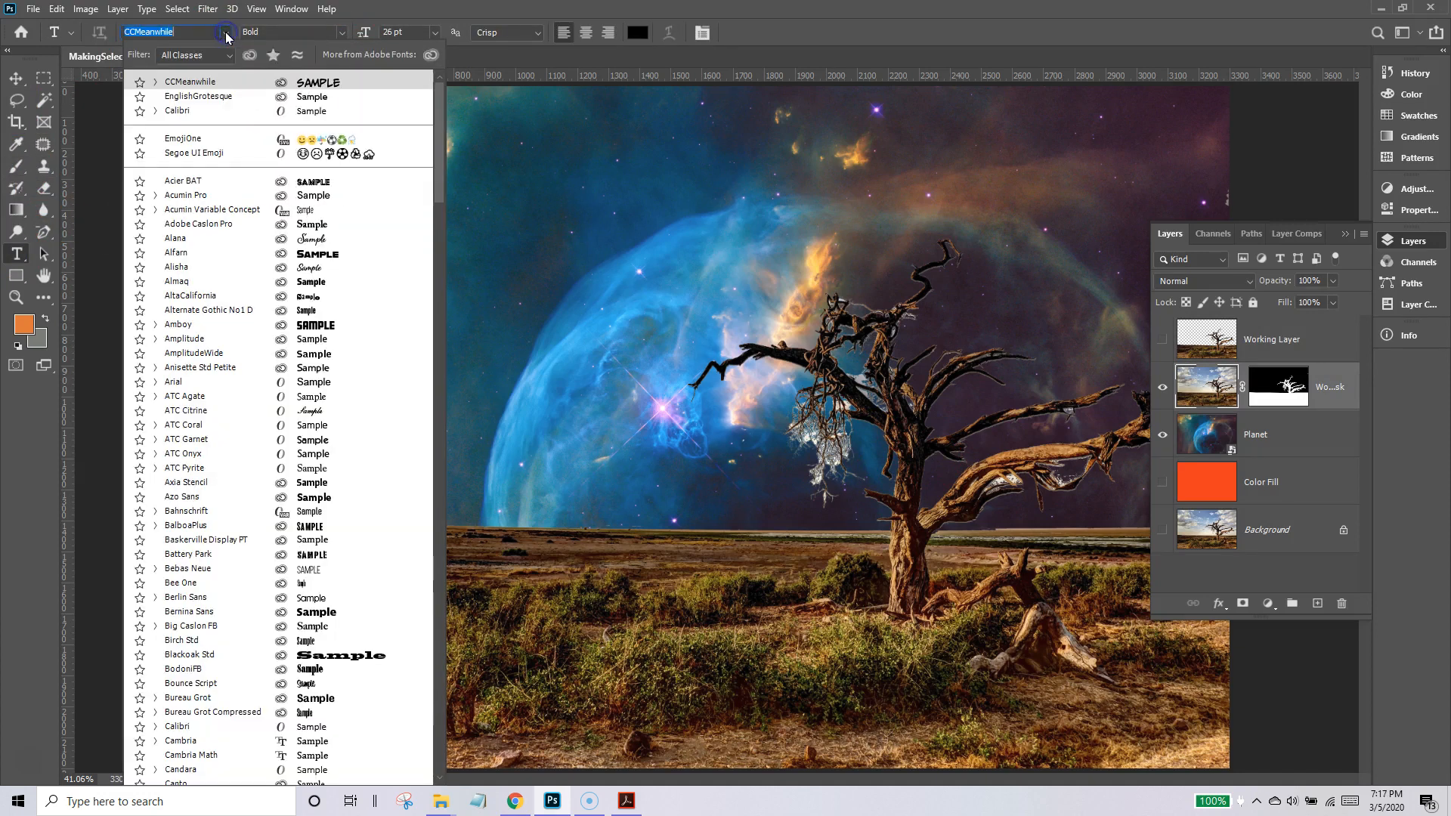
scroll(299, 559, down, 3)
scroll(296, 558, down, 7)
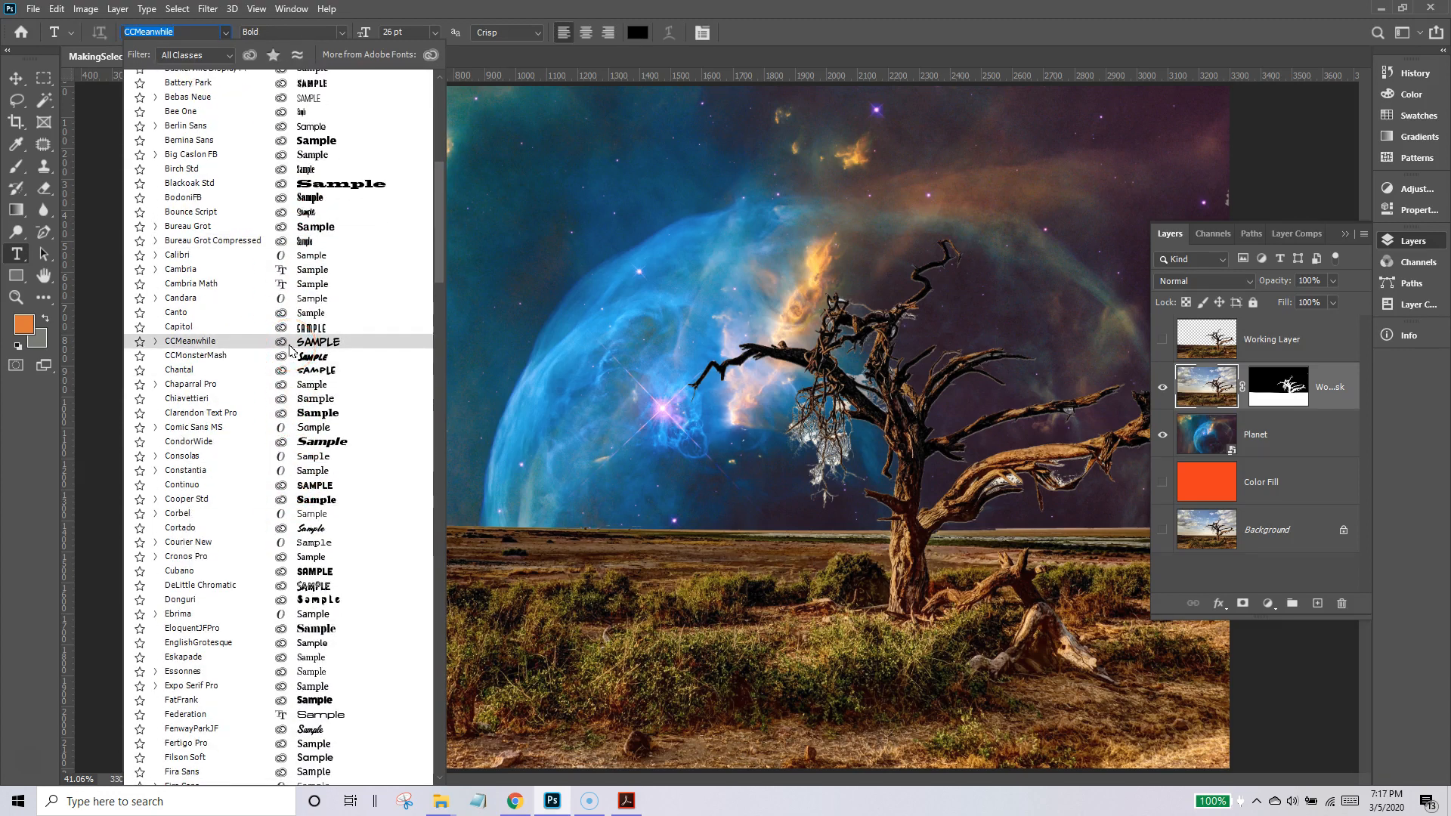
click(290, 349)
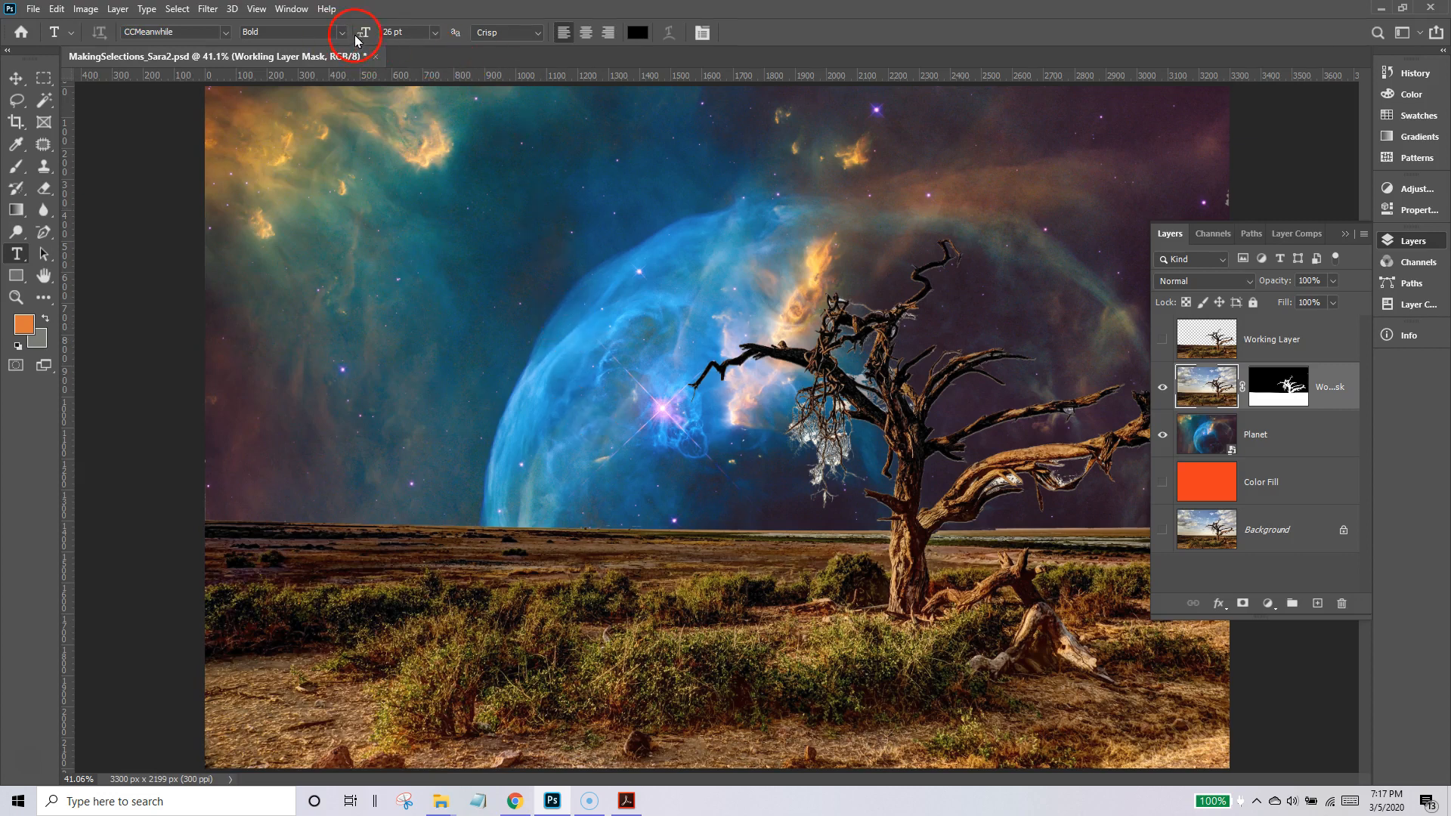
click(434, 32)
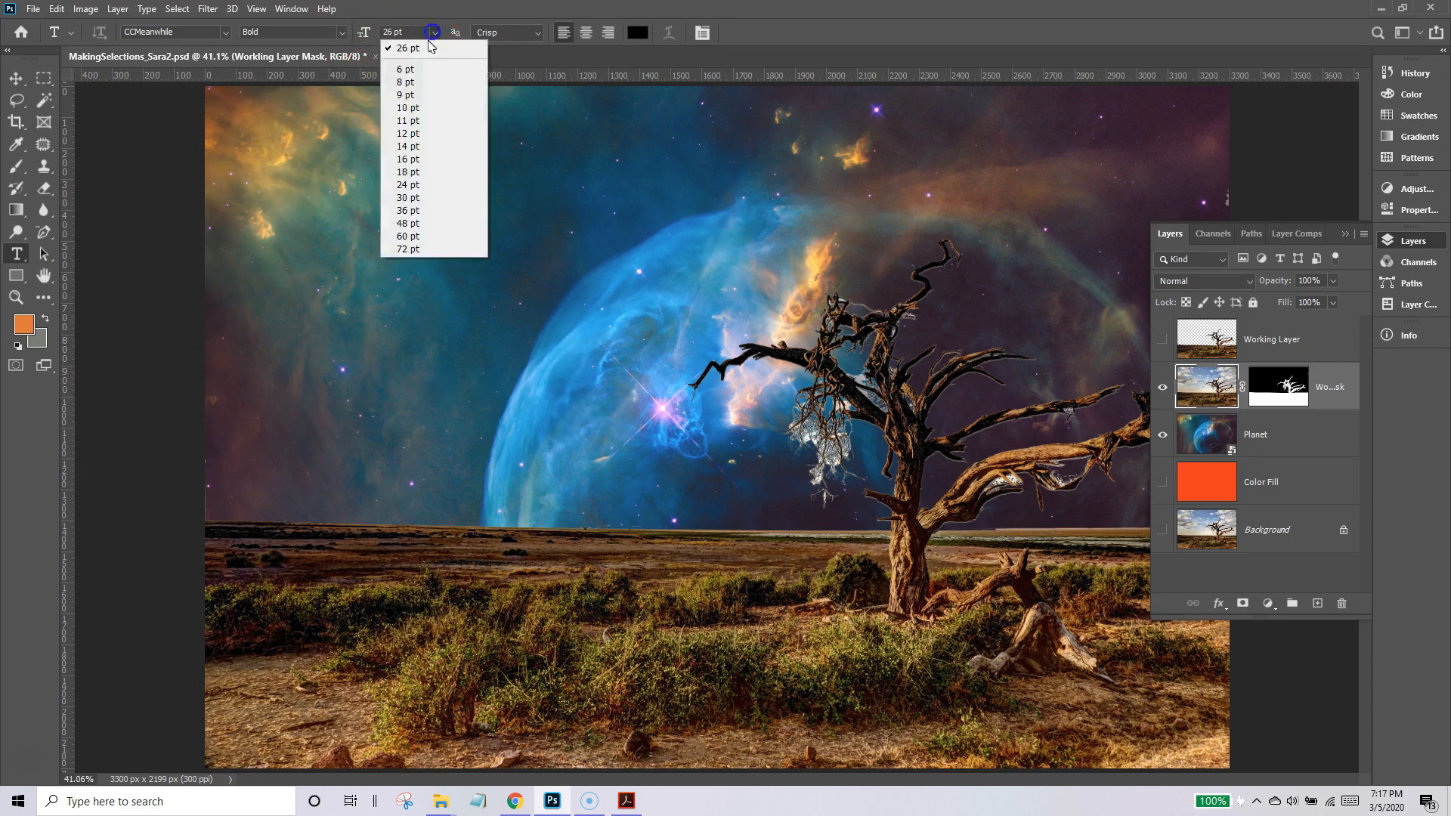
click(412, 223)
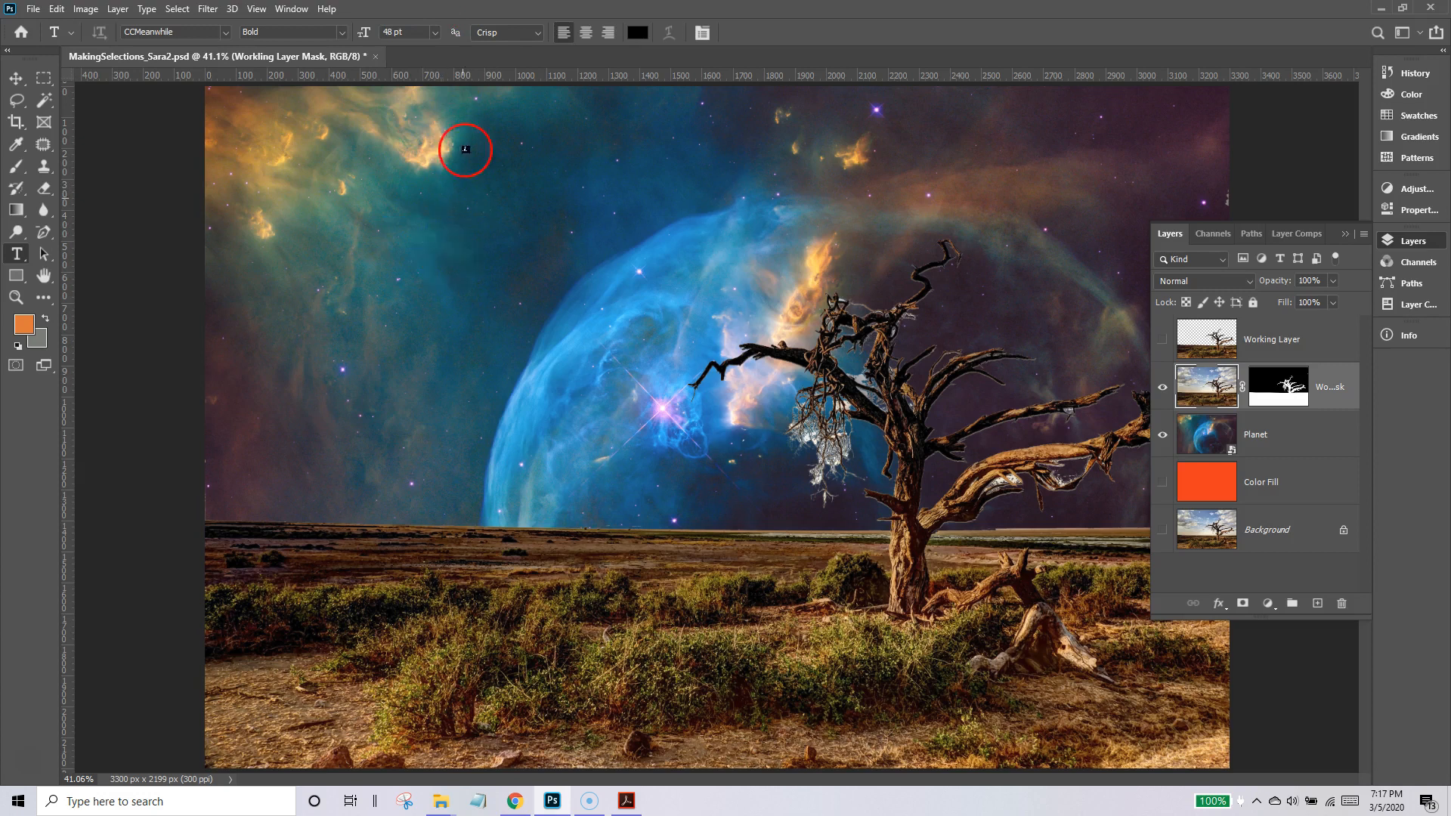
Add the text line "Our ThoughtsForm the Universose" across the upper sky, above the masked tree layer.
click(401, 254)
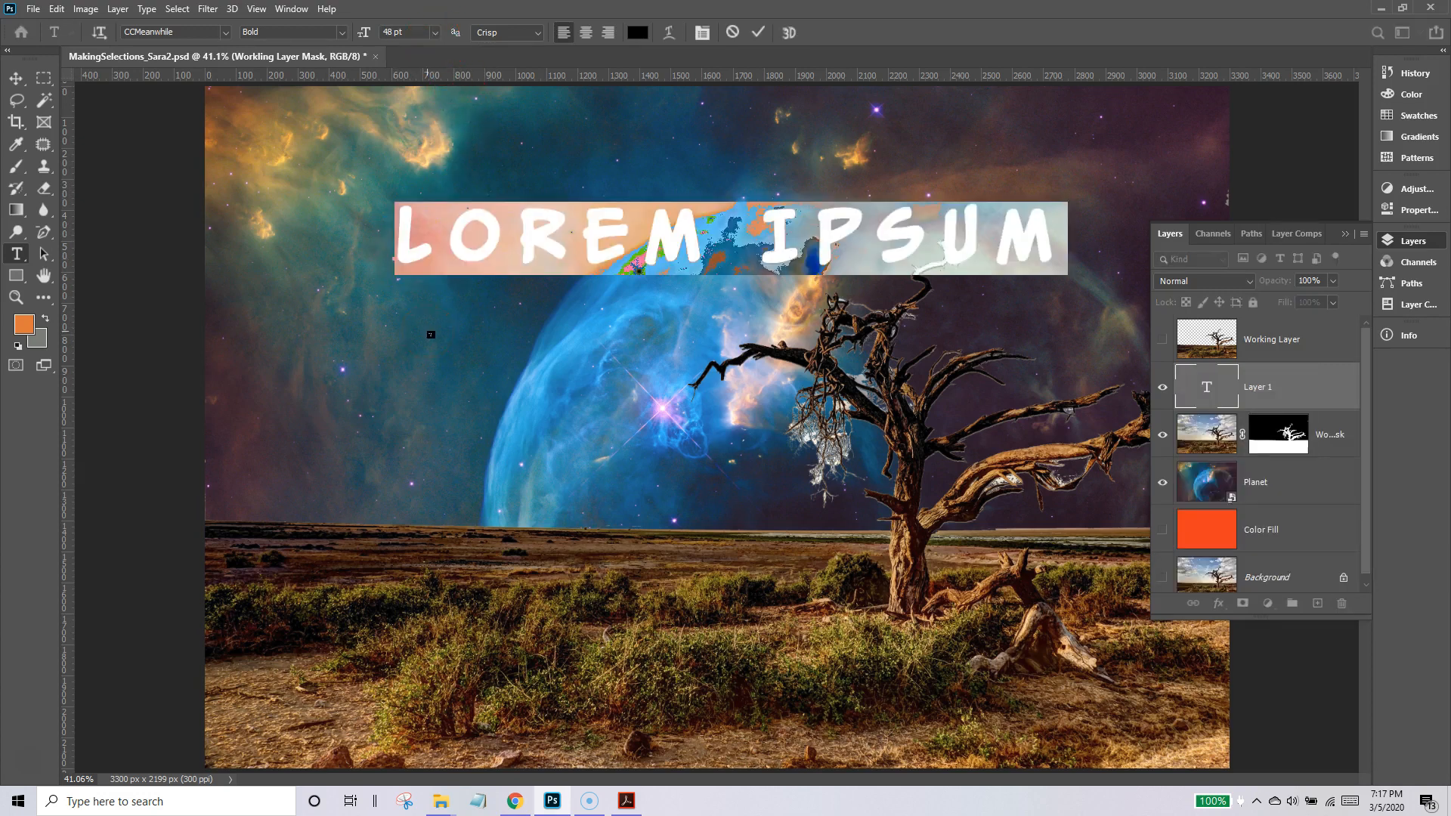
text(OUR TH)
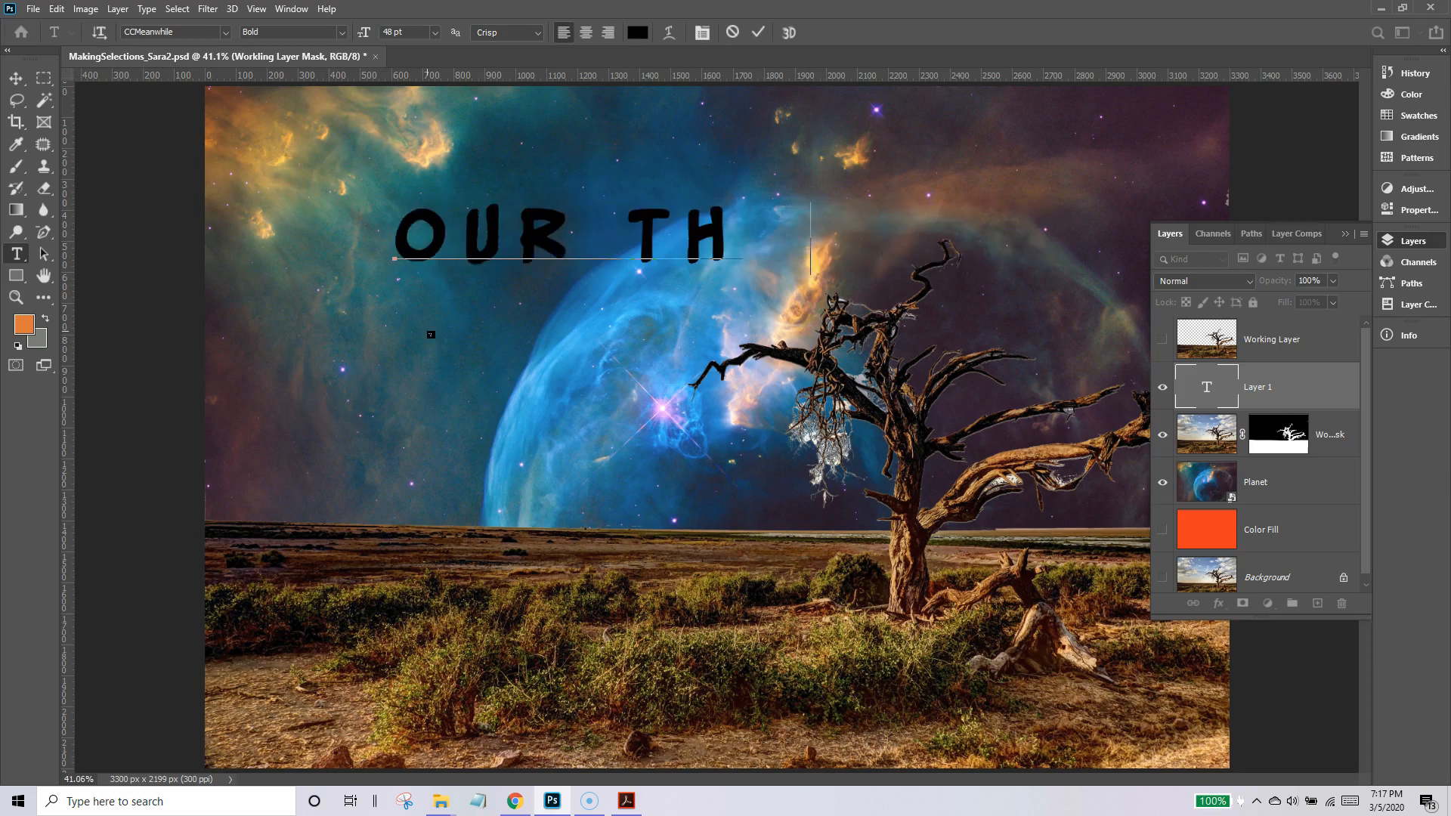
text(OUTGS)
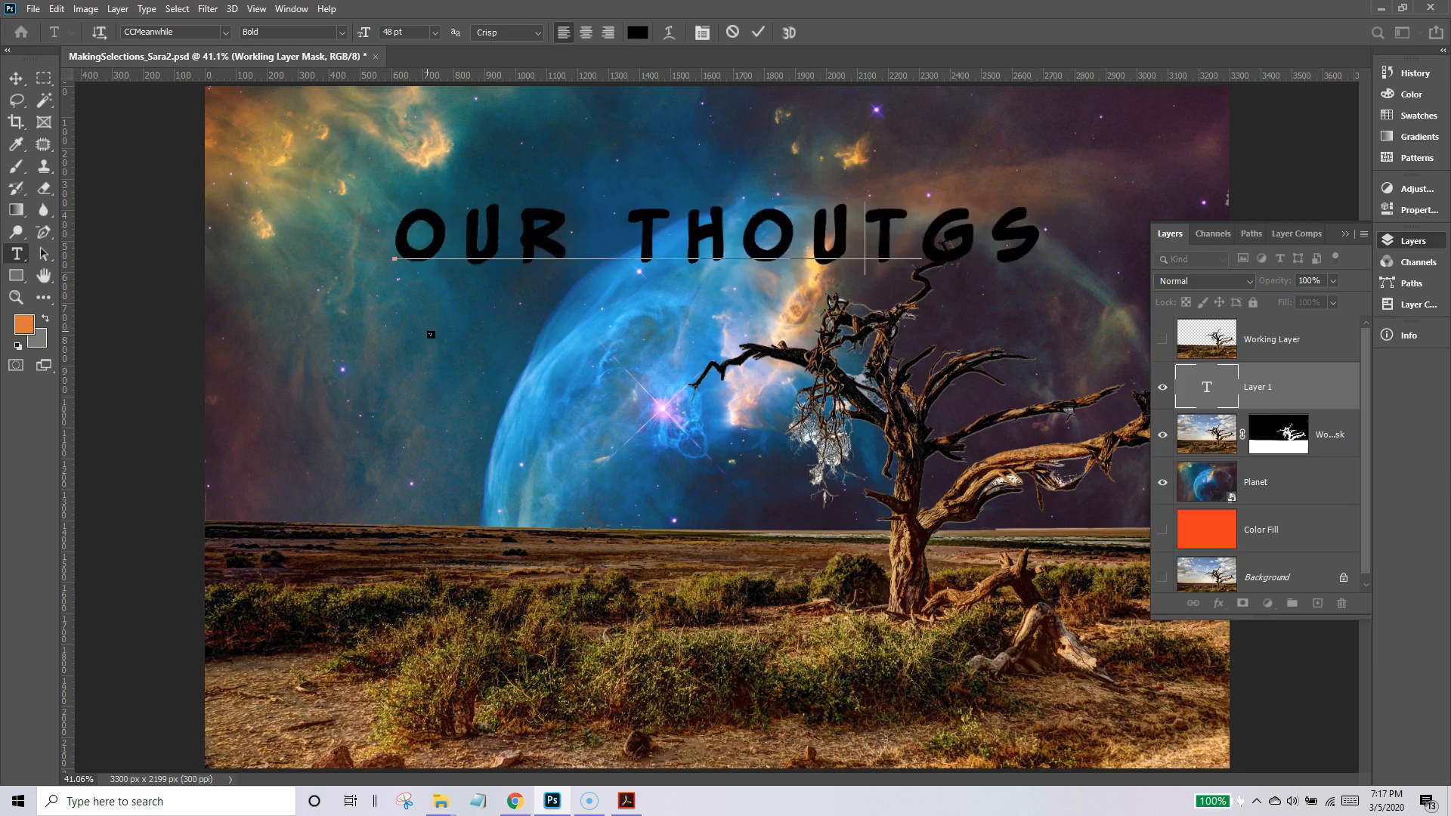
key(Delete)
key(Delete)
key(Delete)
text(GHTS A)
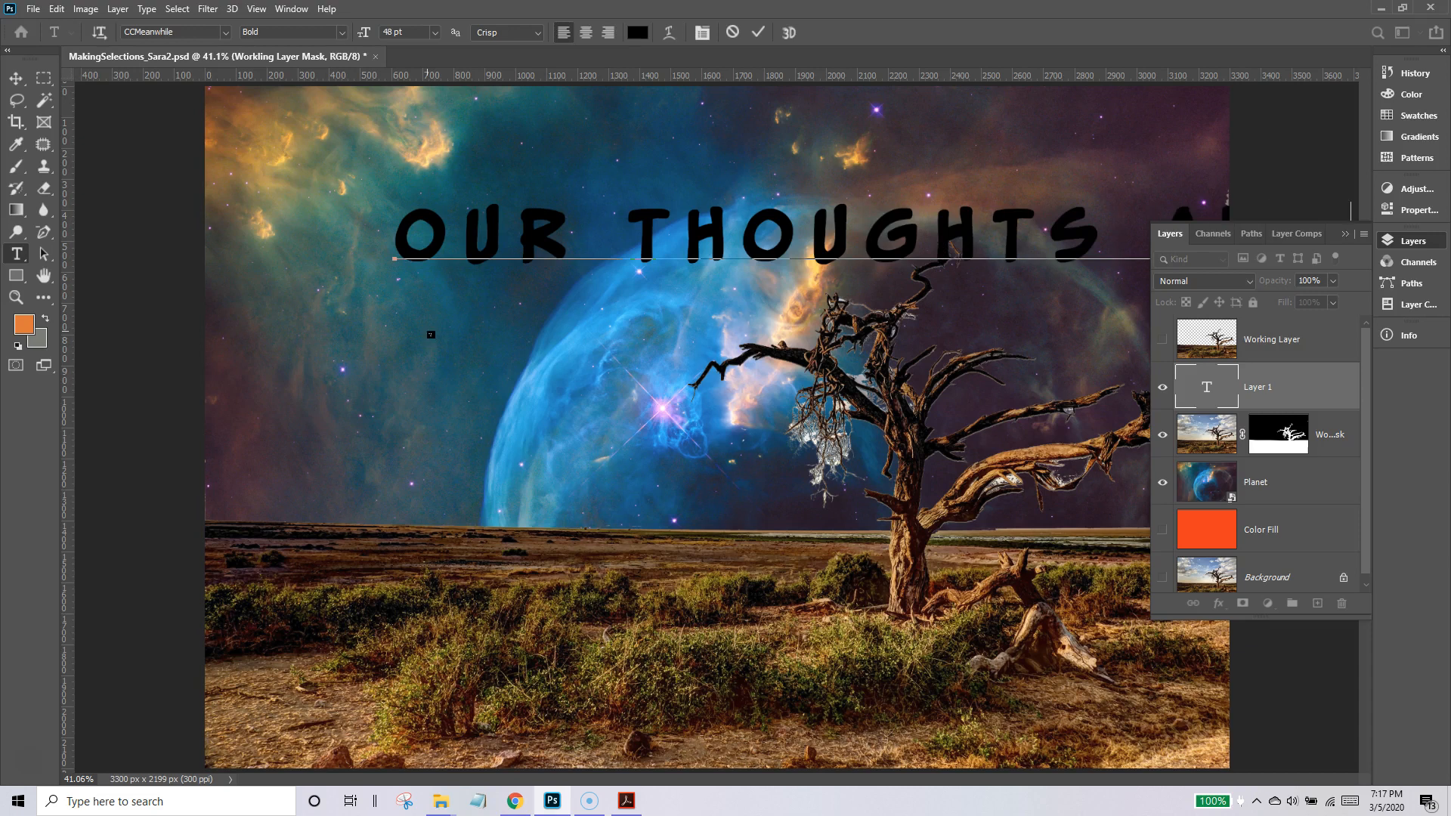
key(BackSpace)
key(BackSpace)
text(FO)
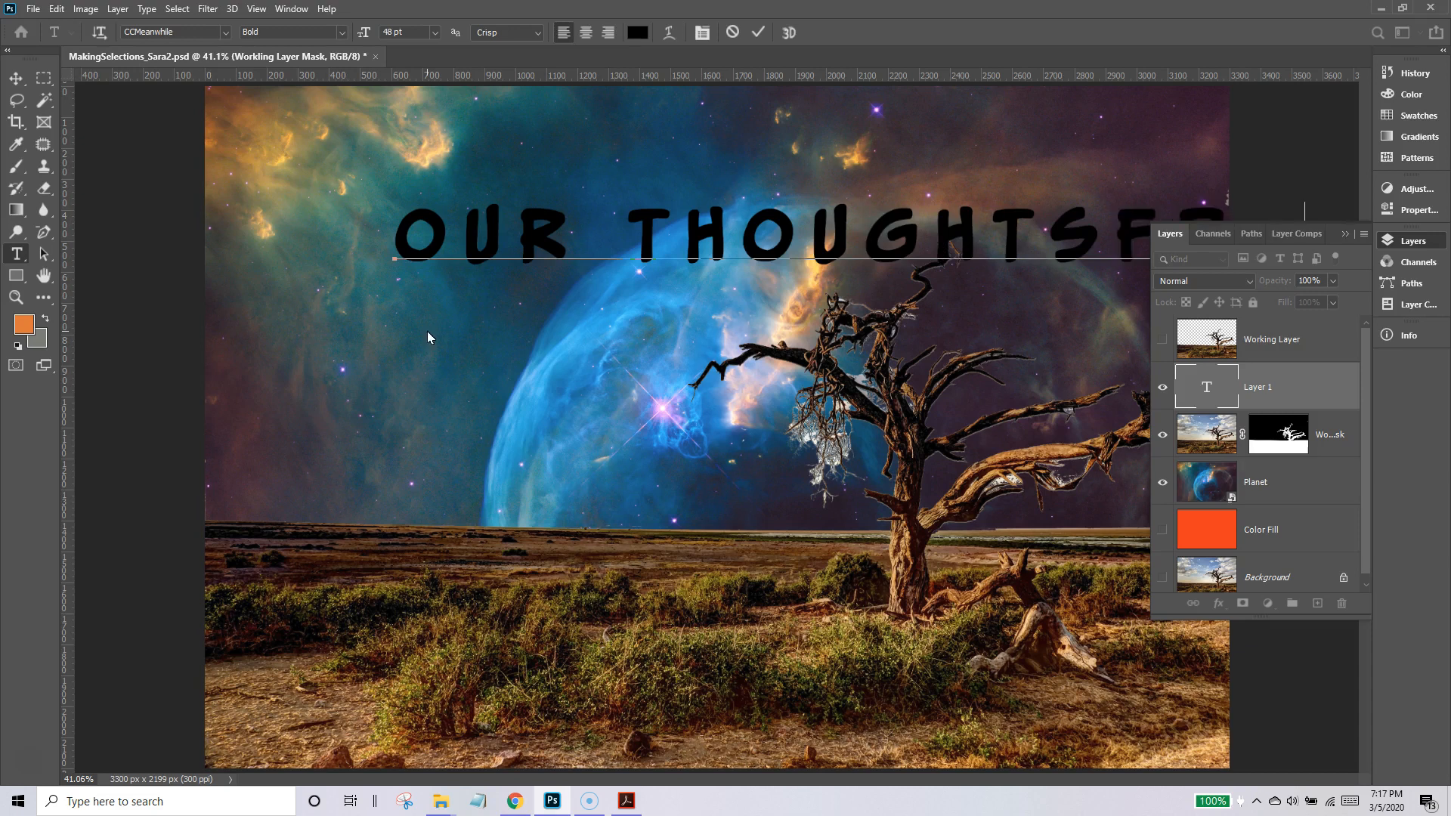
key(BackSpace)
Select all of the title text and set its font size to 16 pt.
double_click(1203, 386)
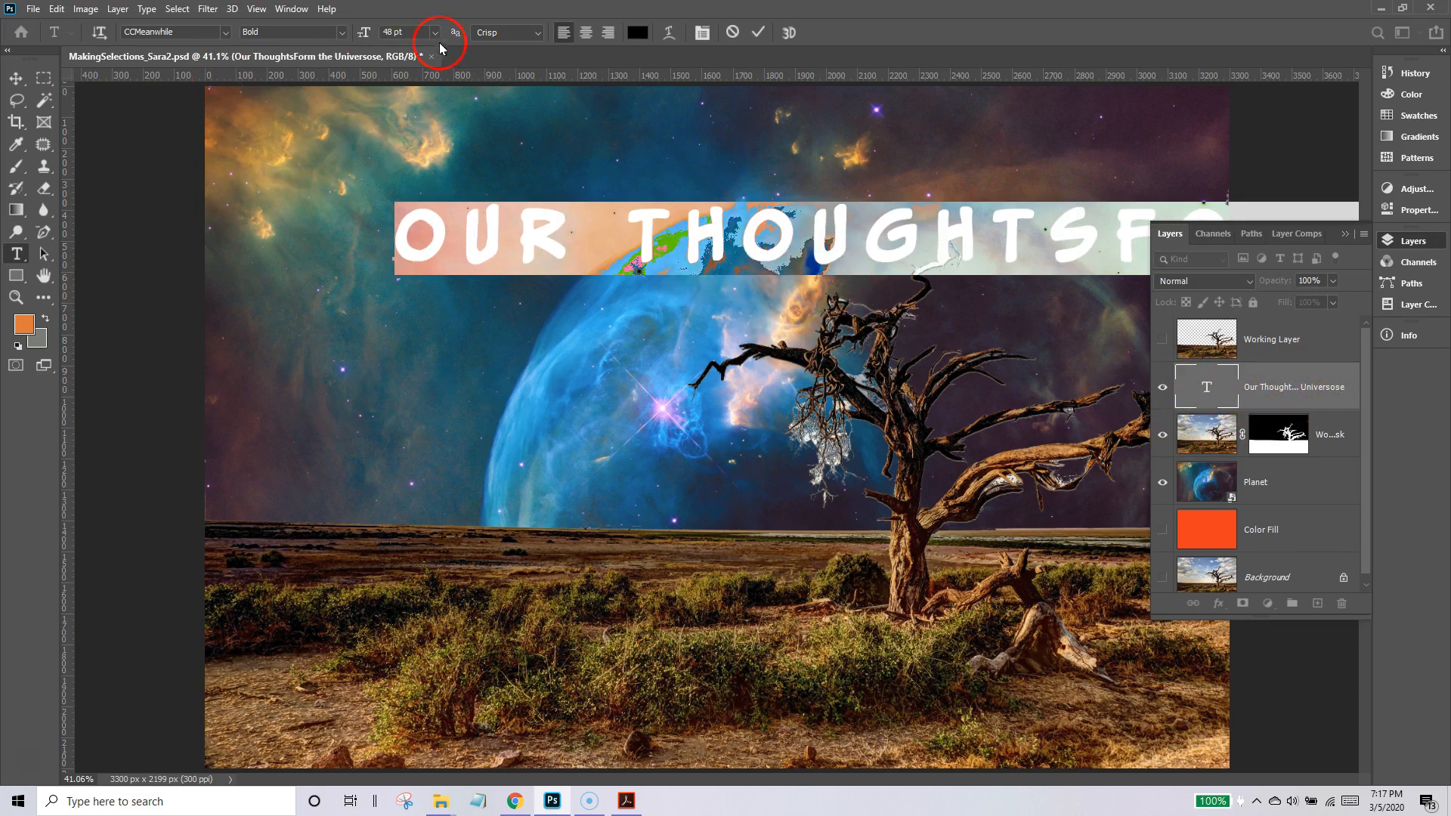
click(434, 35)
click(401, 170)
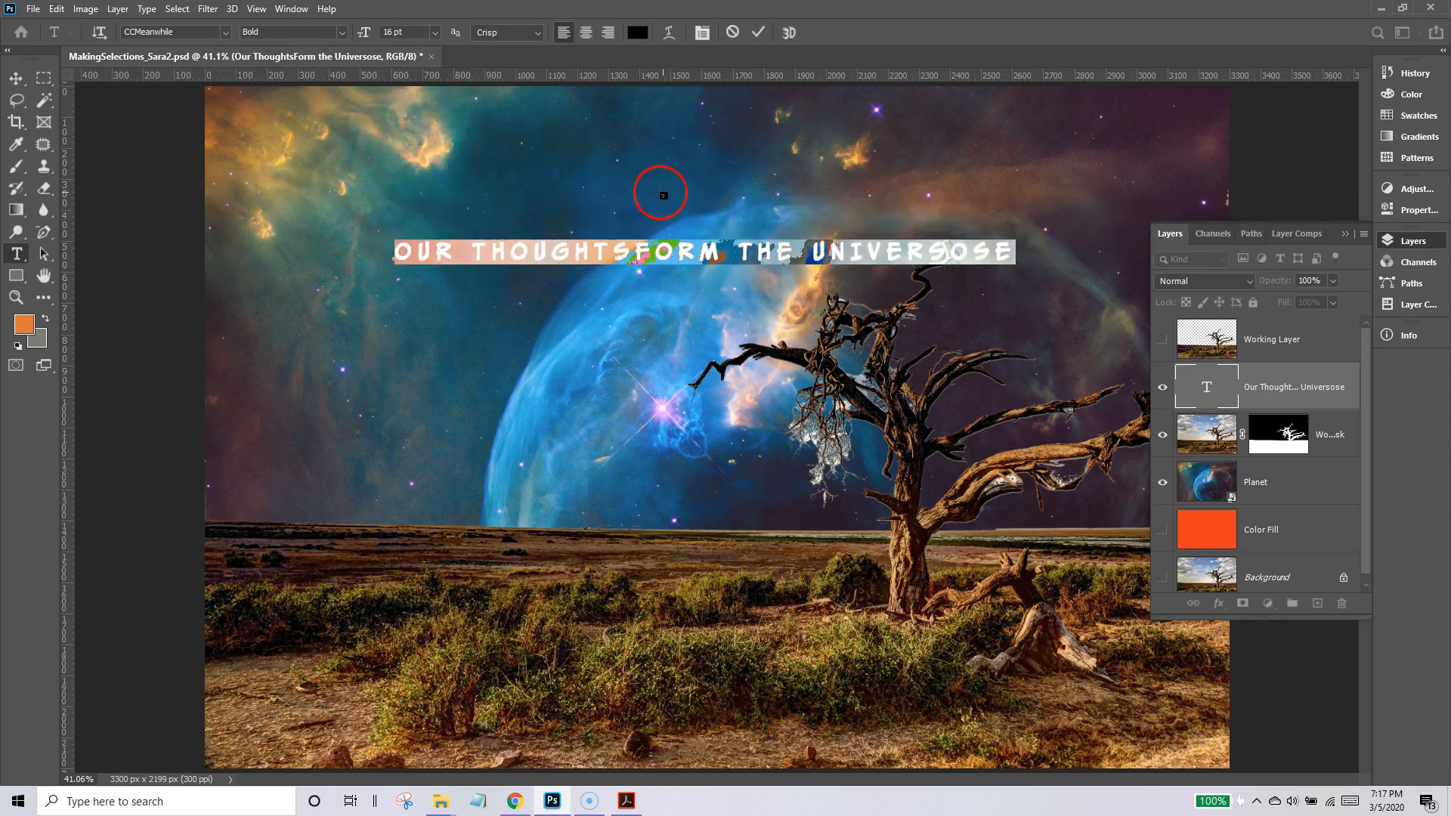
Spell-check the title, changing the flagged words to "Thoughts-form" and "Universe", and replace the hyphen with a space.
right_click(655, 252)
click(689, 376)
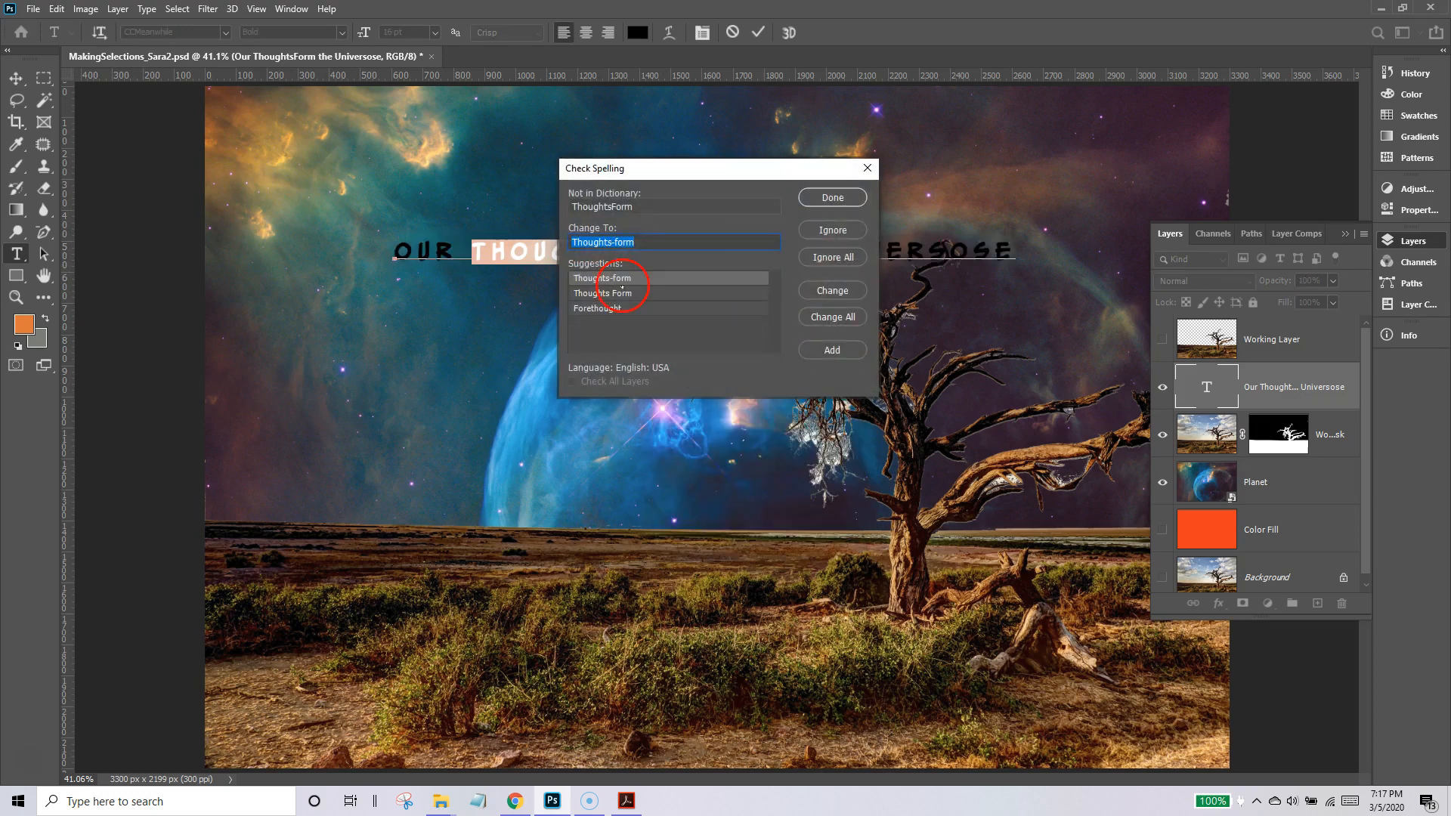
click(641, 279)
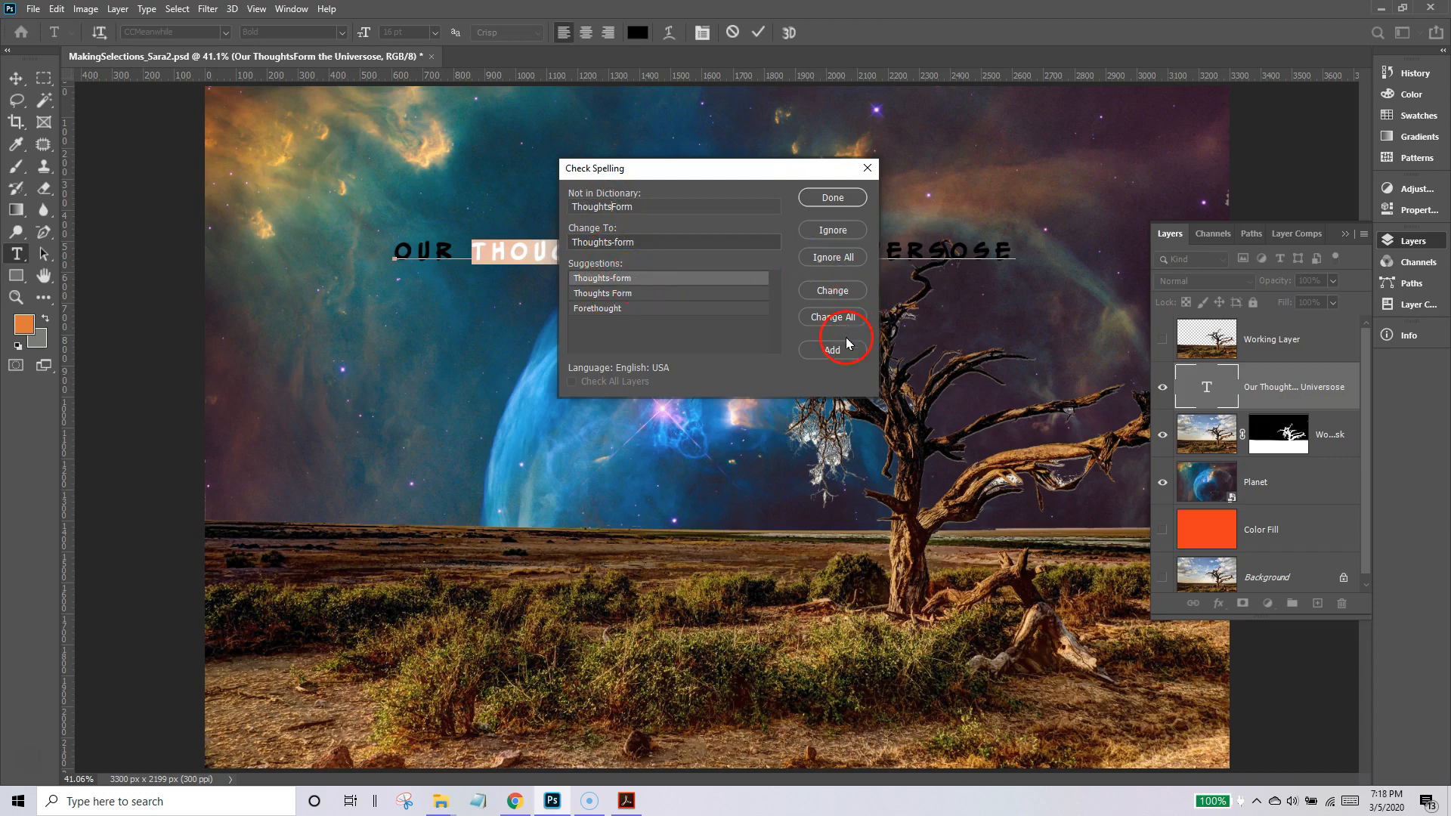
click(832, 291)
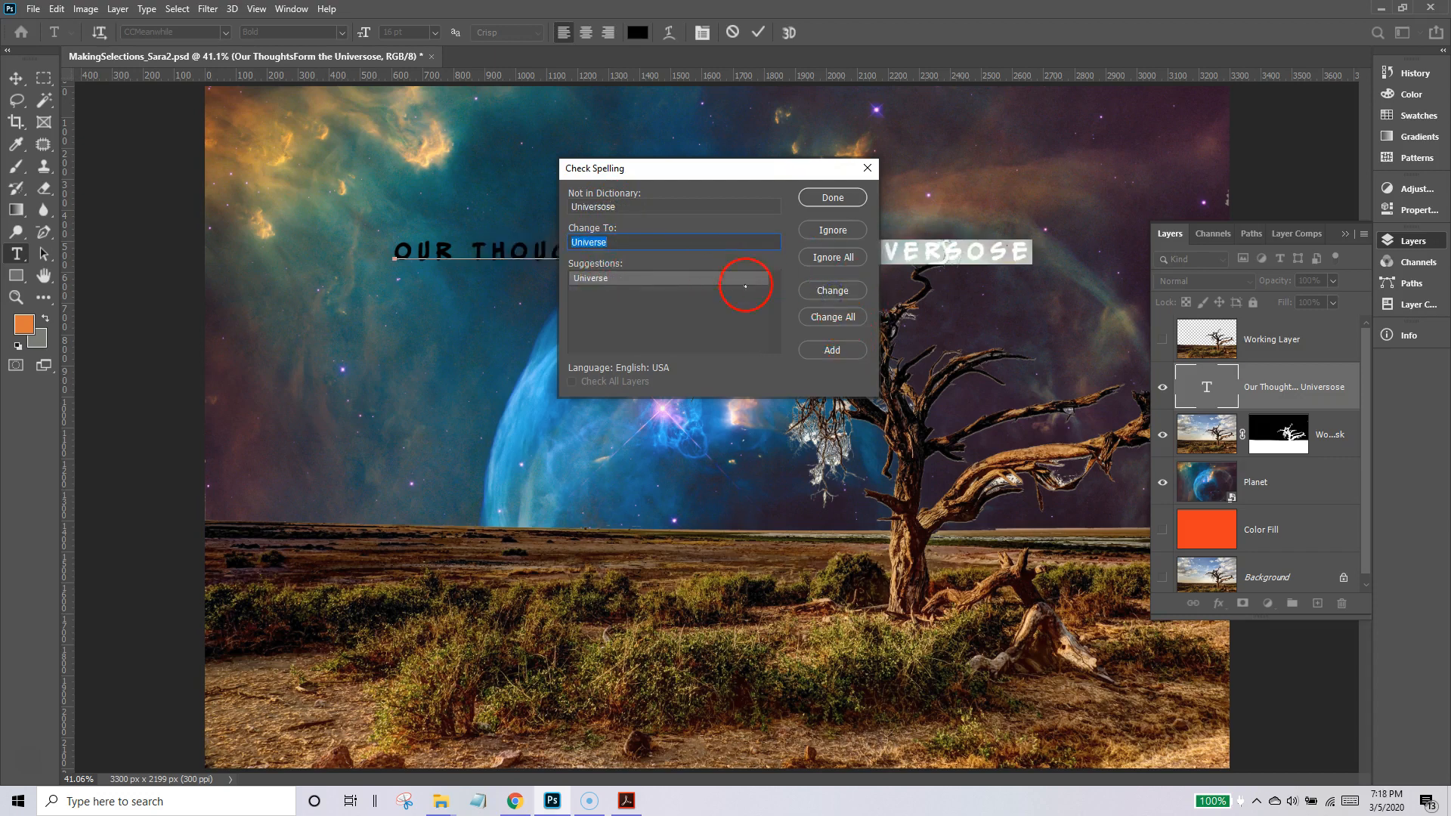
click(832, 291)
click(683, 382)
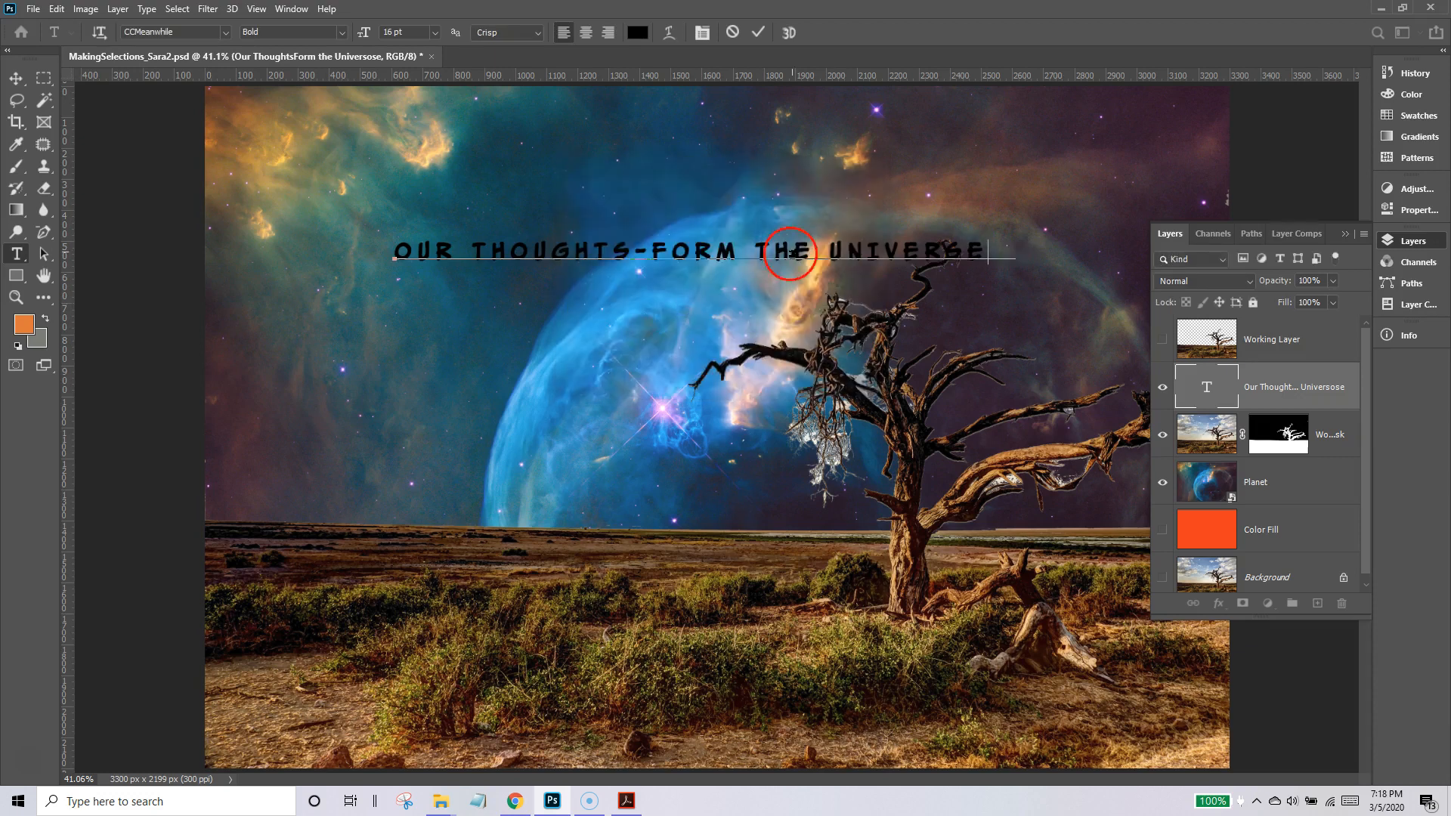
key(Delete)
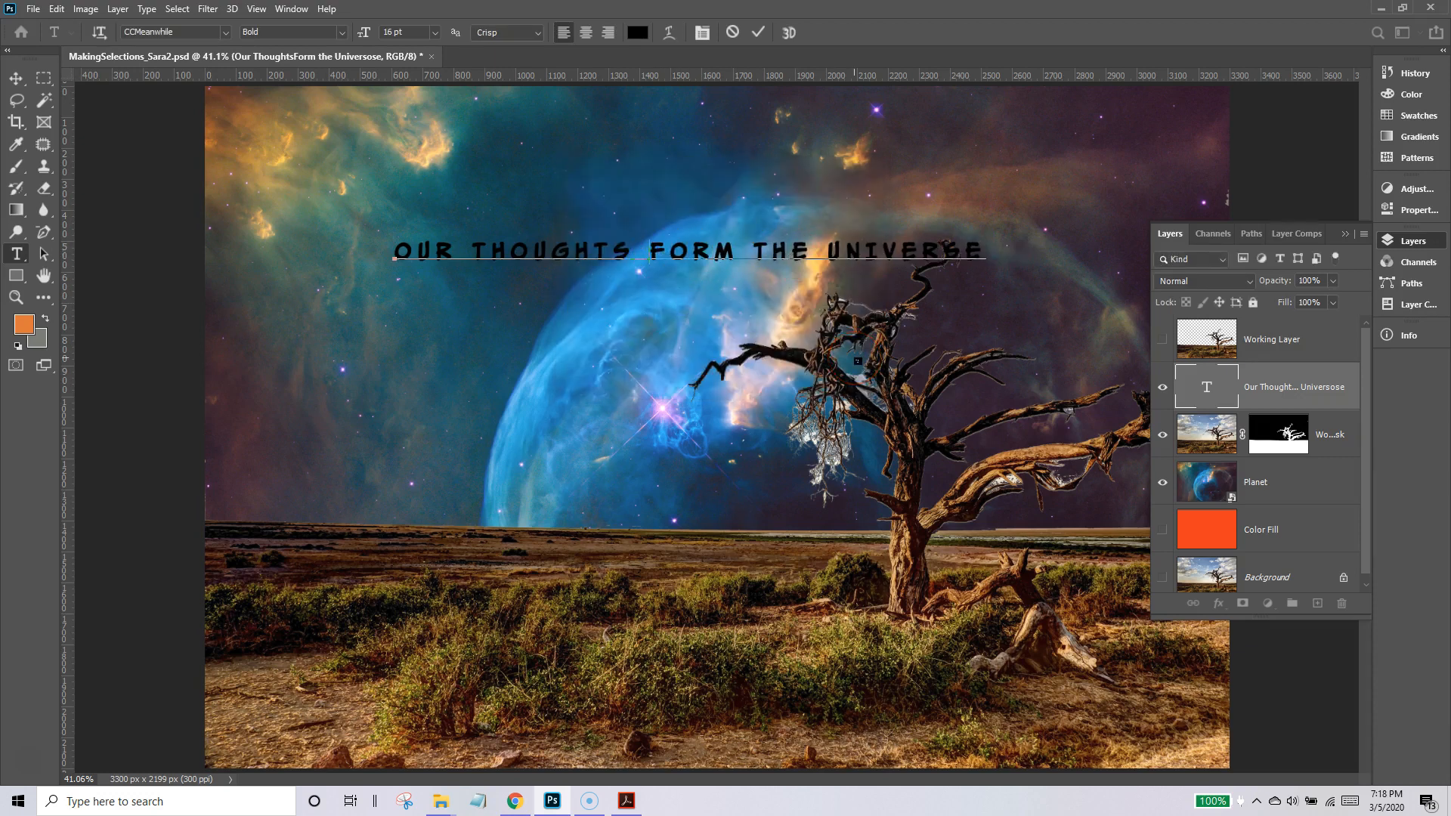
Move the title text up near the image's upper edge, roughly centred across the sky.
click(16, 78)
drag(667, 256, 719, 149)
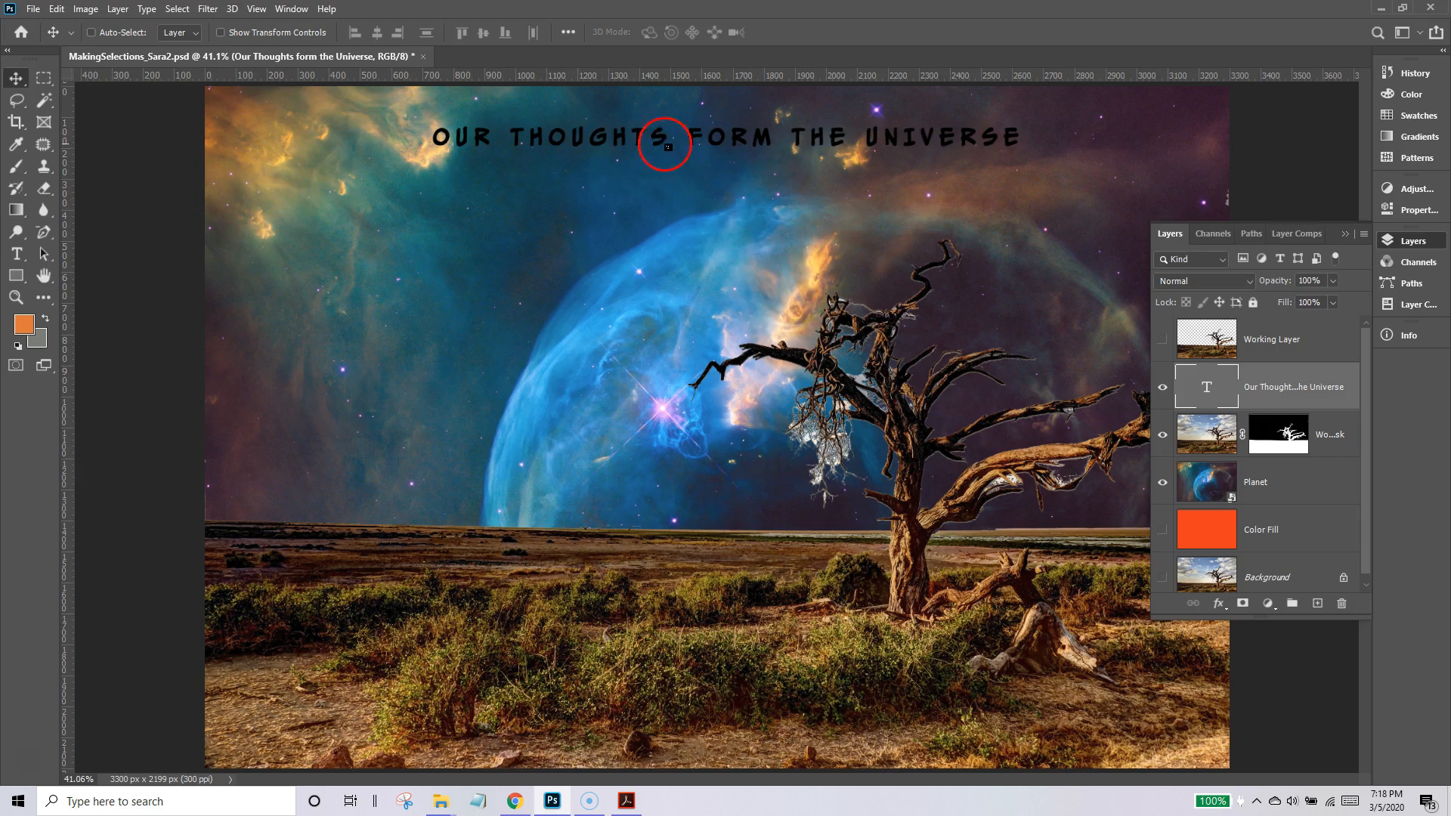
drag(764, 146, 777, 143)
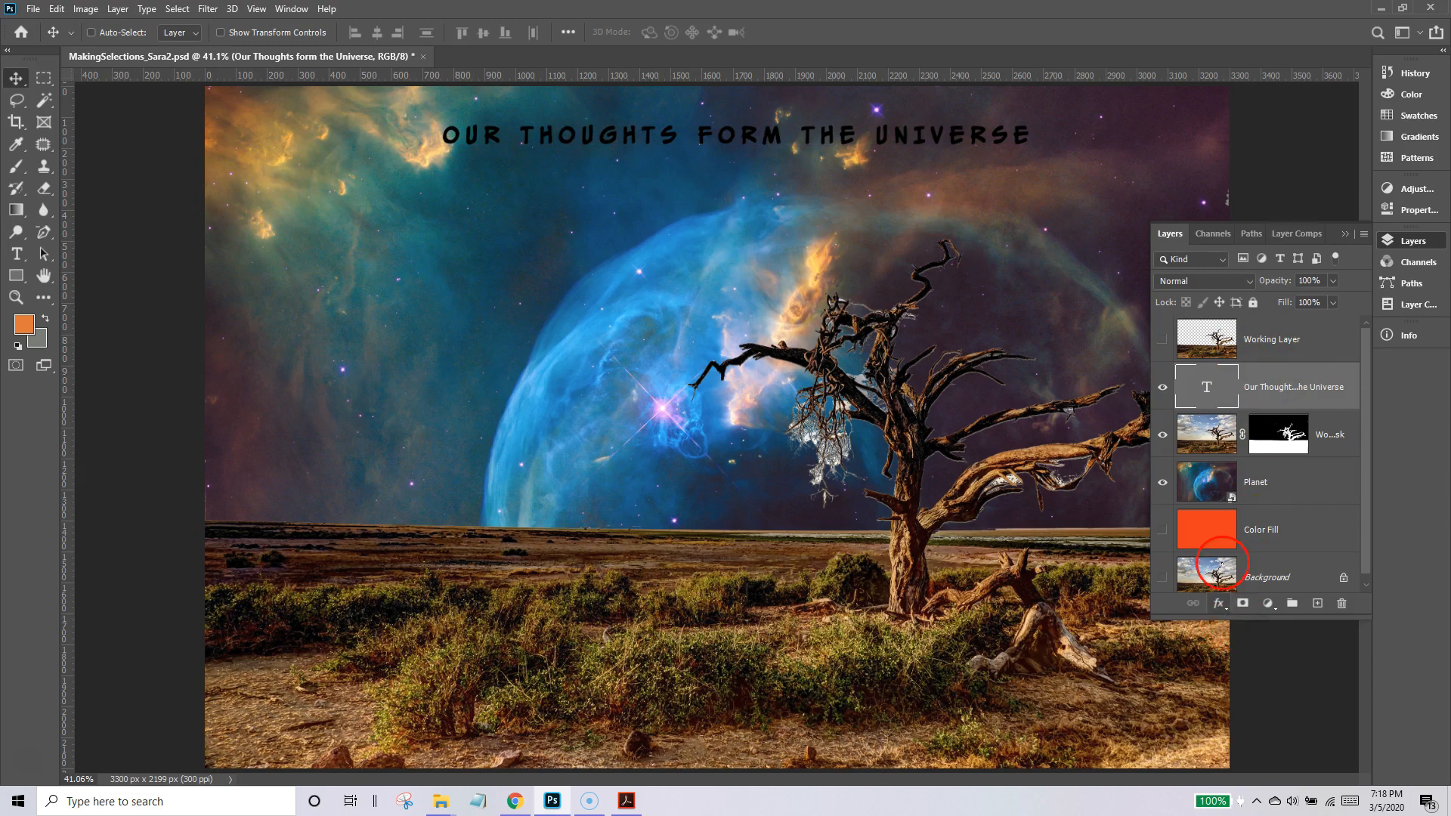
Add an Outer Glow to the title in light orange f6c57e sampled from the nebula, with spread 28% and size 21 px.
click(1218, 603)
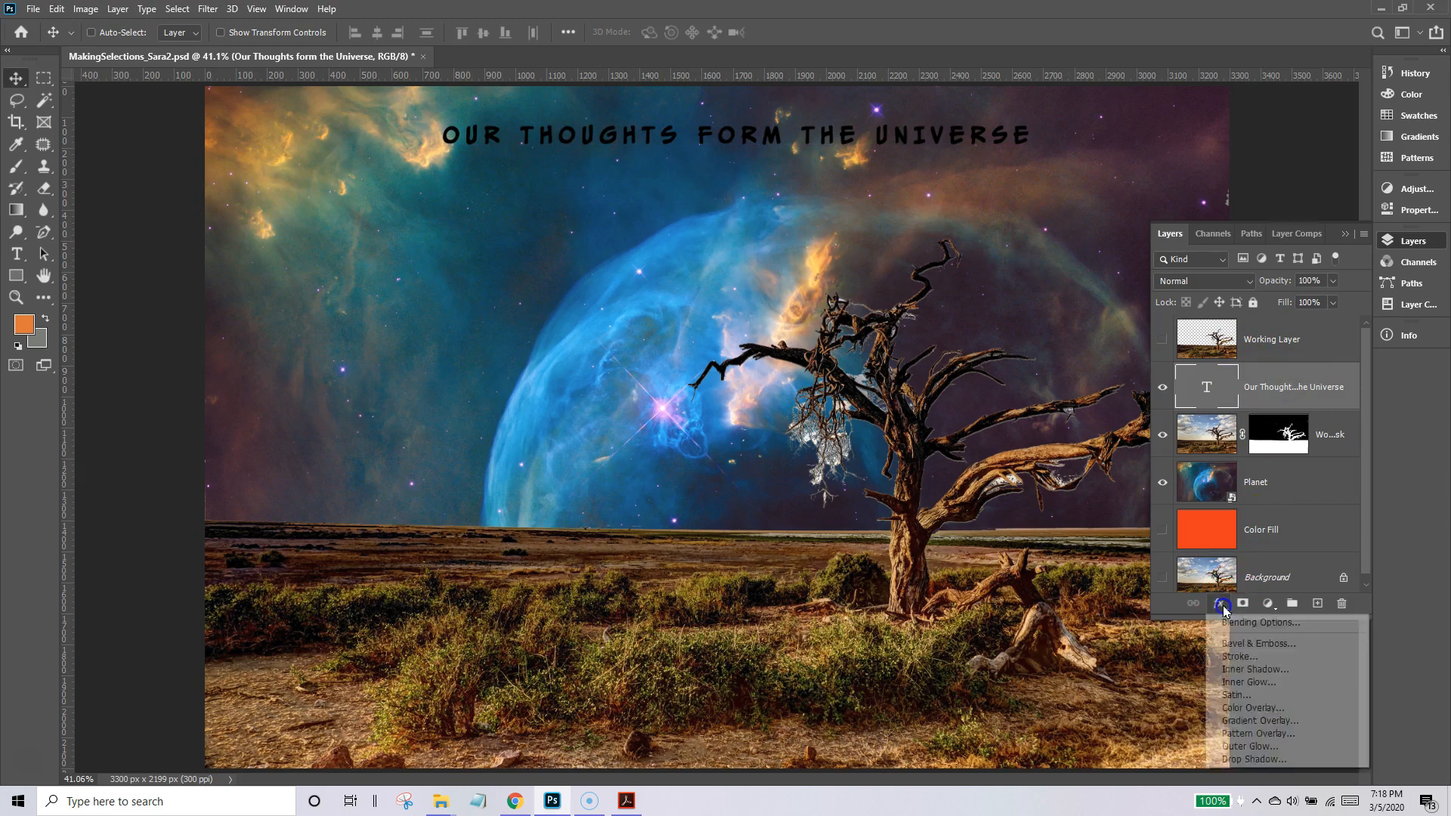
click(1246, 746)
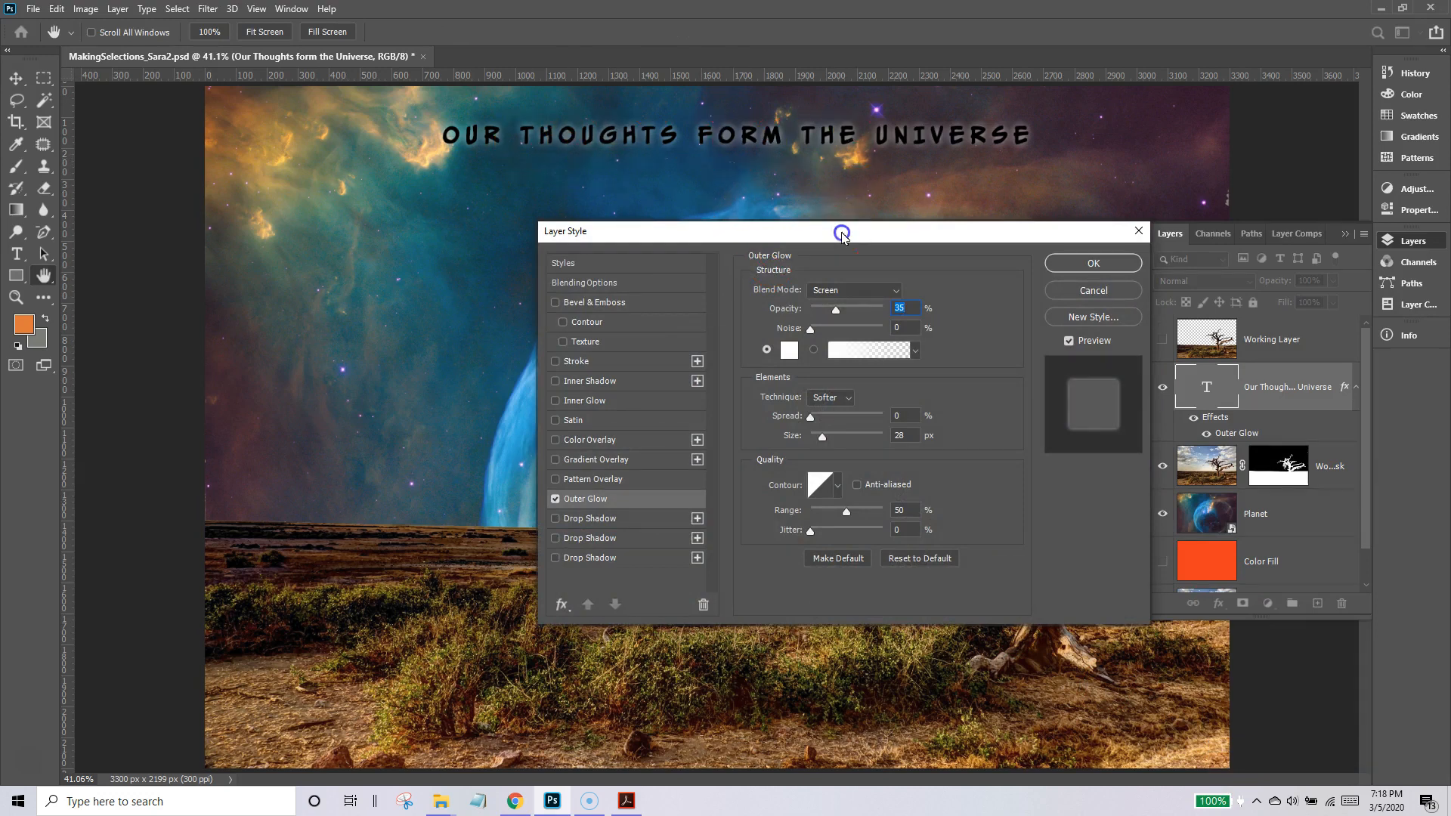
drag(842, 235, 751, 232)
click(698, 360)
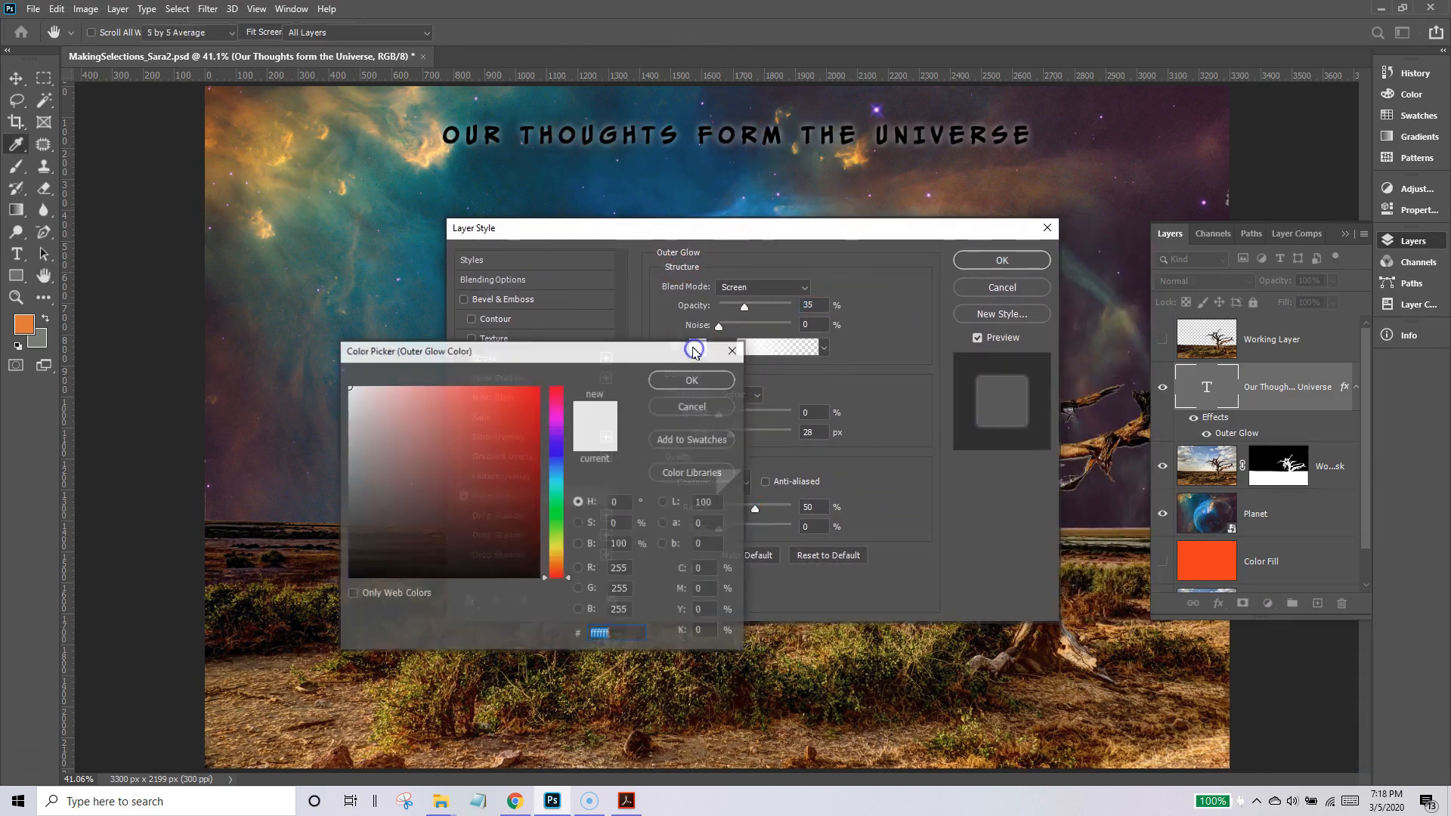
drag(294, 139, 427, 154)
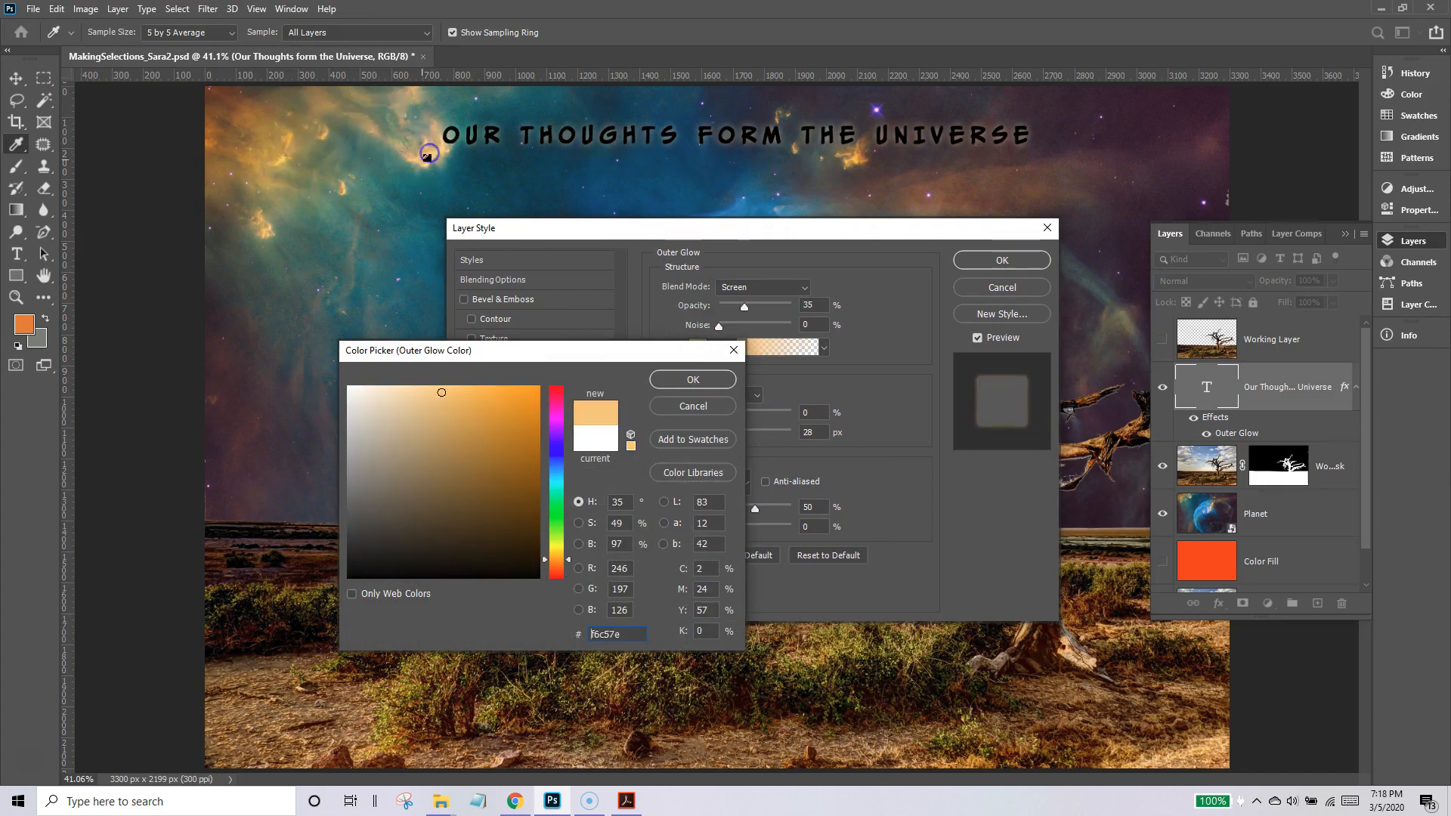
click(684, 379)
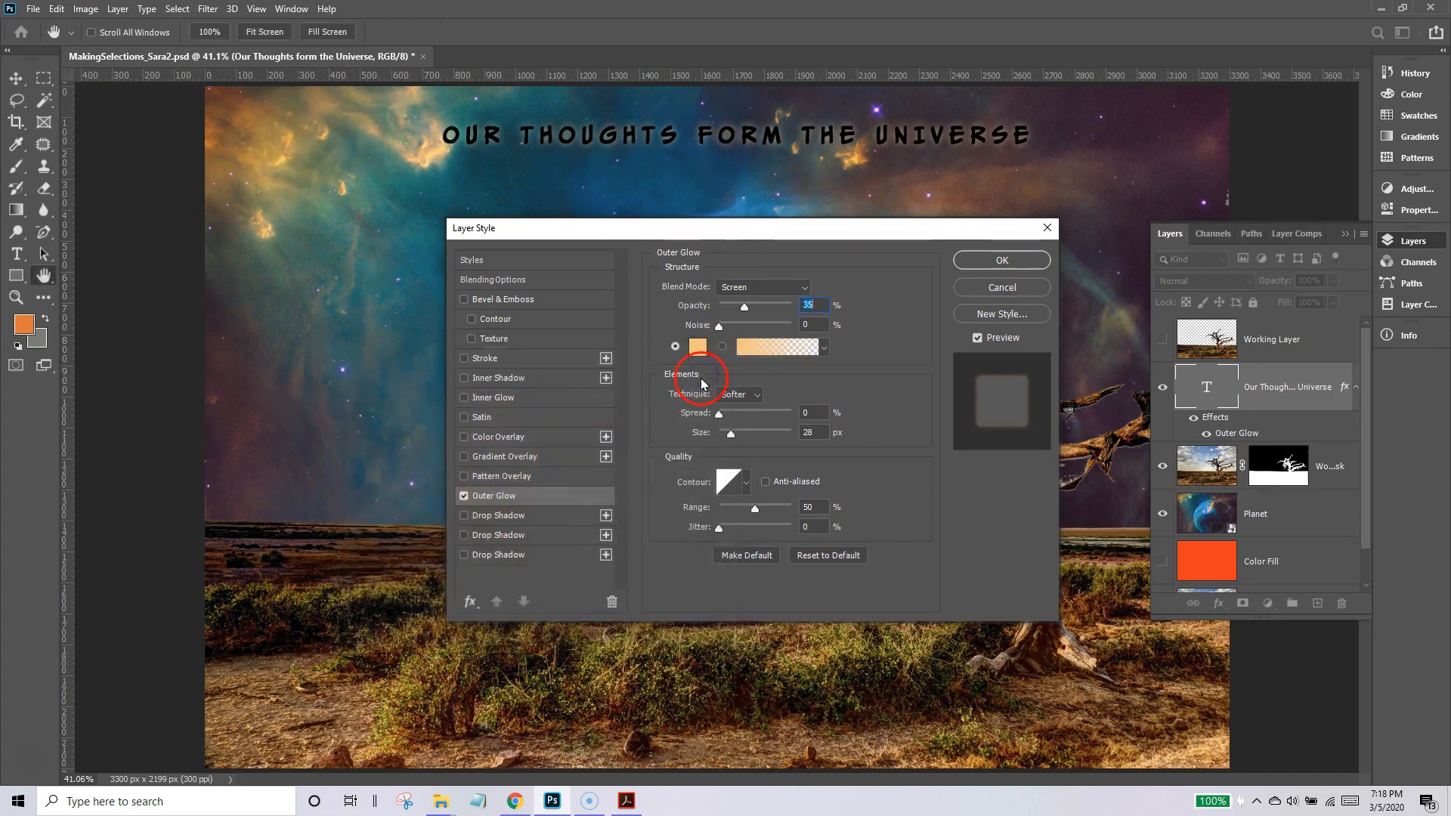
mouse_move(719, 415)
mouse_down()
mouse_move(750, 437)
mouse_move(732, 440)
mouse_up()
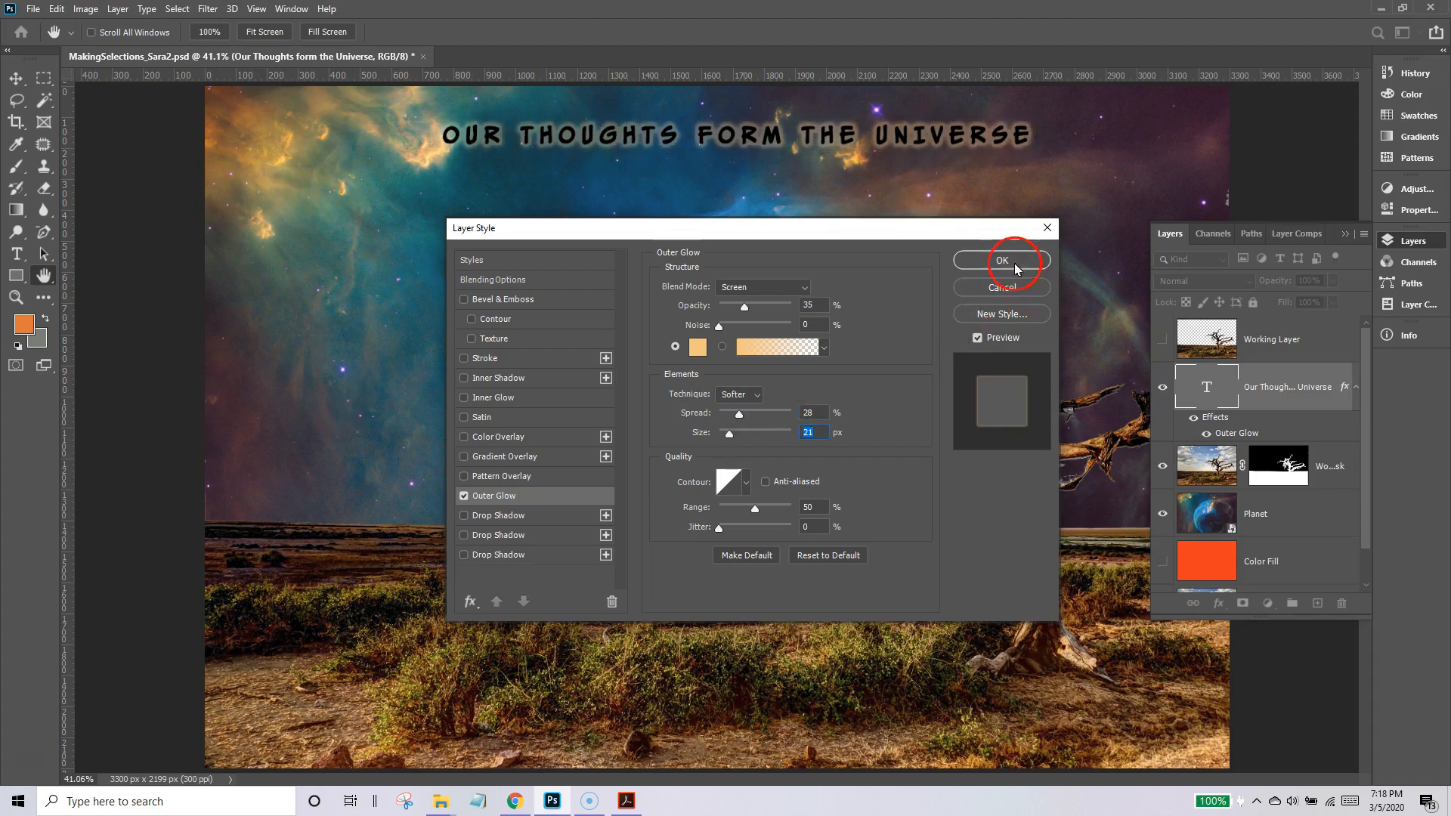
click(1015, 263)
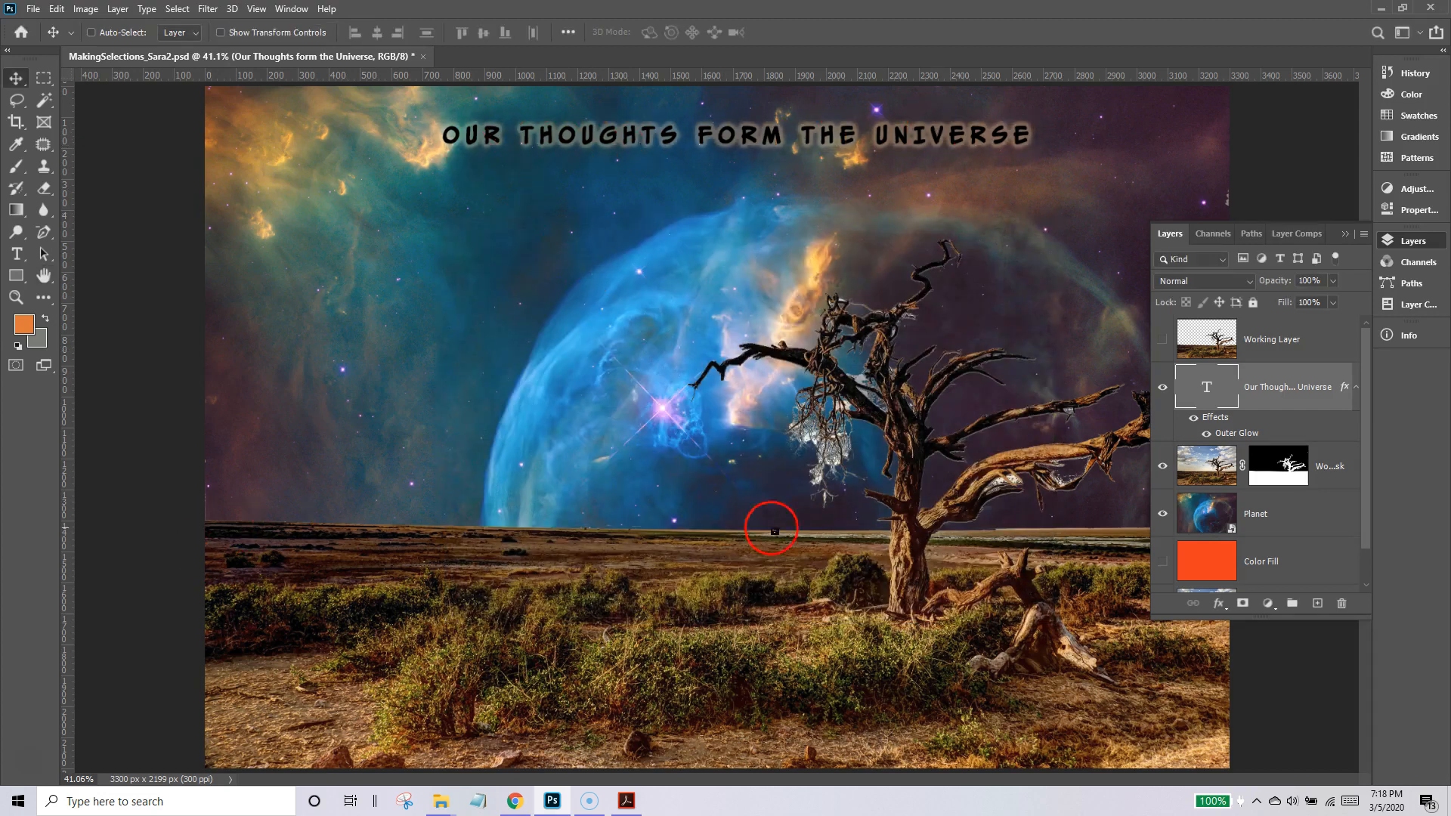
Add a Hue/Saturation adjustment directly above the masked tree layer, with Colorize on and the hue set to 238.
click(1343, 454)
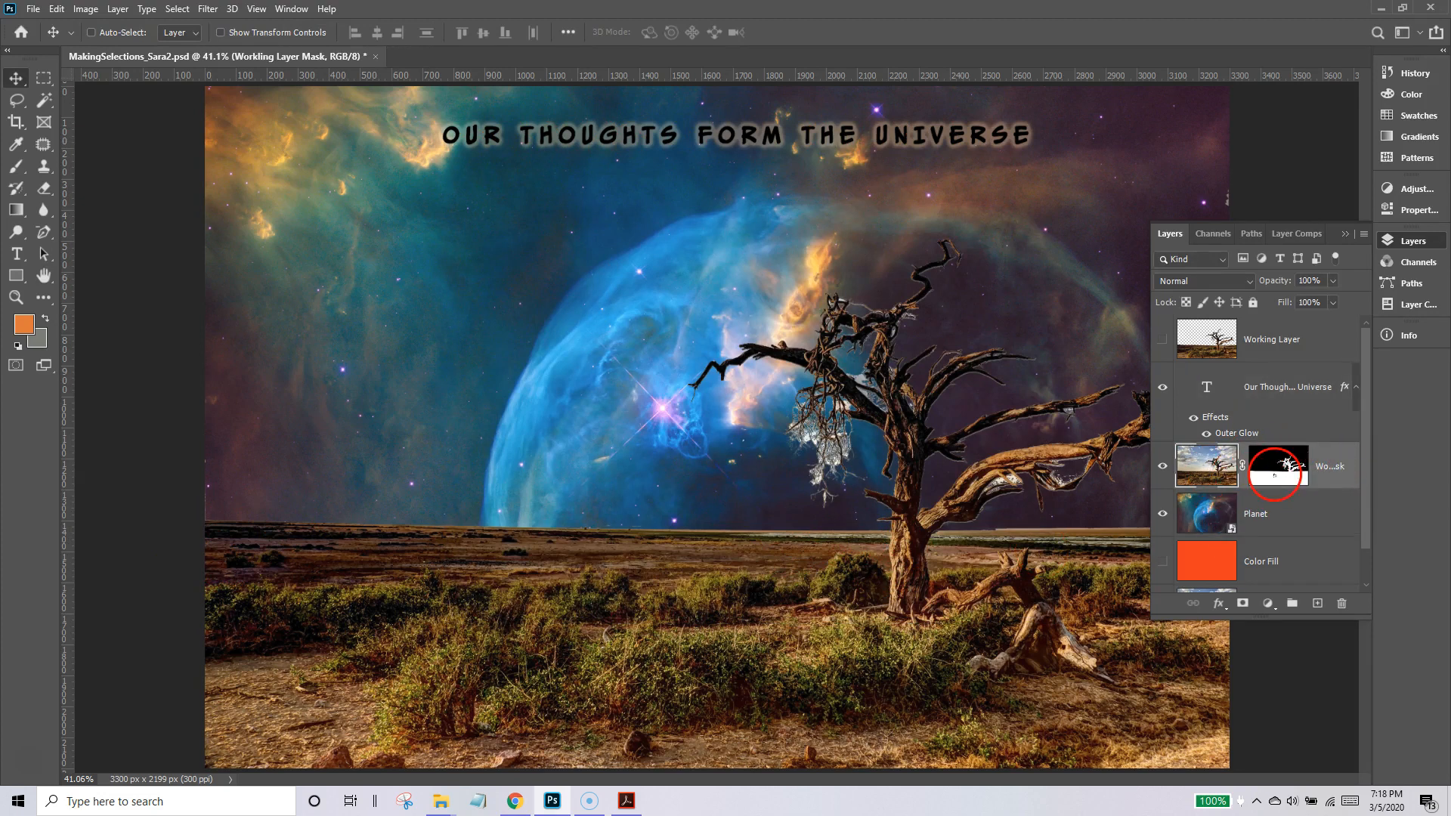
click(1411, 188)
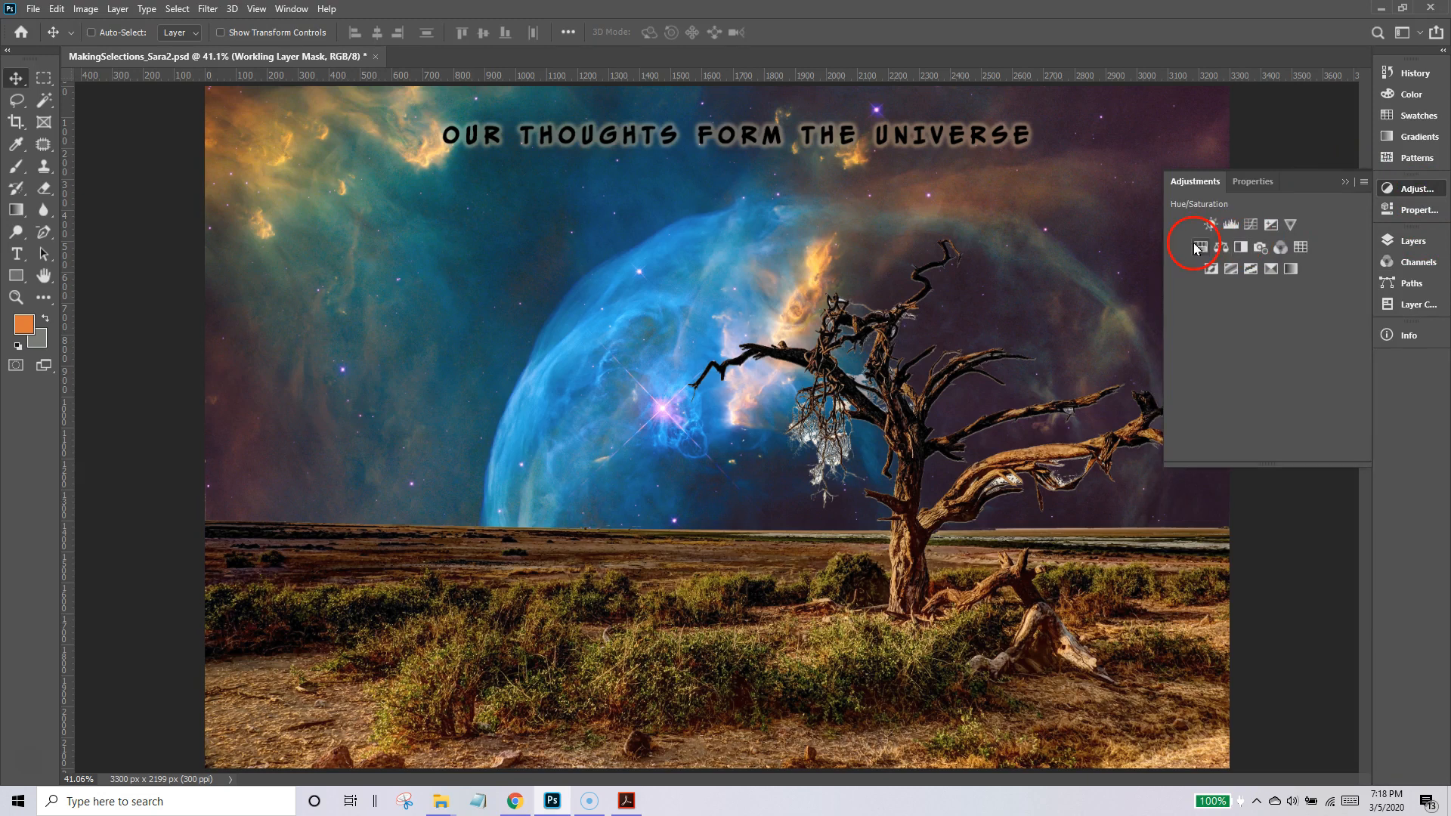
click(1202, 248)
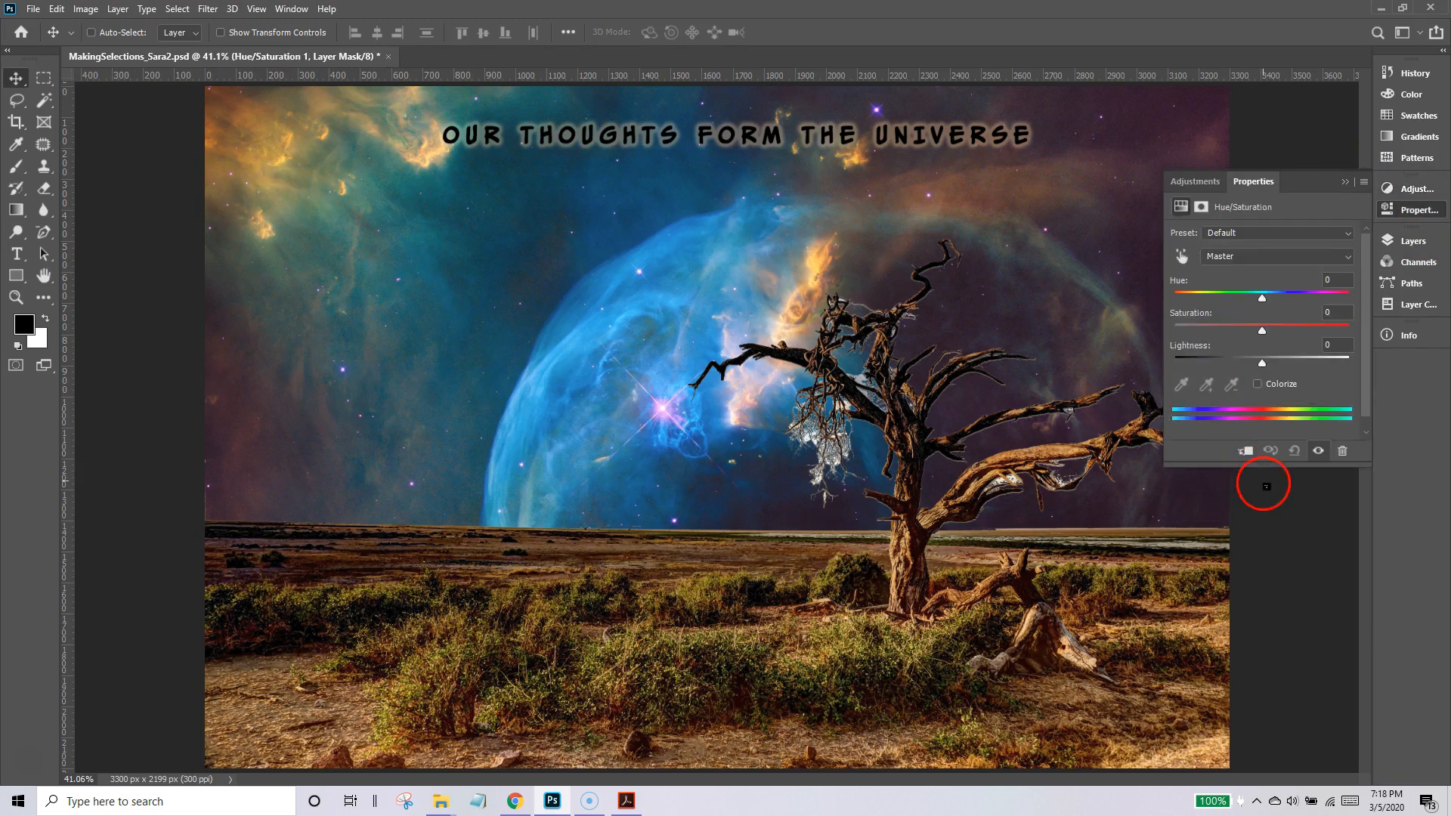
drag(1260, 465, 1279, 581)
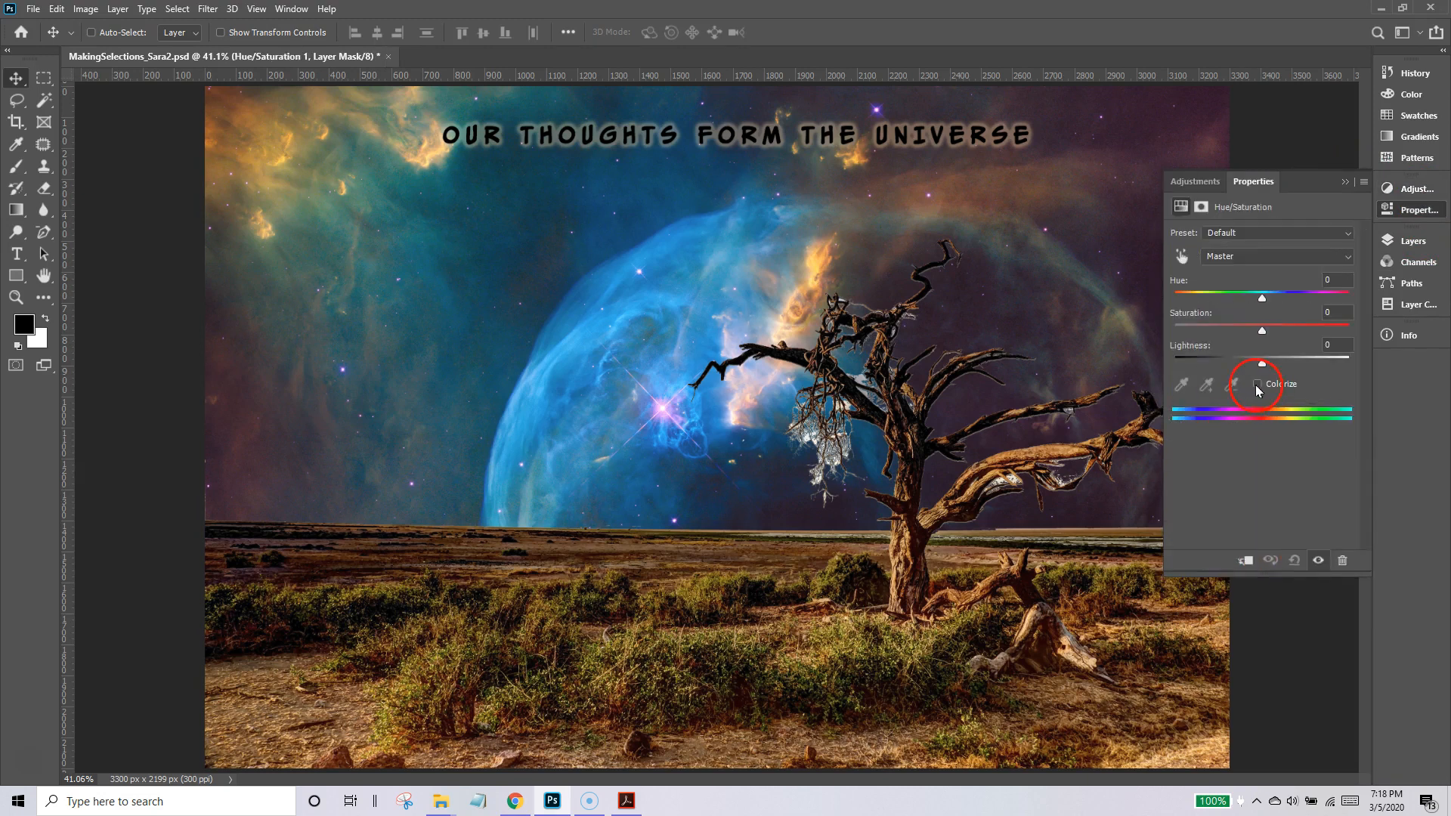
click(1258, 385)
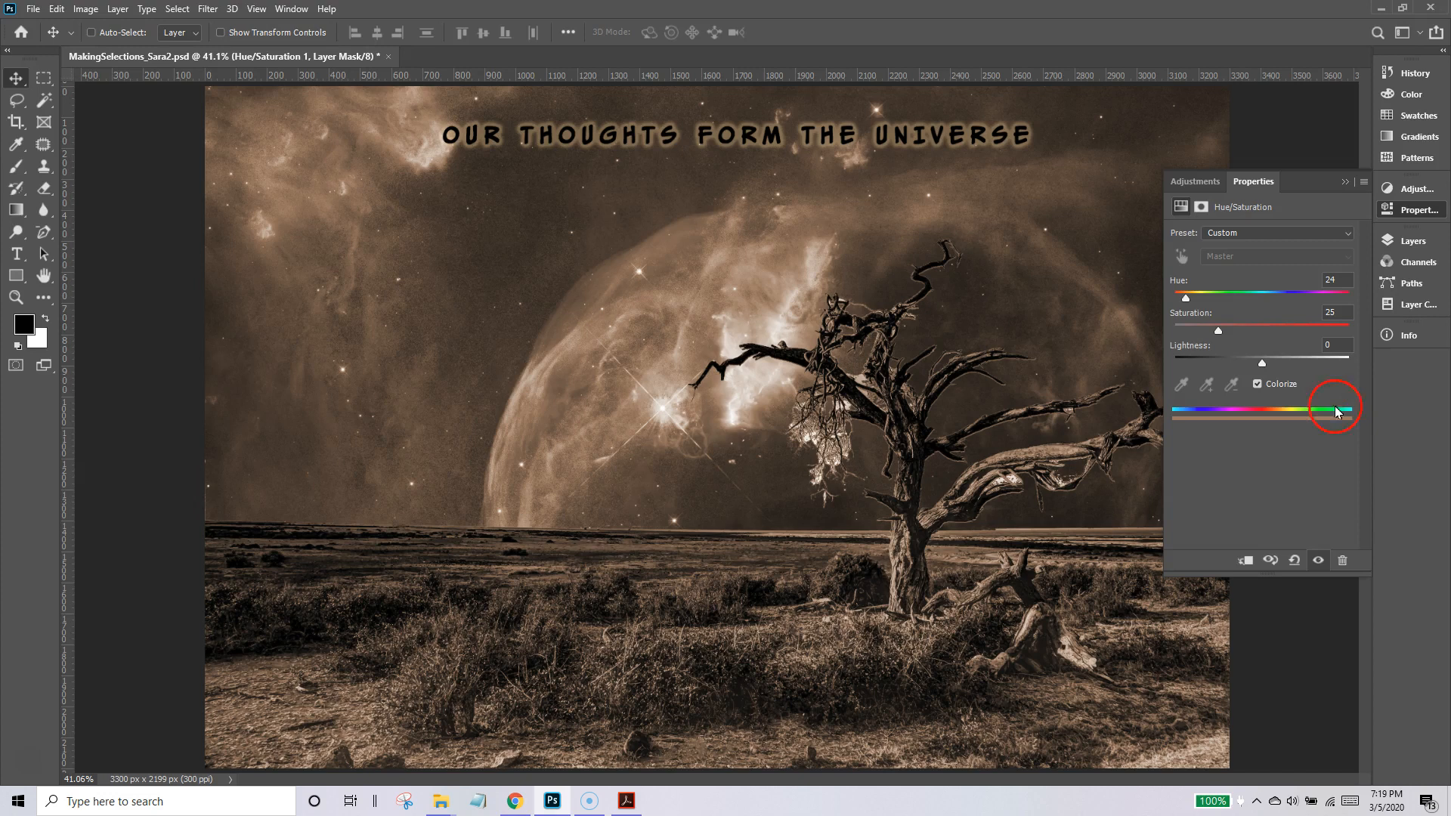
drag(1204, 303, 1309, 303)
click(969, 444)
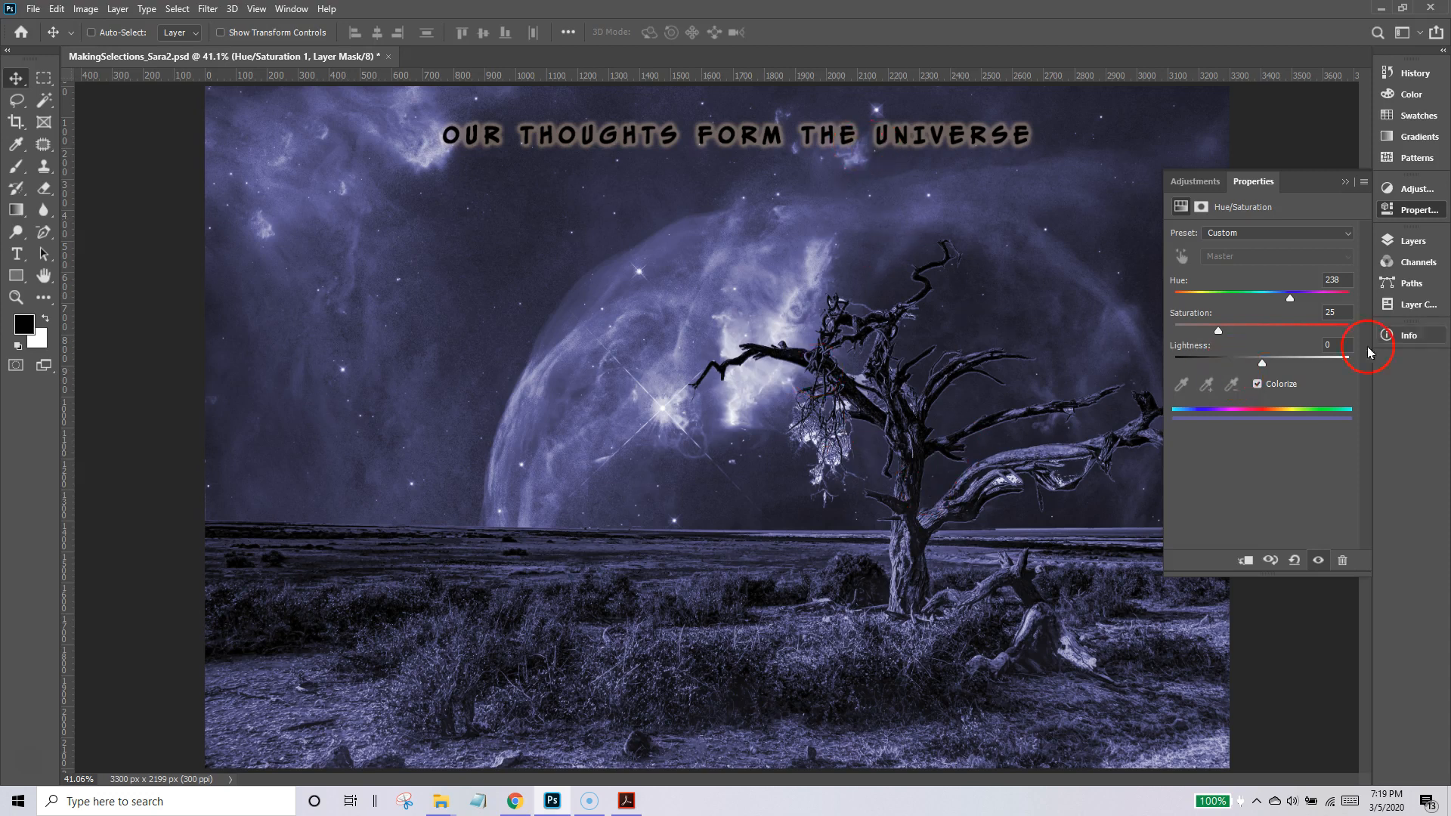
Try the Hue/Saturation layer above the title text layer, and return it to just below the title.
click(1409, 243)
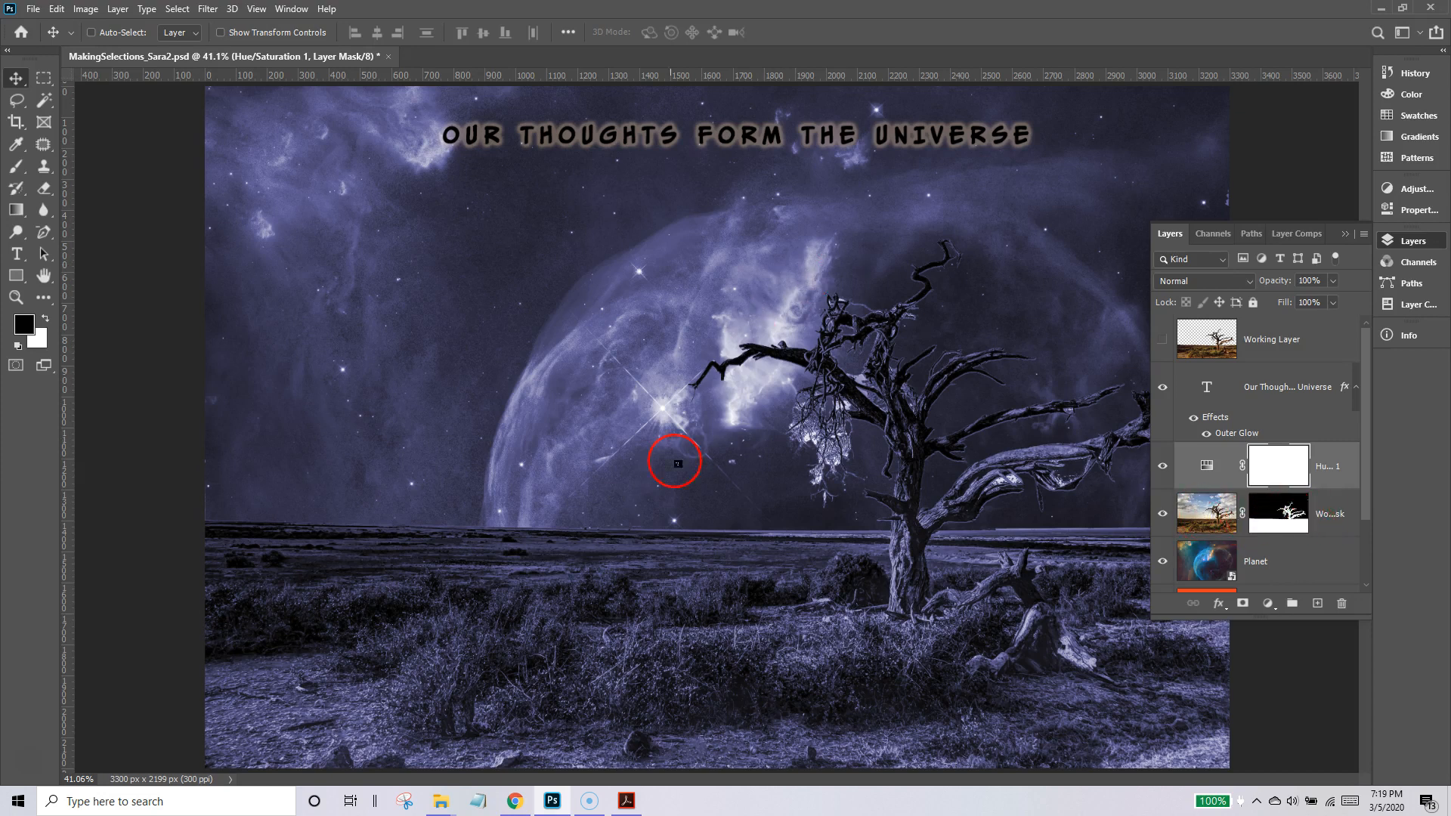
drag(1351, 477, 1314, 378)
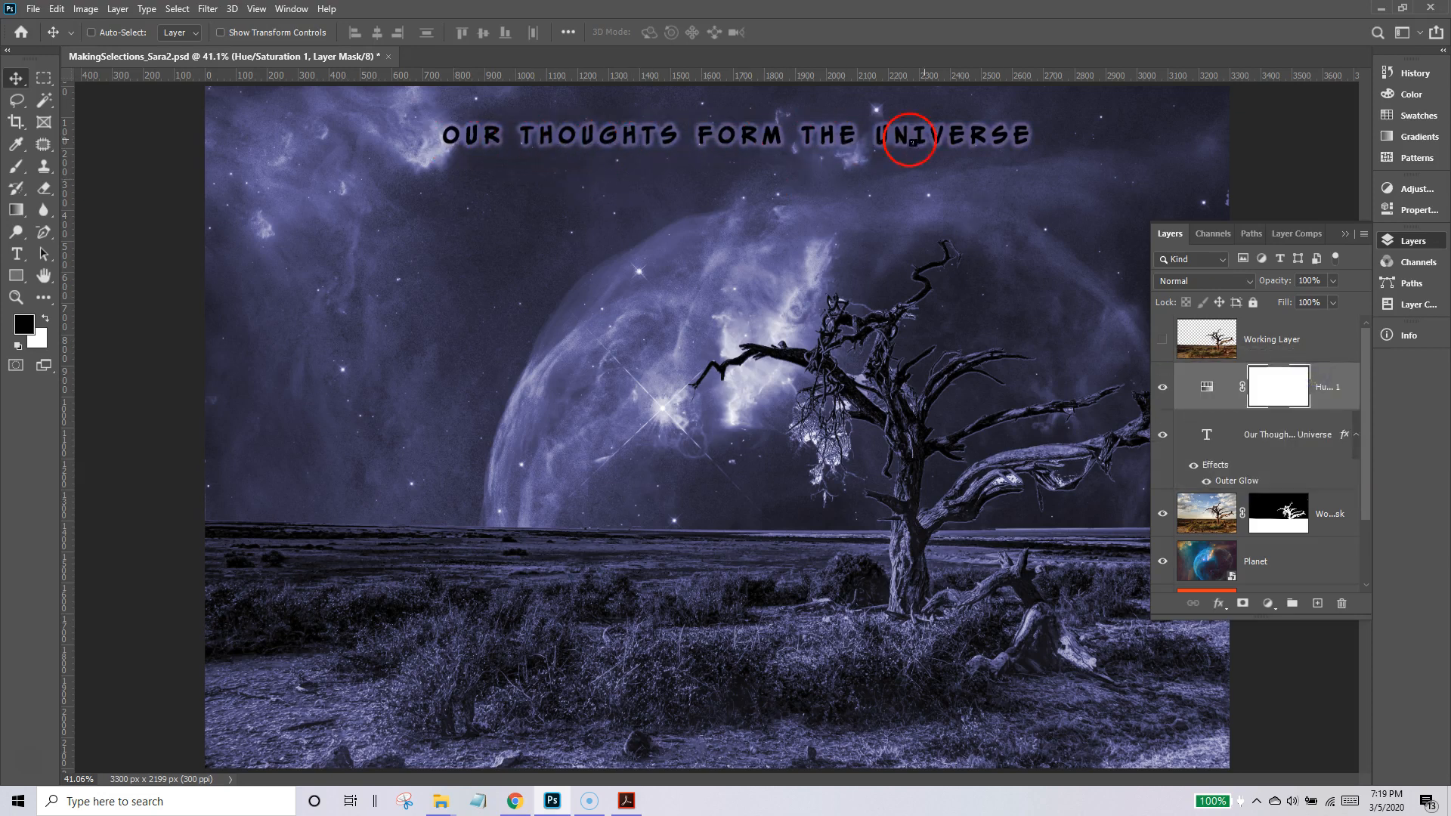
drag(1335, 382, 1264, 498)
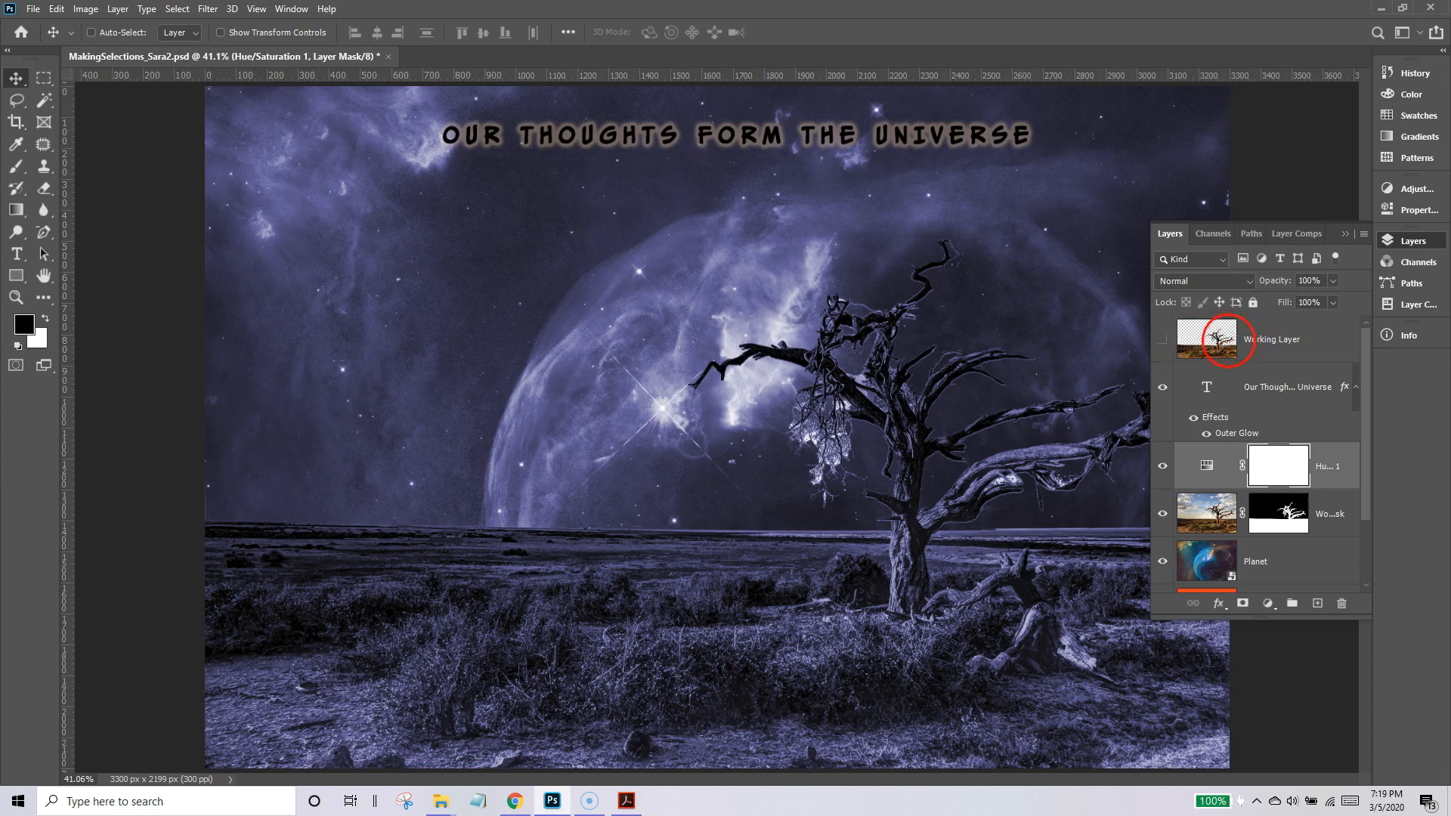
Select the masked tree layer beneath the Hue/Saturation adjustment.
click(1226, 338)
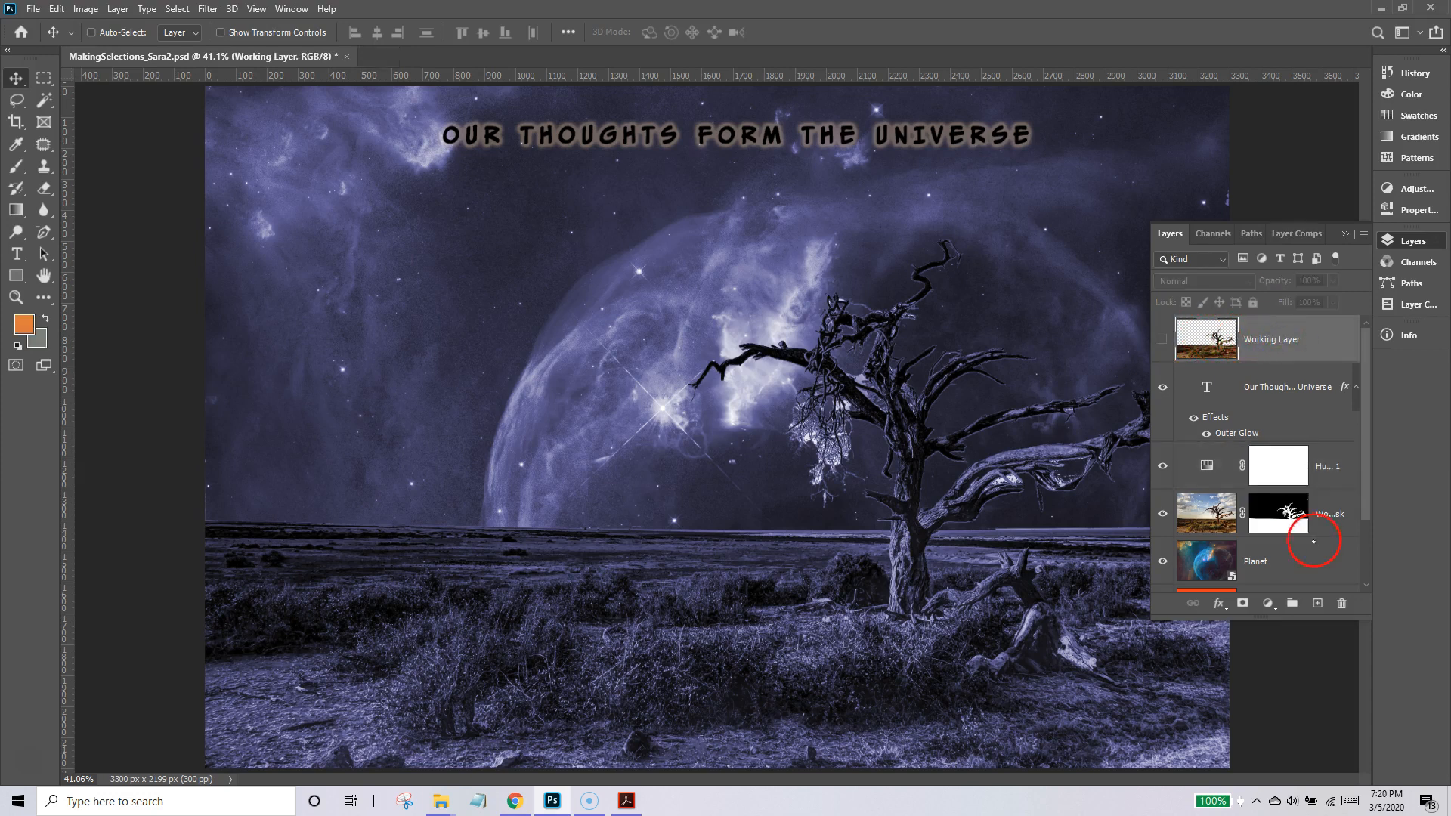
click(1326, 516)
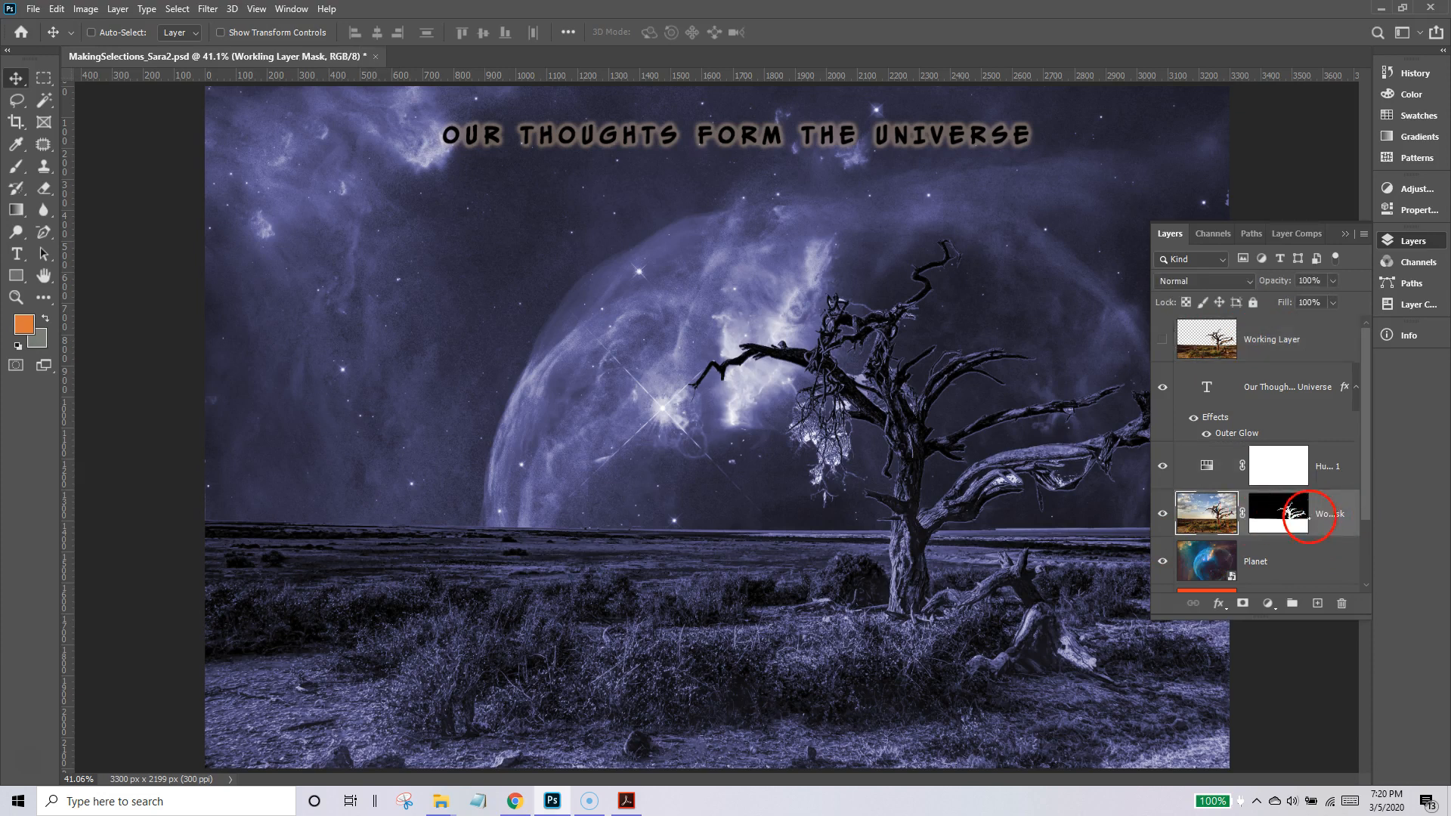